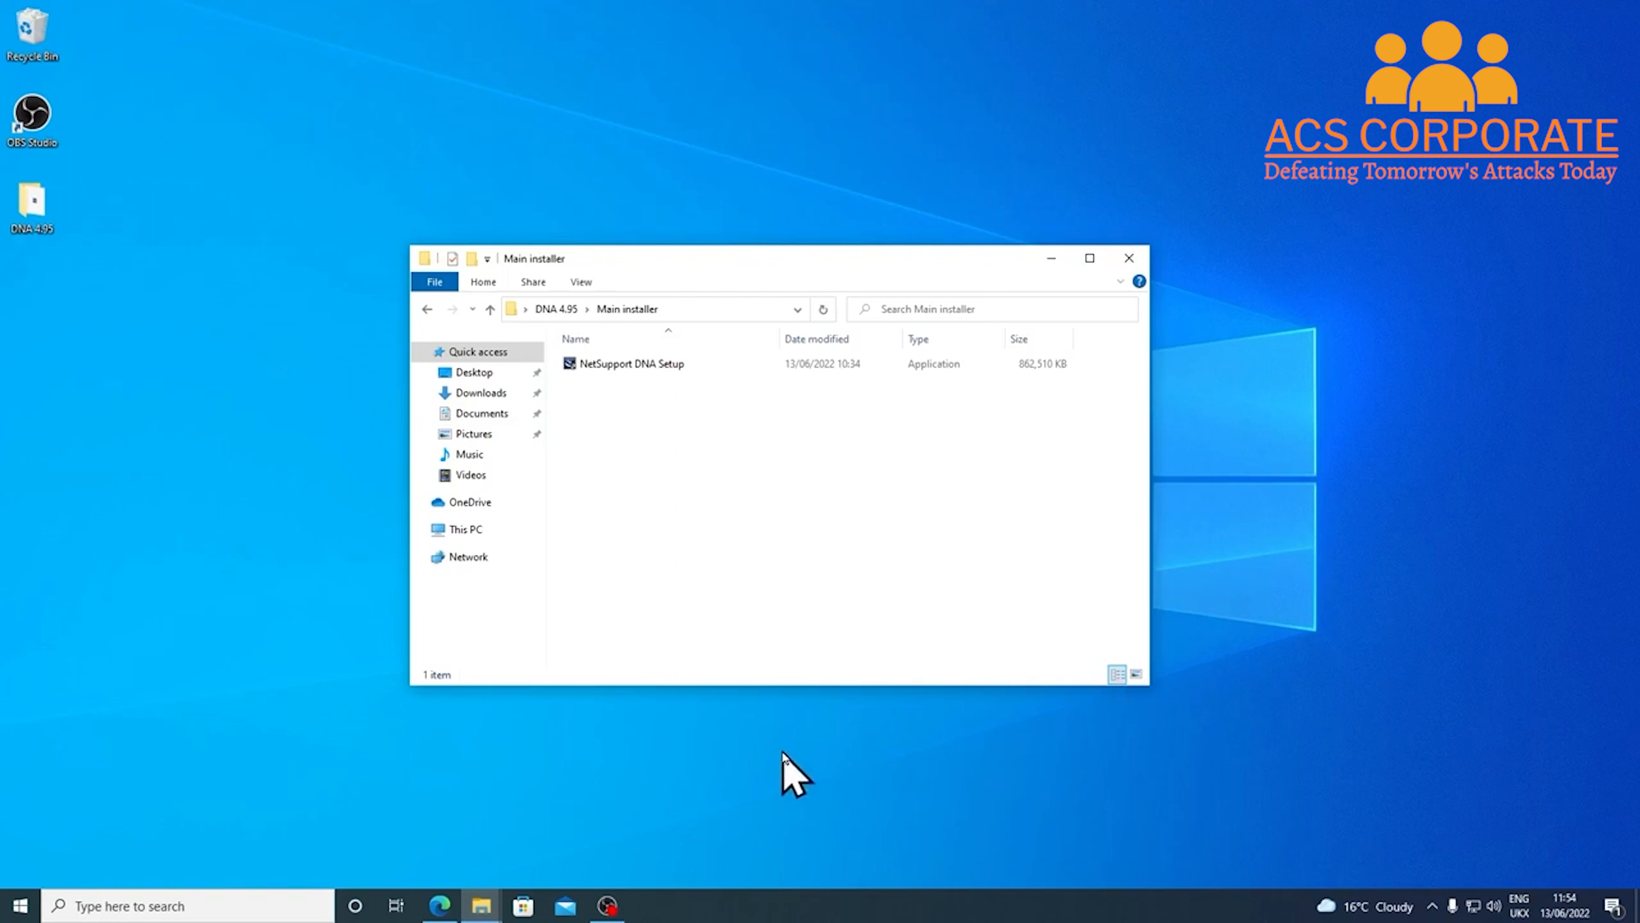
In Edge, open the NetSupport DNA Education resources page and expand Getting Started Guides and Manuals
click(441, 907)
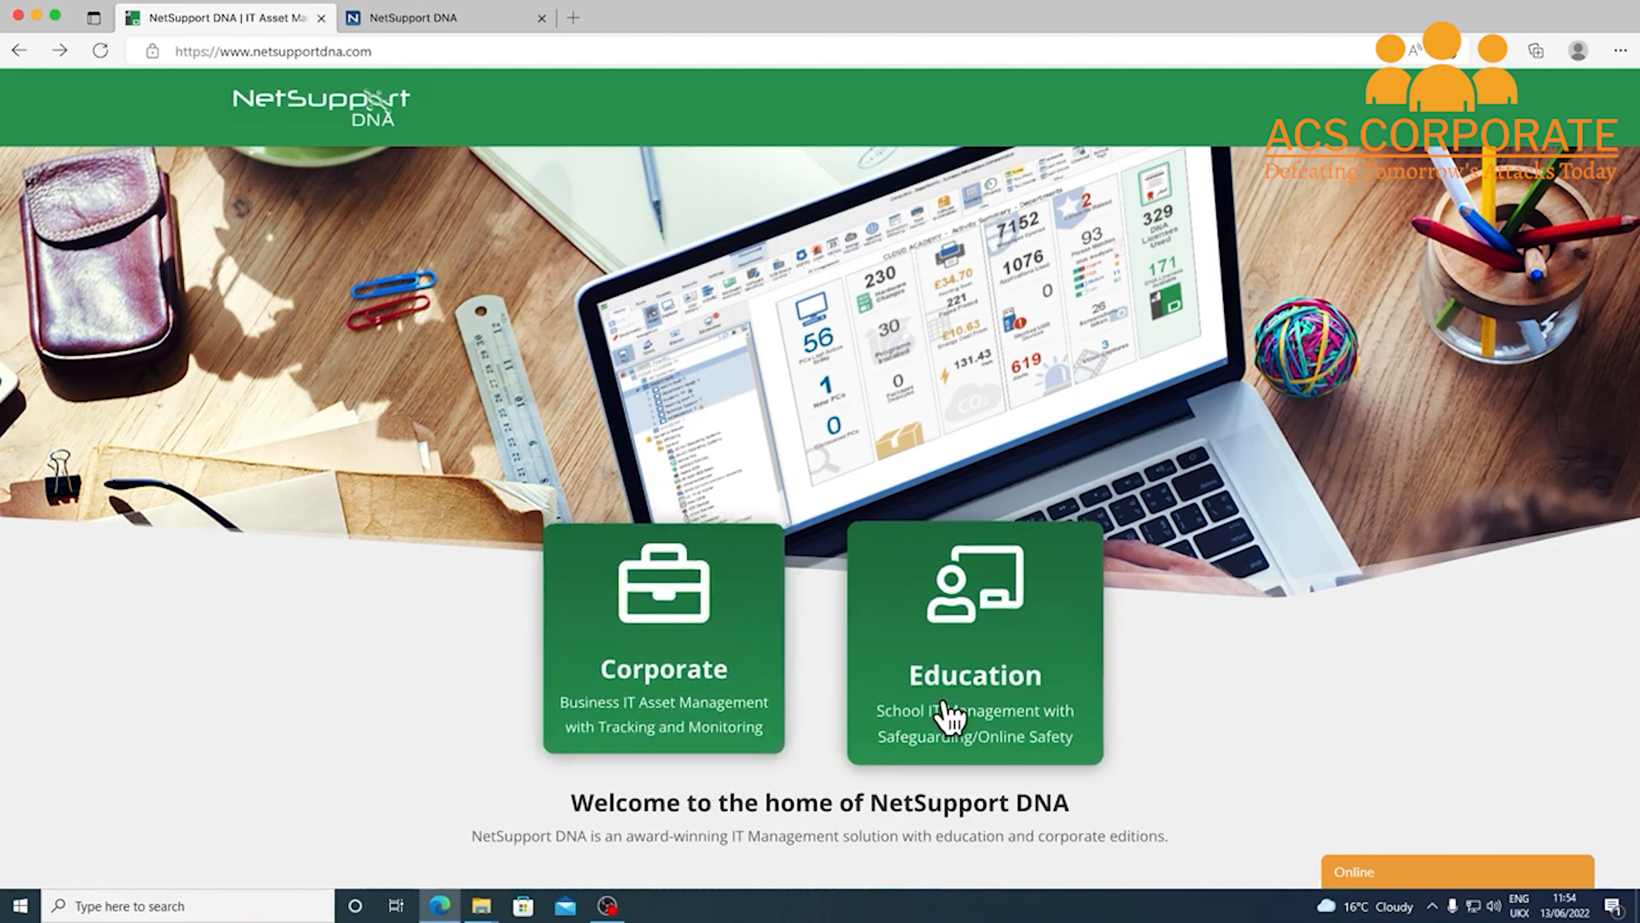
click(1000, 716)
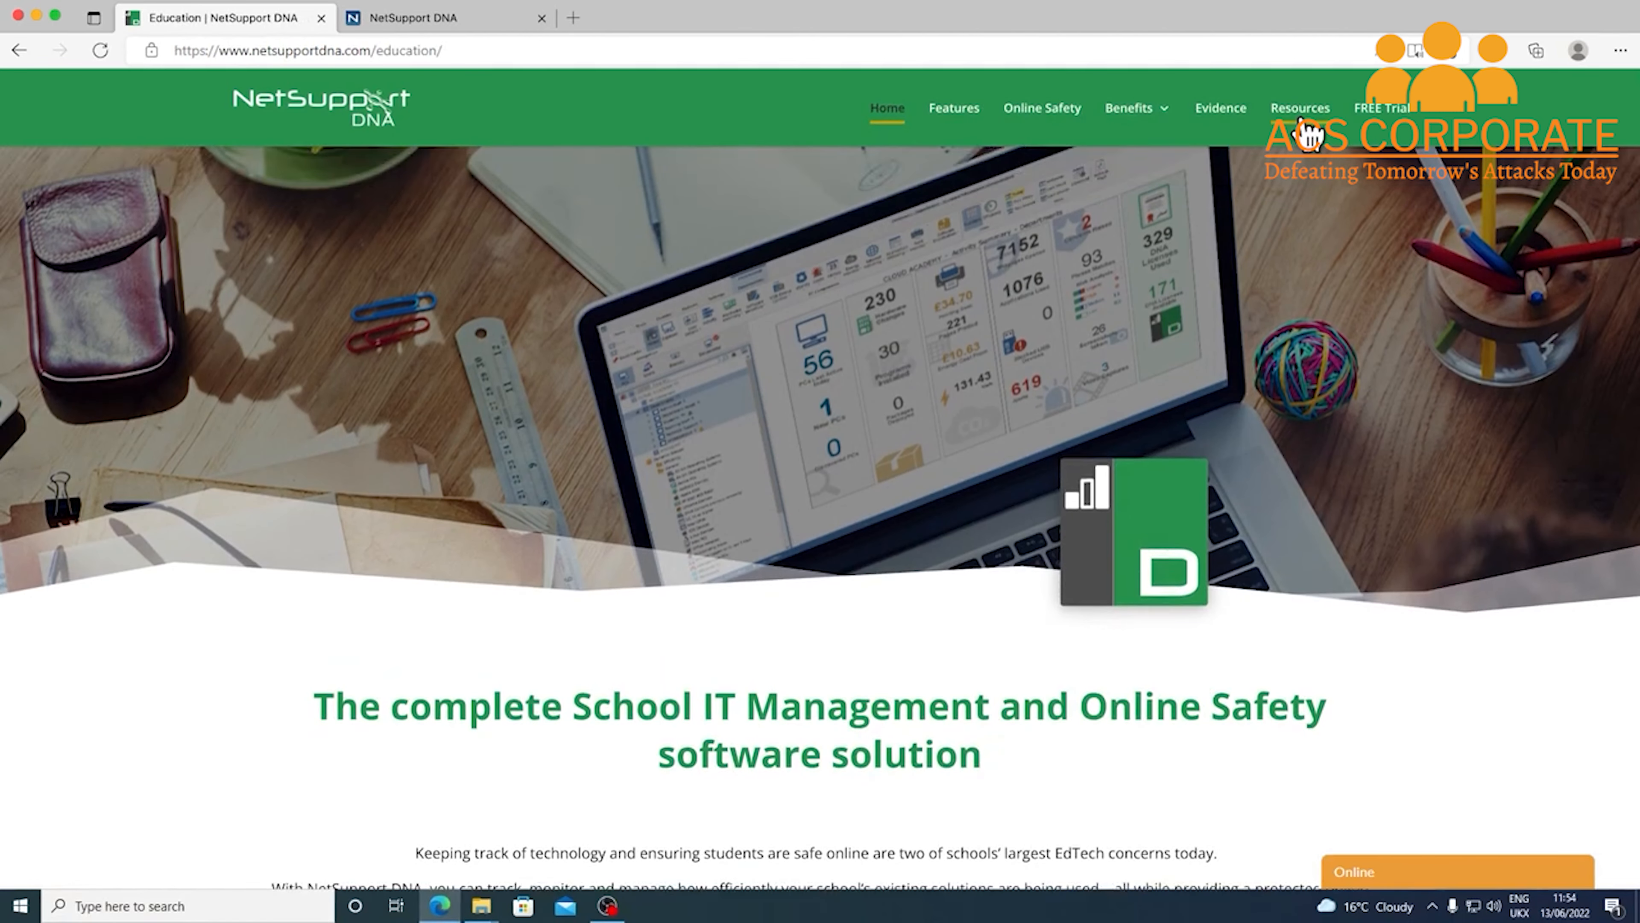
click(1303, 123)
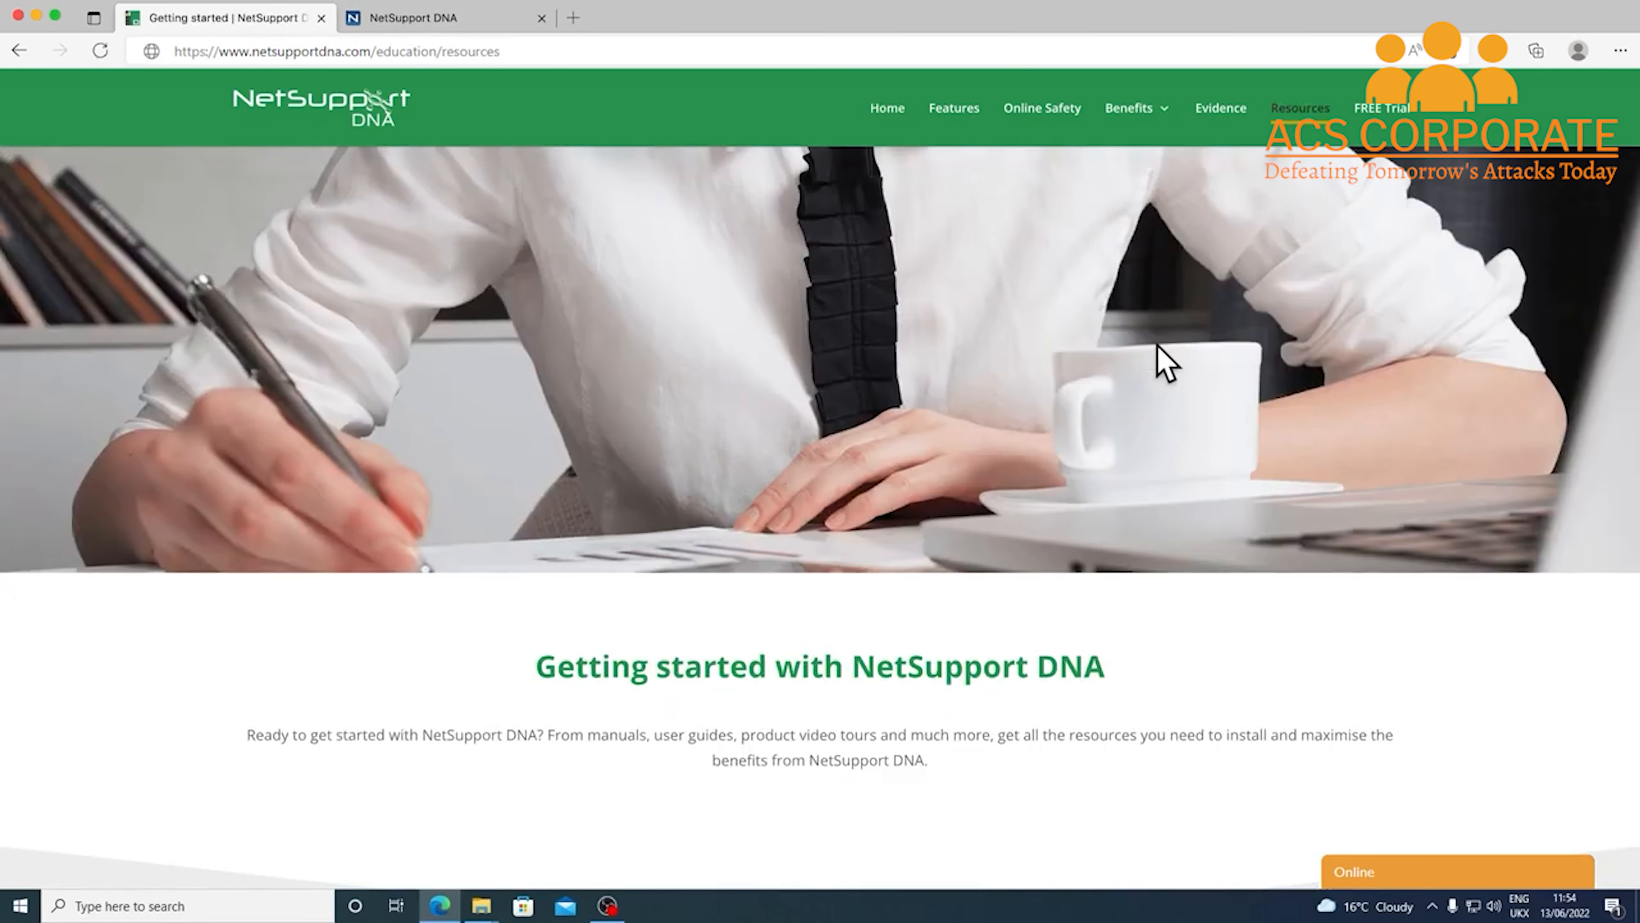
scroll(1110, 480, down, 5)
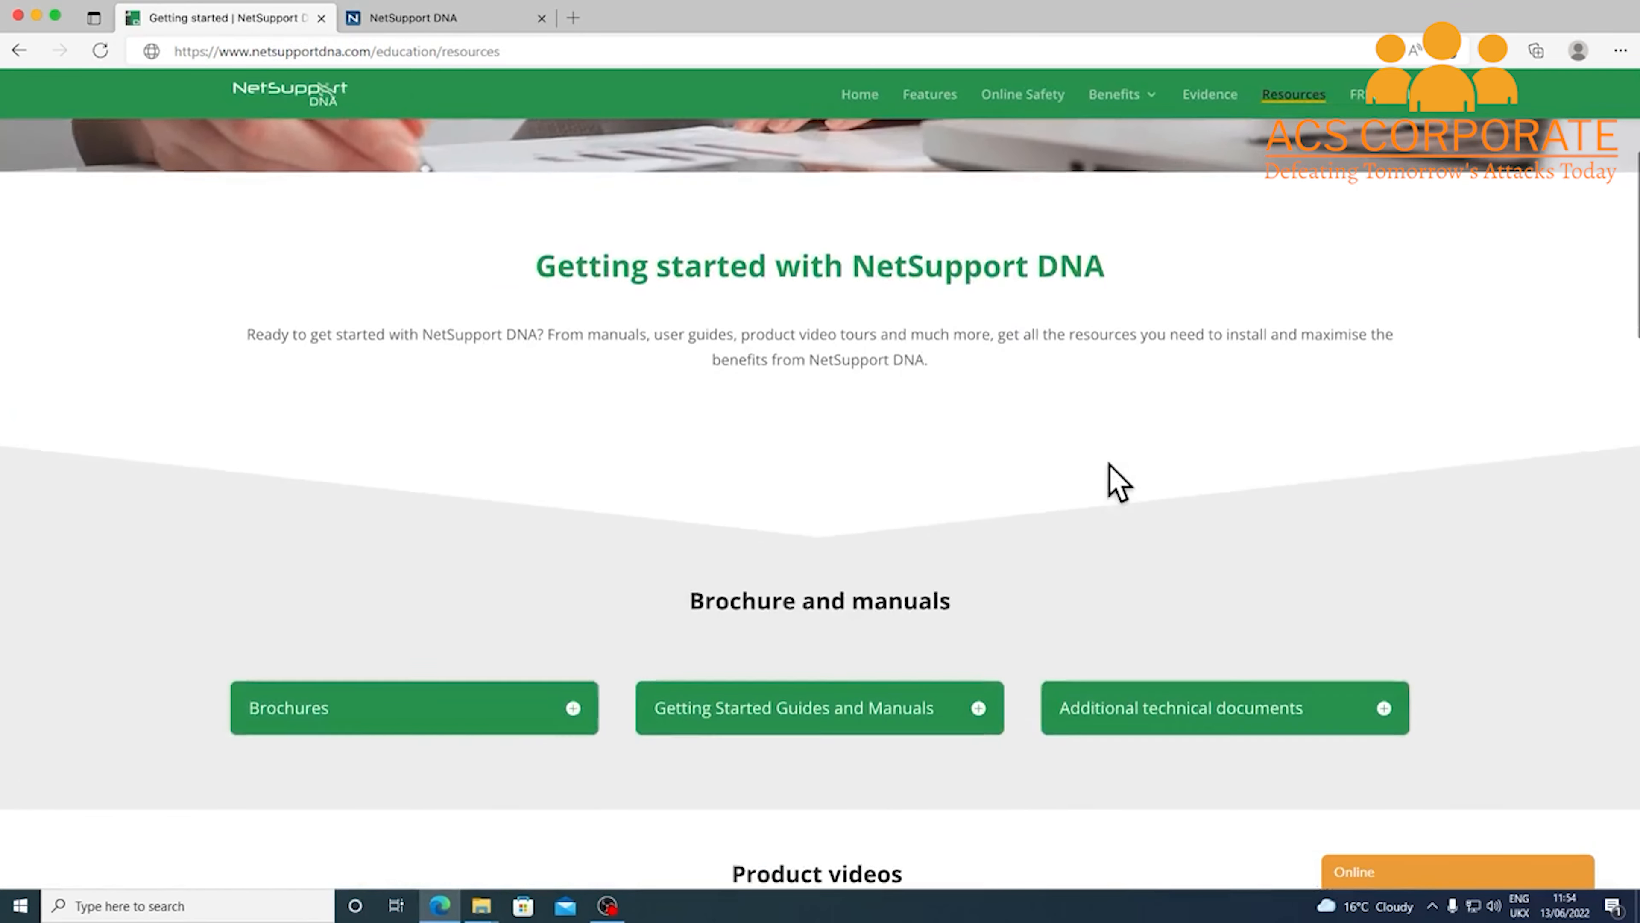
scroll(1119, 482, down, 2)
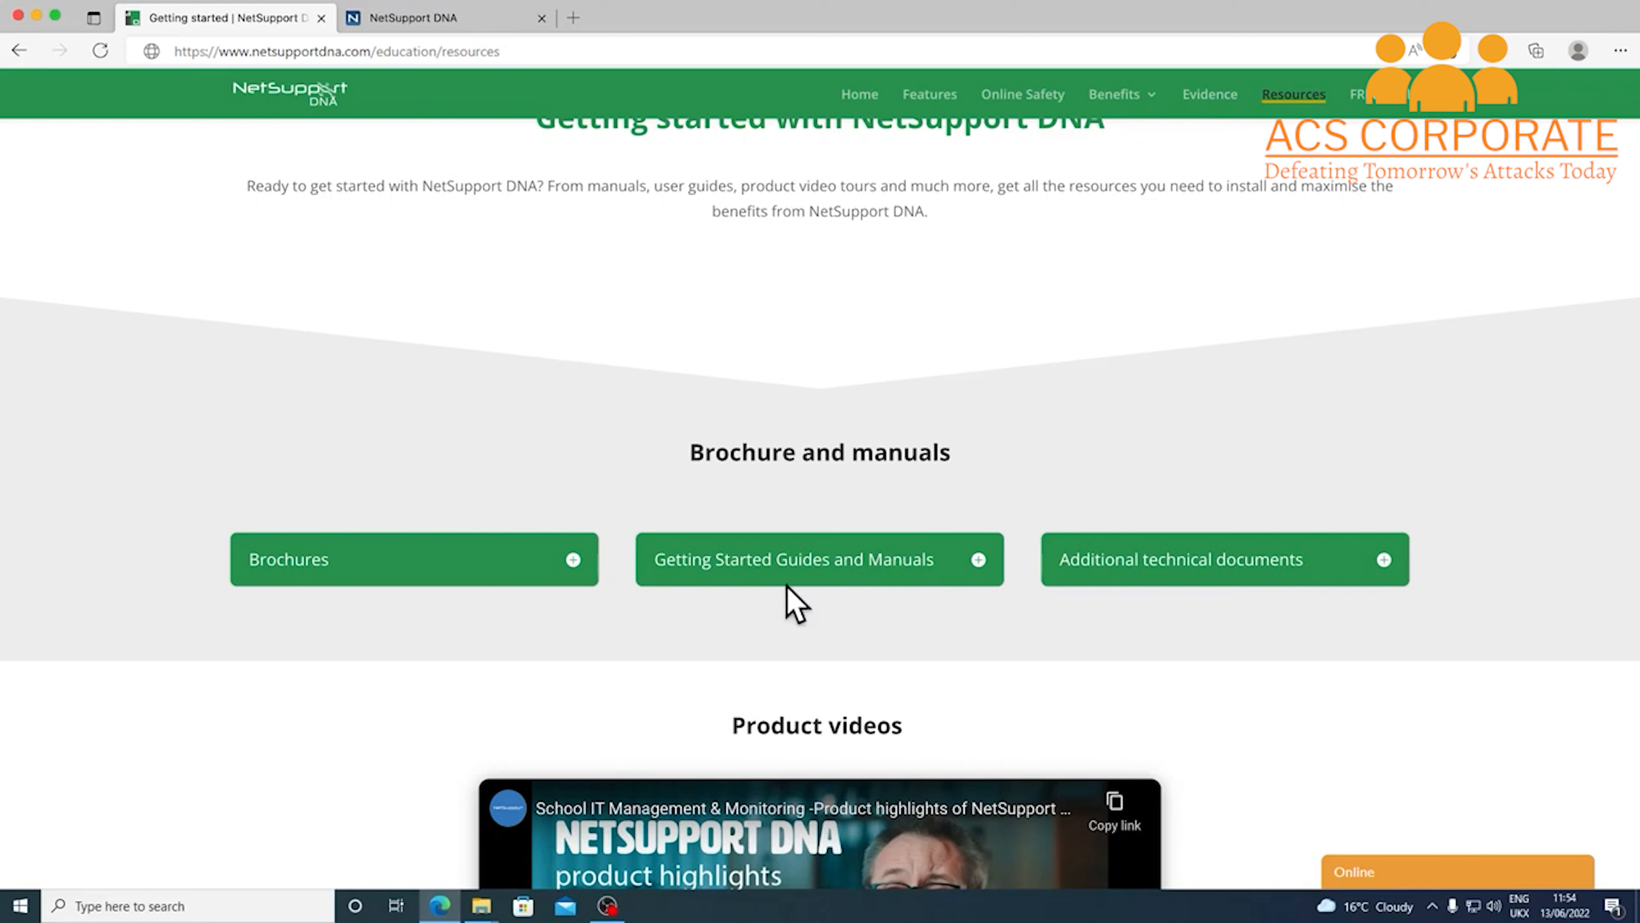
click(839, 577)
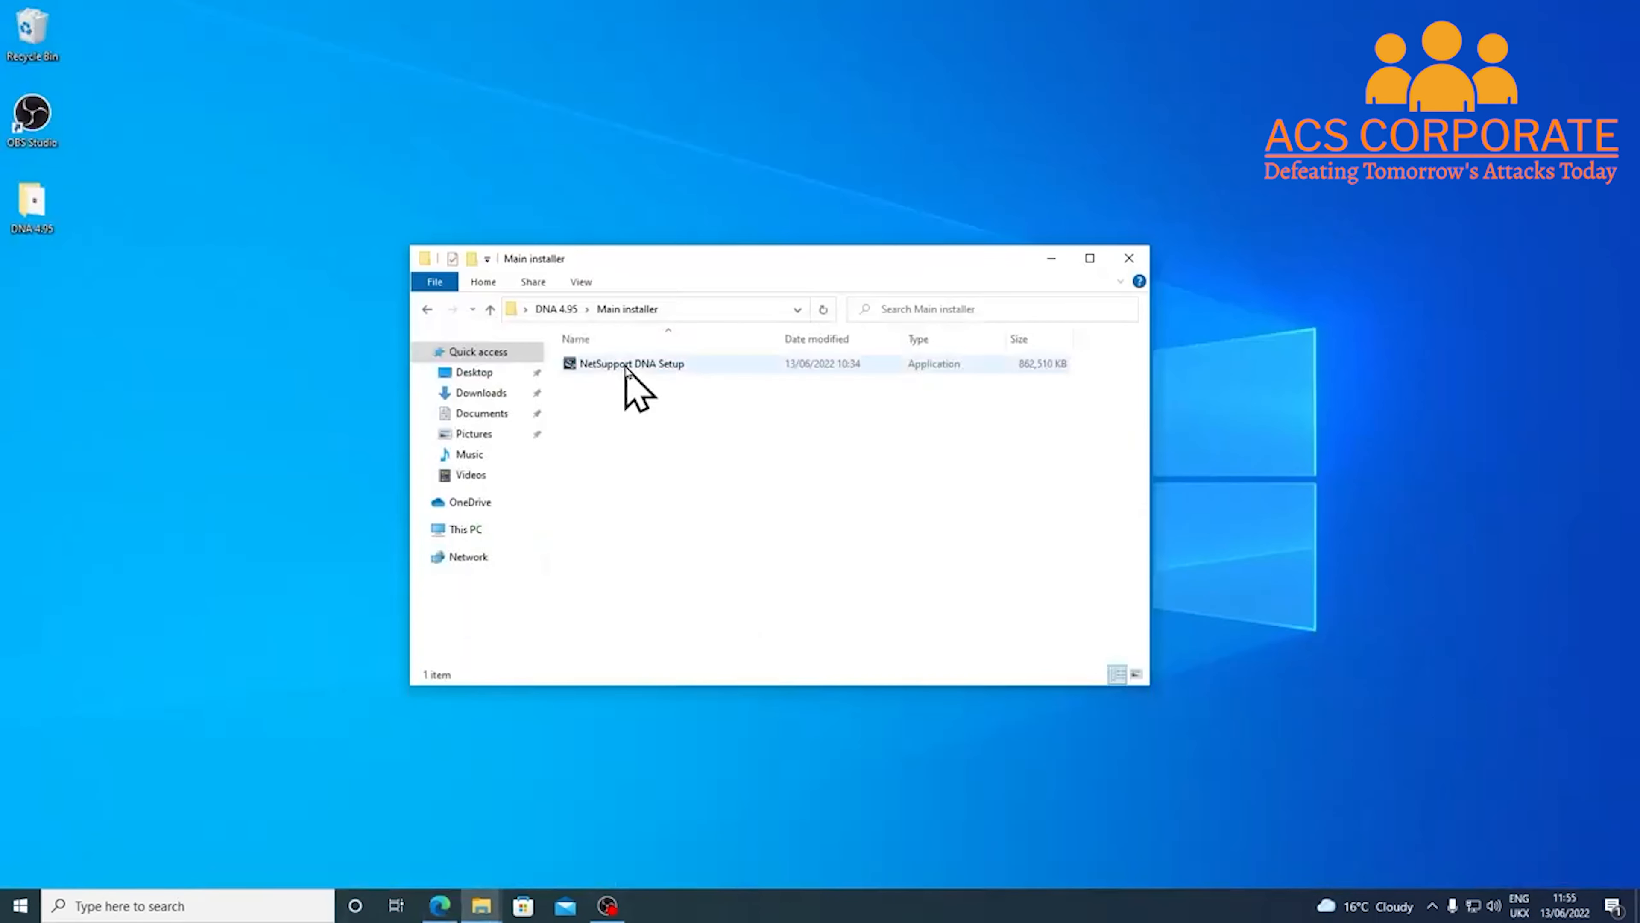
Run the NetSupport DNA Setup installer from the DNA 4.95 Main installer folder
click(626, 366)
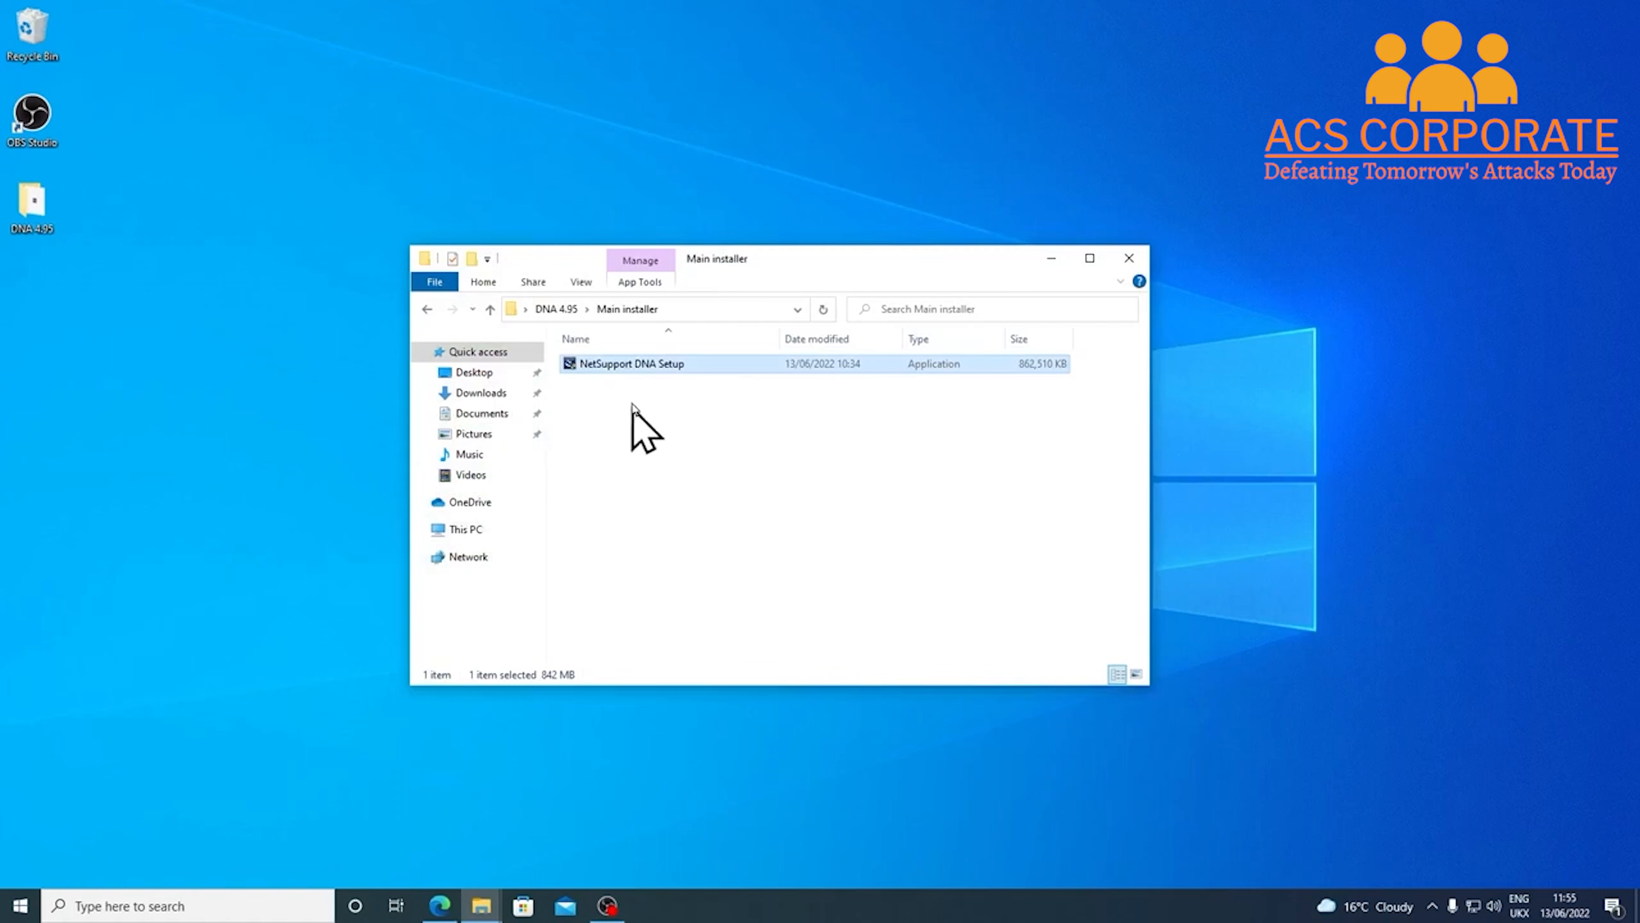
double_click(623, 366)
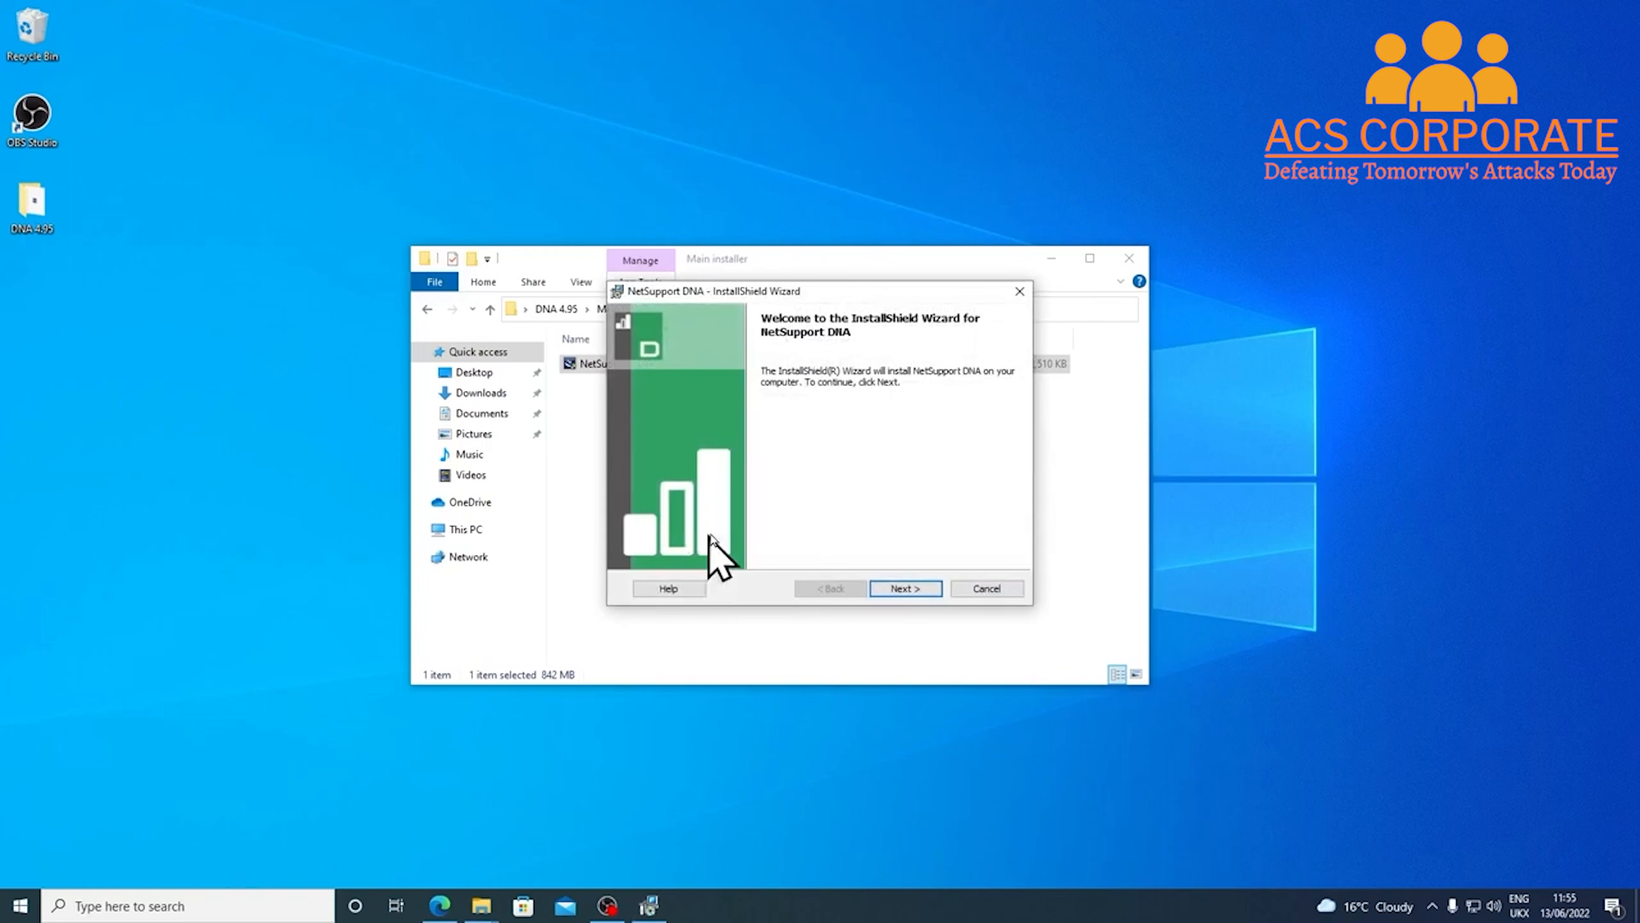
Accept the NetSupport DNA license agreement terms and advance to the Setup Type page
click(893, 589)
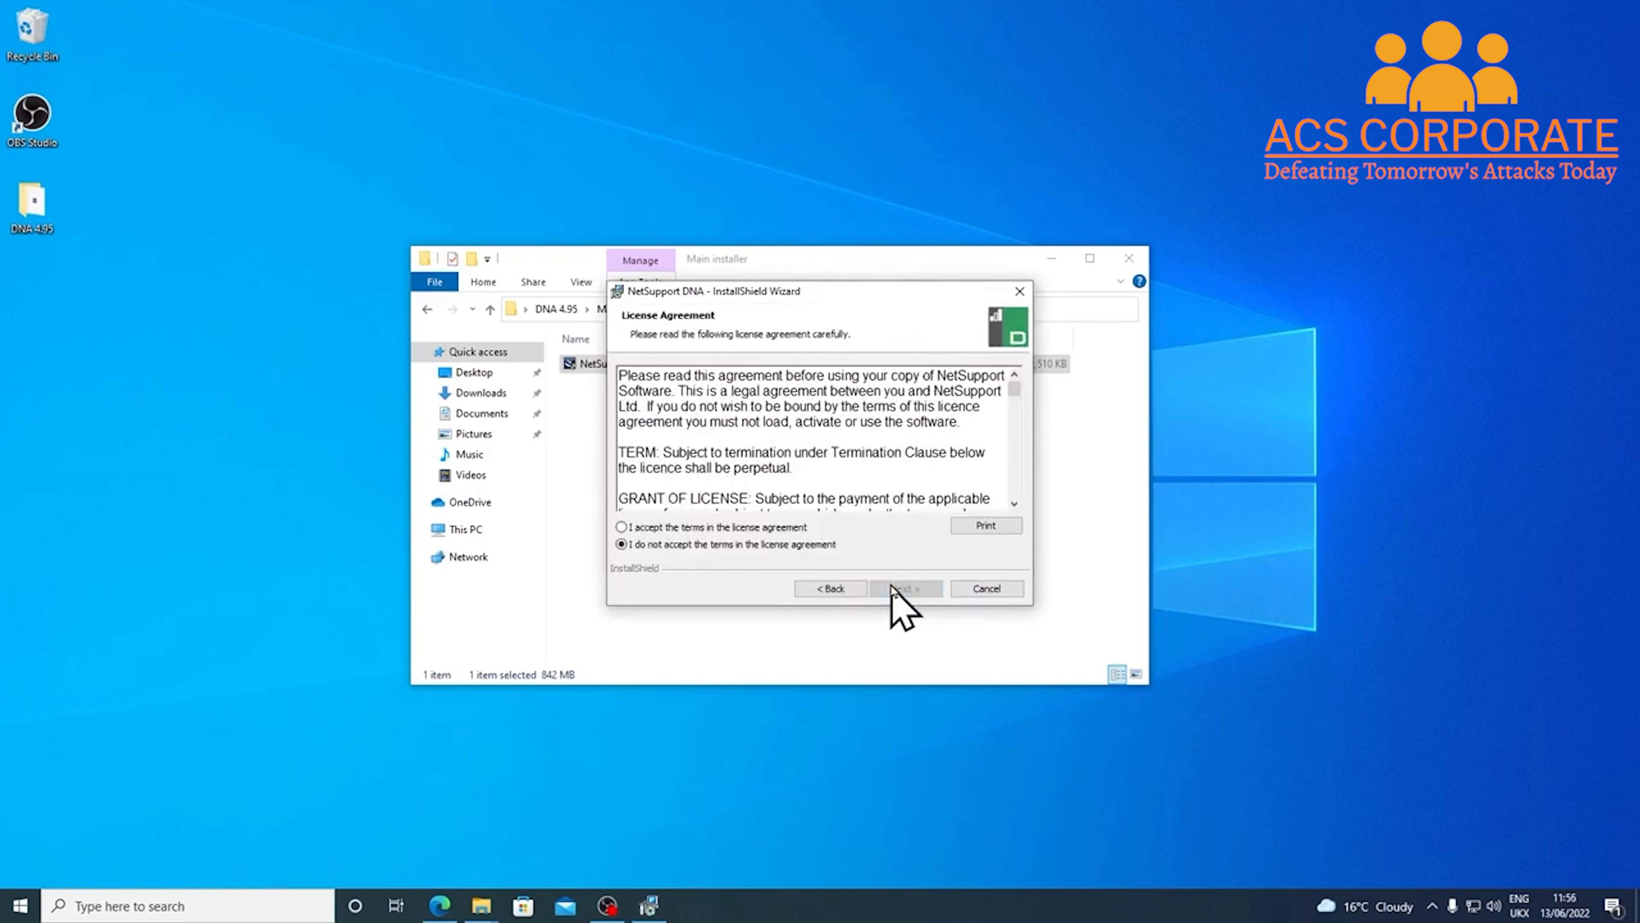
click(753, 527)
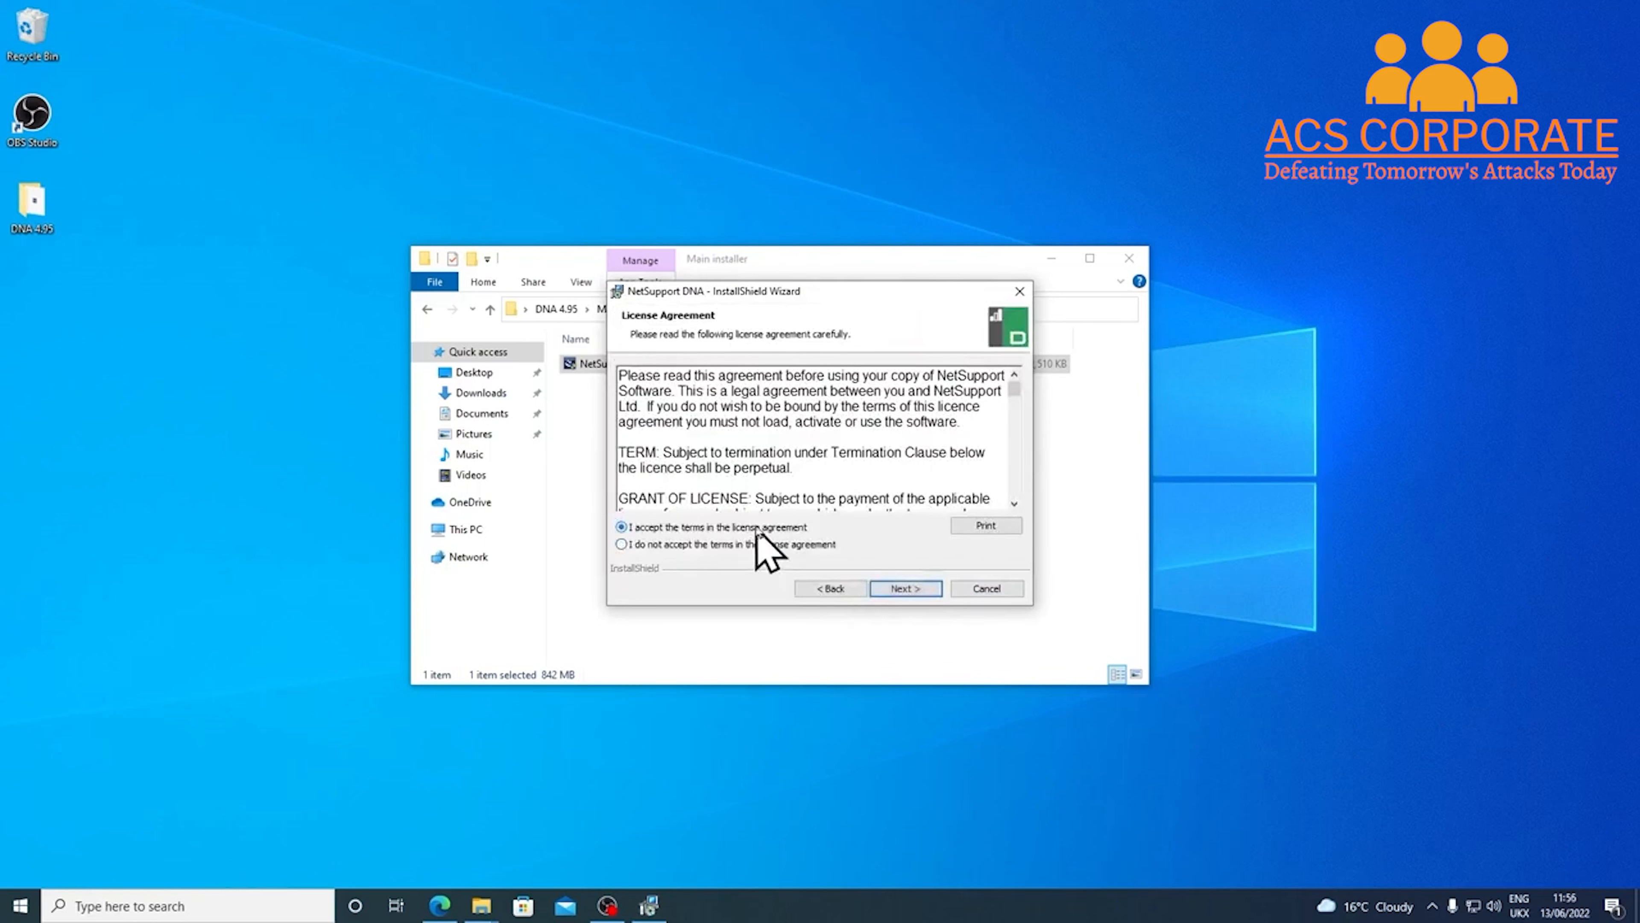
click(901, 588)
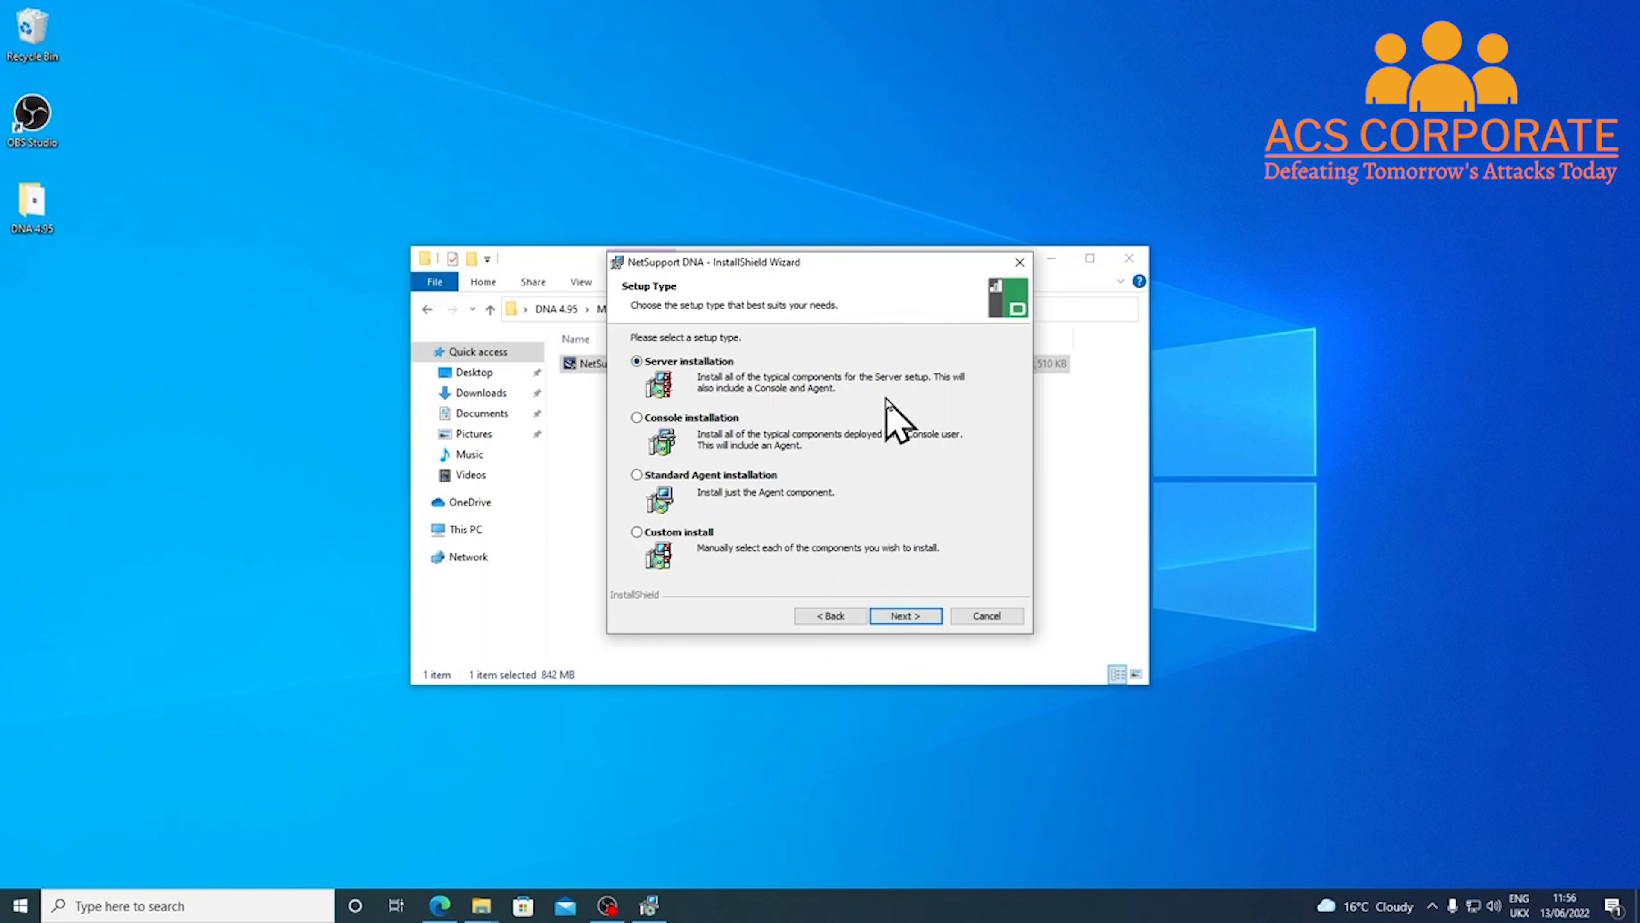
Proceed with the Server installation setup type covering Server, Console and Agent
click(897, 616)
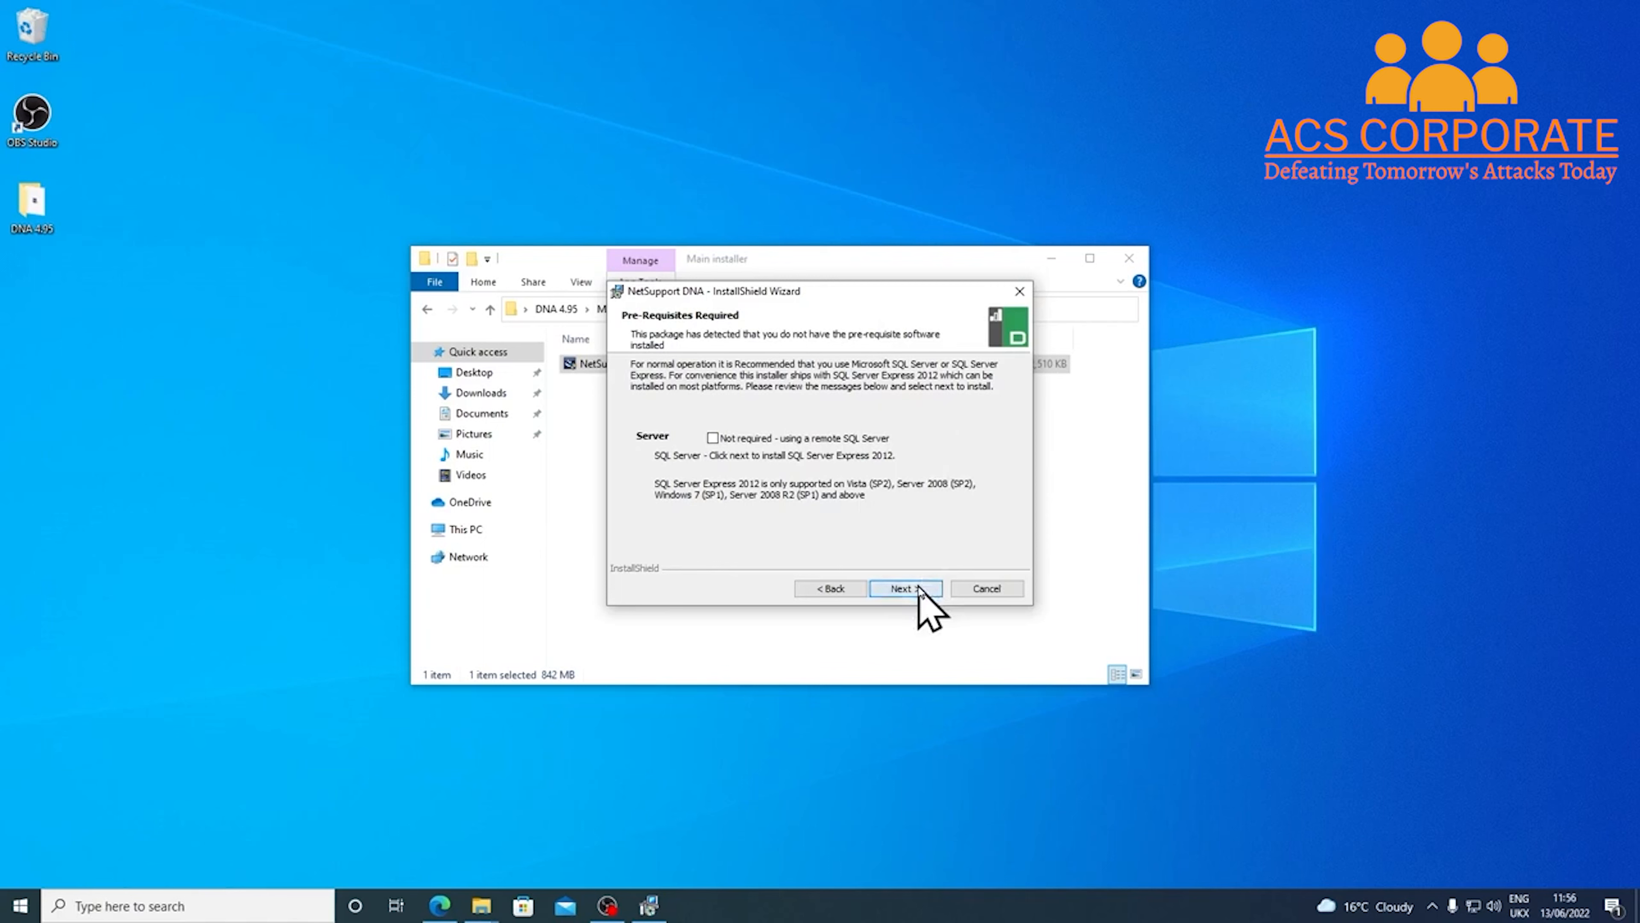
Accept the SQL Server Express prerequisite and enter a matching Admin console password twice
click(905, 589)
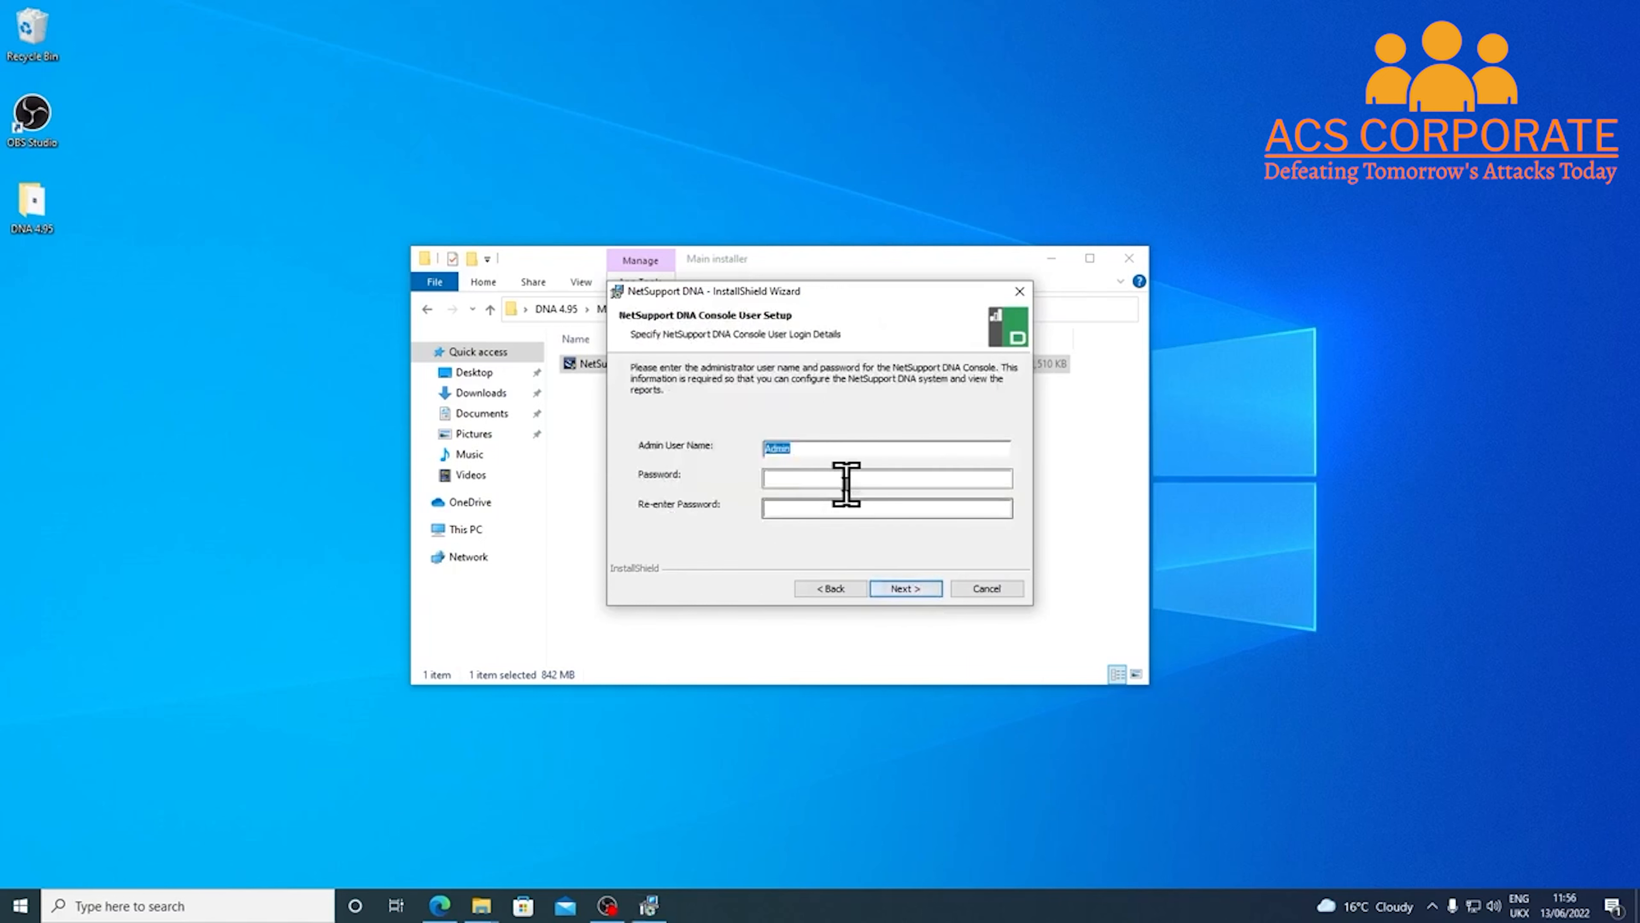
click(828, 479)
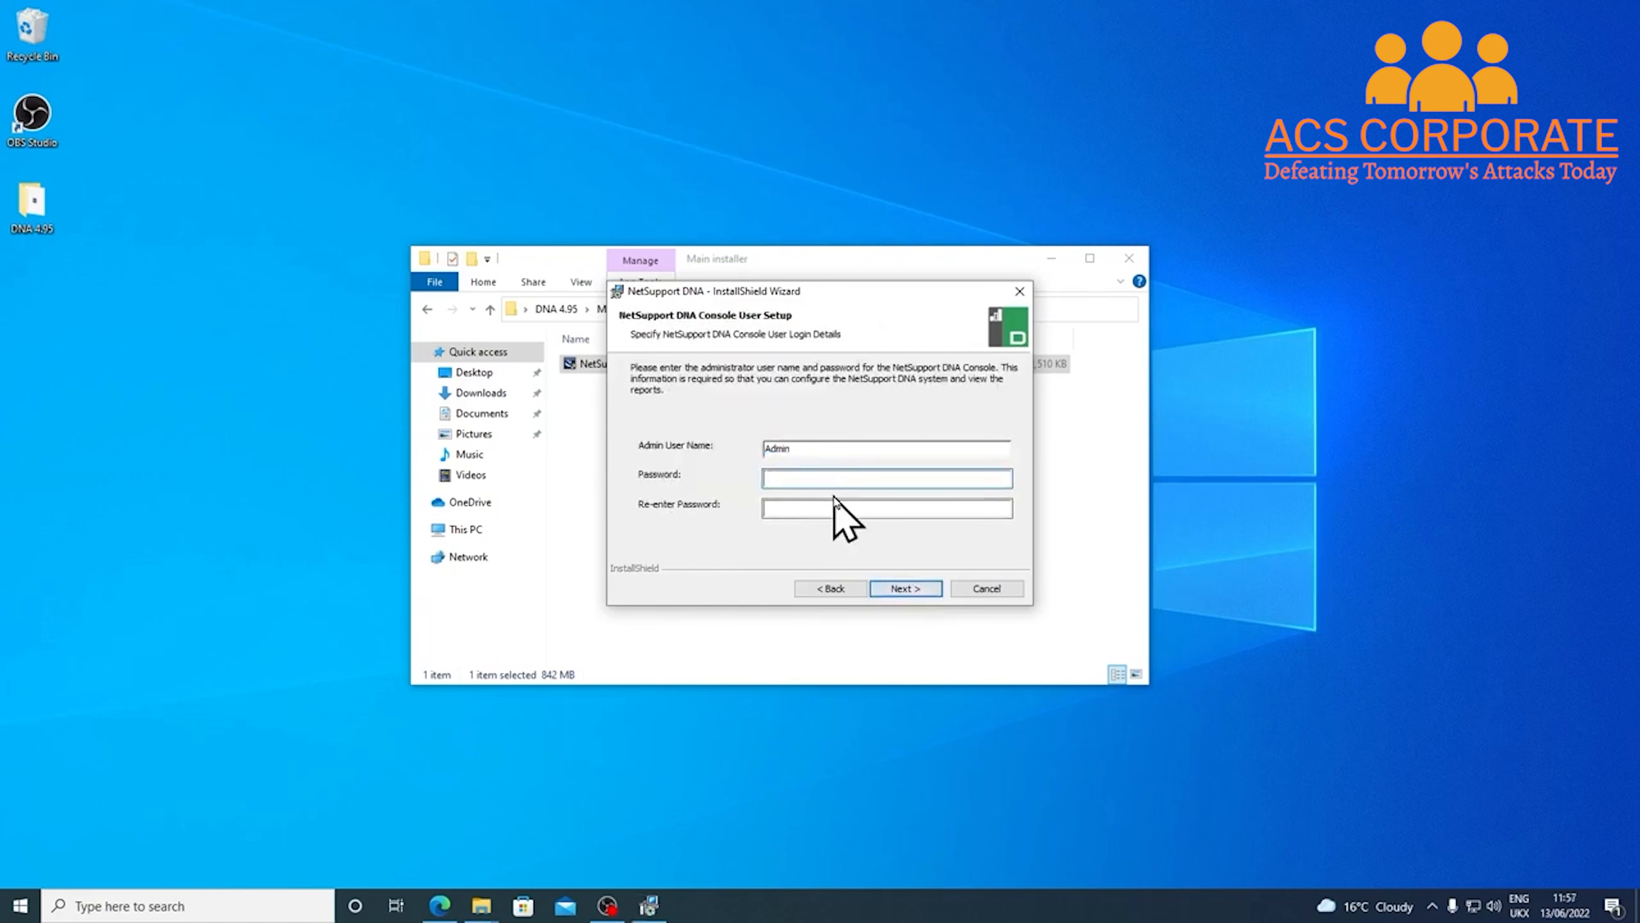
text(********************)
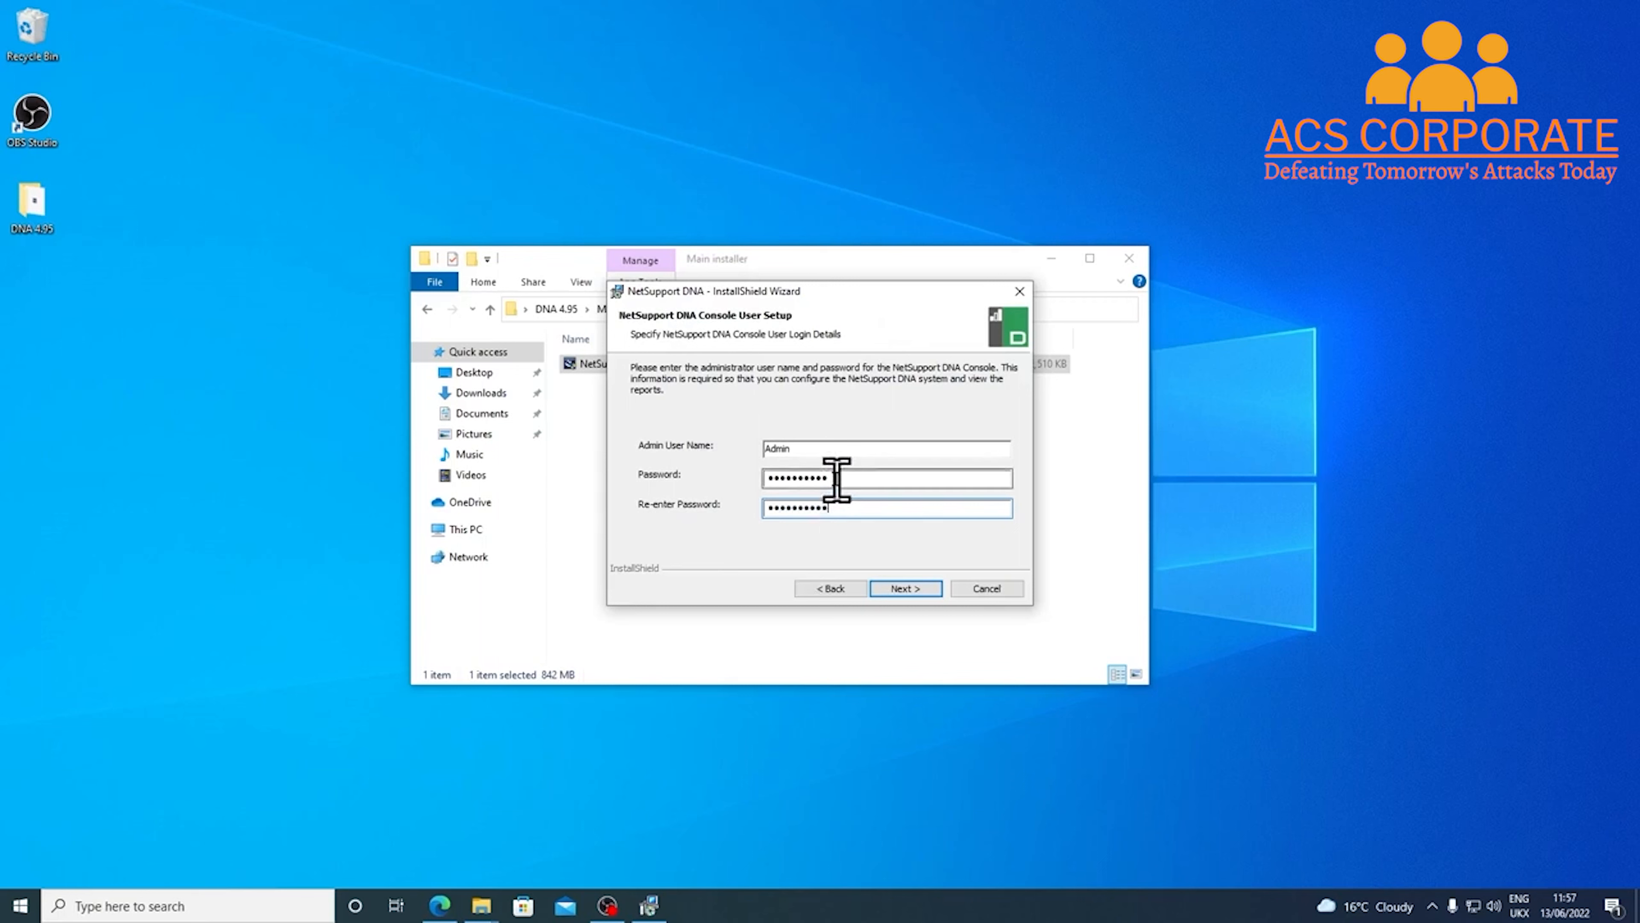
drag(842, 476, 752, 476)
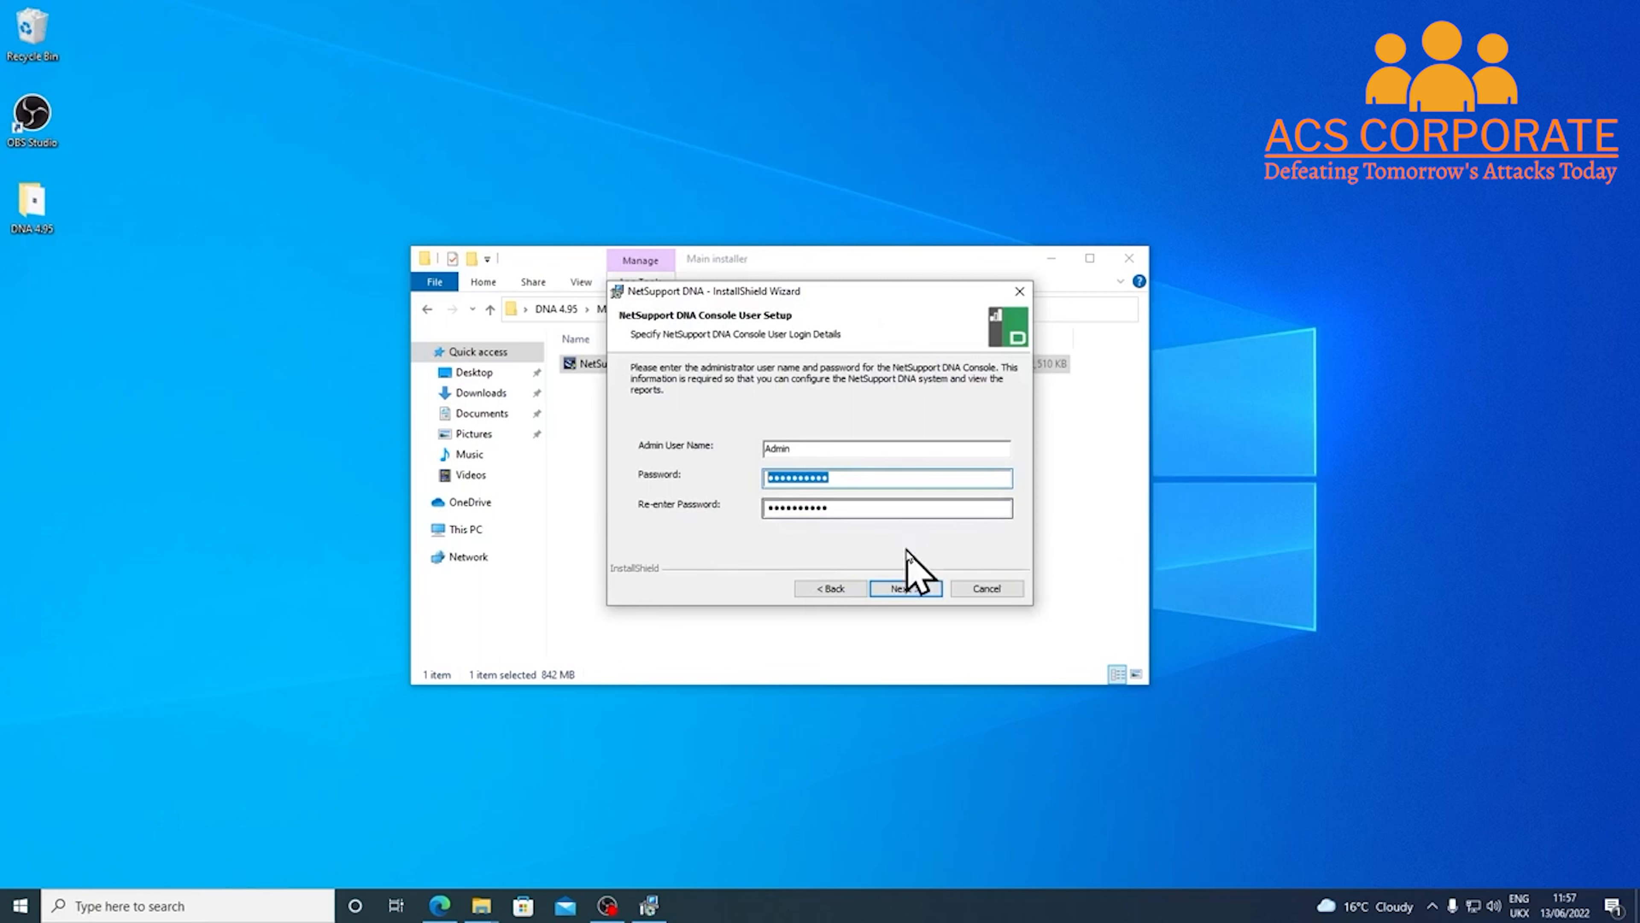
click(907, 590)
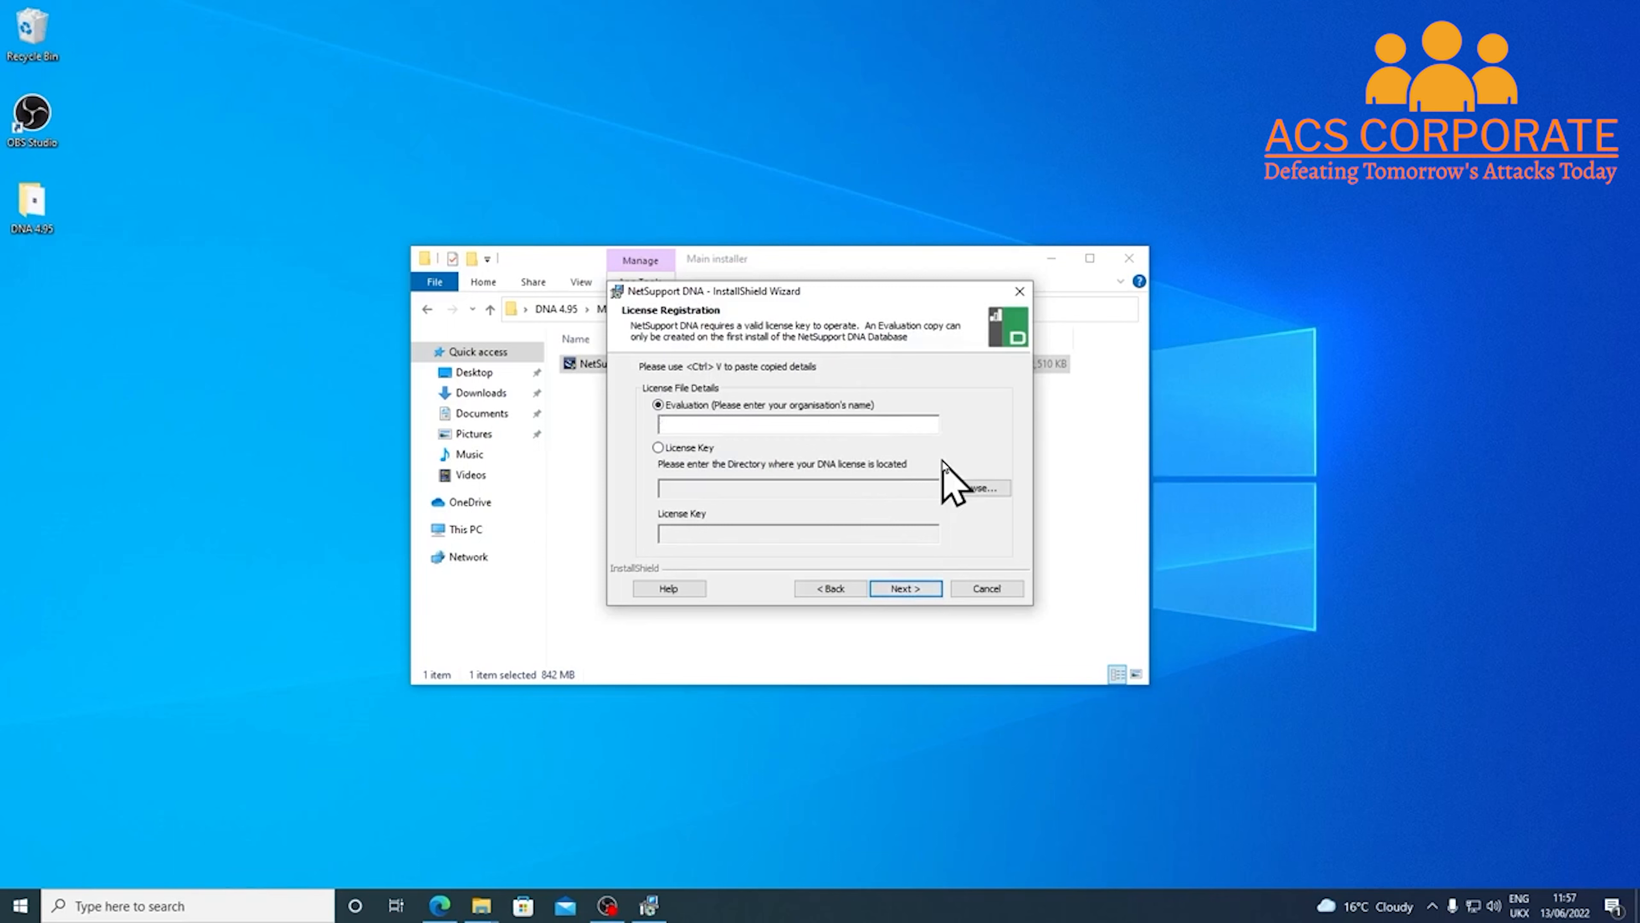
Register an Evaluation licence for the organisation 'NetSupport Ltd'
text(NetSupport Ltd)
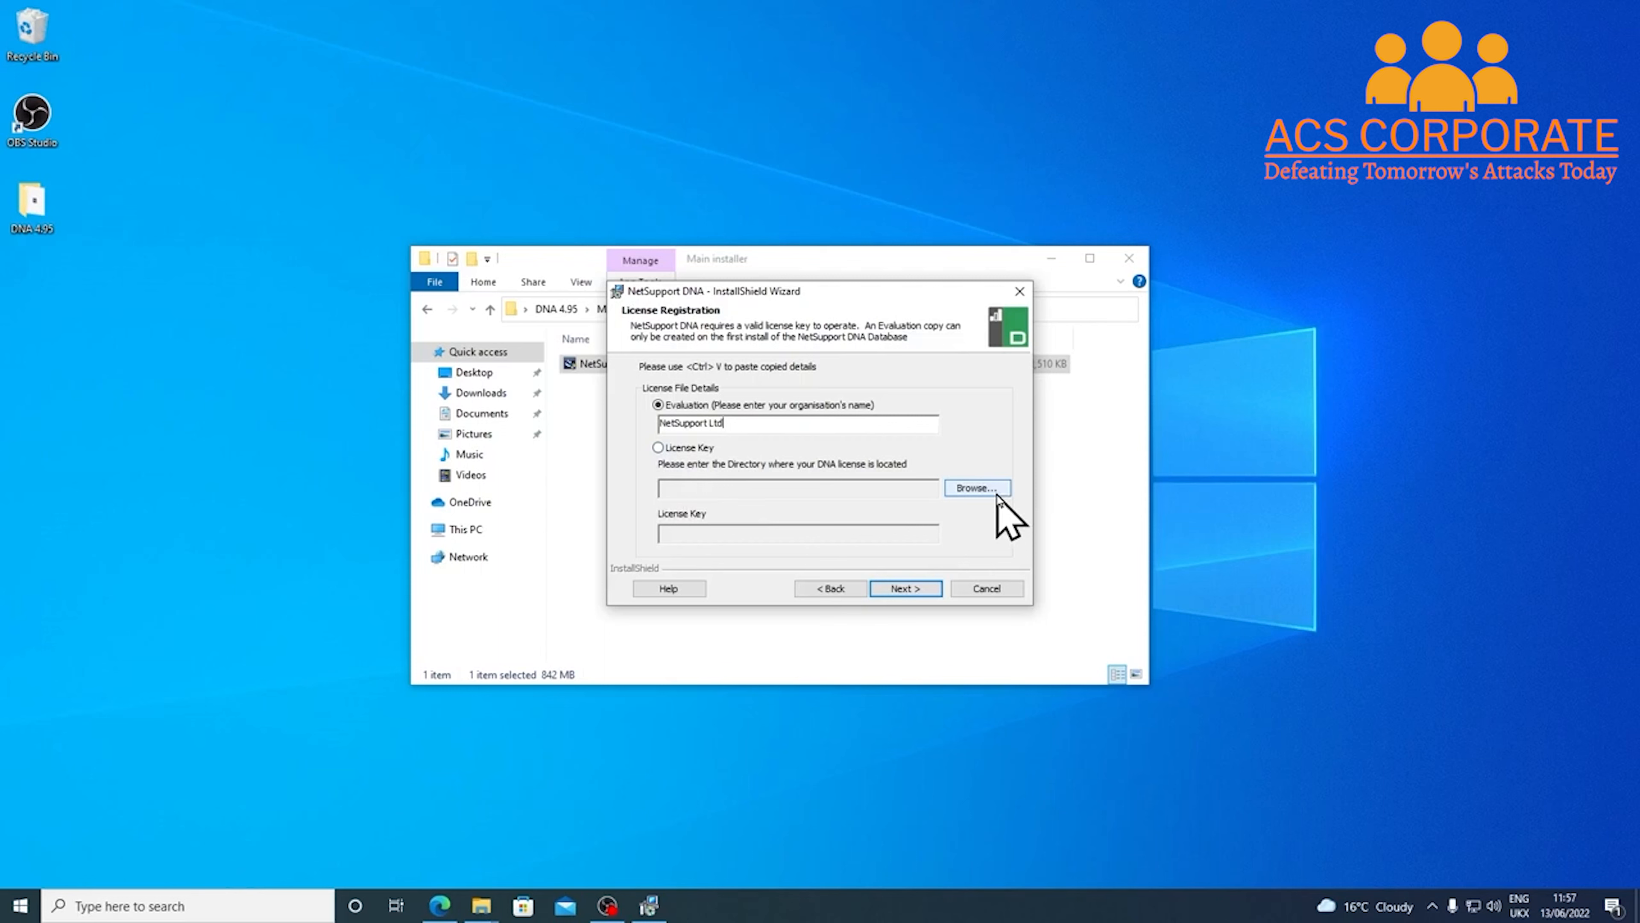
click(918, 589)
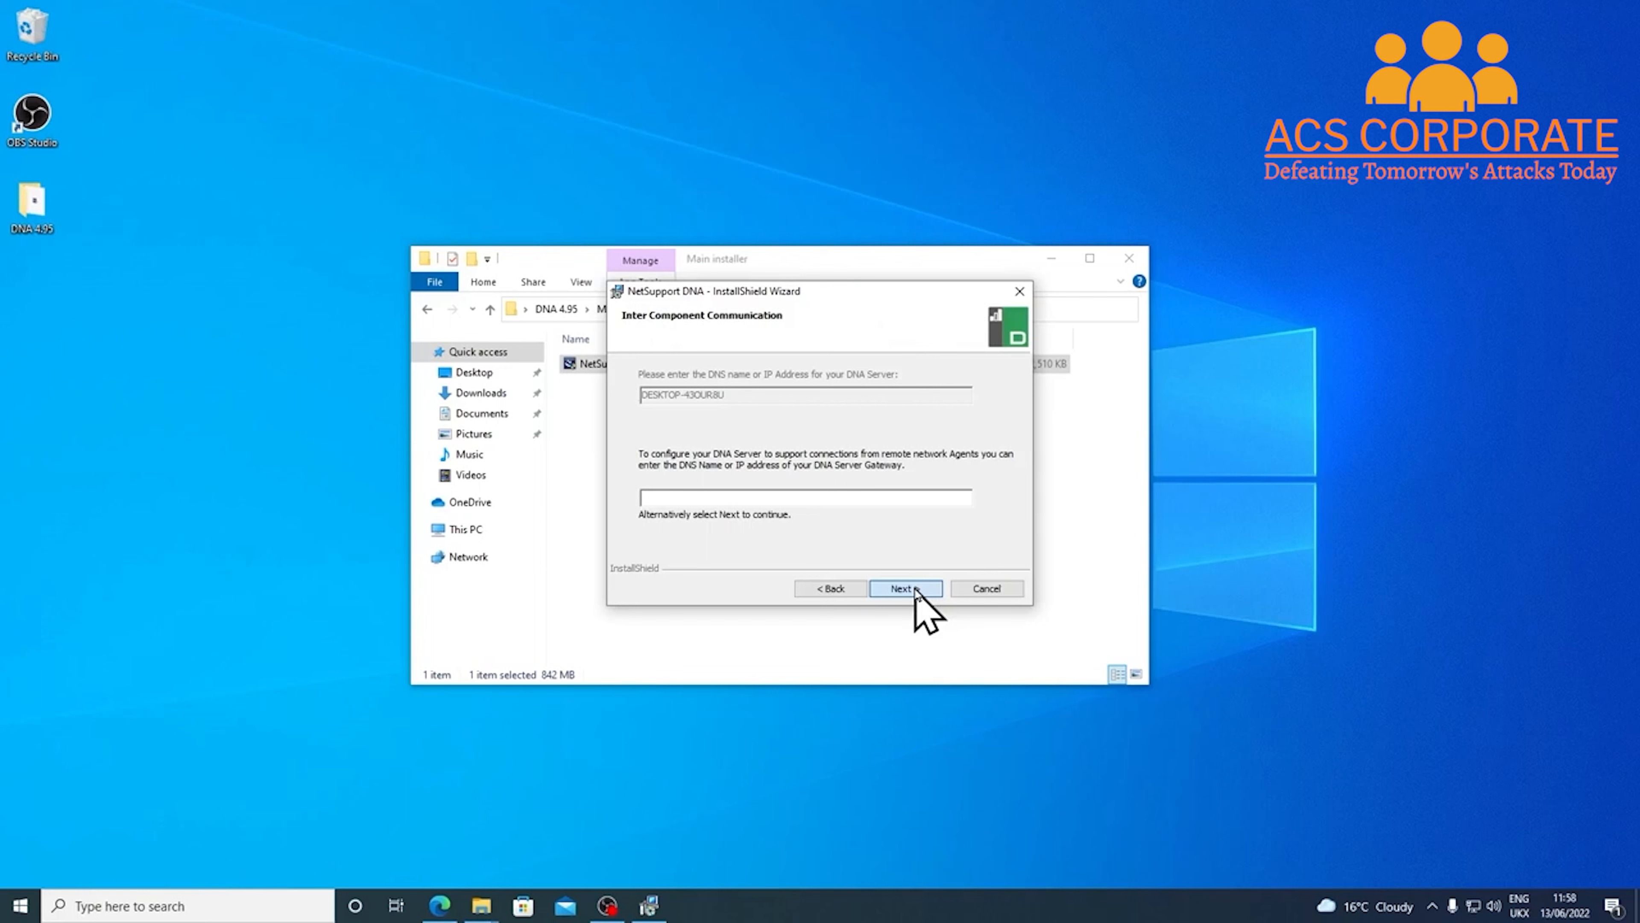
Keep the detected DNA server, choose the Education enterprise type, and begin installing
click(904, 588)
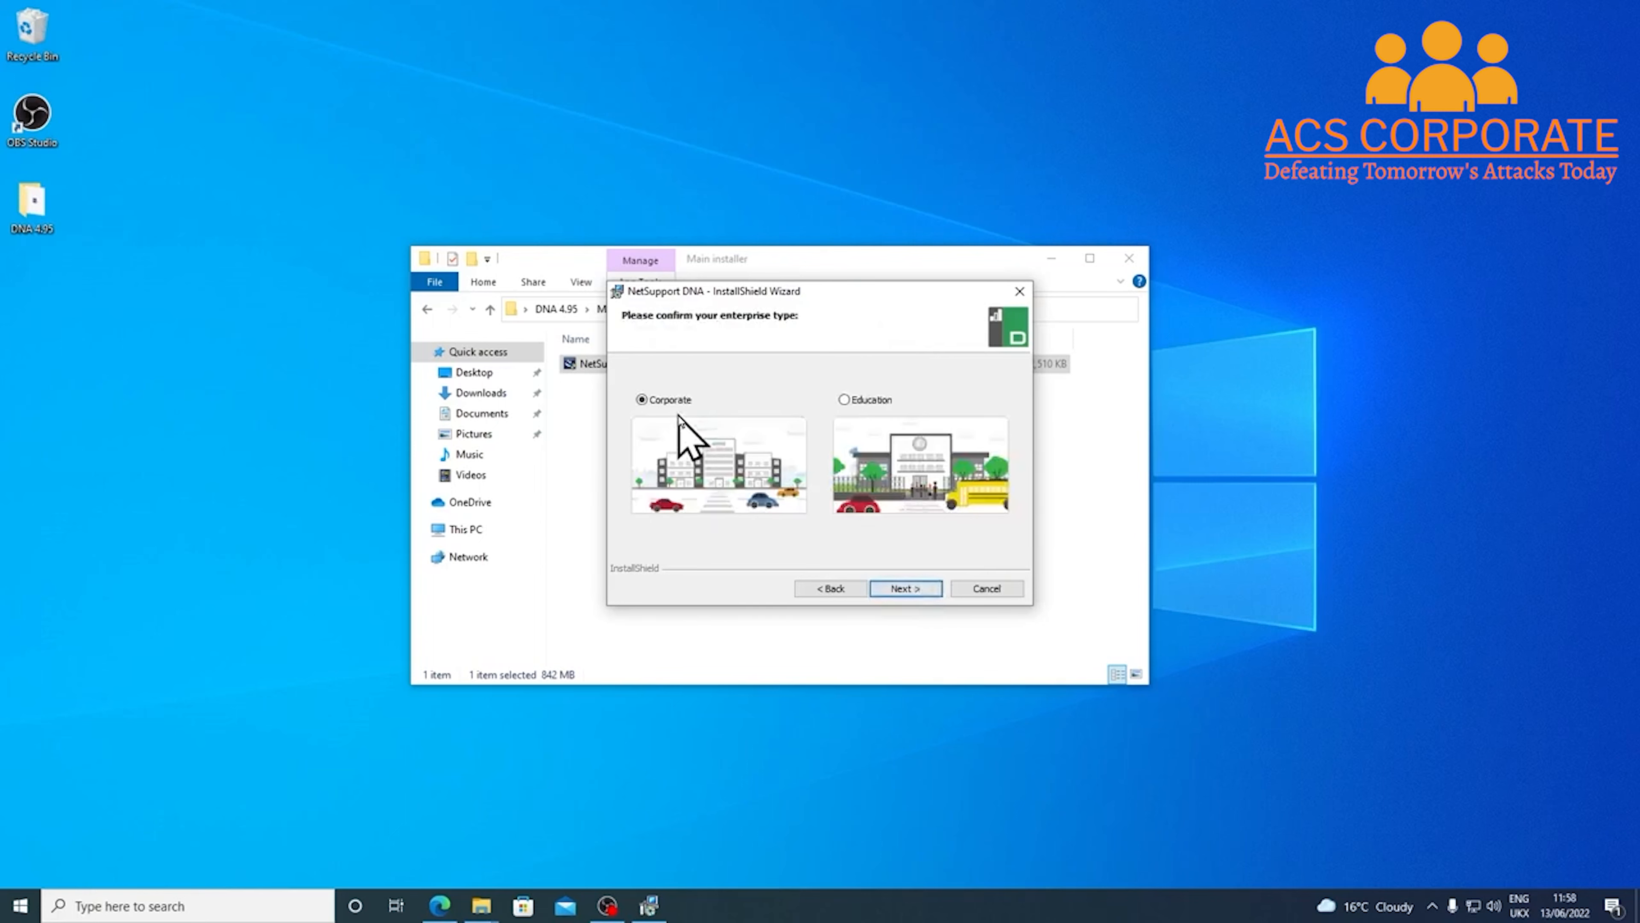
click(846, 401)
click(926, 586)
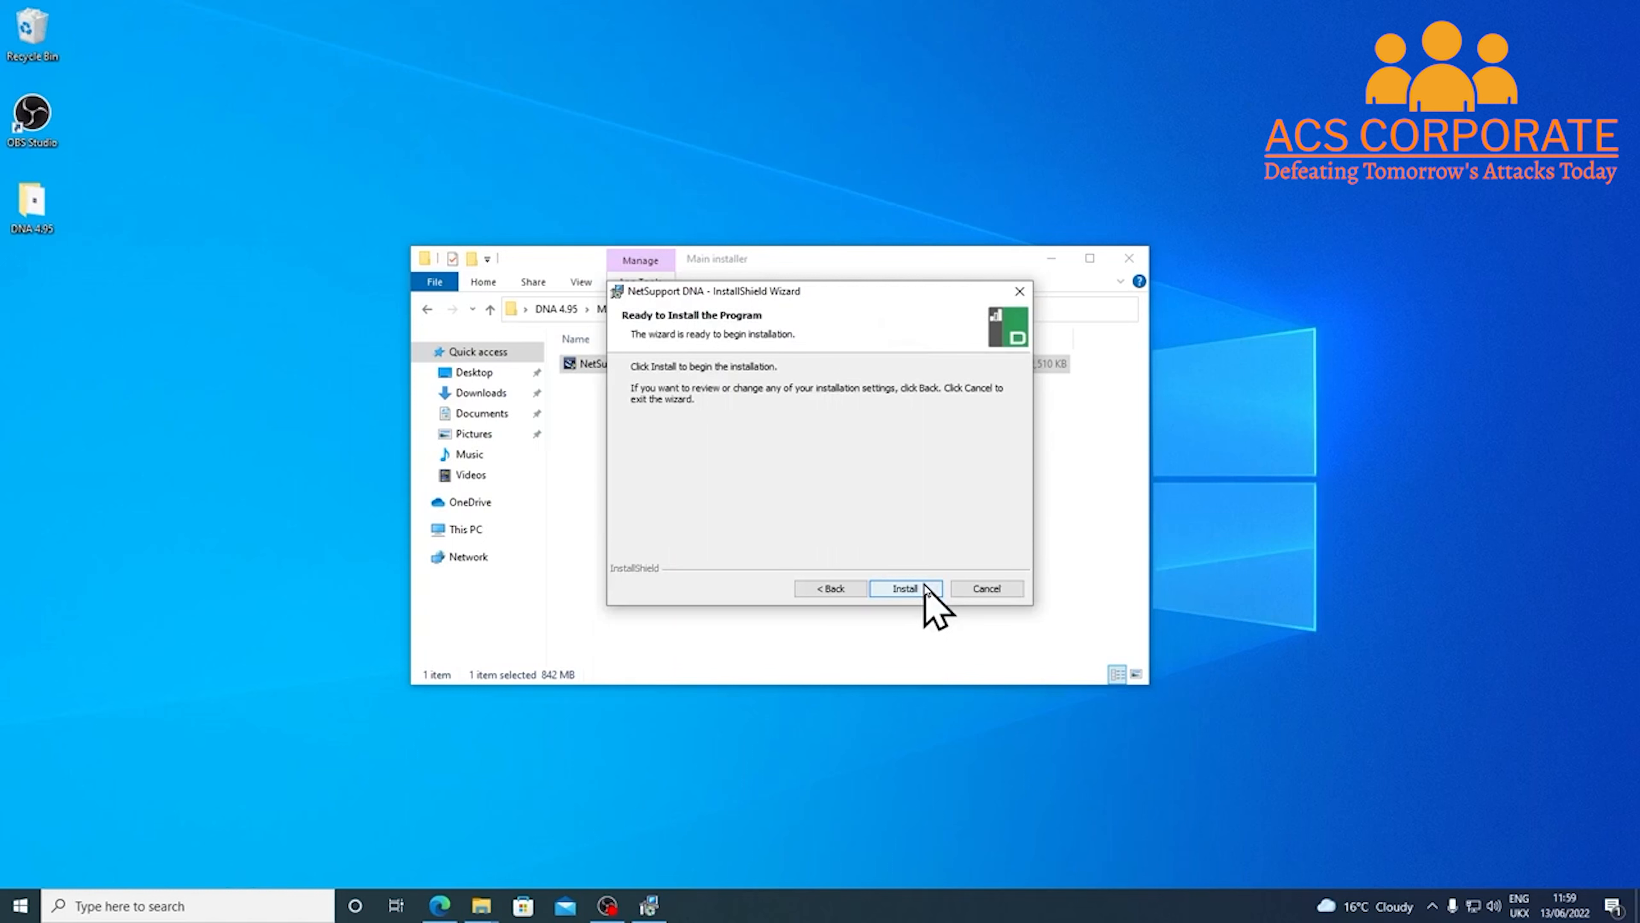
click(926, 587)
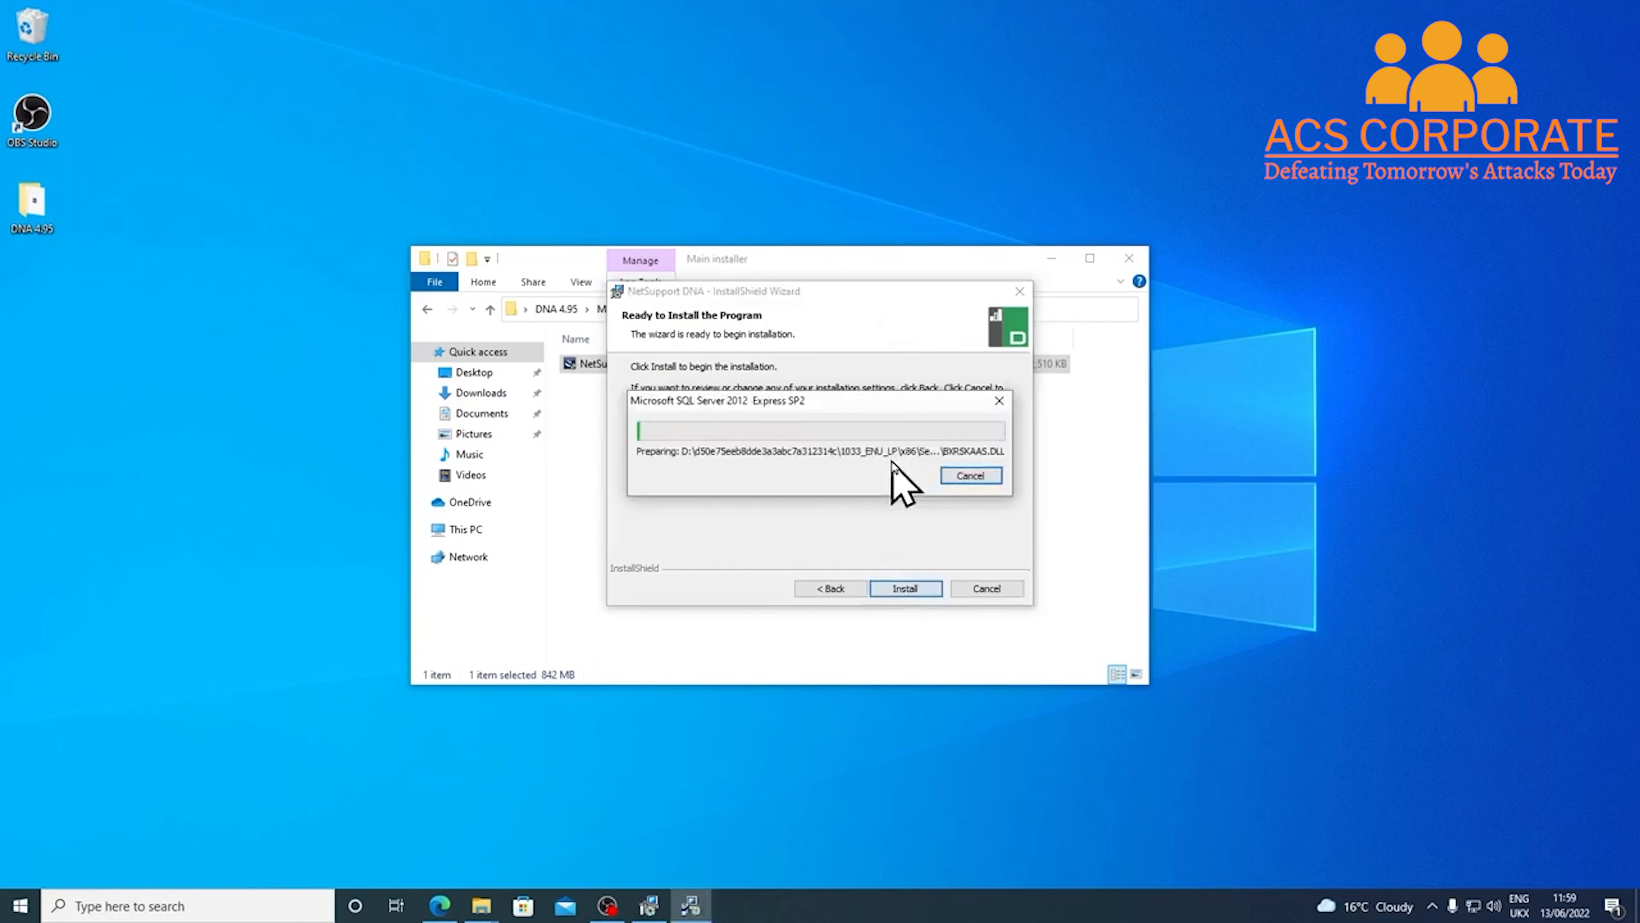
Minimise File Explorer while SQL Server 2012 Express and NetSupport DNA finish installing
click(1051, 259)
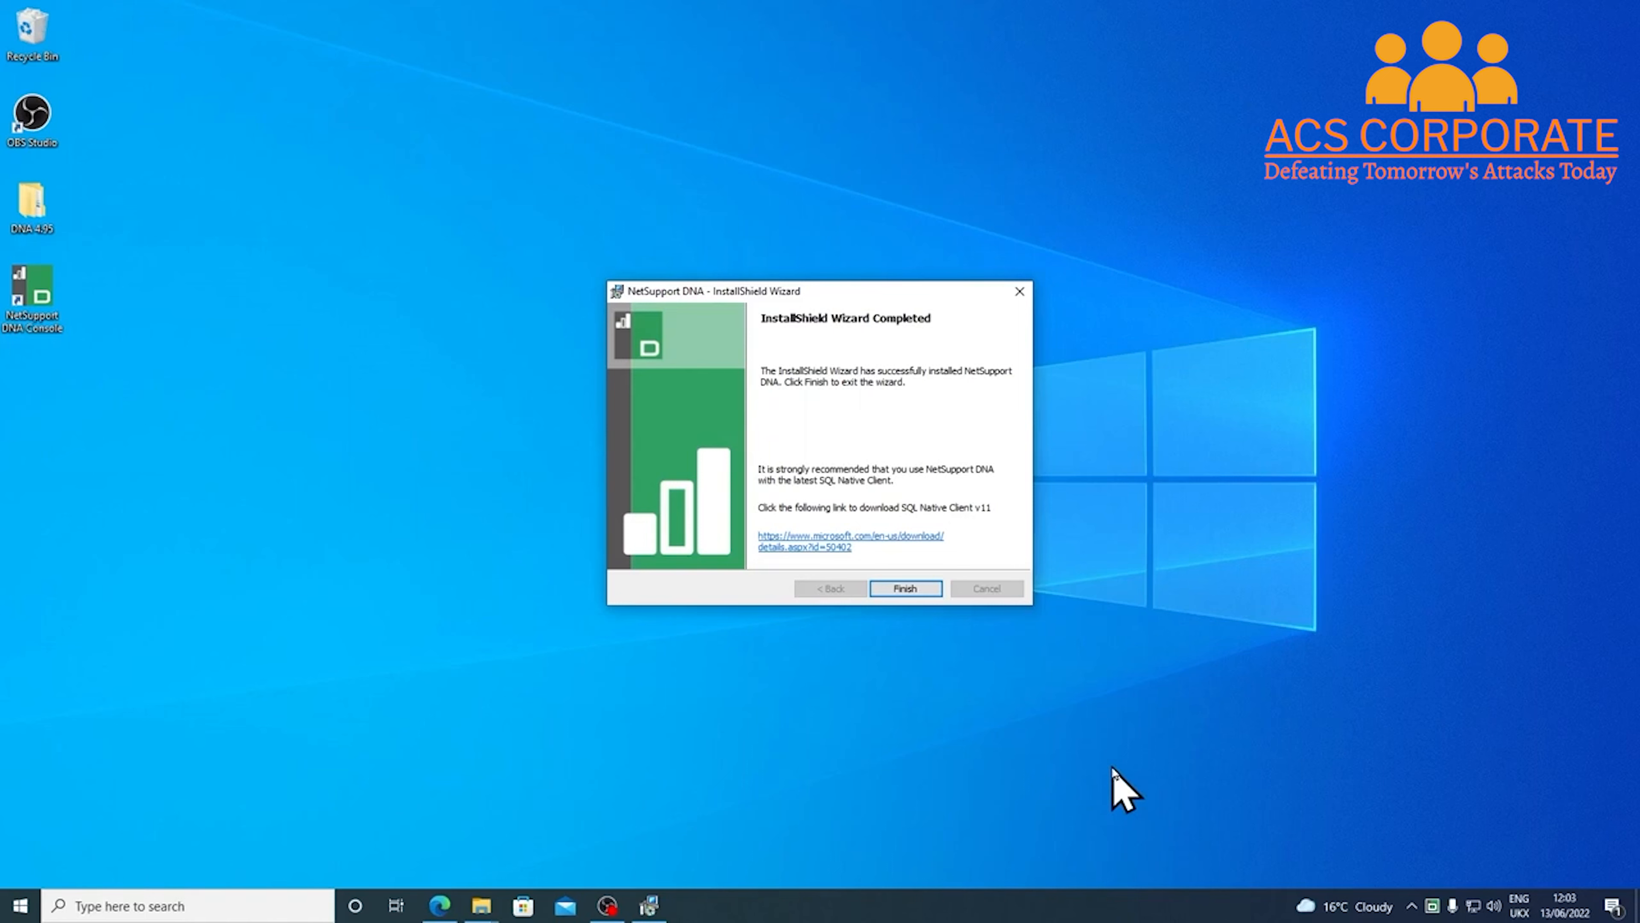
Finish and close the installer, leaving the NetSupport DNA Console shortcut on the desktop
click(51, 299)
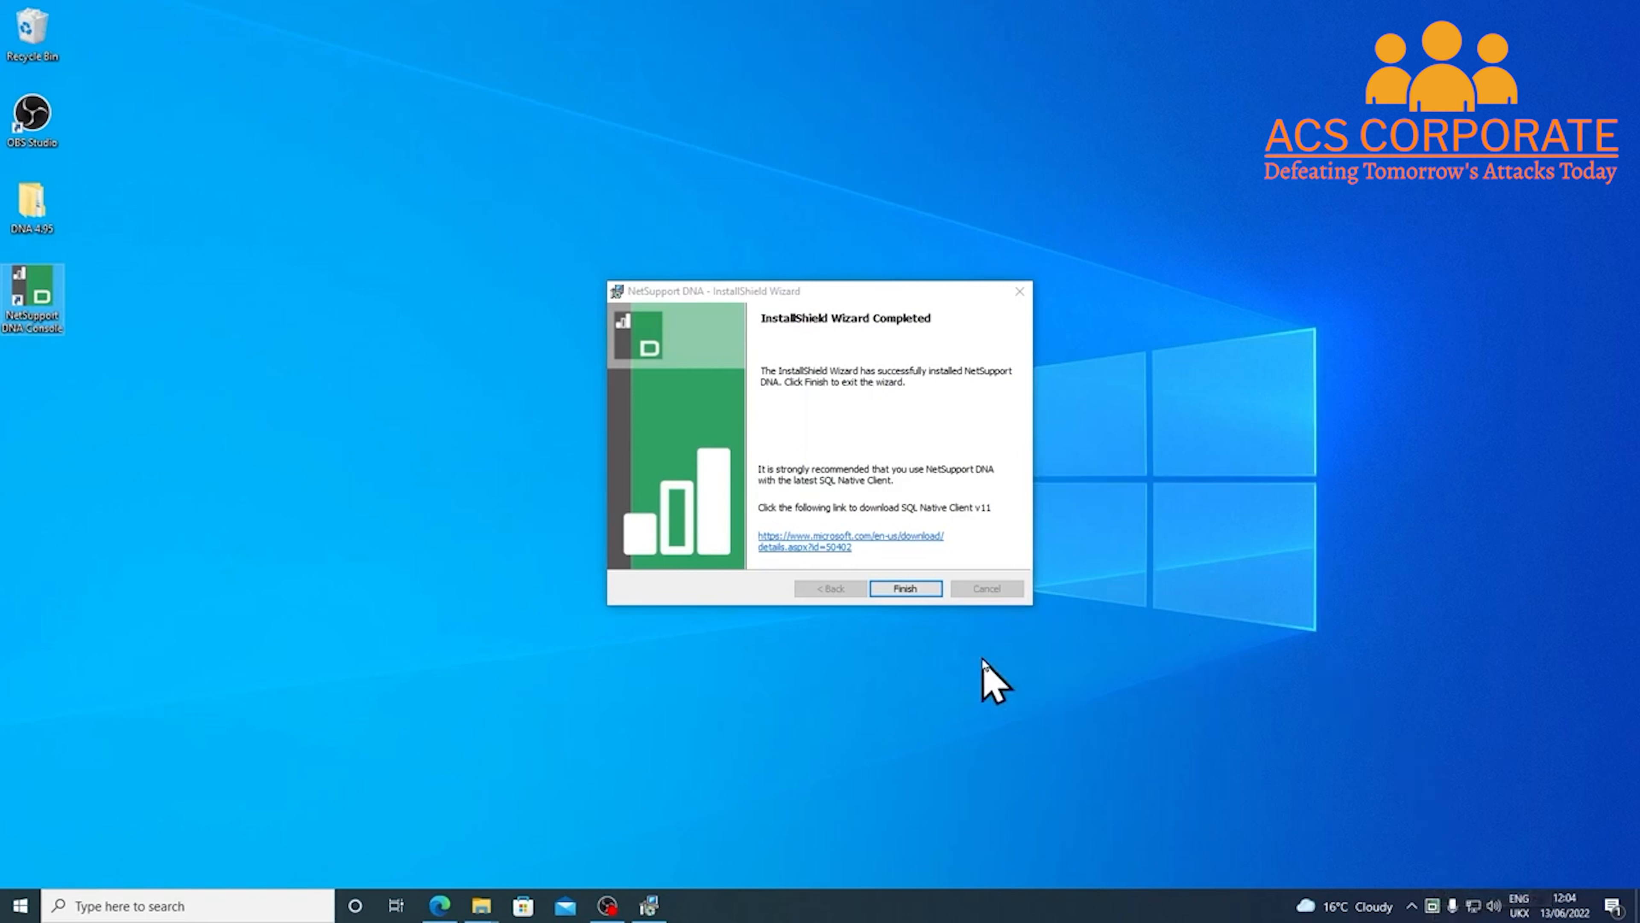
click(912, 591)
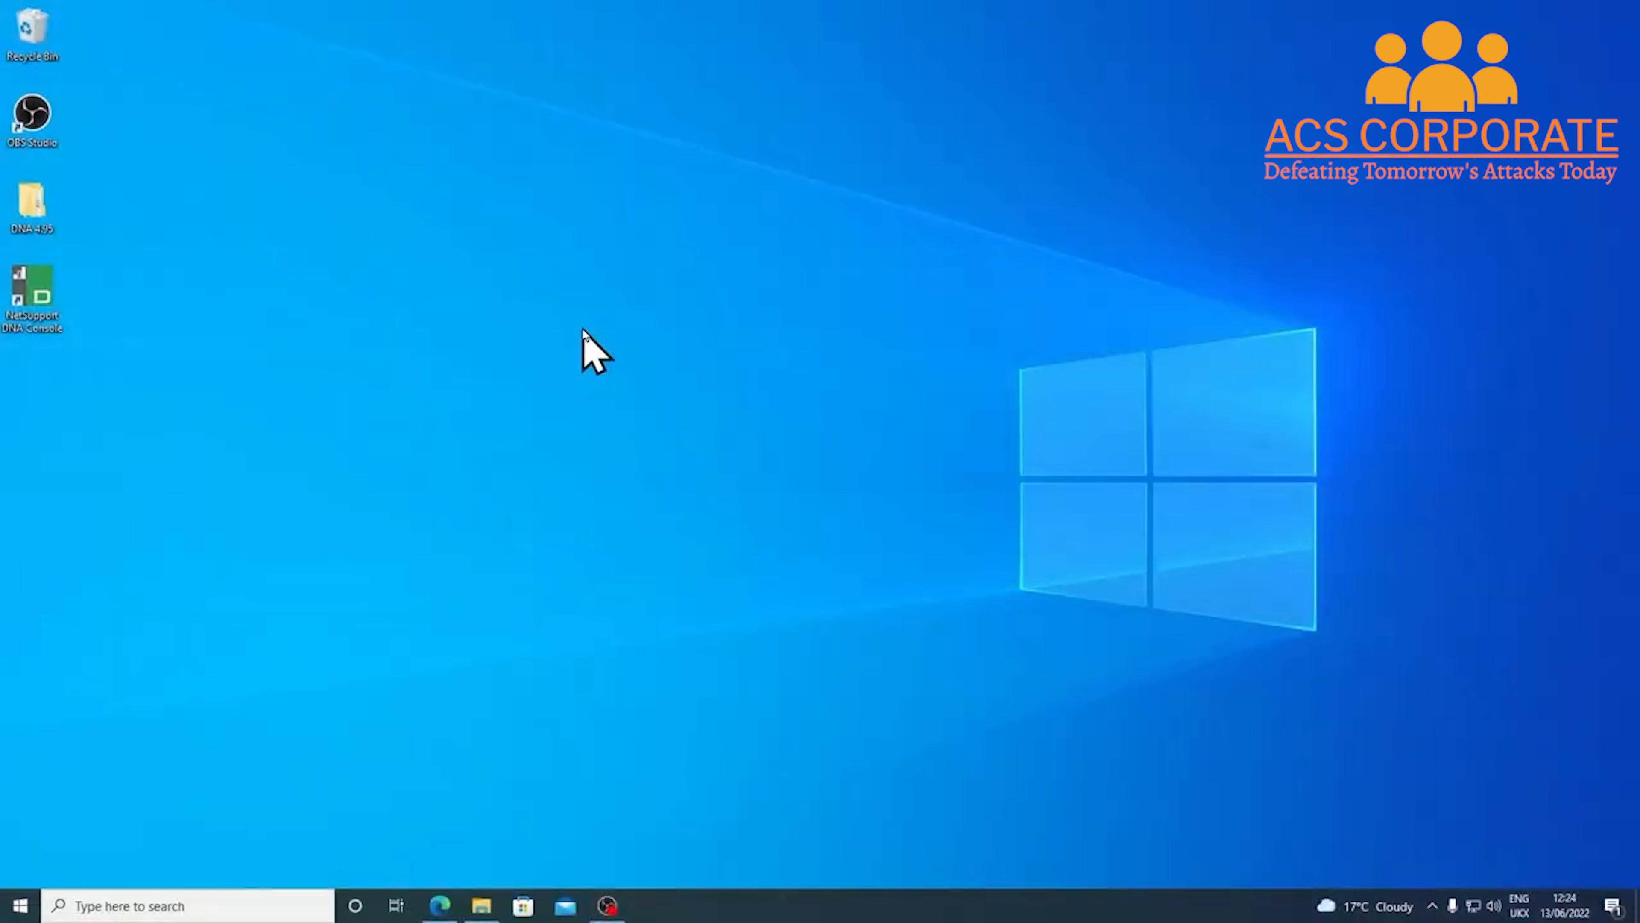
Launch NetSupport DNA Console from the desktop shortcut and log in as Admin with its password
click(26, 297)
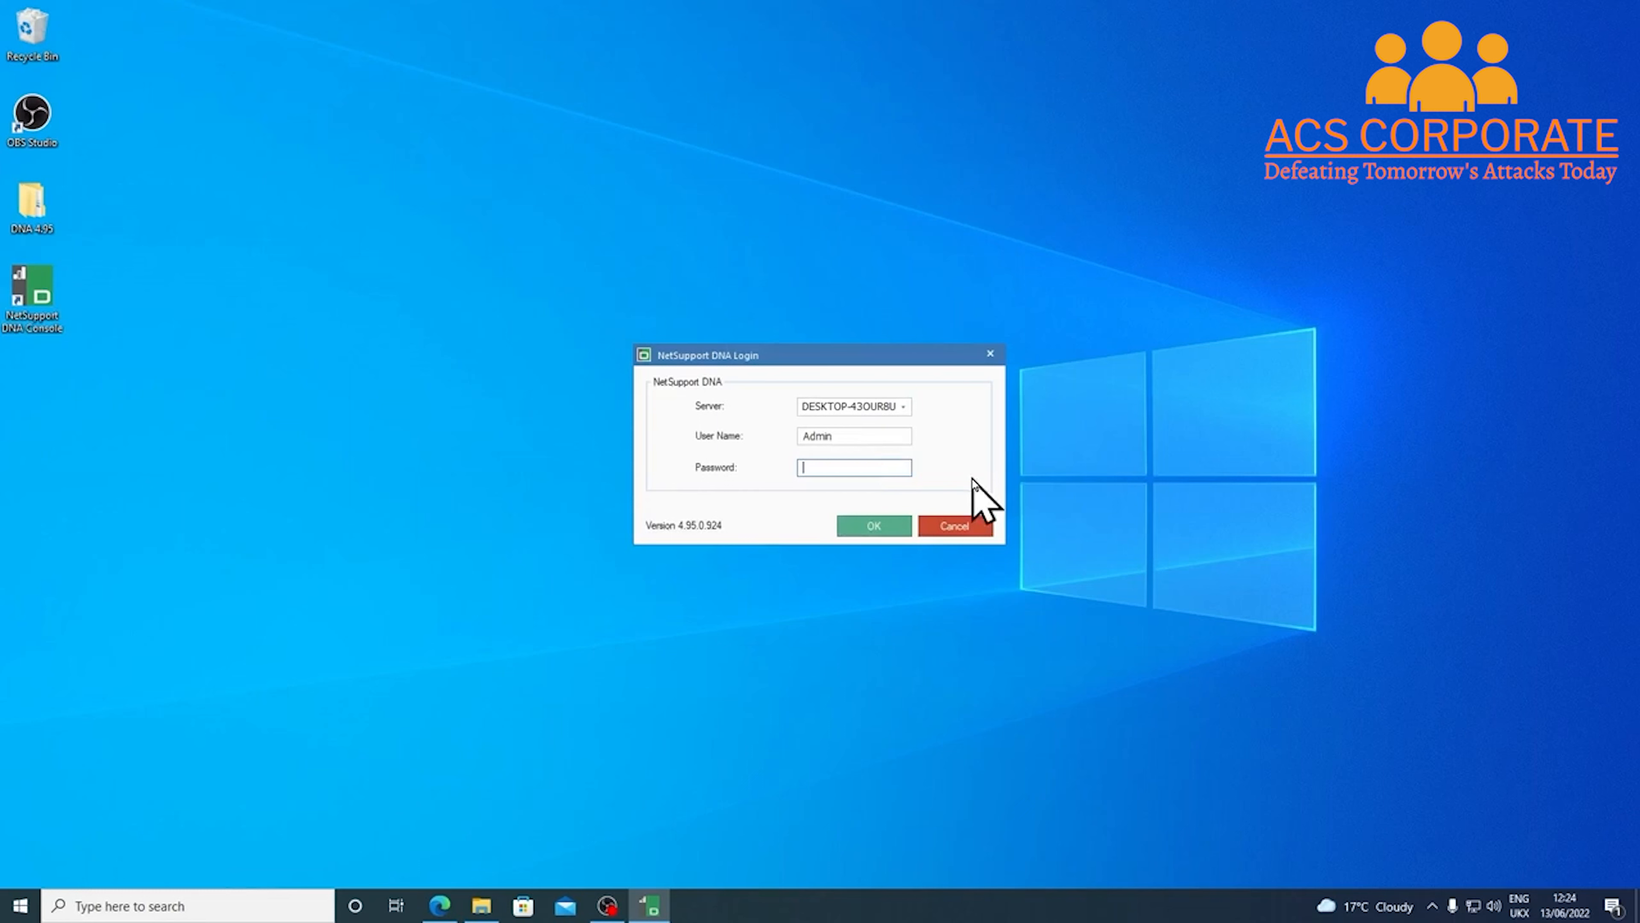
text(••••••••••)
click(886, 527)
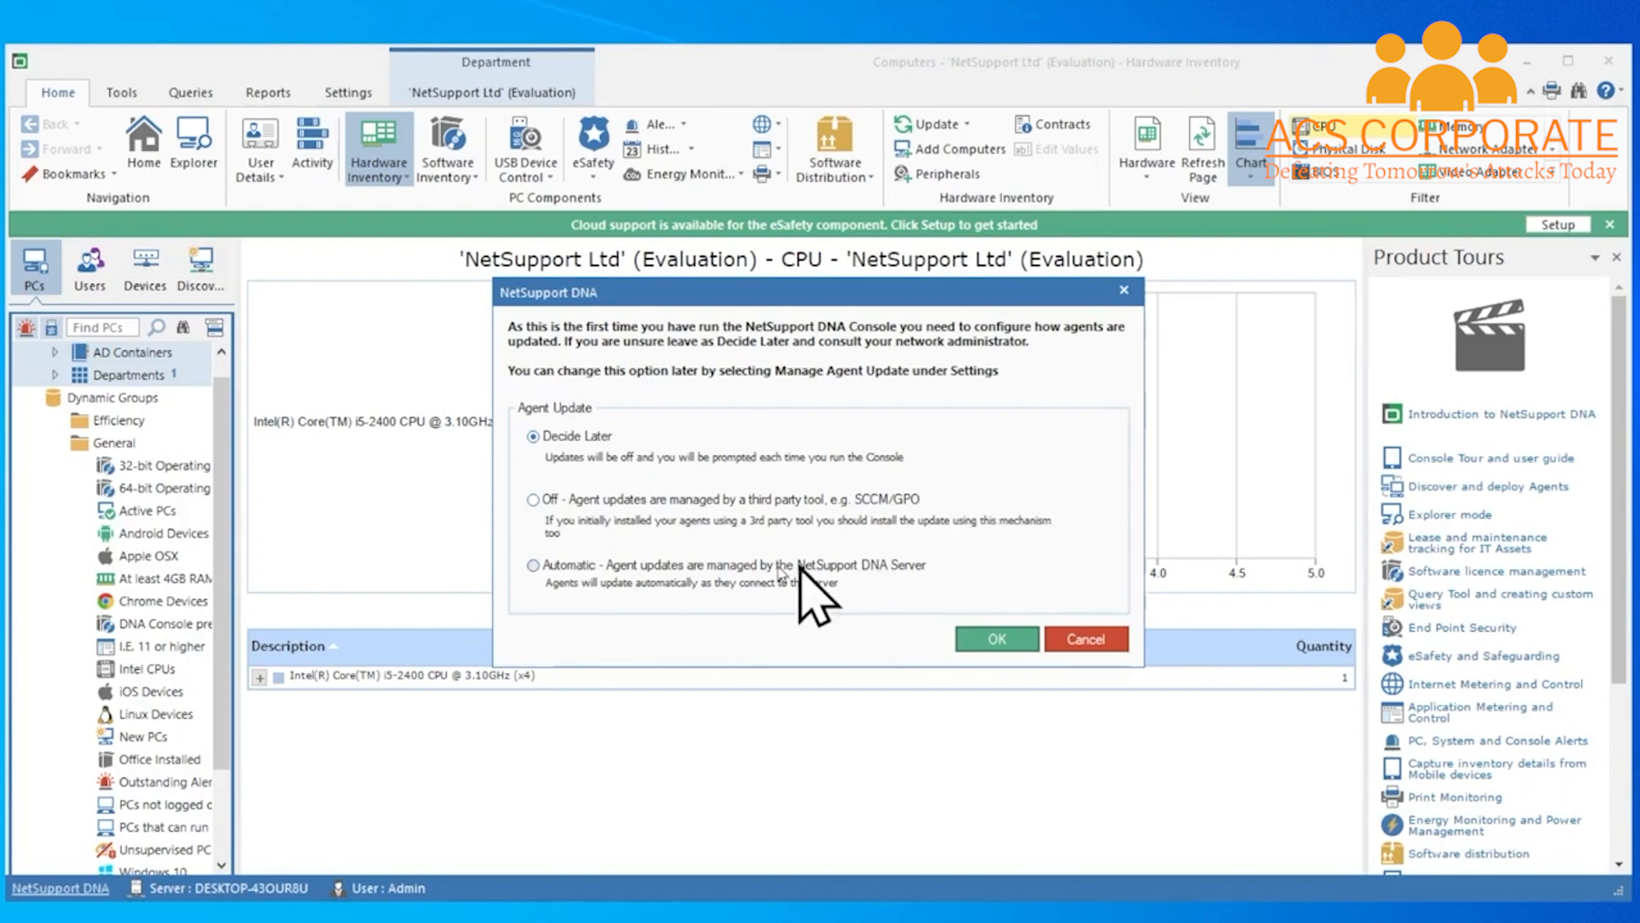
Choose automatic agent updates managed by the NetSupport DNA Server and confirm with OK
click(534, 566)
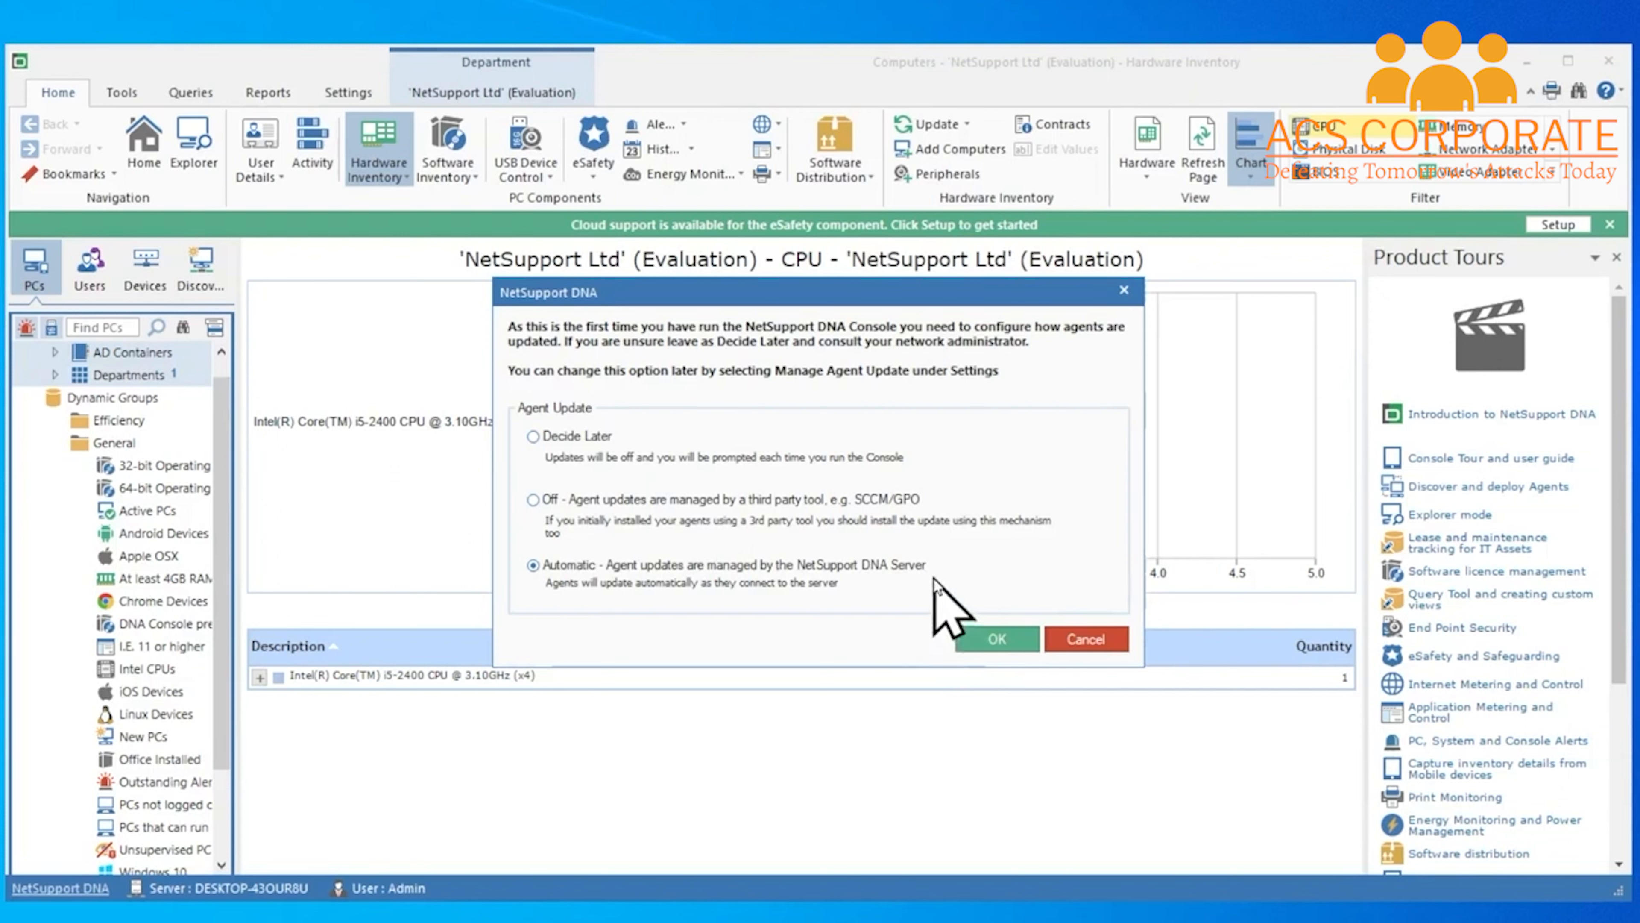
click(996, 643)
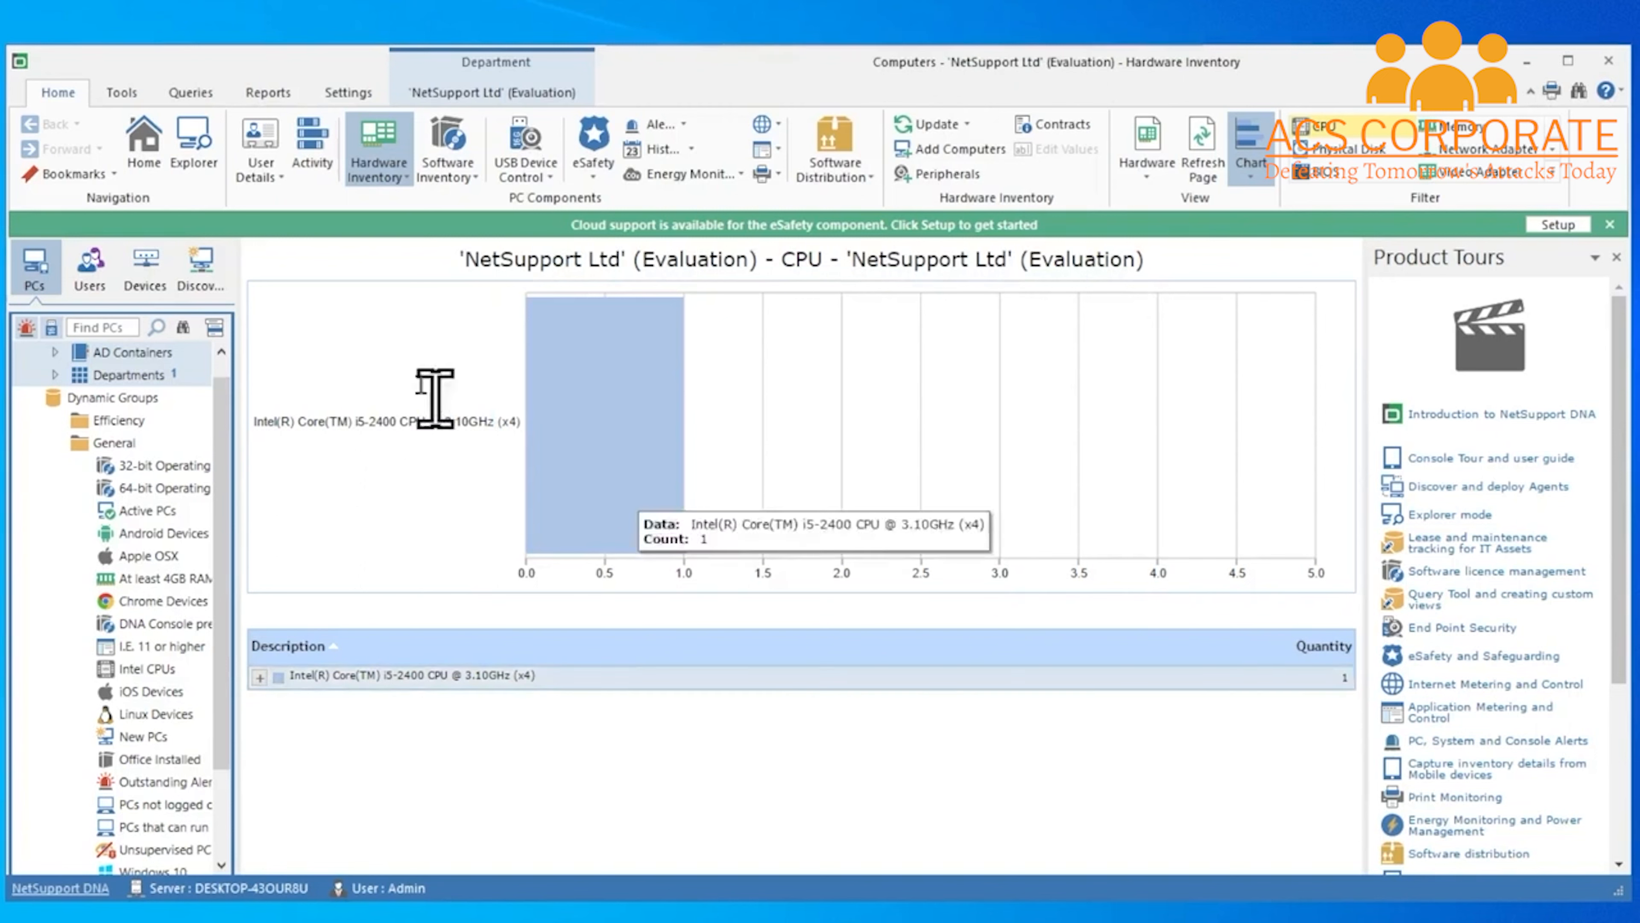
Open Discovery and Deploy from the Tools tab and switch to its Active Directory tab
click(121, 92)
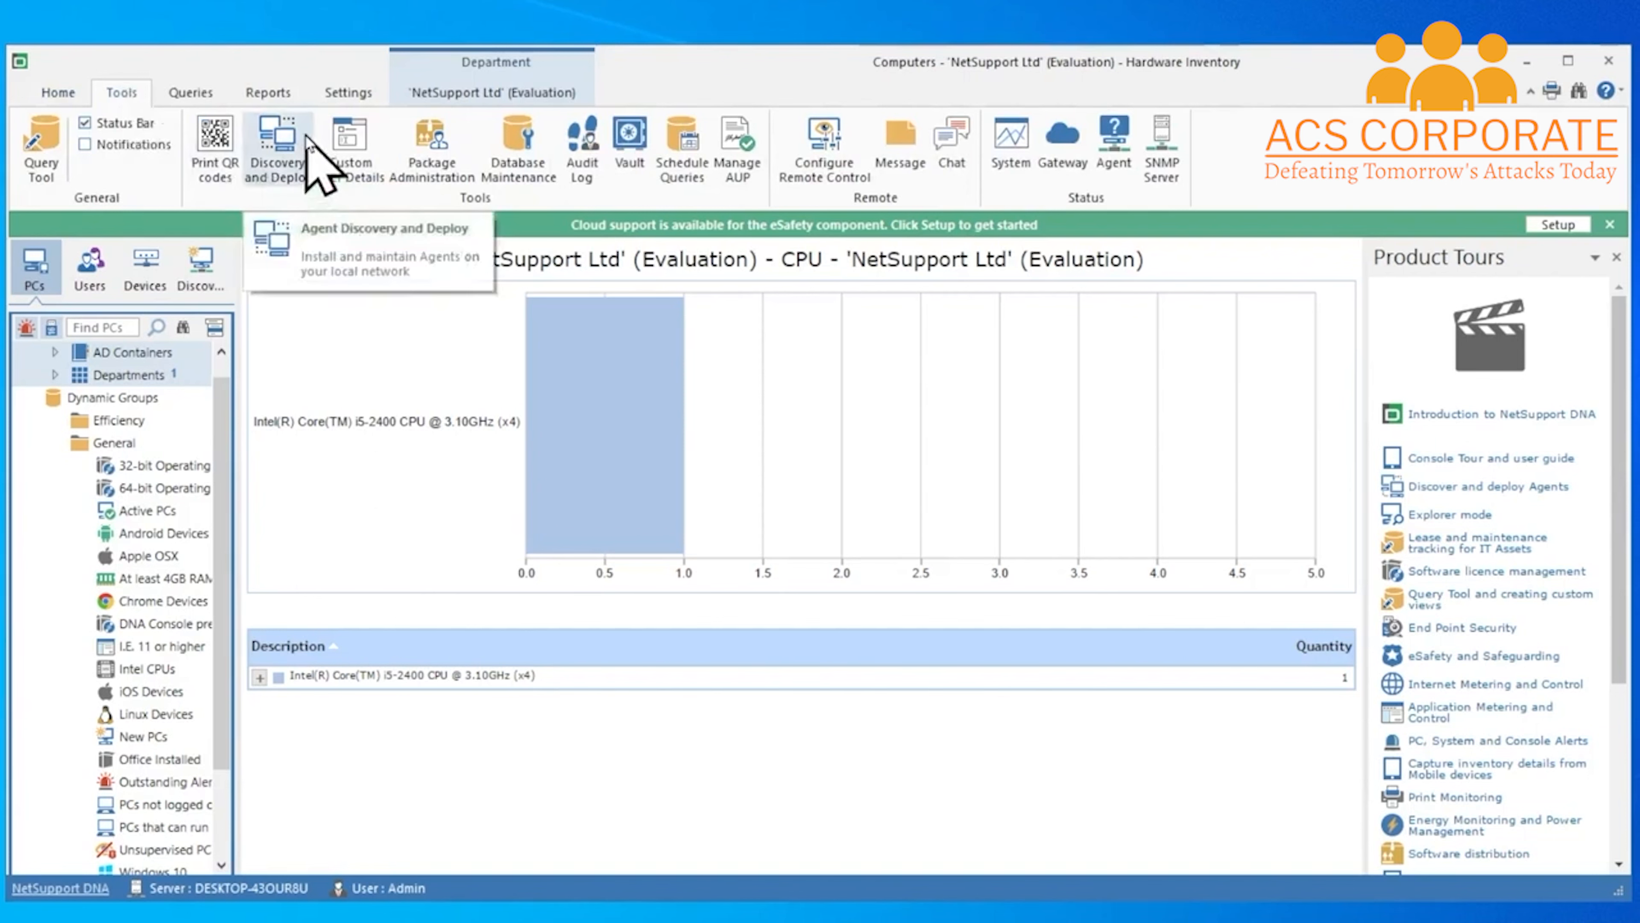
click(305, 156)
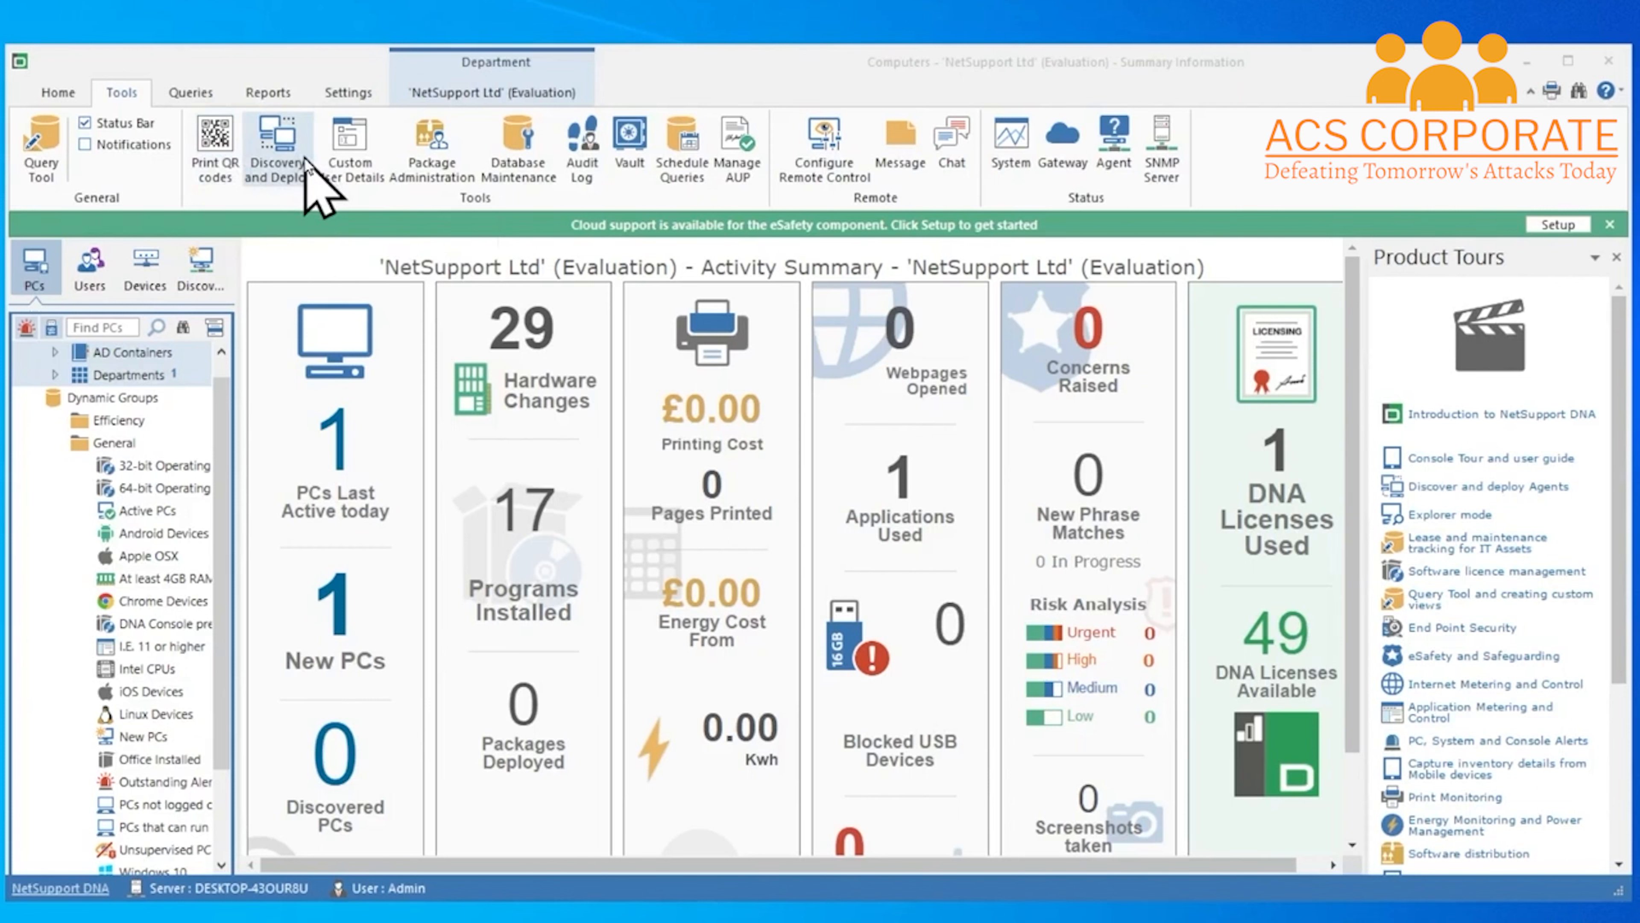
click(305, 161)
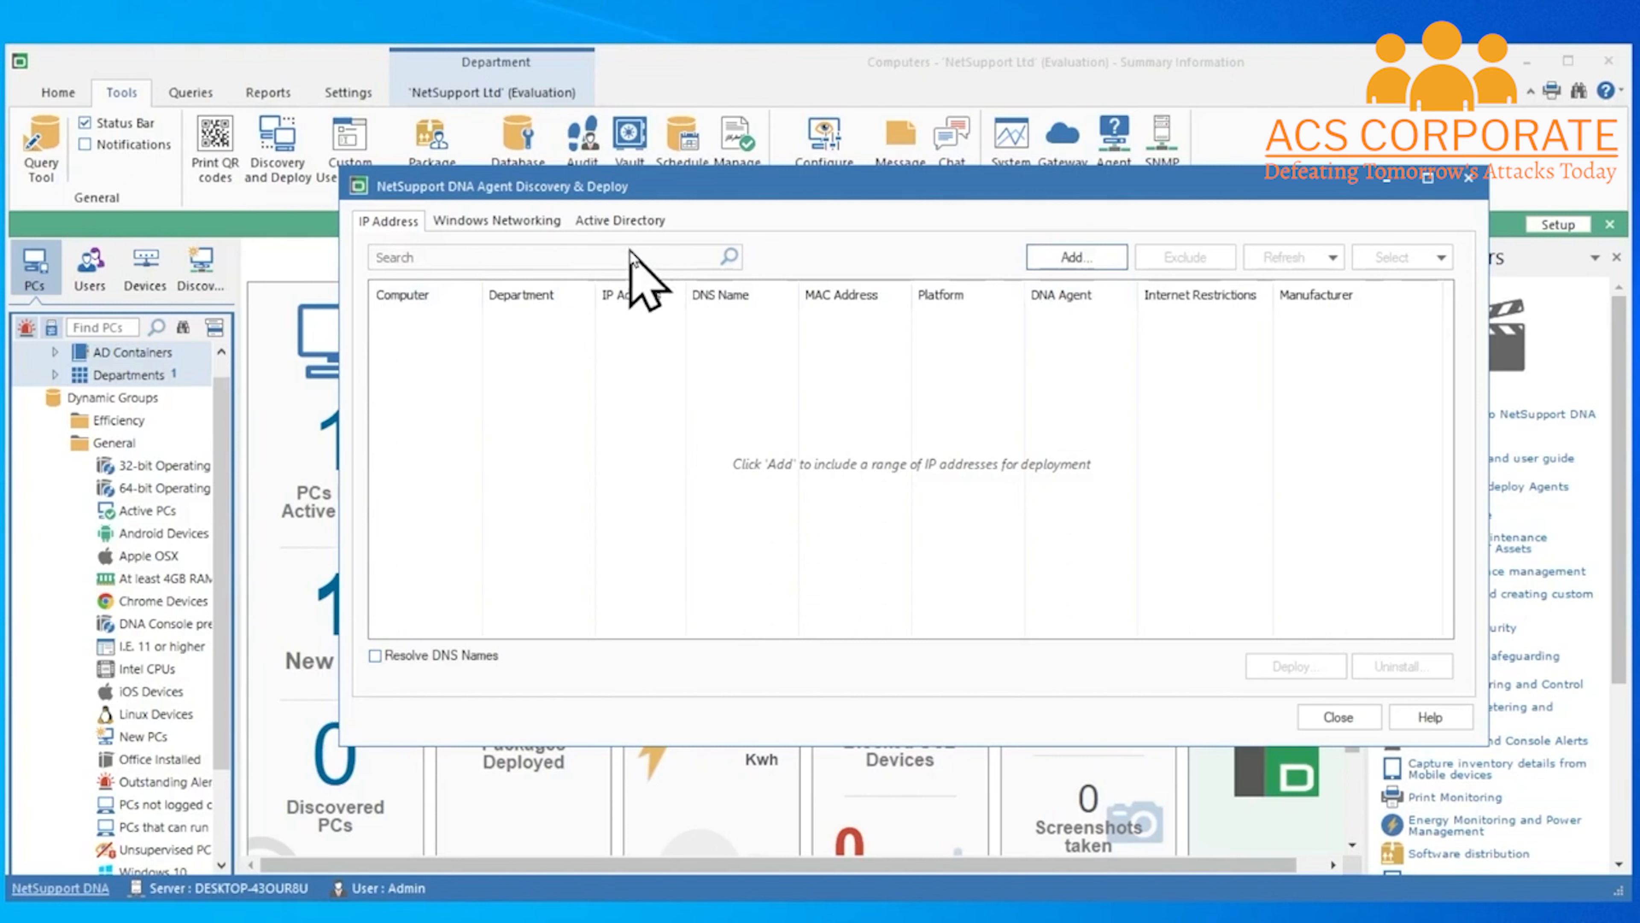
click(621, 221)
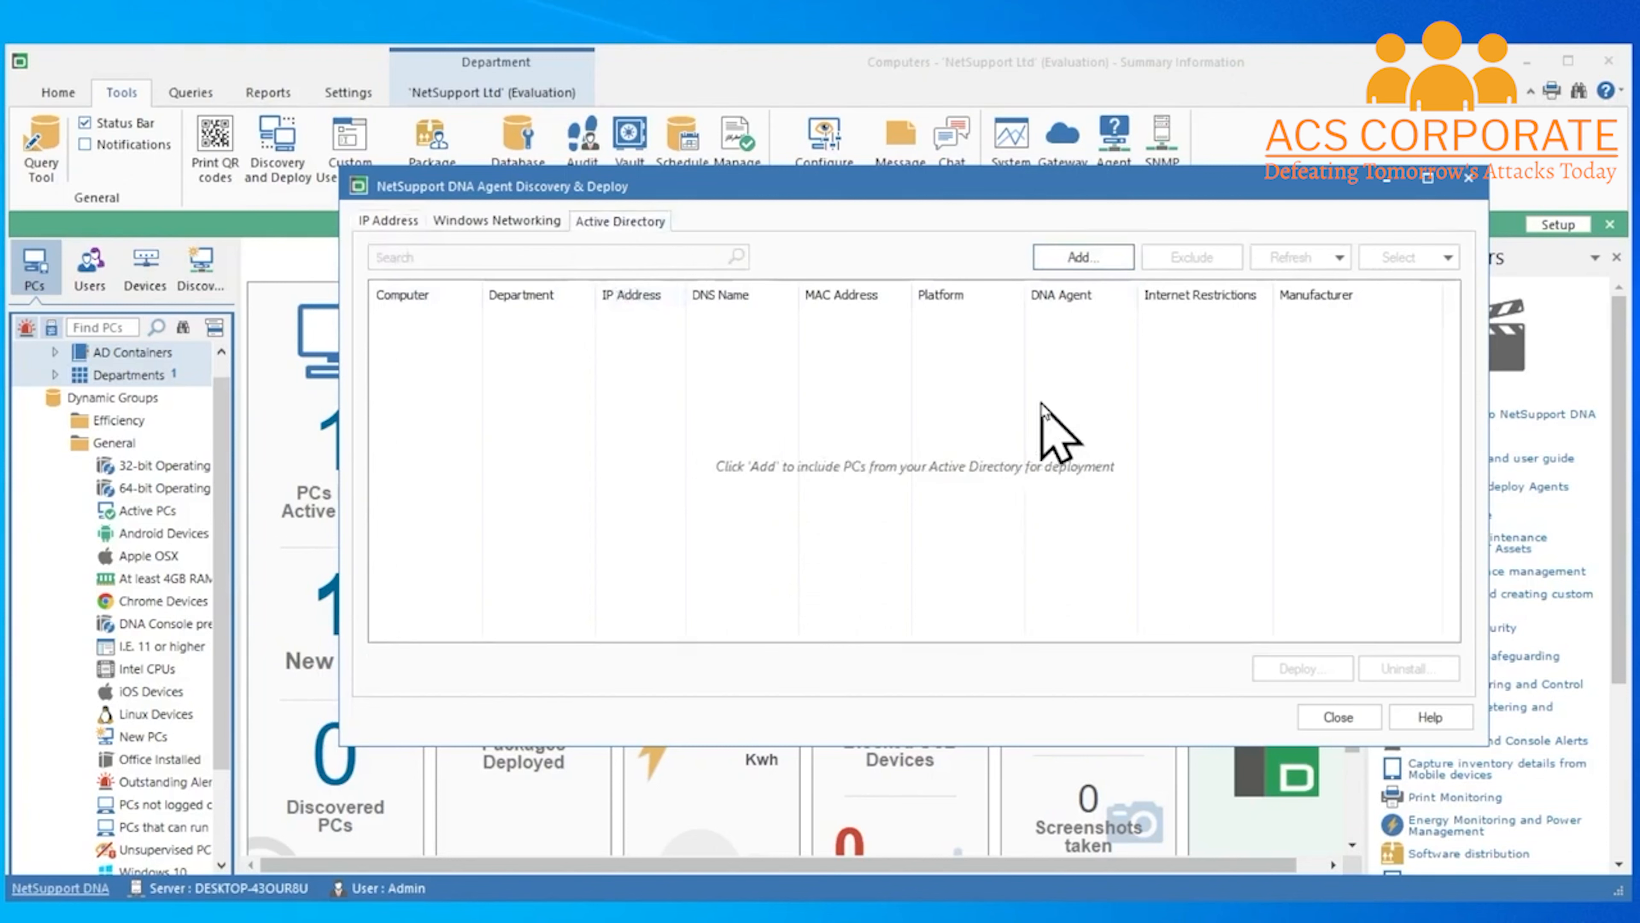
Add the NetSupportDNA.local domain's computers to the Active Directory list
click(1056, 259)
drag(1055, 260, 1040, 334)
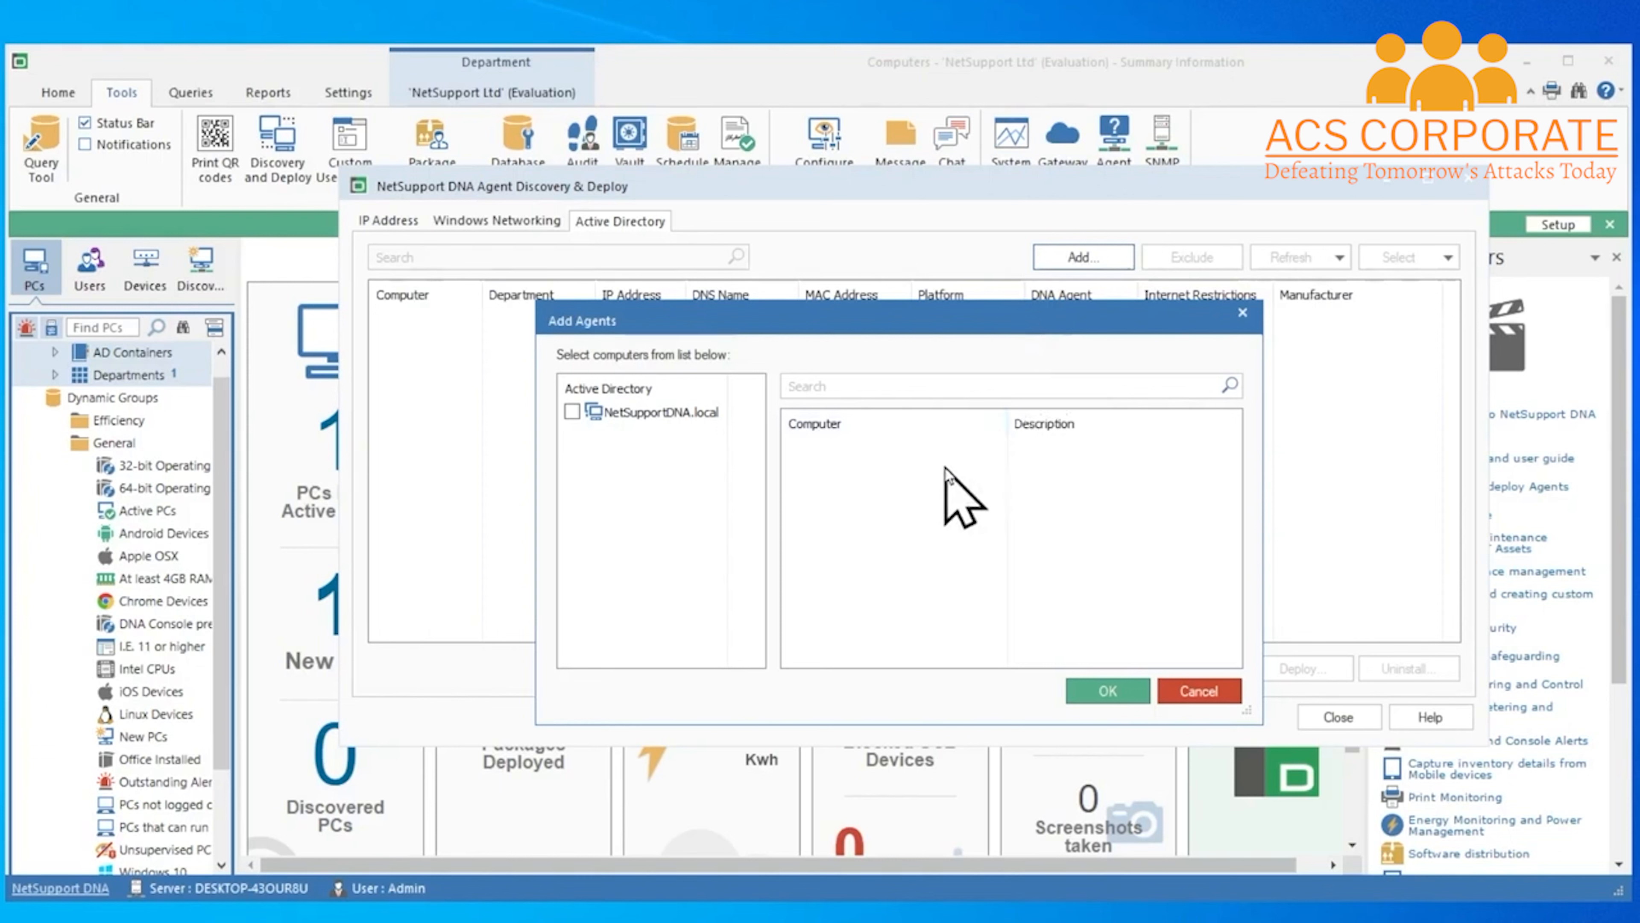
click(571, 412)
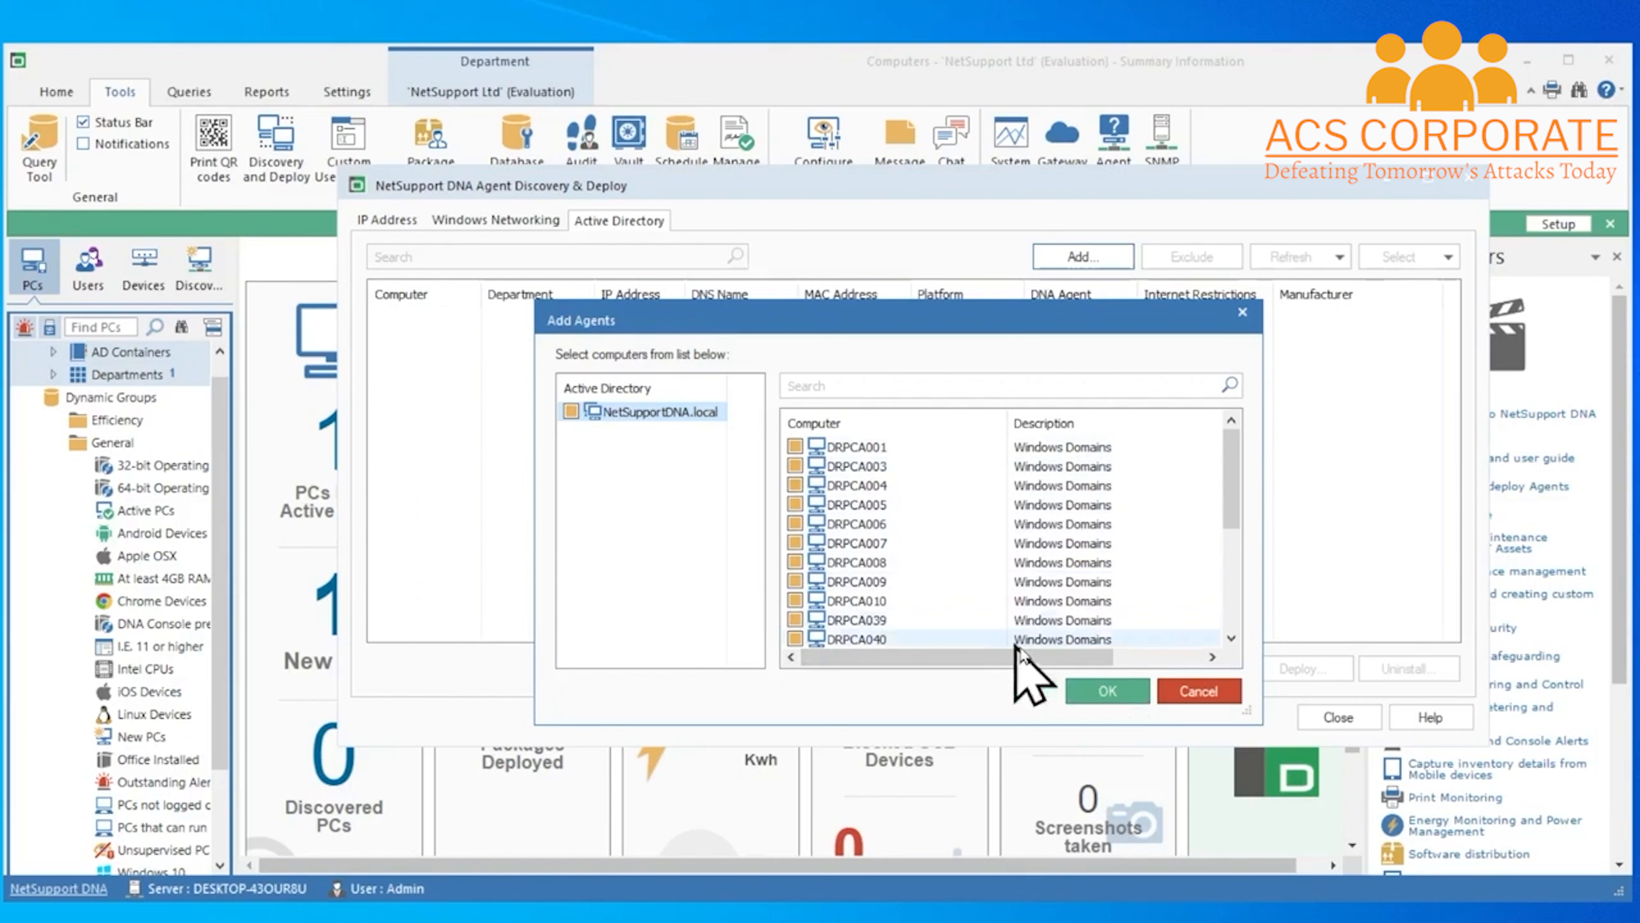
drag(1237, 524, 1201, 653)
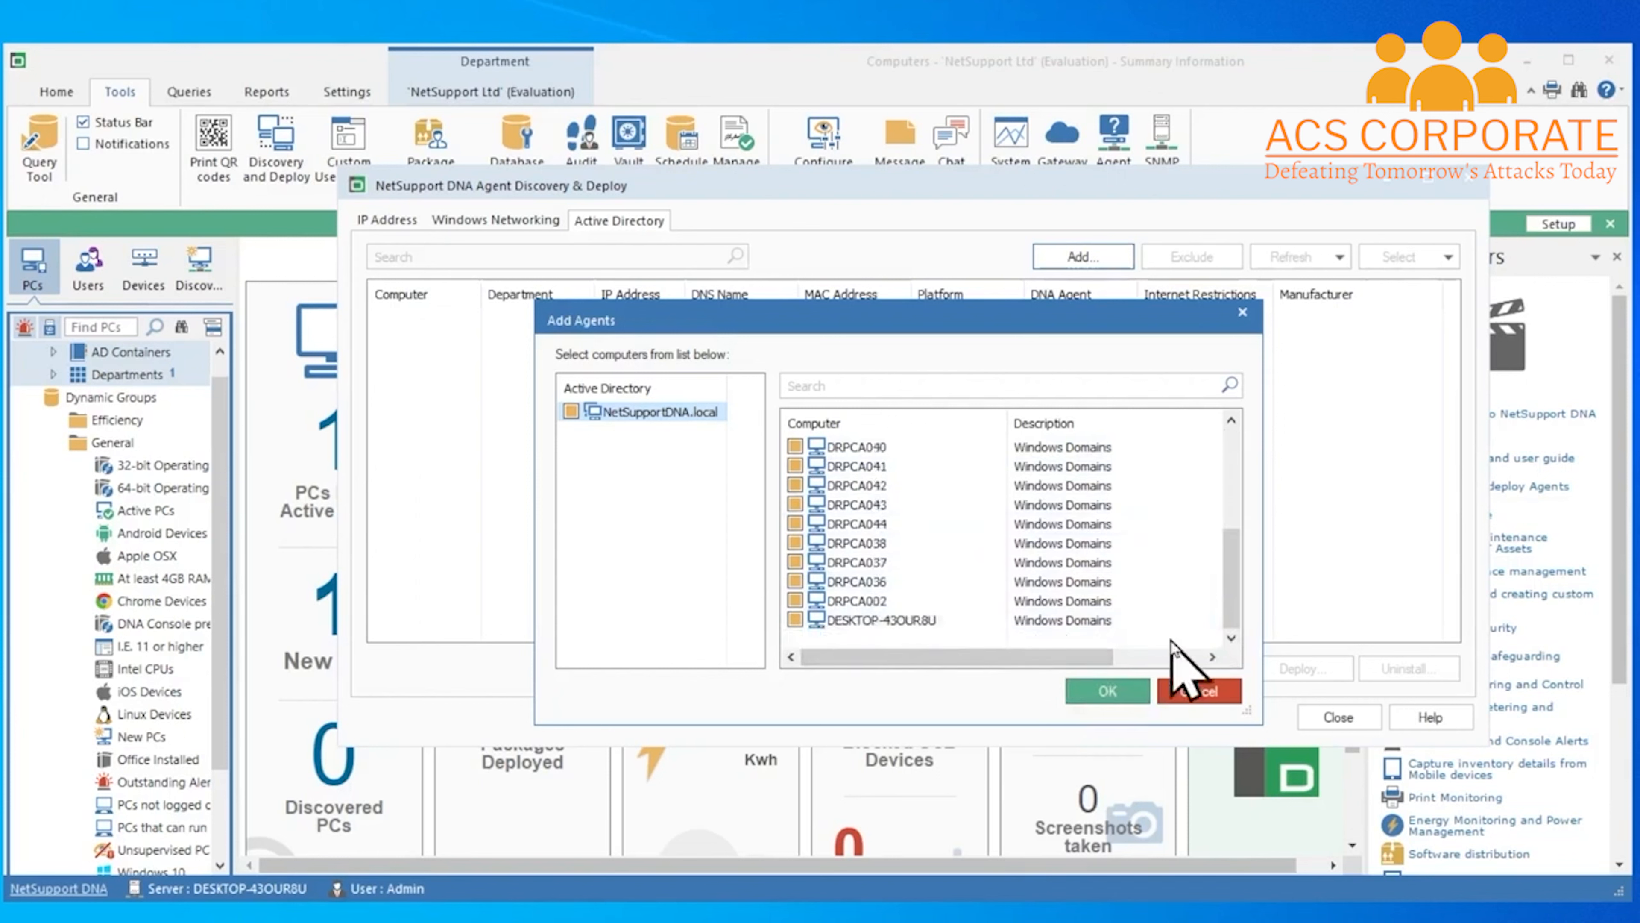
click(1124, 696)
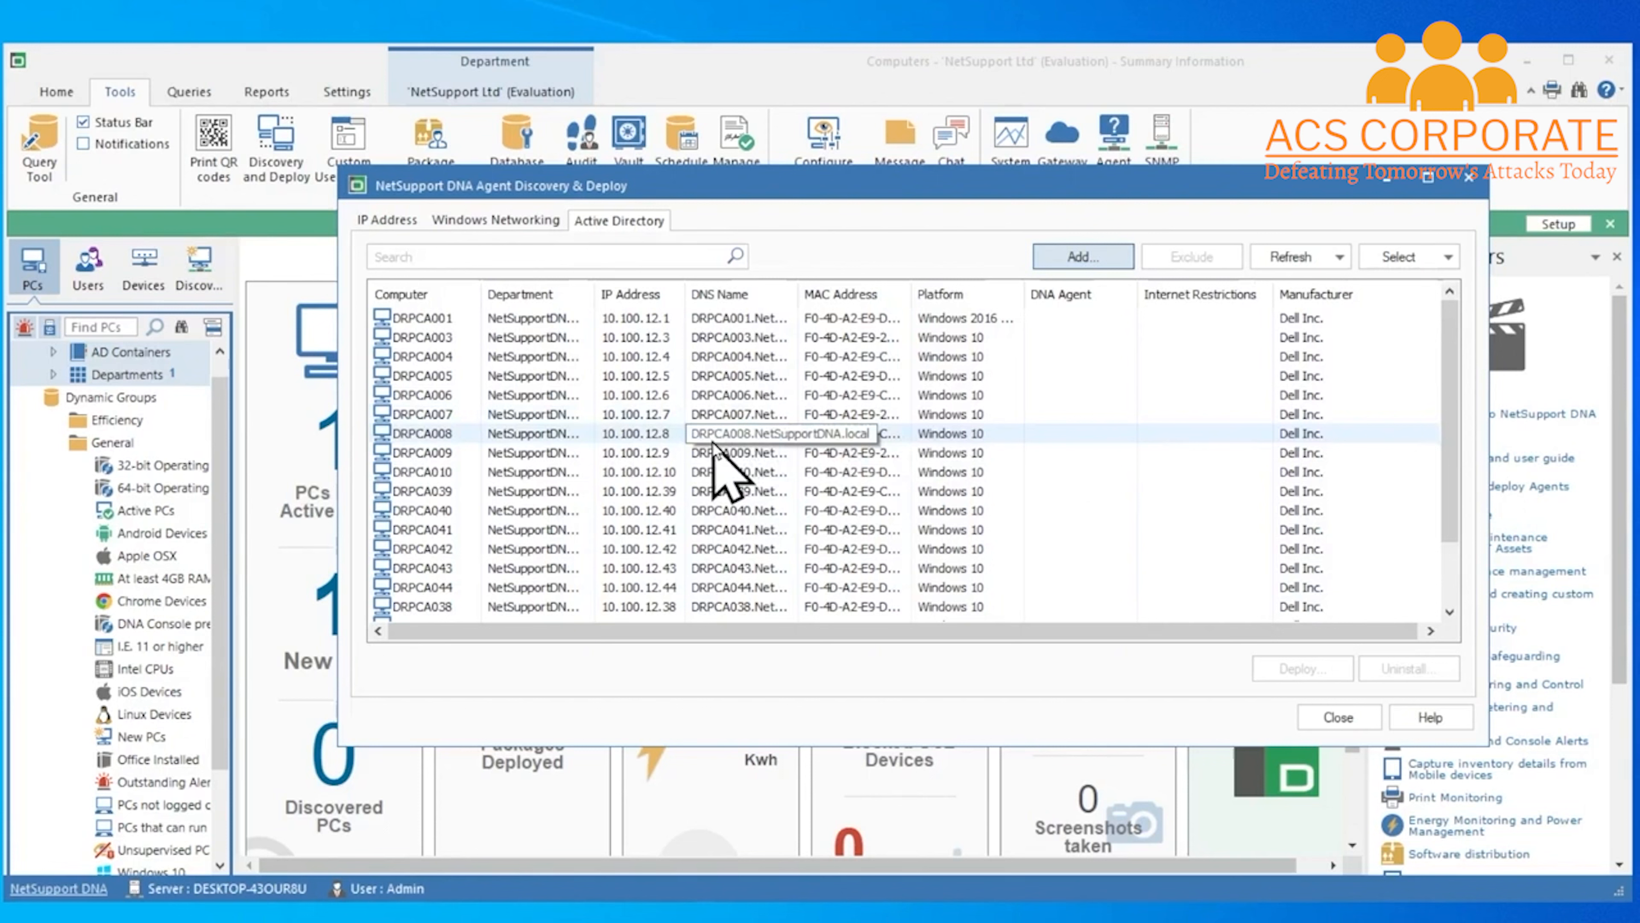
Select DRPCA003 through DRPCA009 as the deployment targets
click(439, 339)
key(shift+Down)
key(shift+Down)
key(shift+Down)
key(shift+Down)
key(shift+Down)
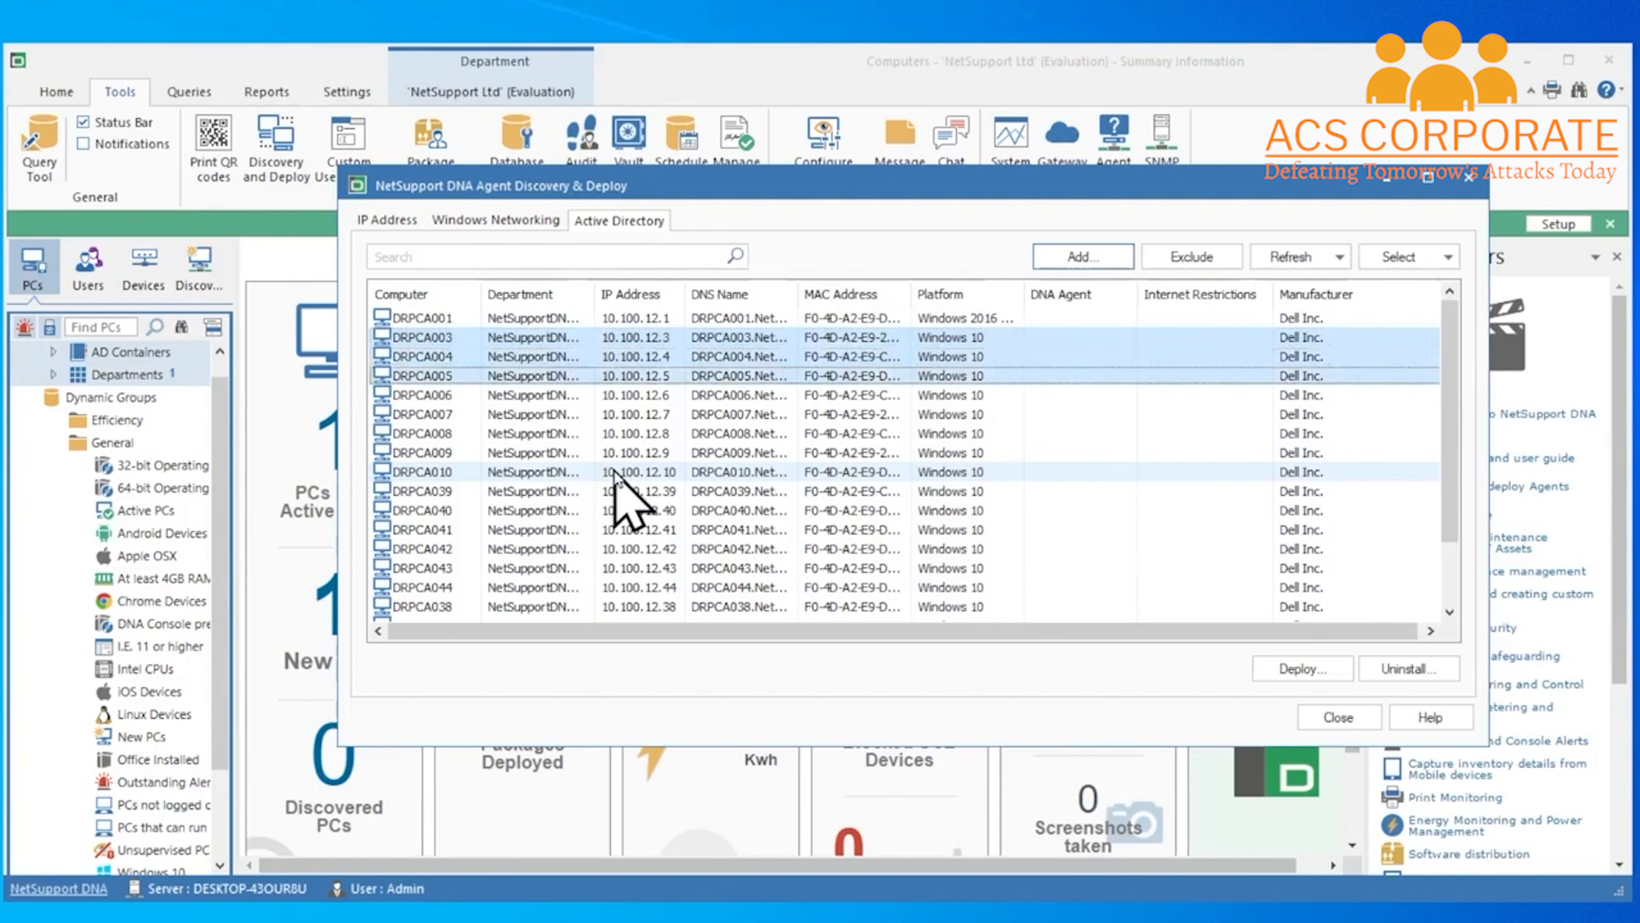
key(shift+Down)
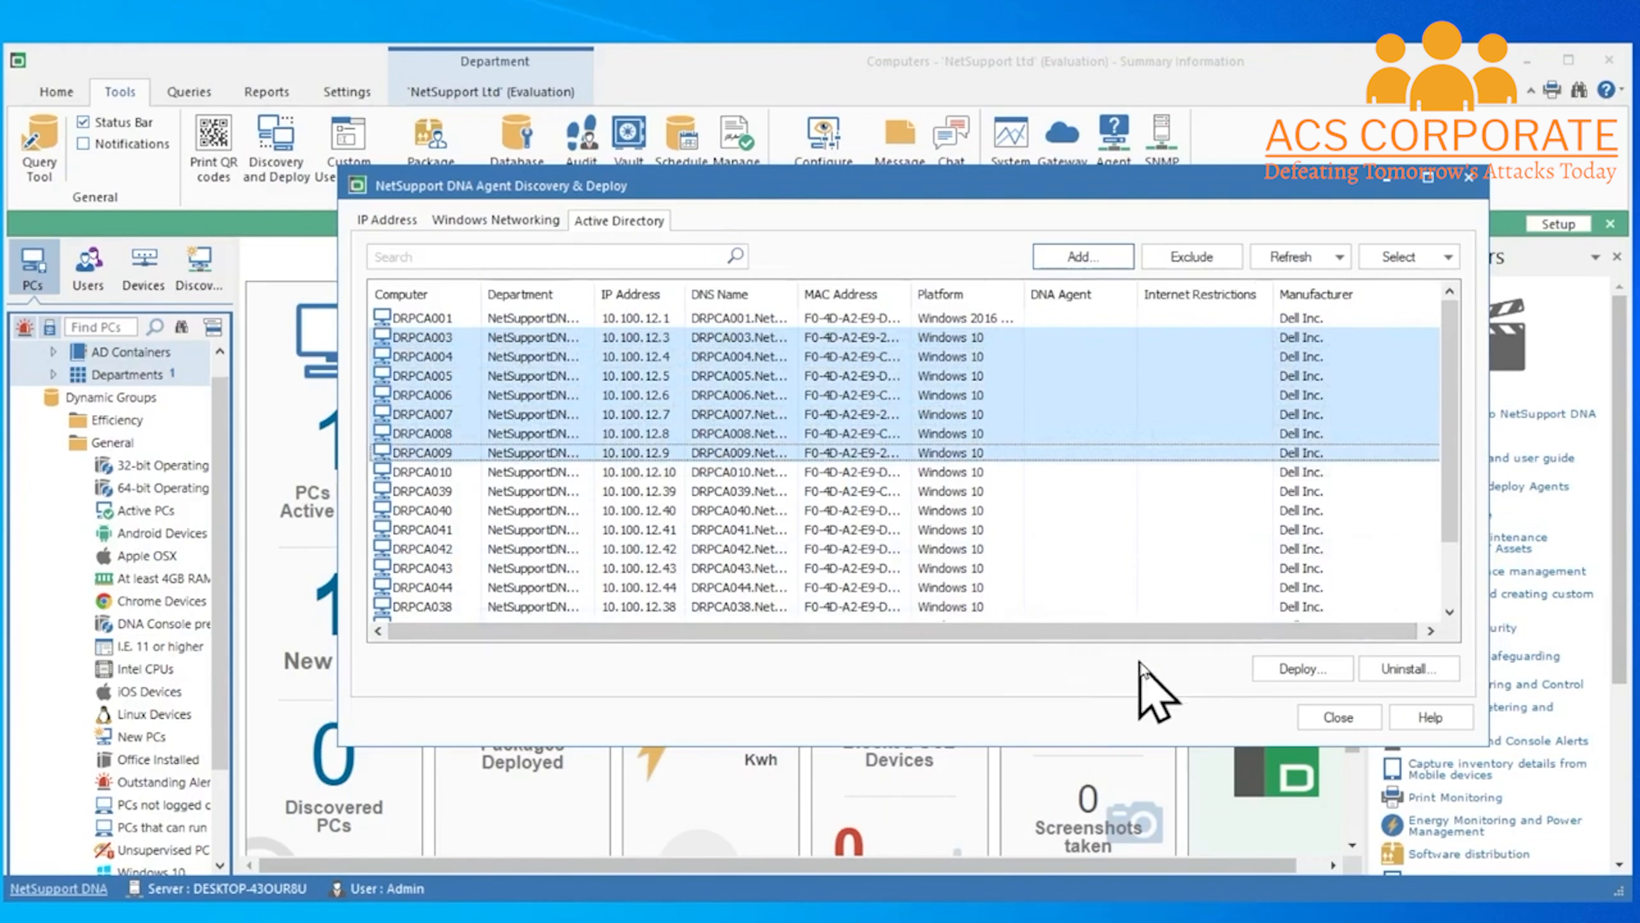
Review the deploy options for the selected PCs, keeping 3 retries 60 minutes apart
click(1329, 671)
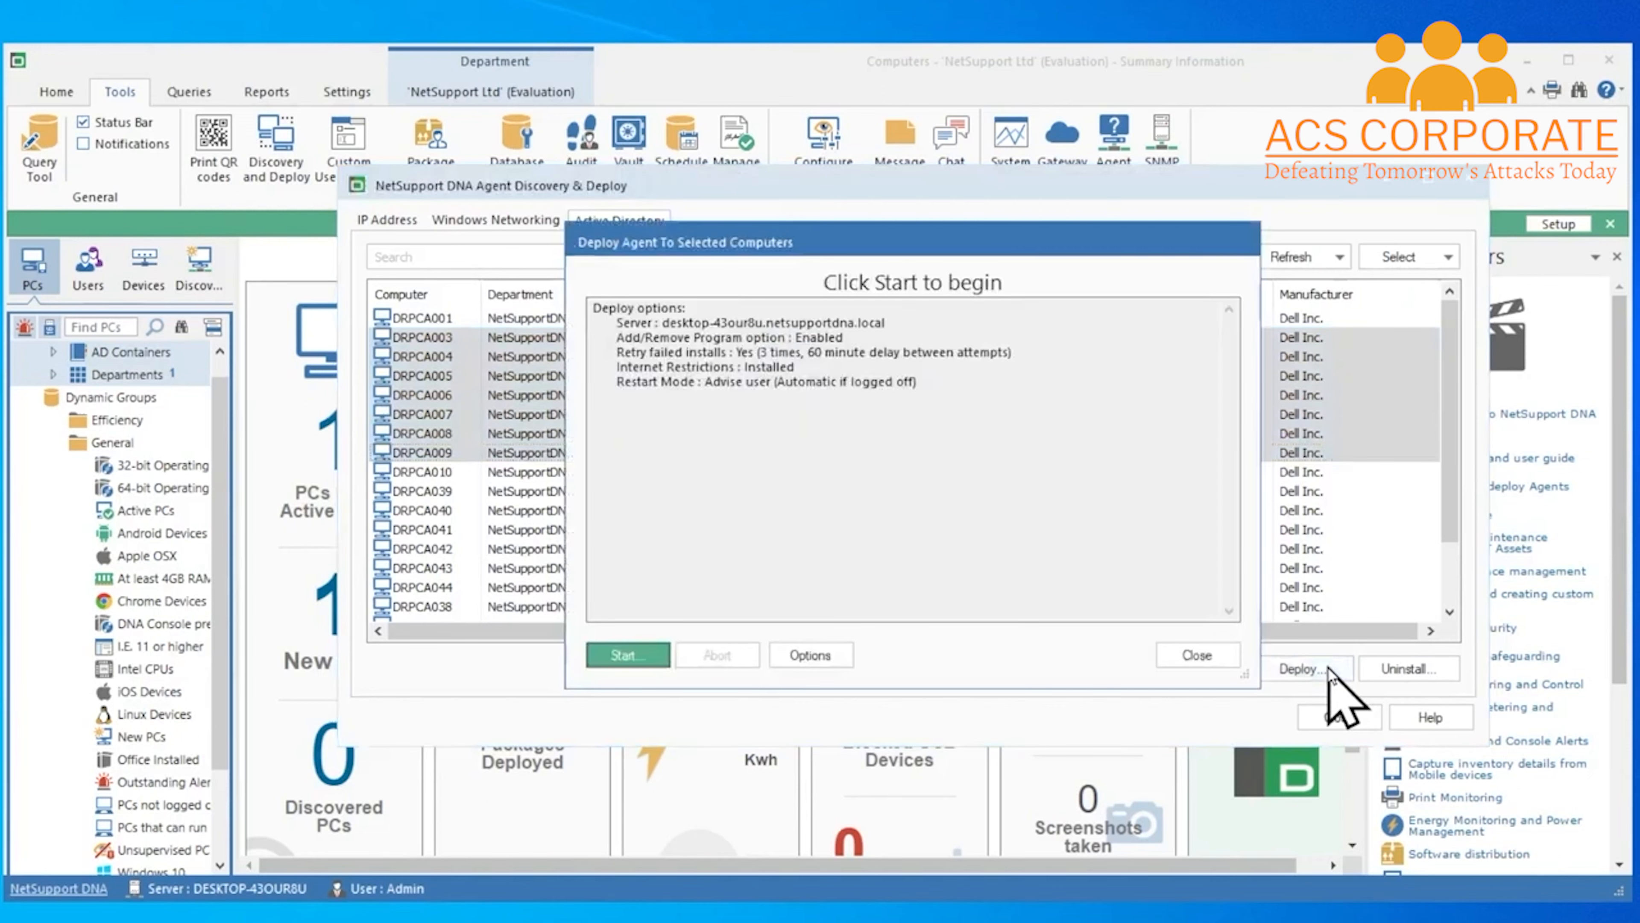
click(850, 669)
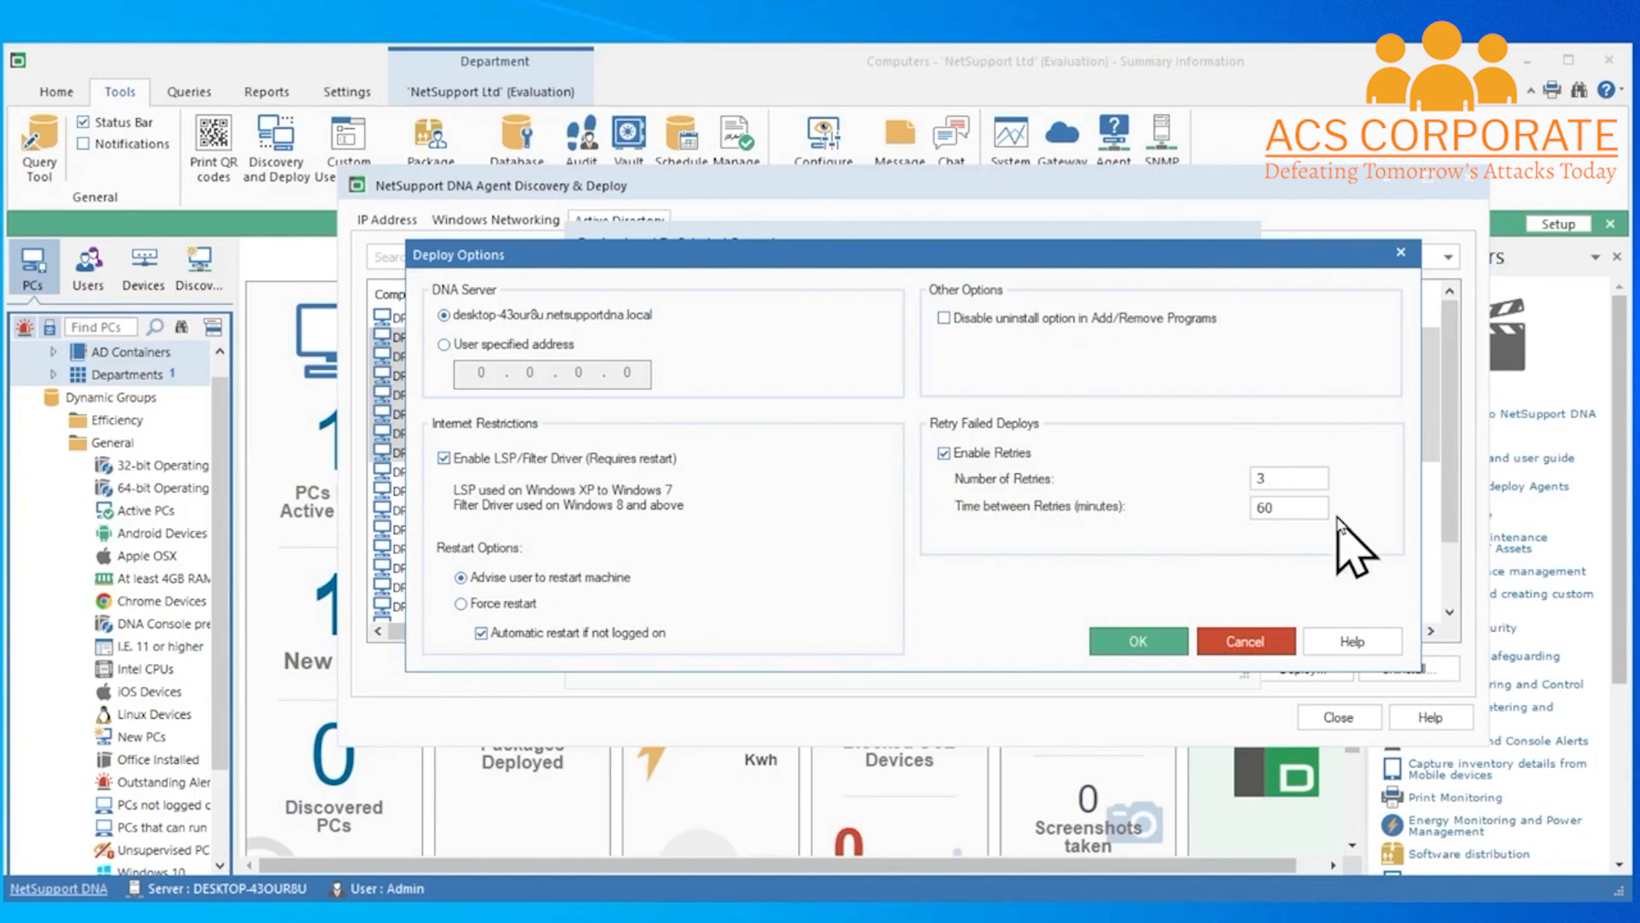
click(1161, 643)
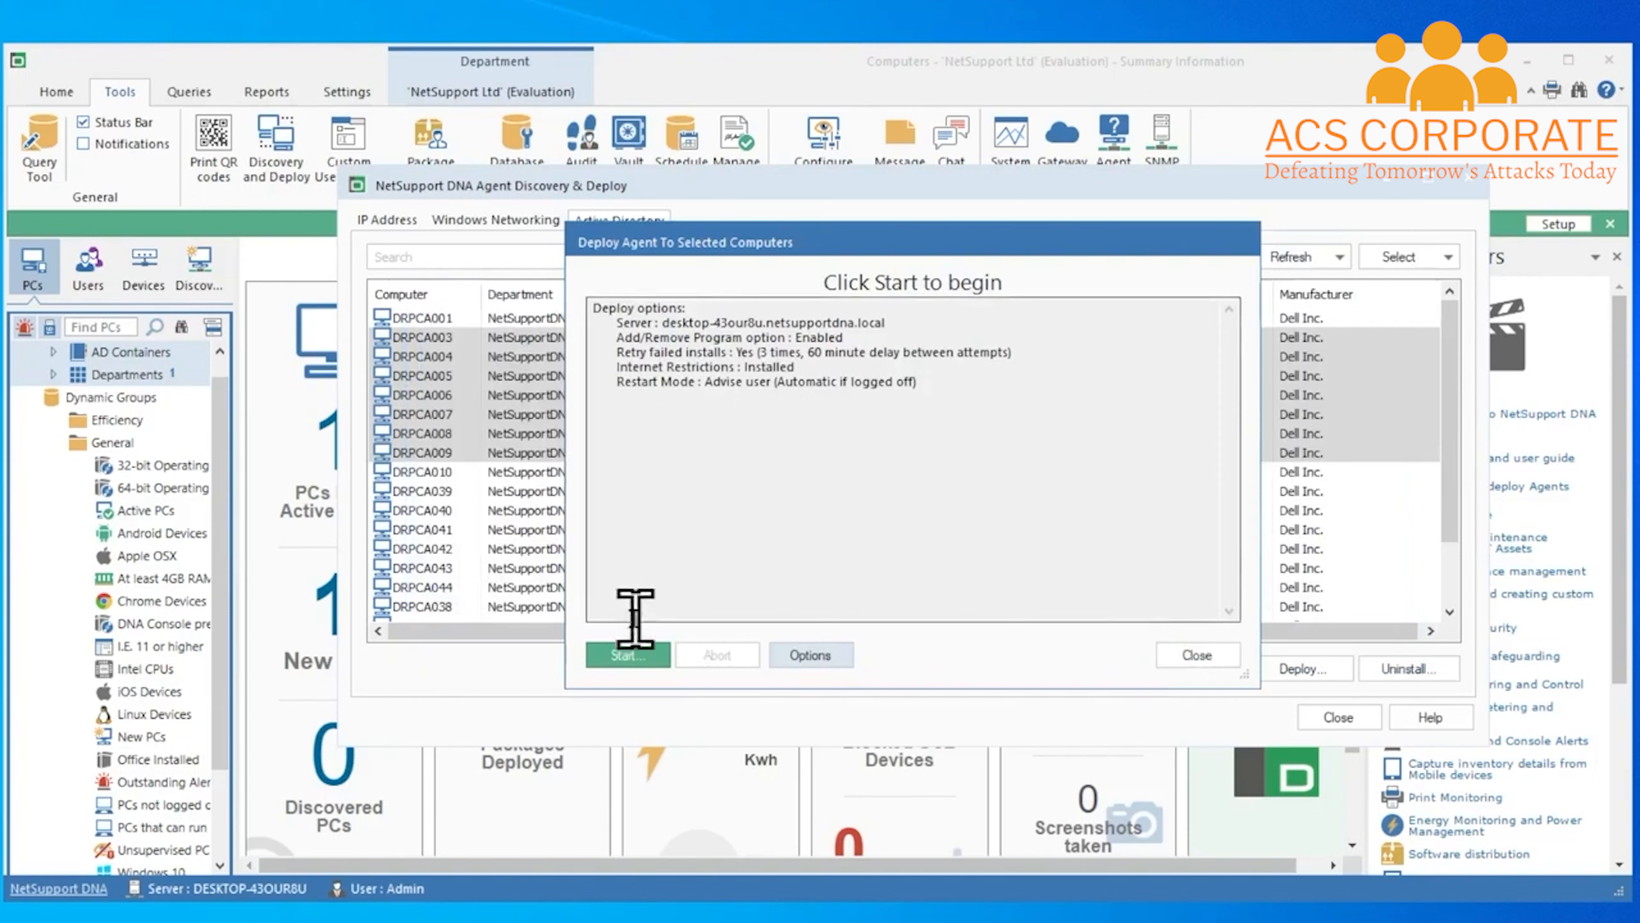
Deploy the agent to DRPCA003–DRPCA009, then close the report and discovery window
click(656, 659)
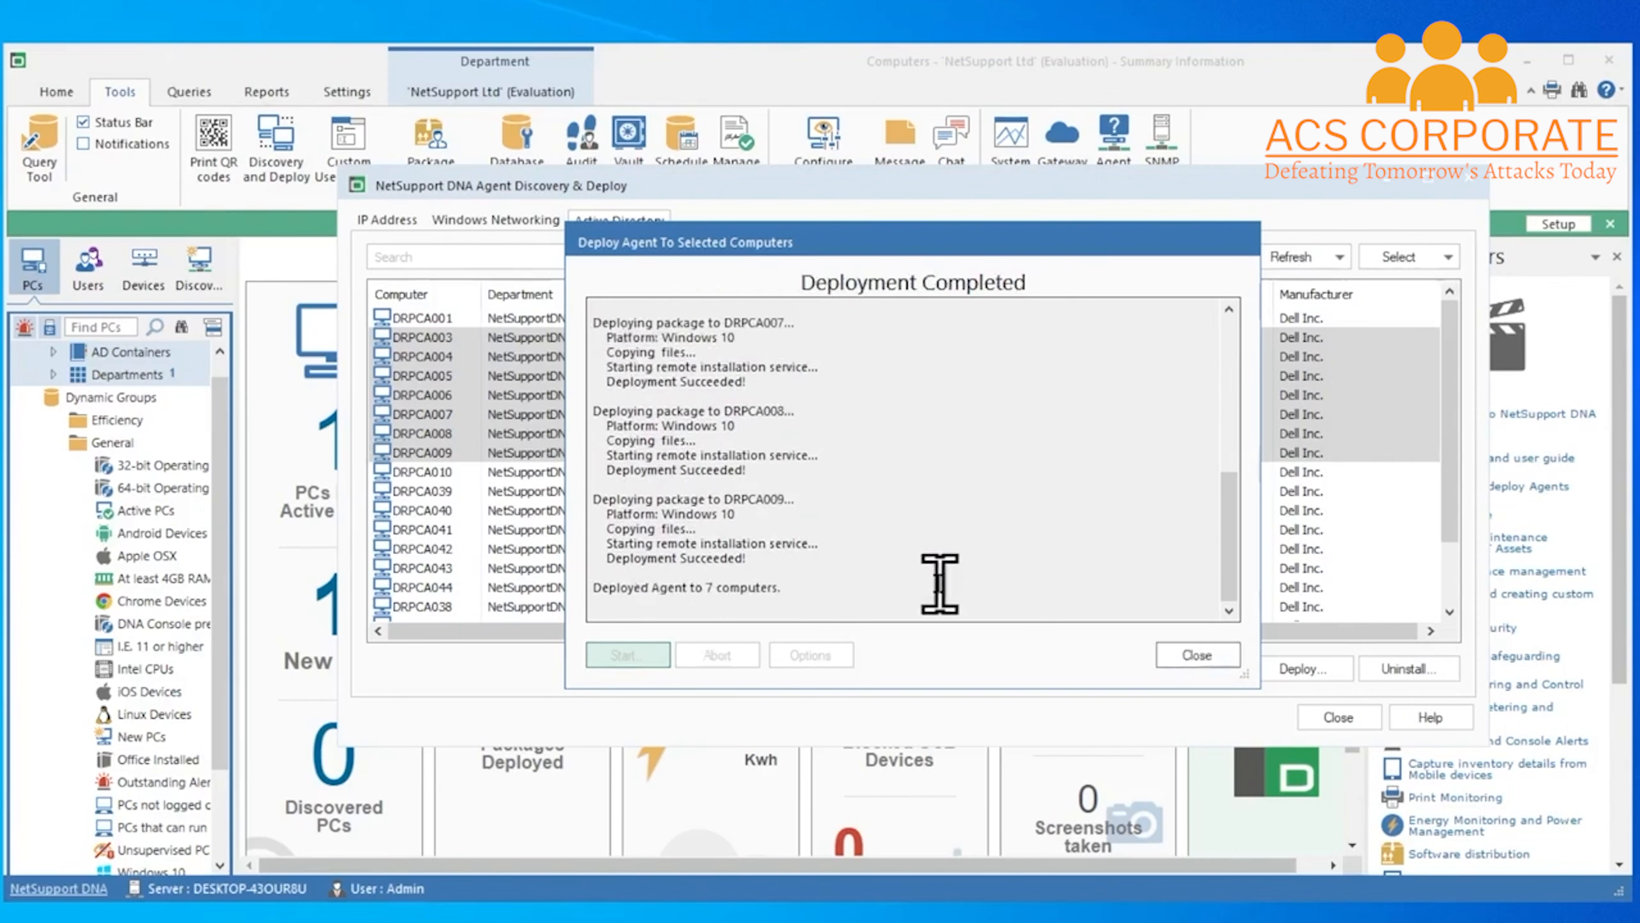
click(1195, 656)
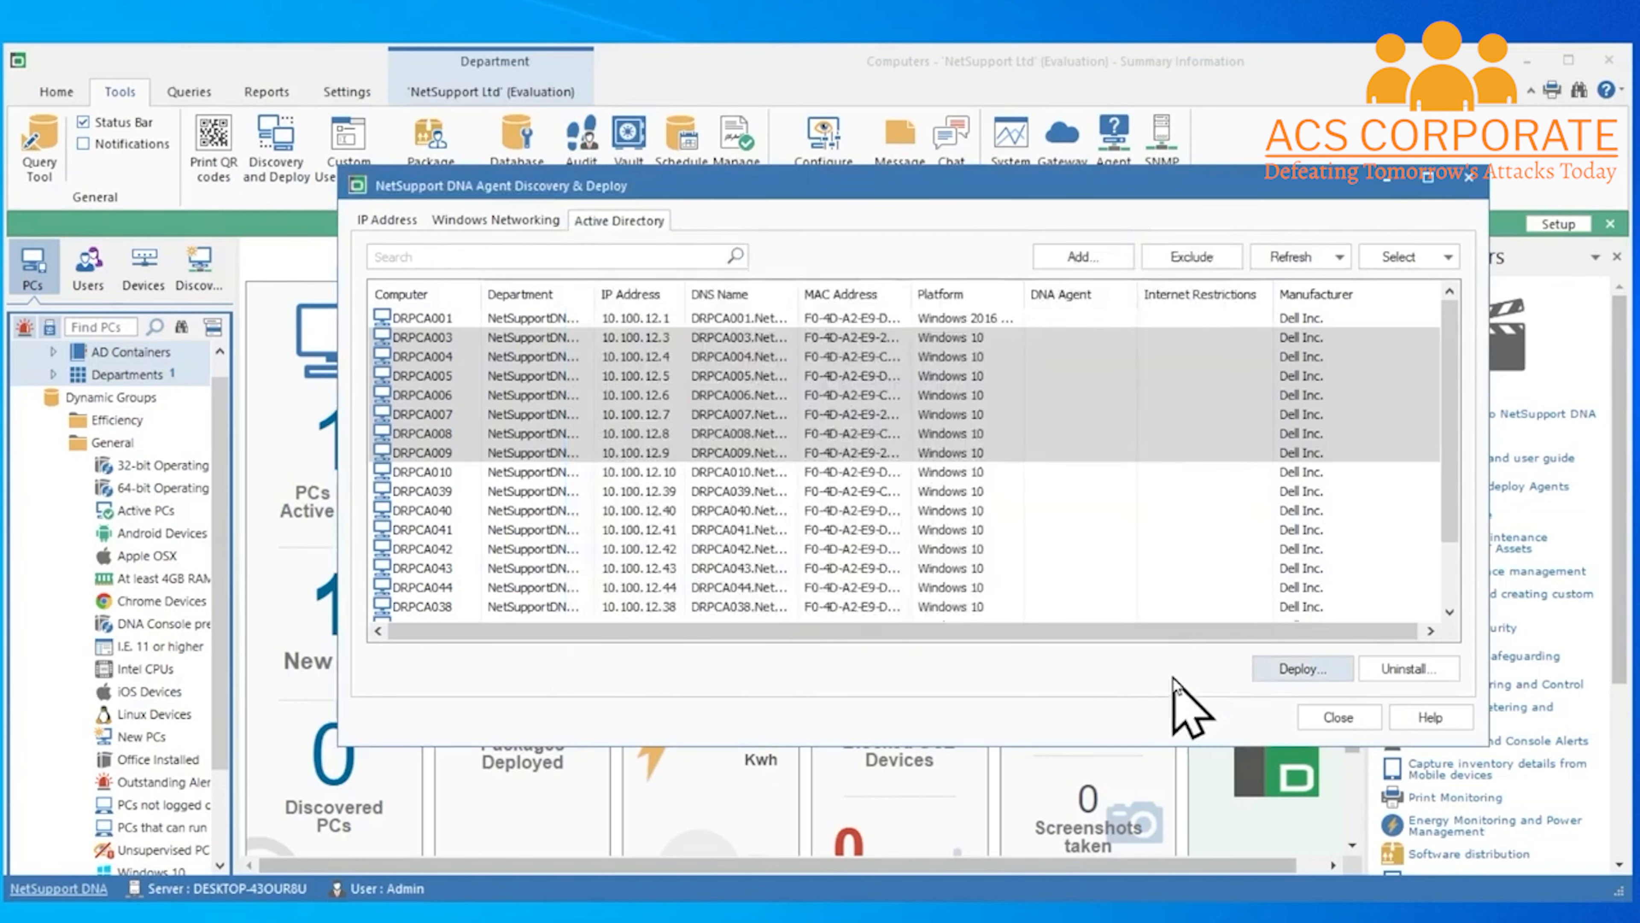
click(1321, 716)
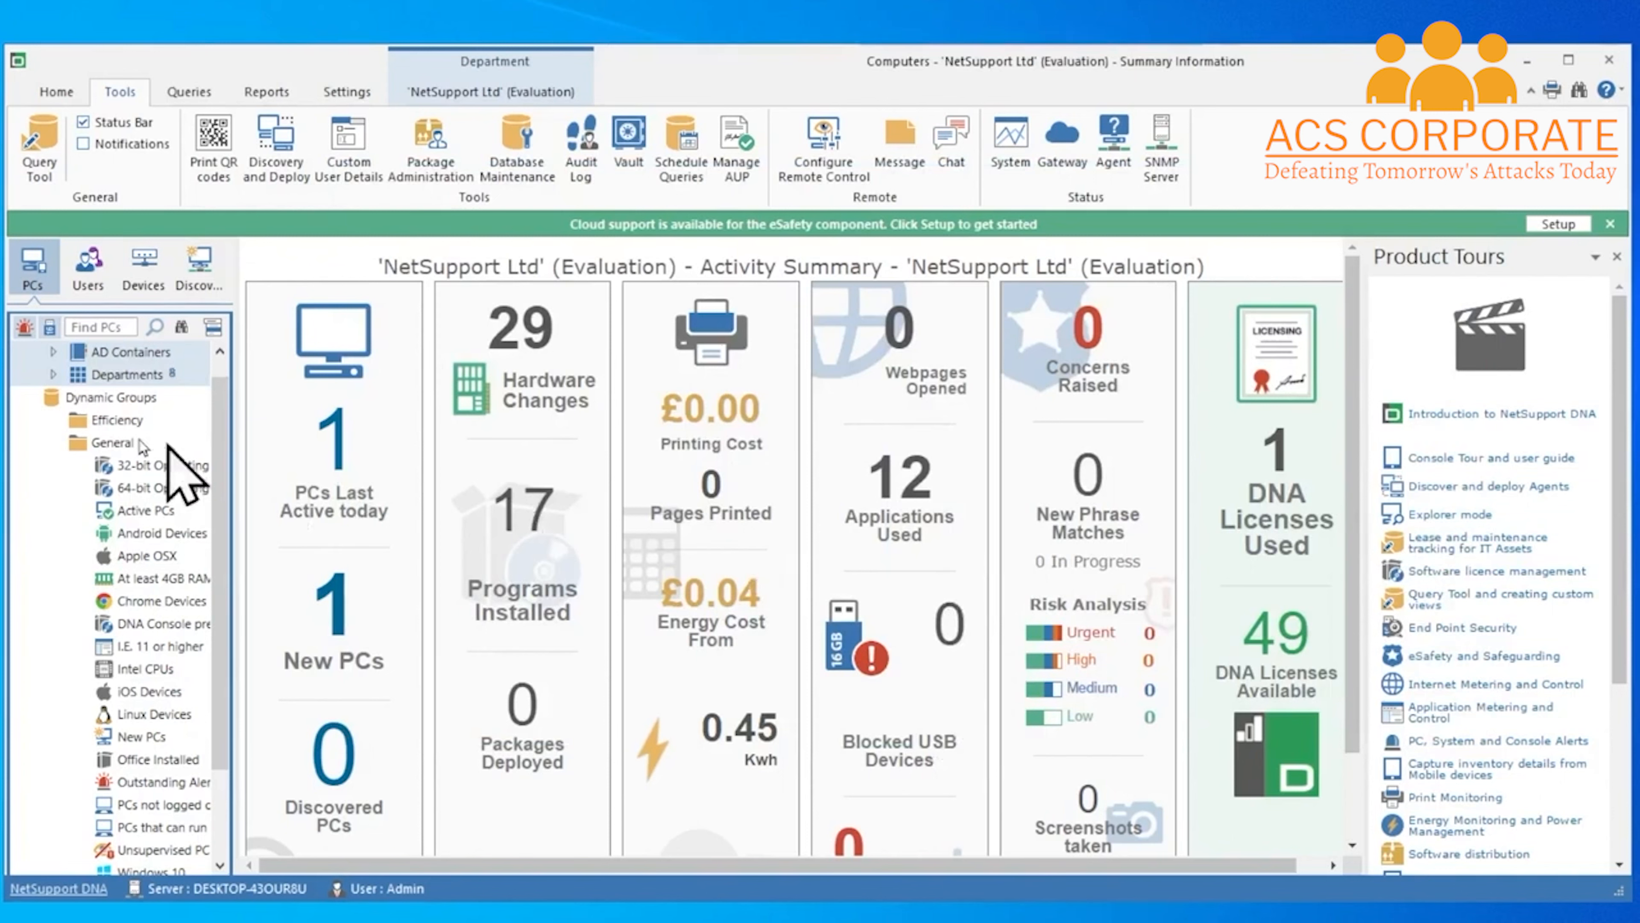
Expand Departments and NETSUPPORTDNA, widen the tree pane, and list the department's PCs
click(53, 375)
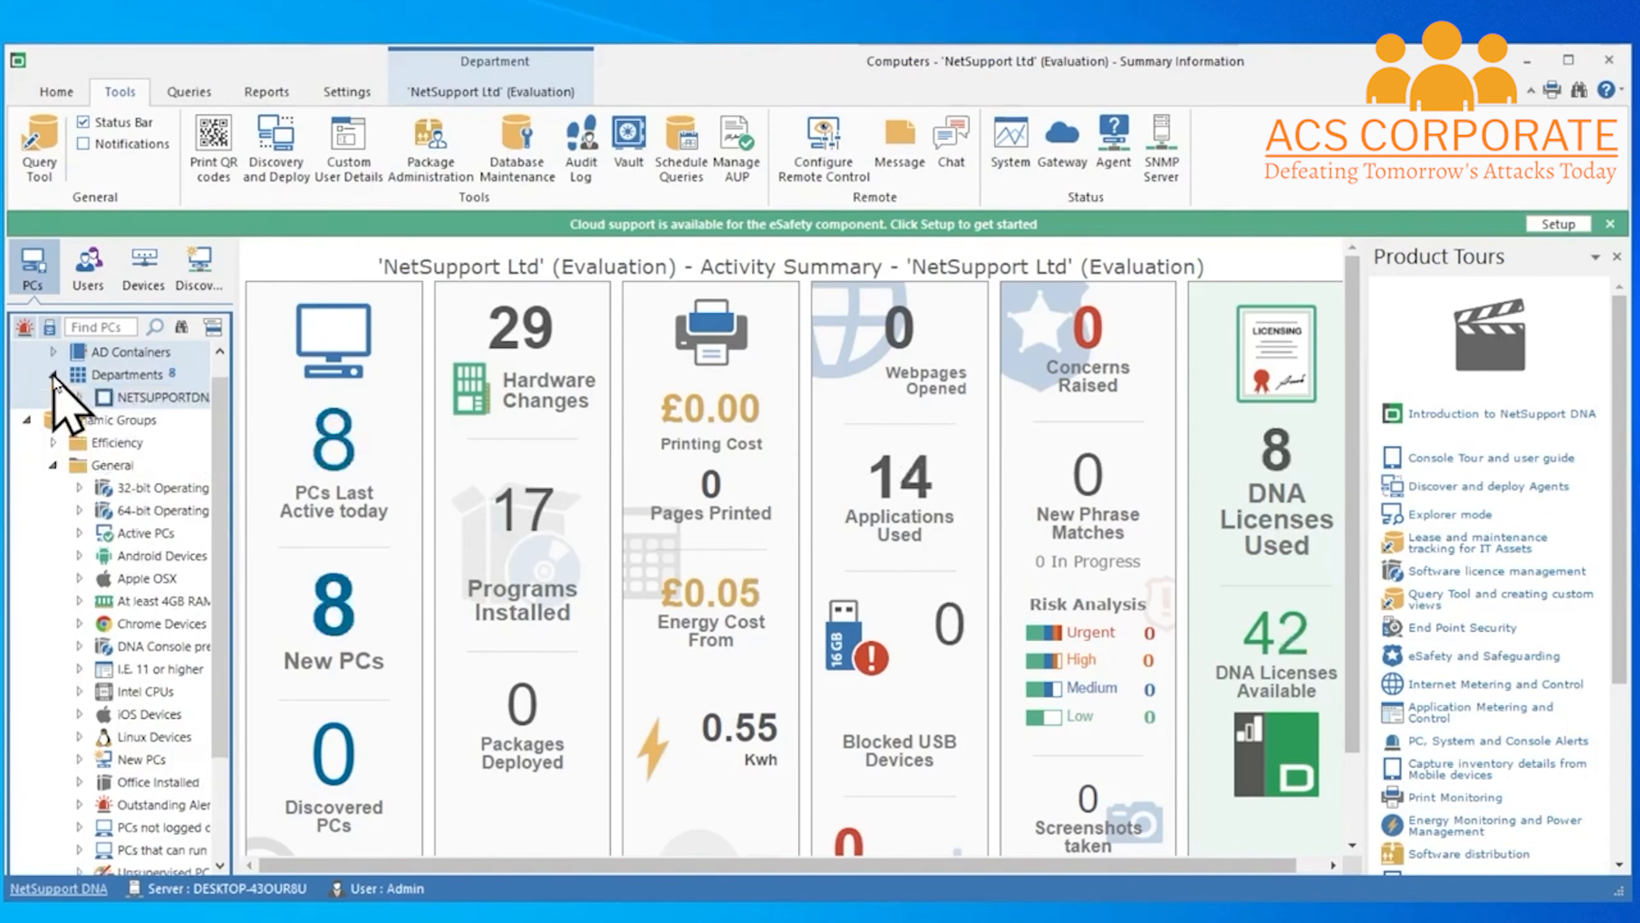
click(80, 397)
drag(238, 463, 297, 464)
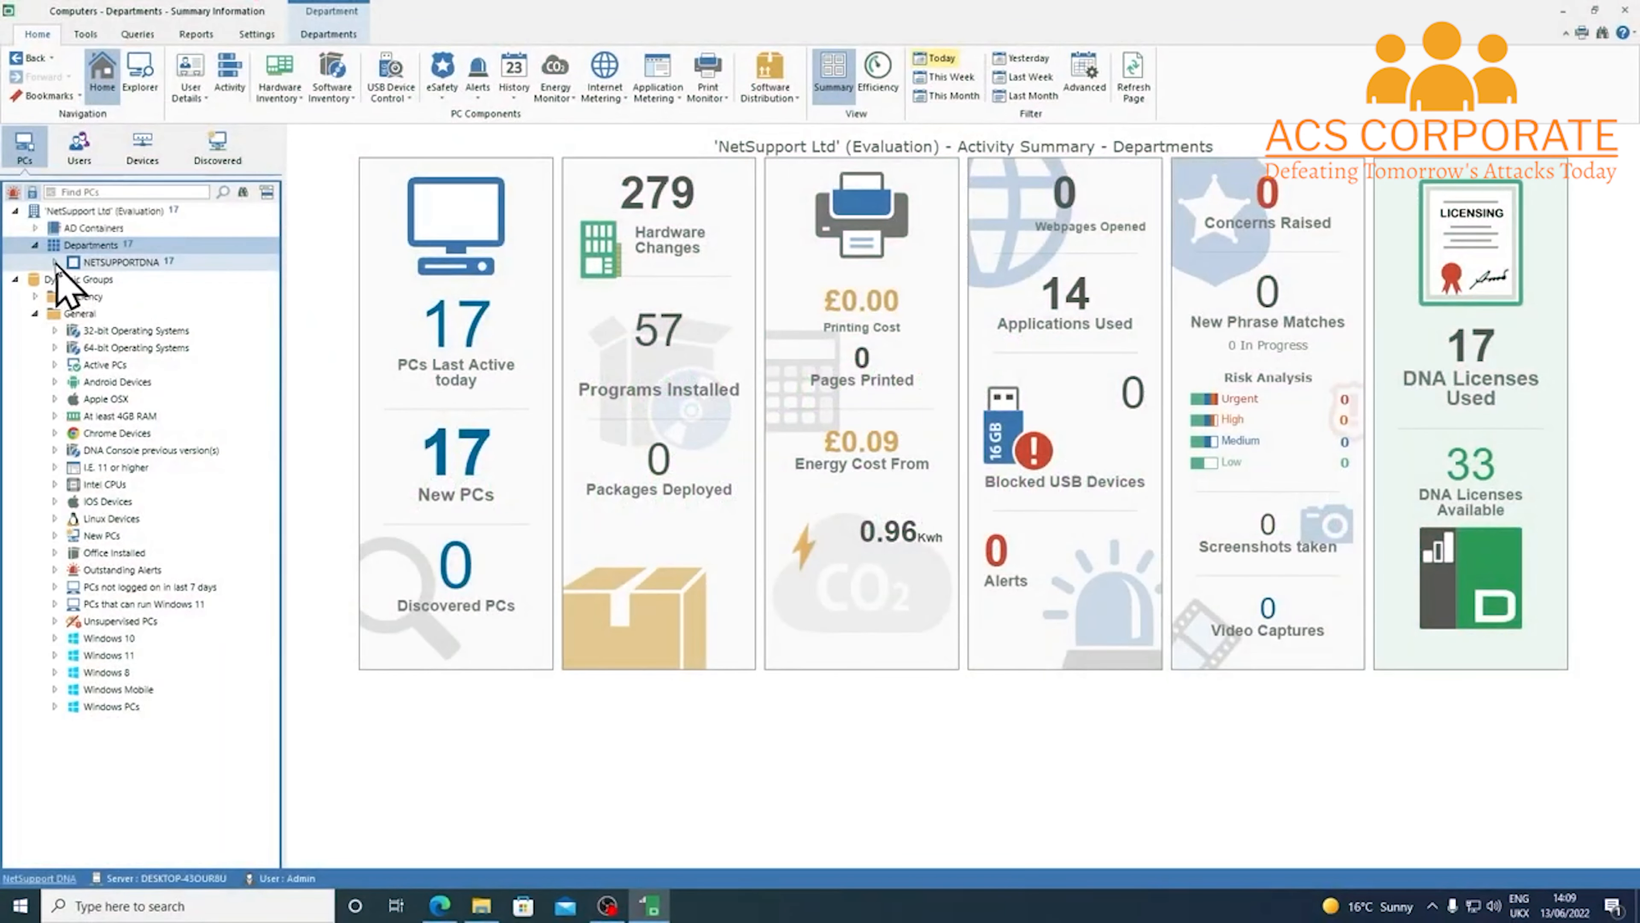
click(56, 262)
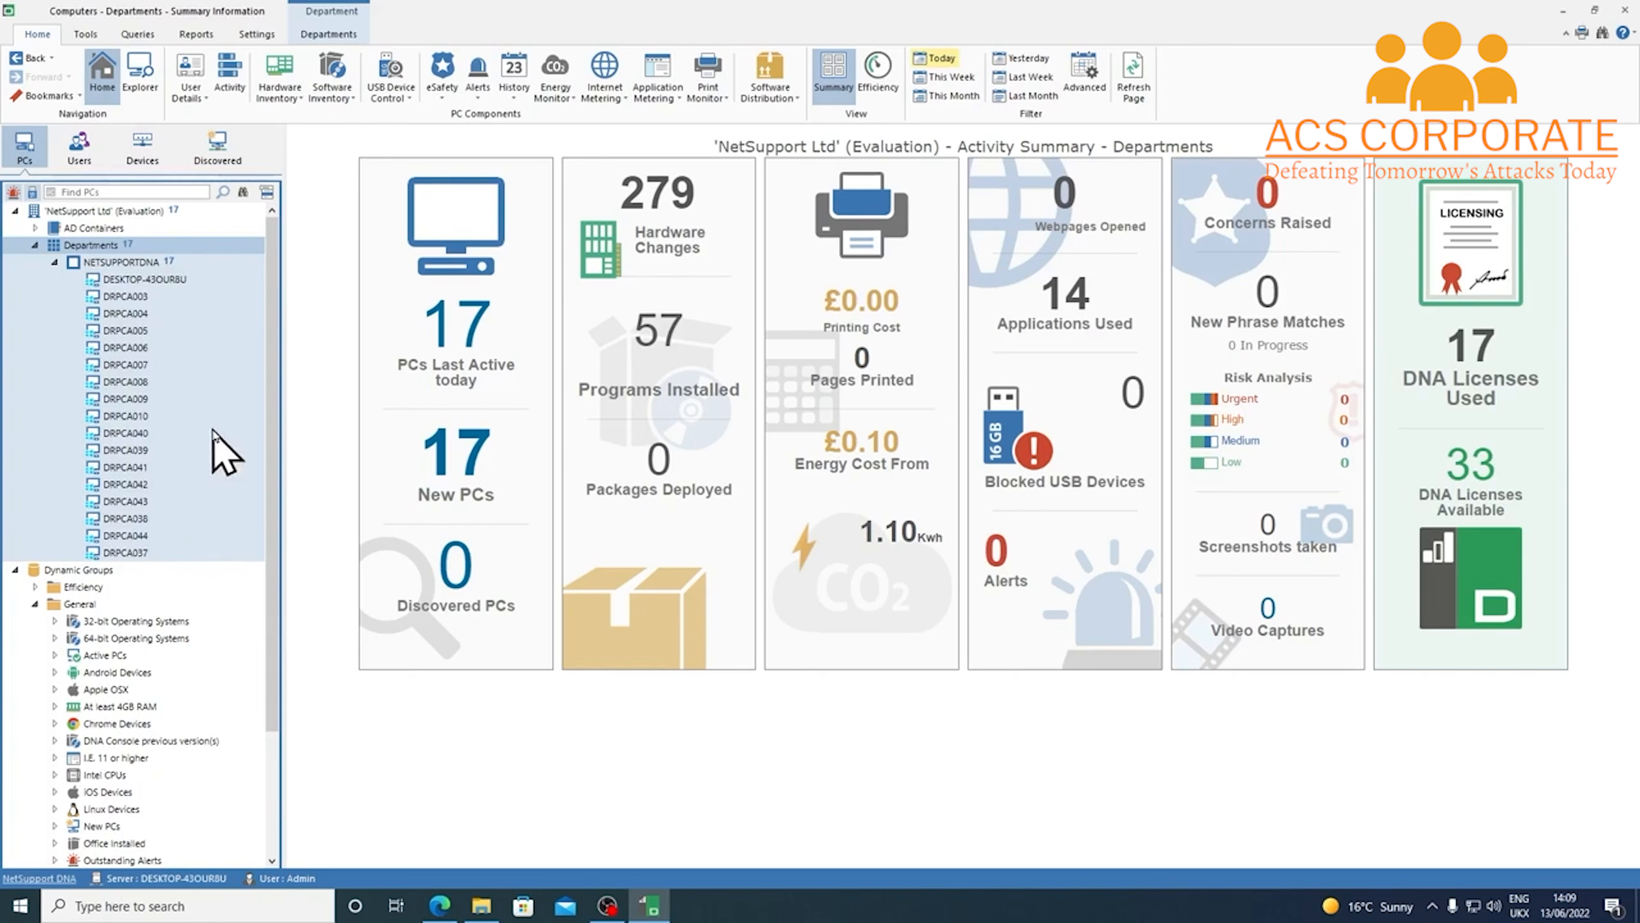
Collapse NETSUPPORTDNA and show the AD Containers summary with 0 PCs active today
right_click(112, 246)
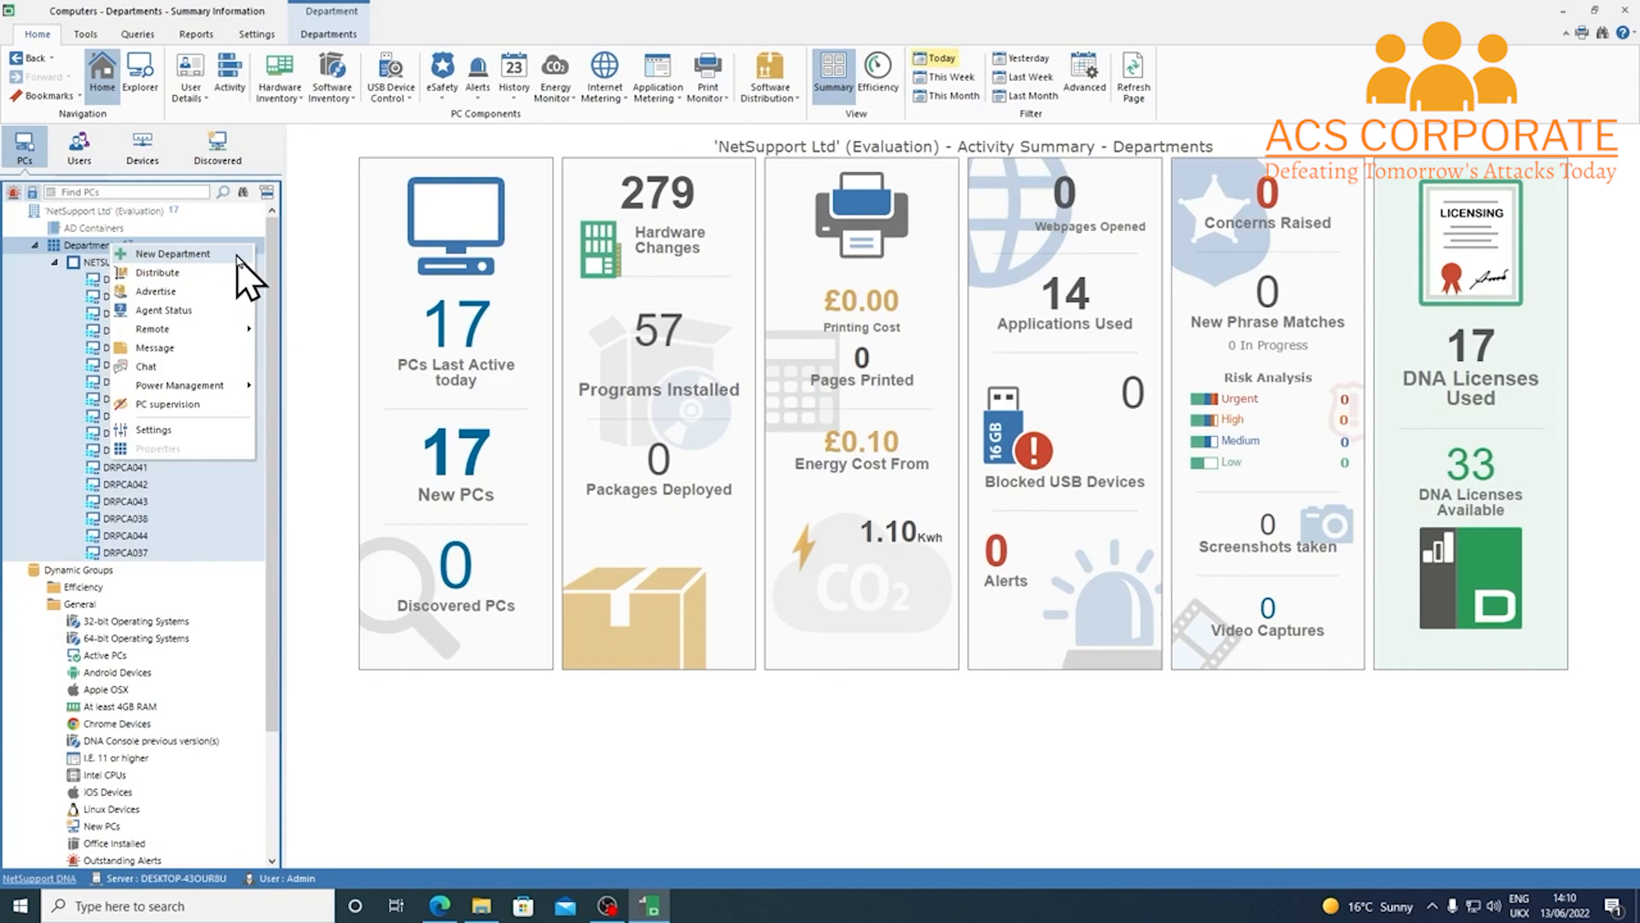
click(271, 262)
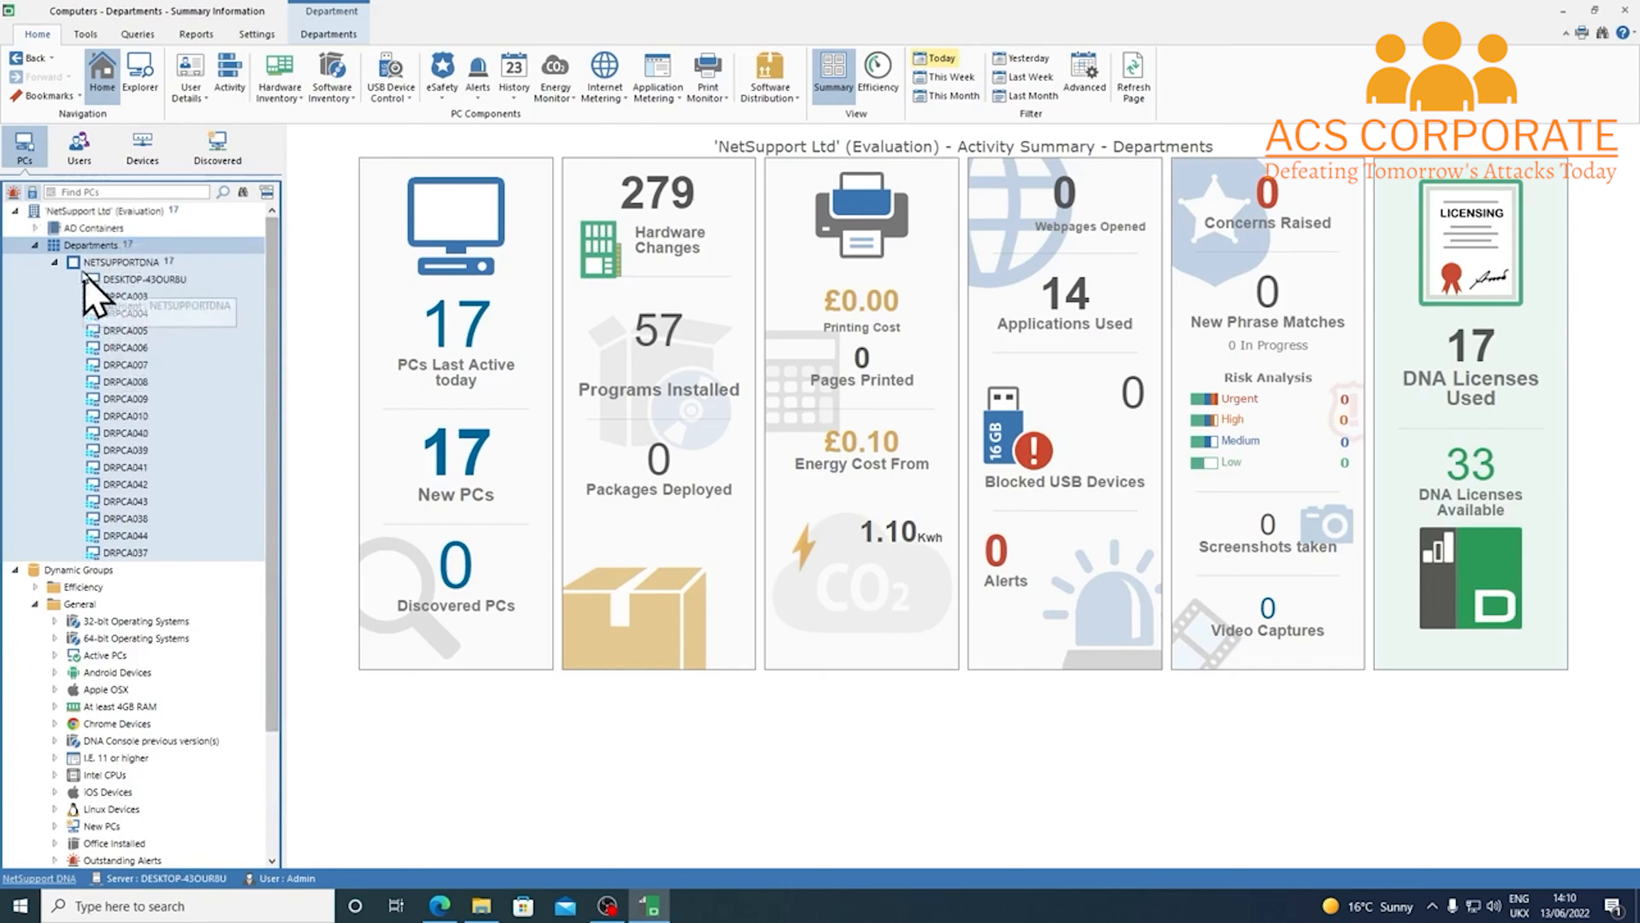
click(55, 262)
click(91, 228)
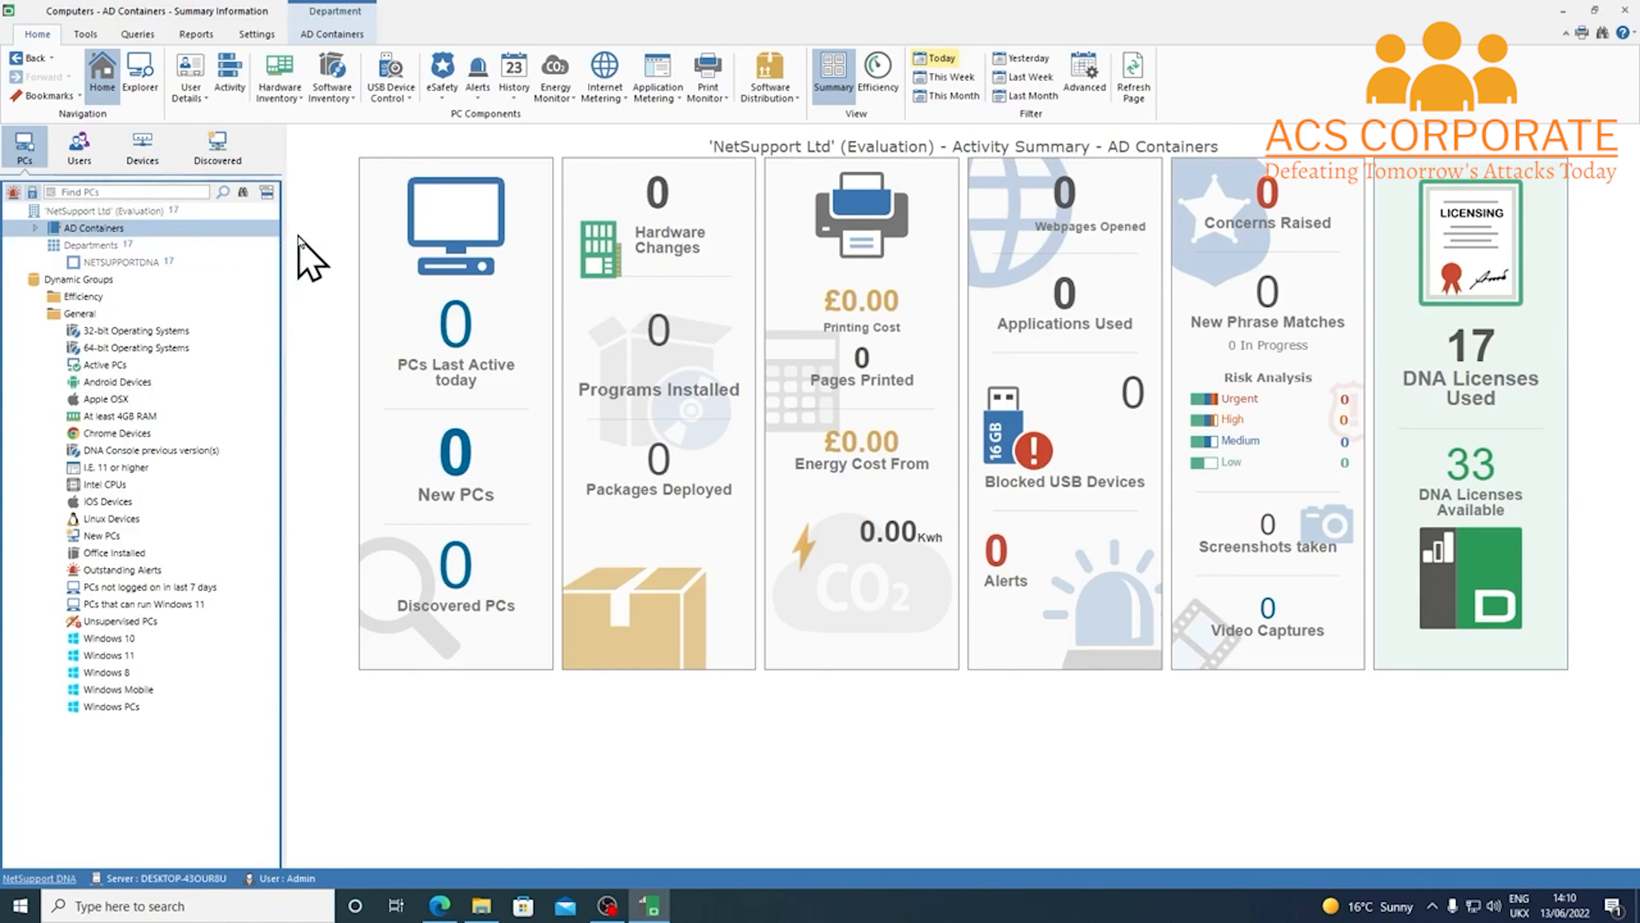
click(257, 35)
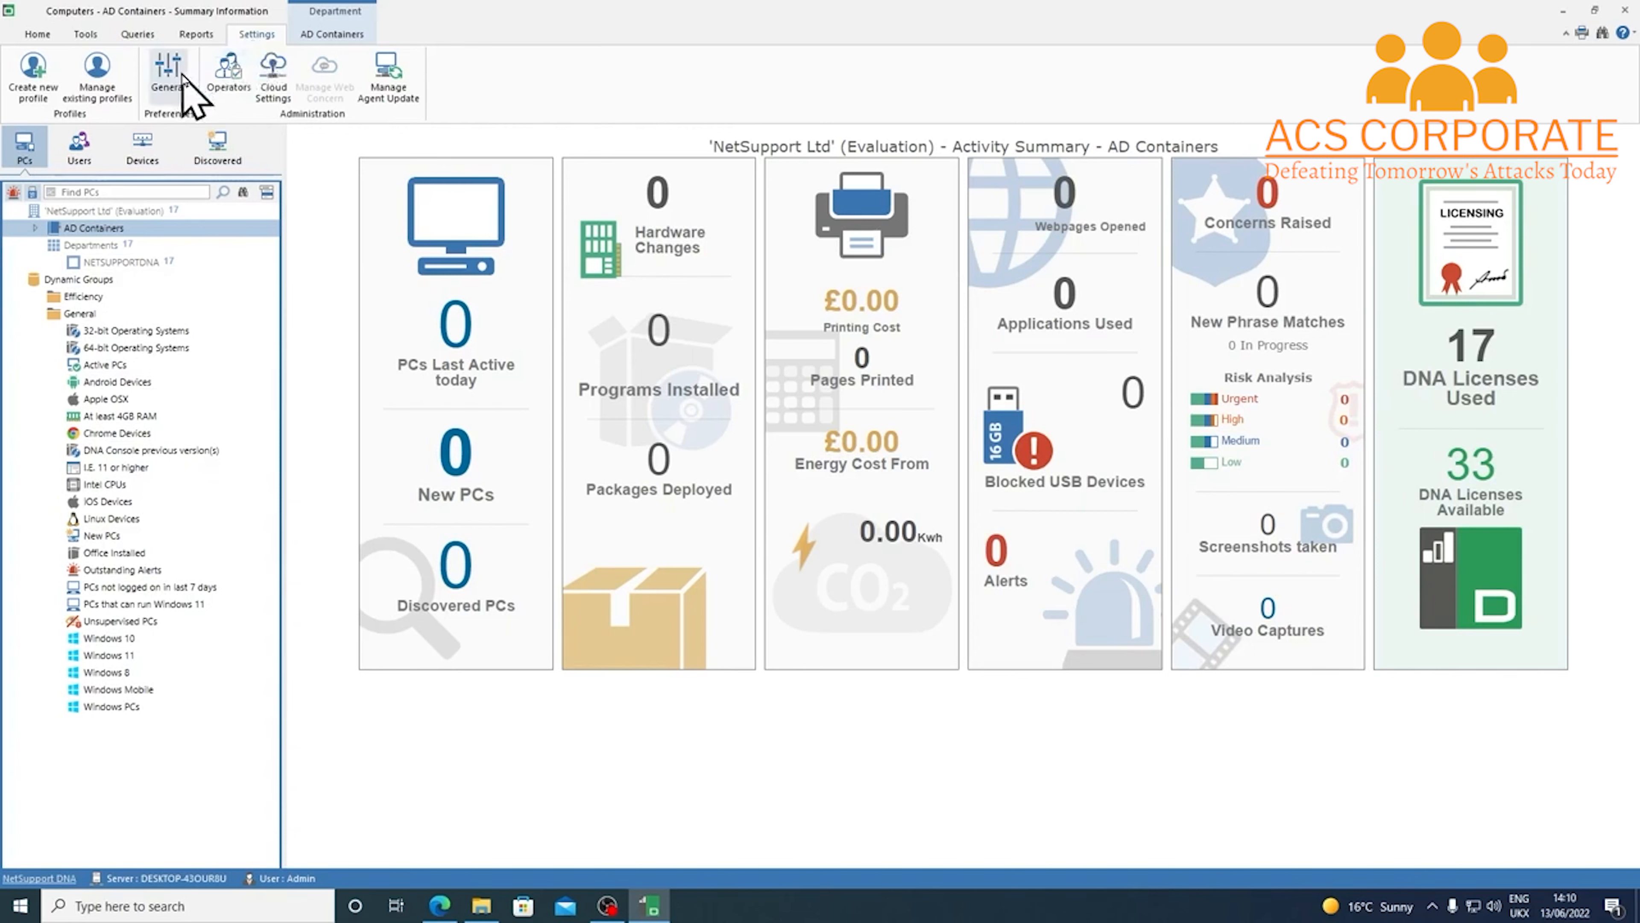
Enable 'Lay out PCs and users in their AD Containers' in Active Directory settings and save
click(169, 76)
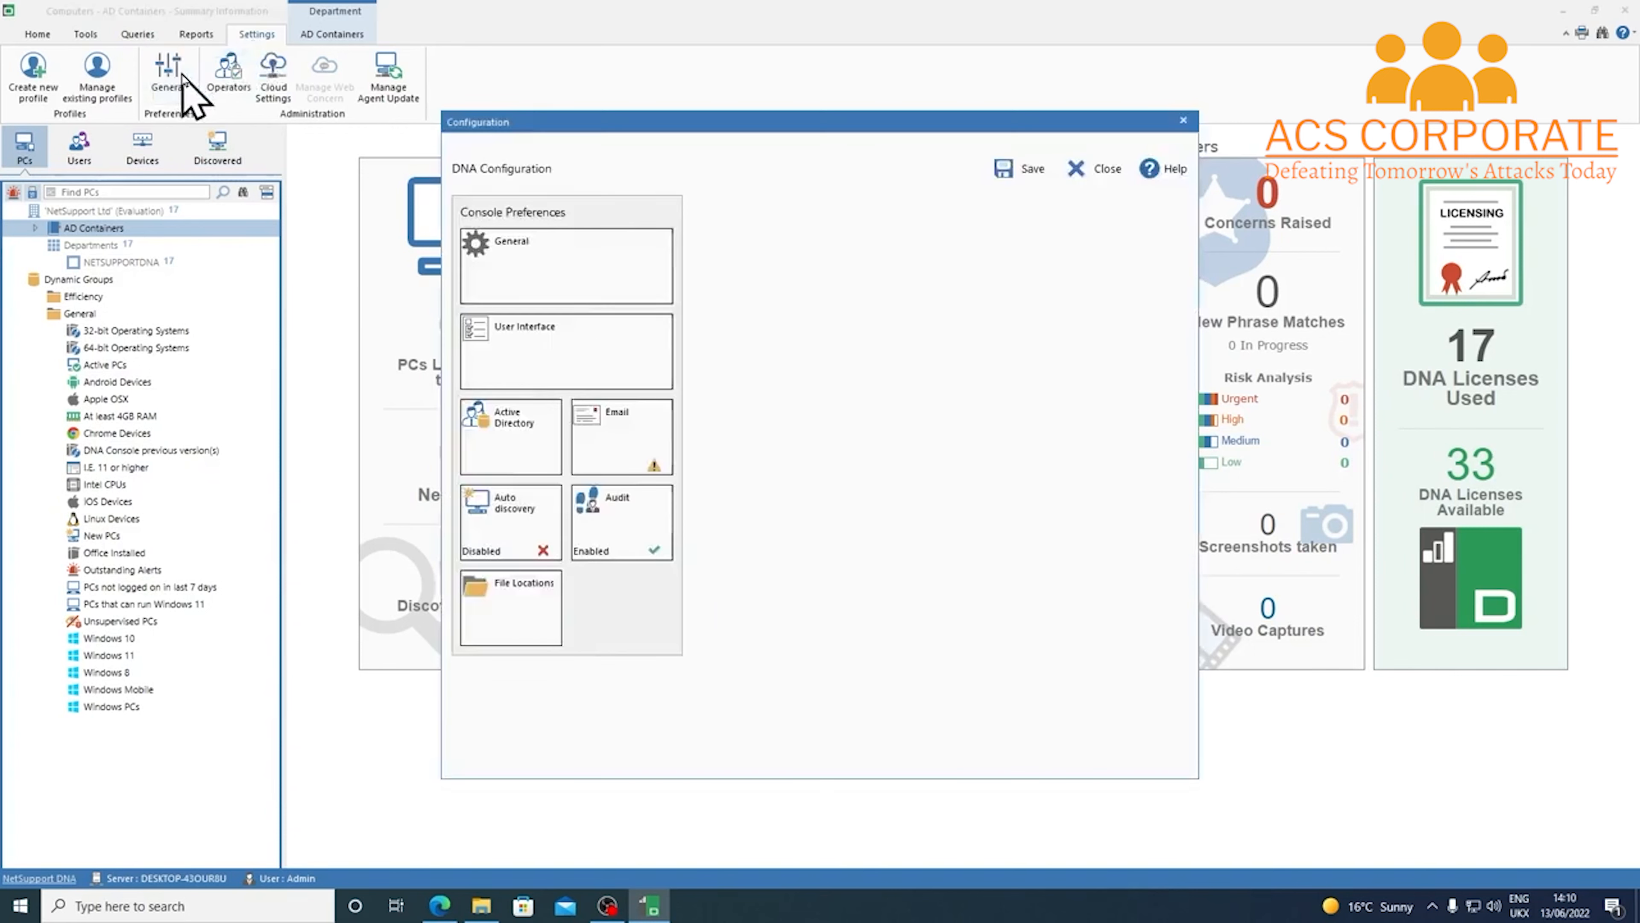
click(524, 446)
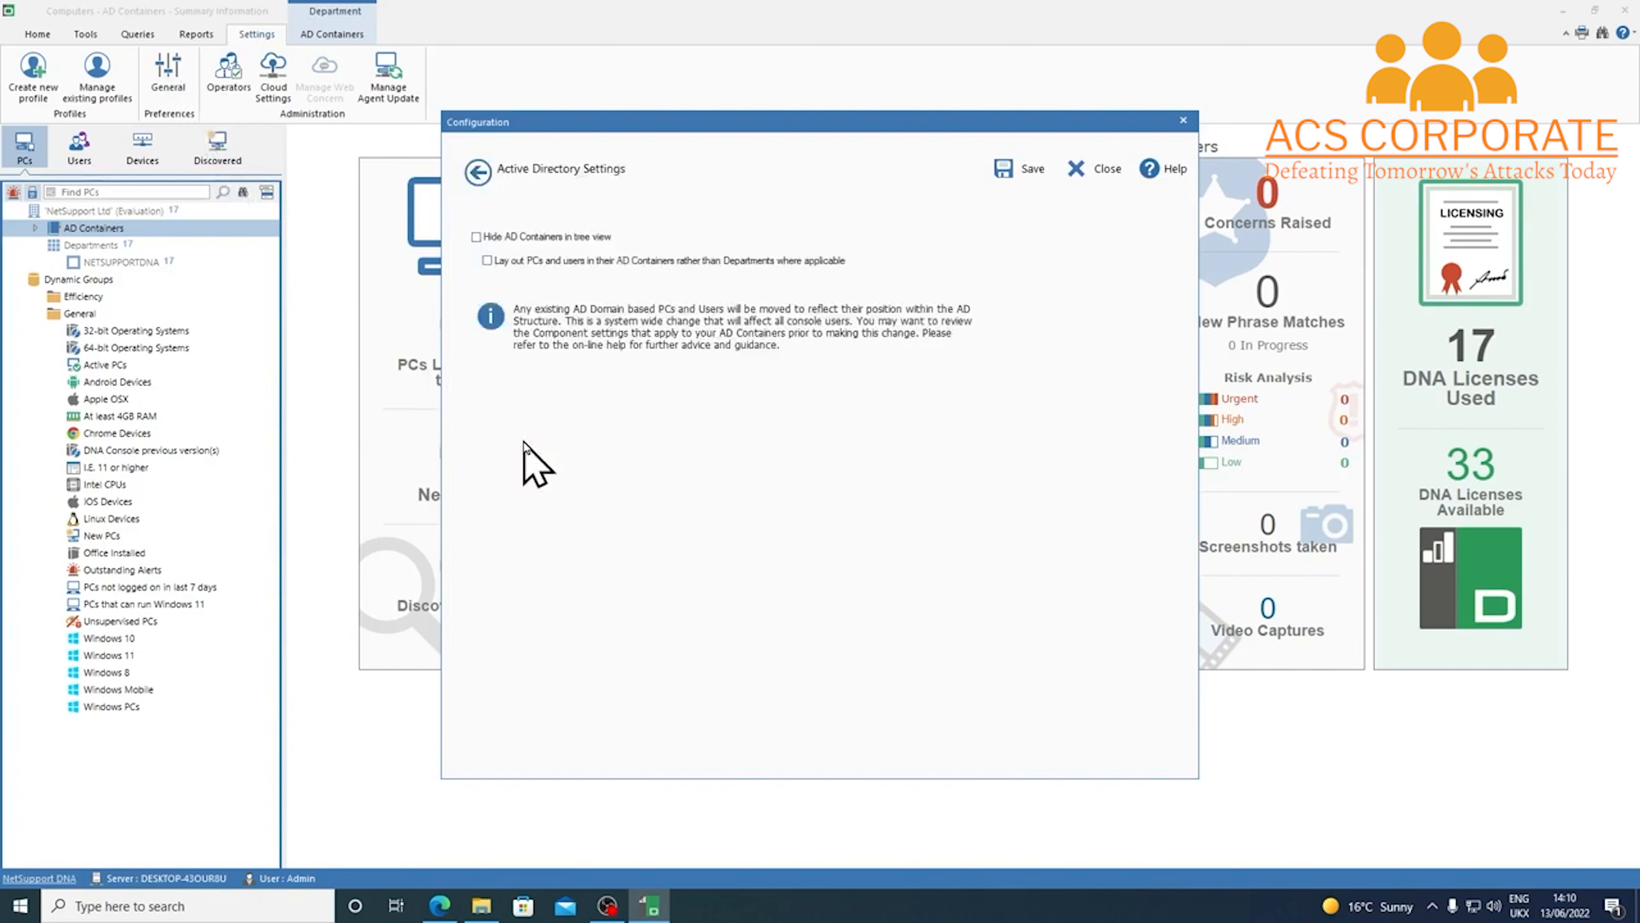
click(489, 263)
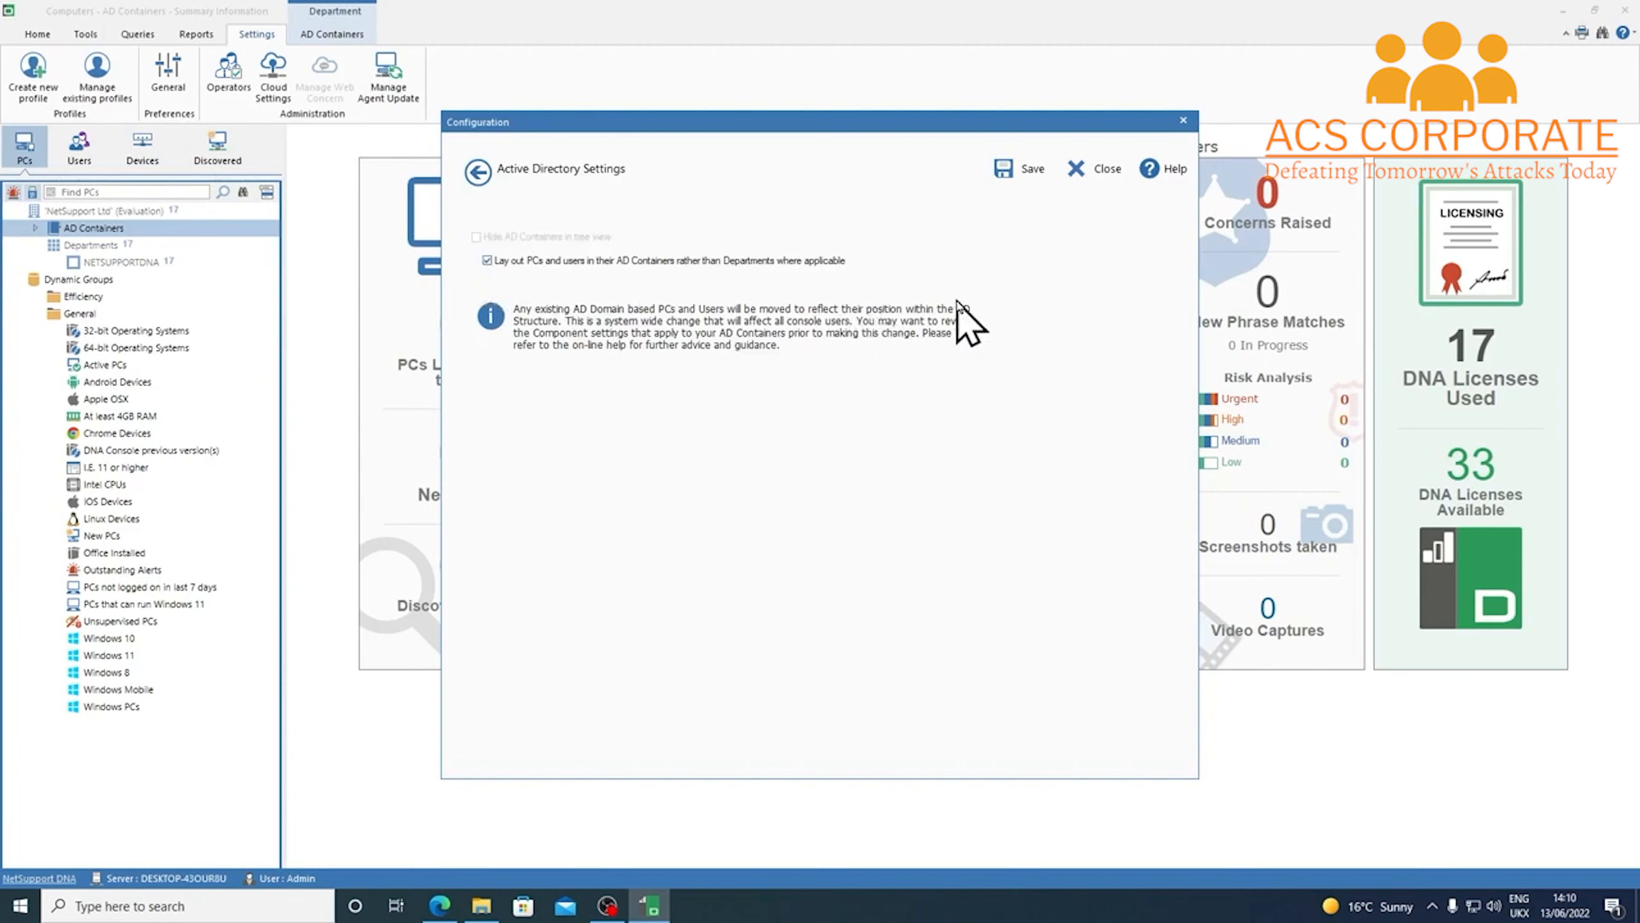
click(1023, 187)
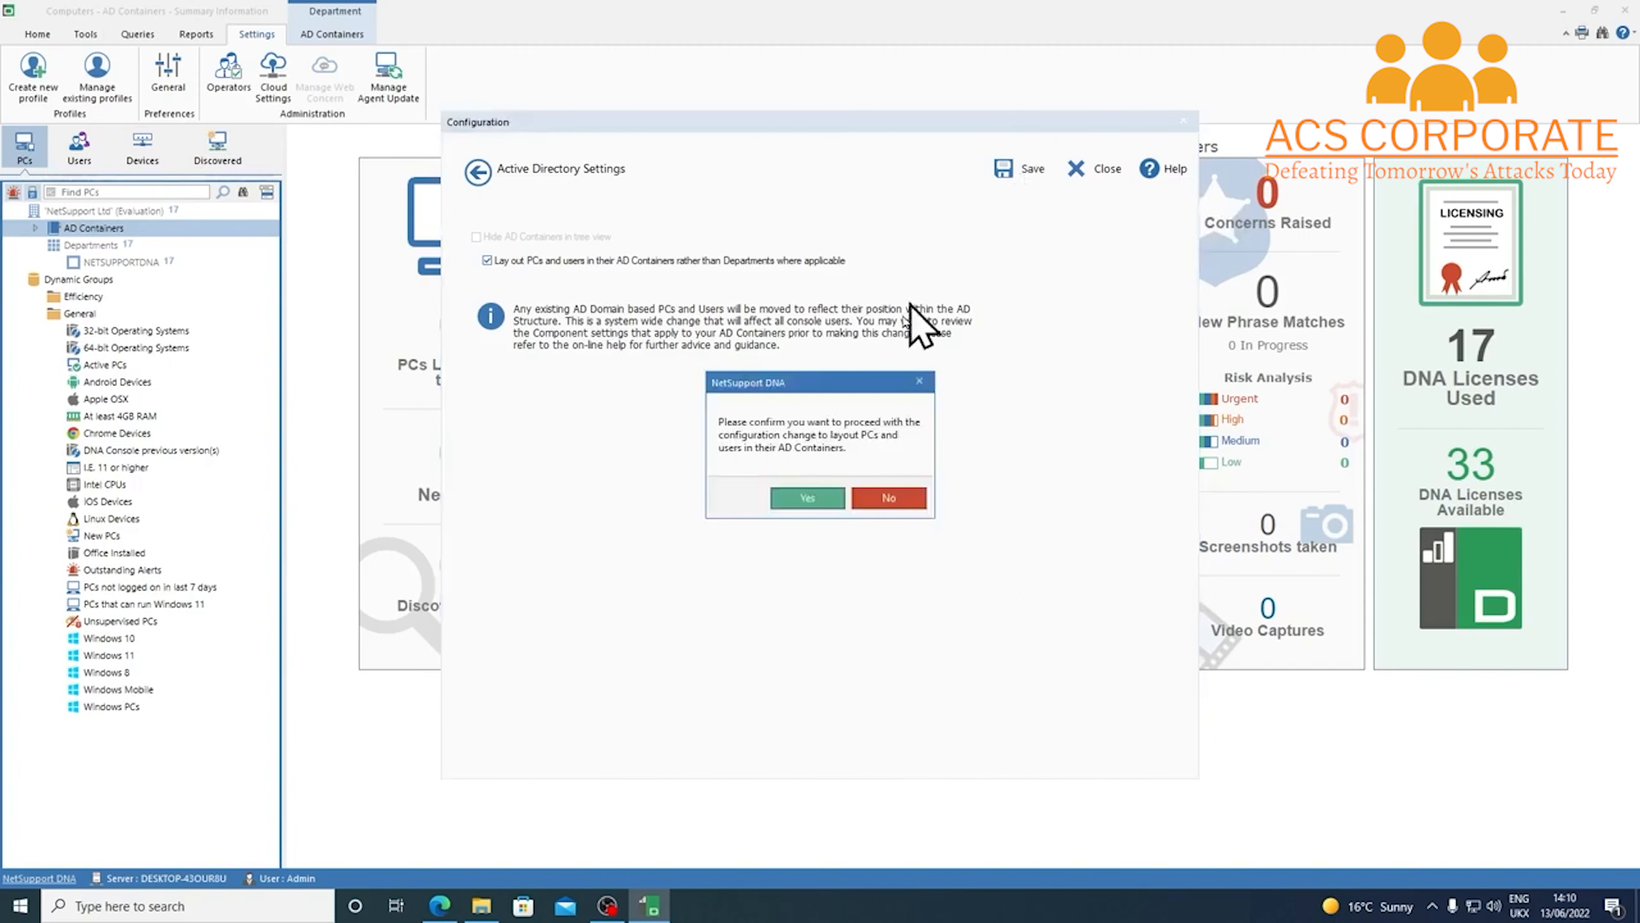
click(824, 506)
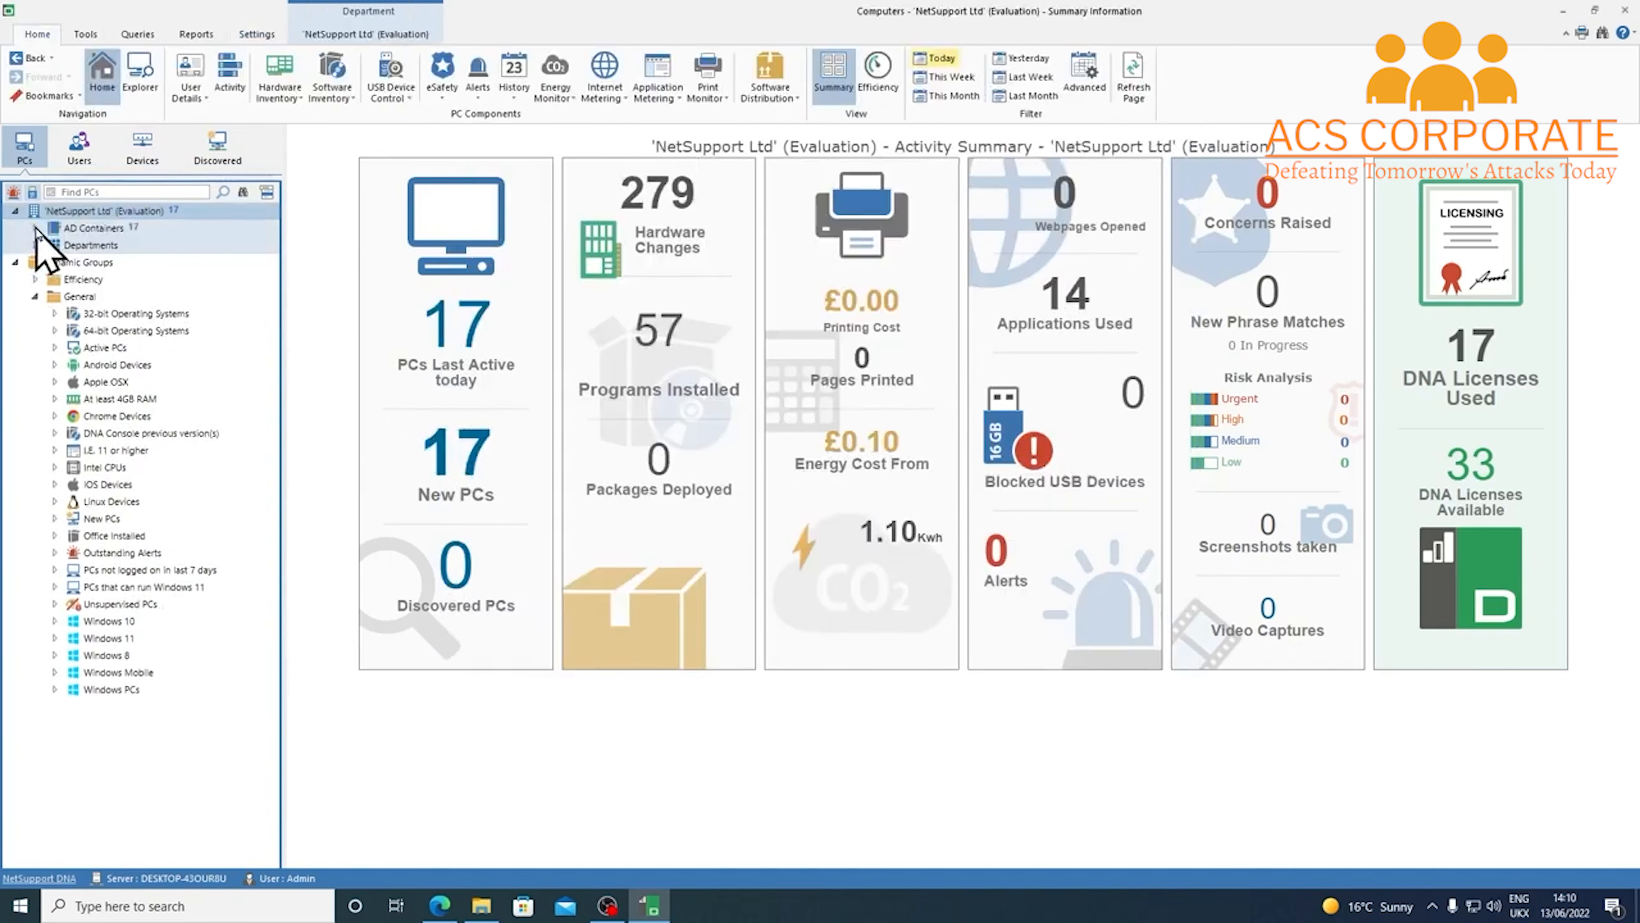
click(36, 227)
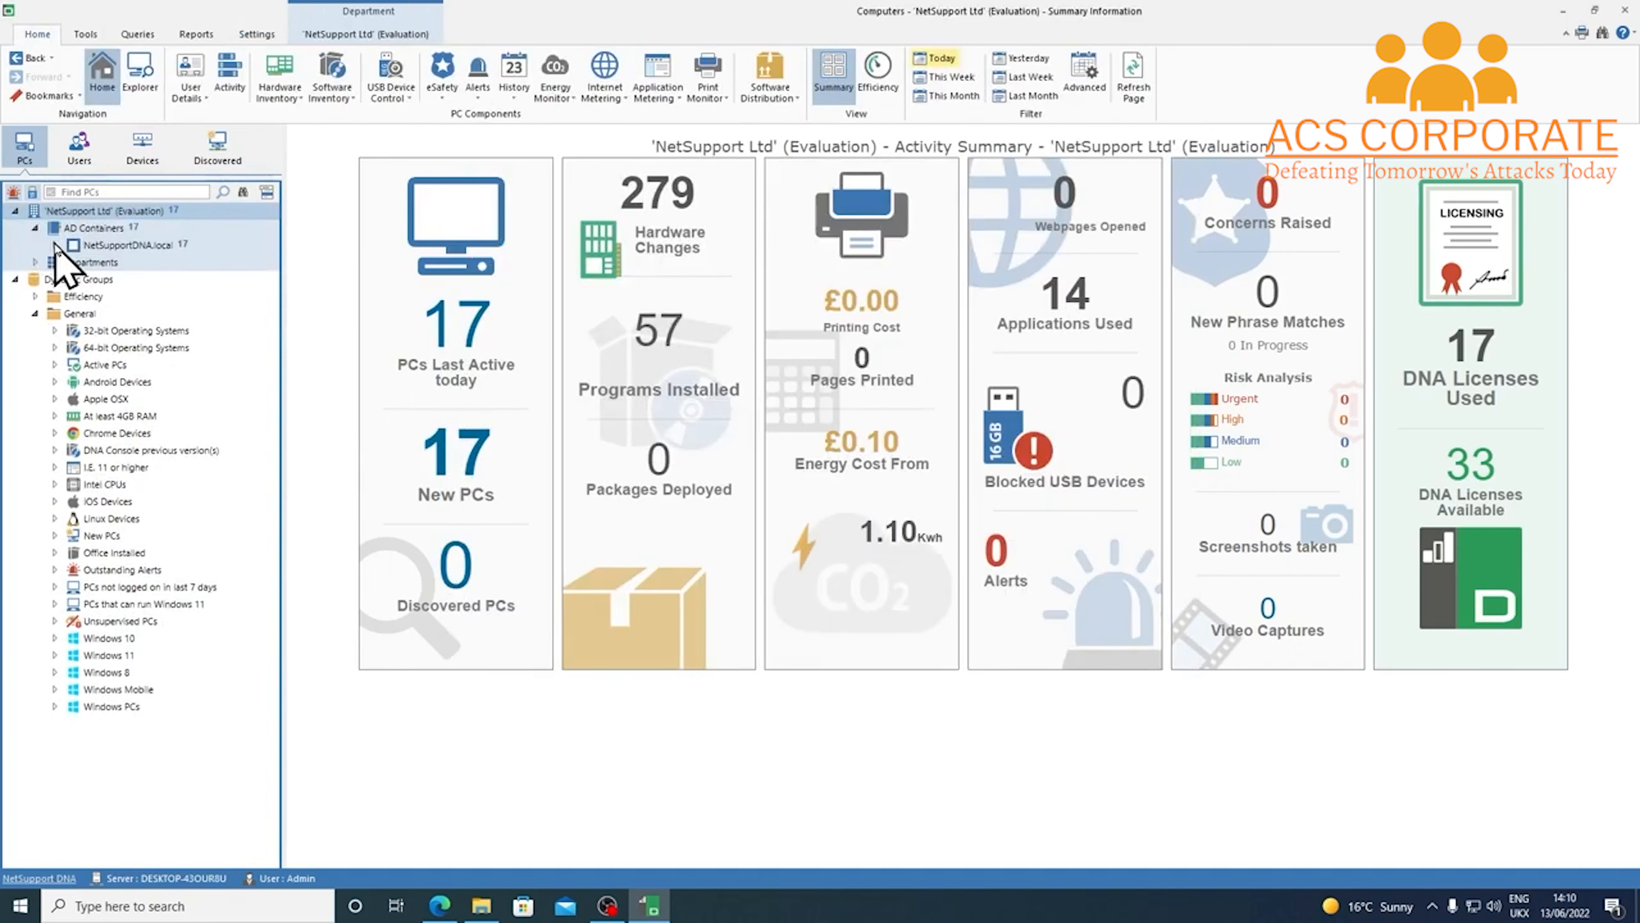
click(55, 245)
click(75, 279)
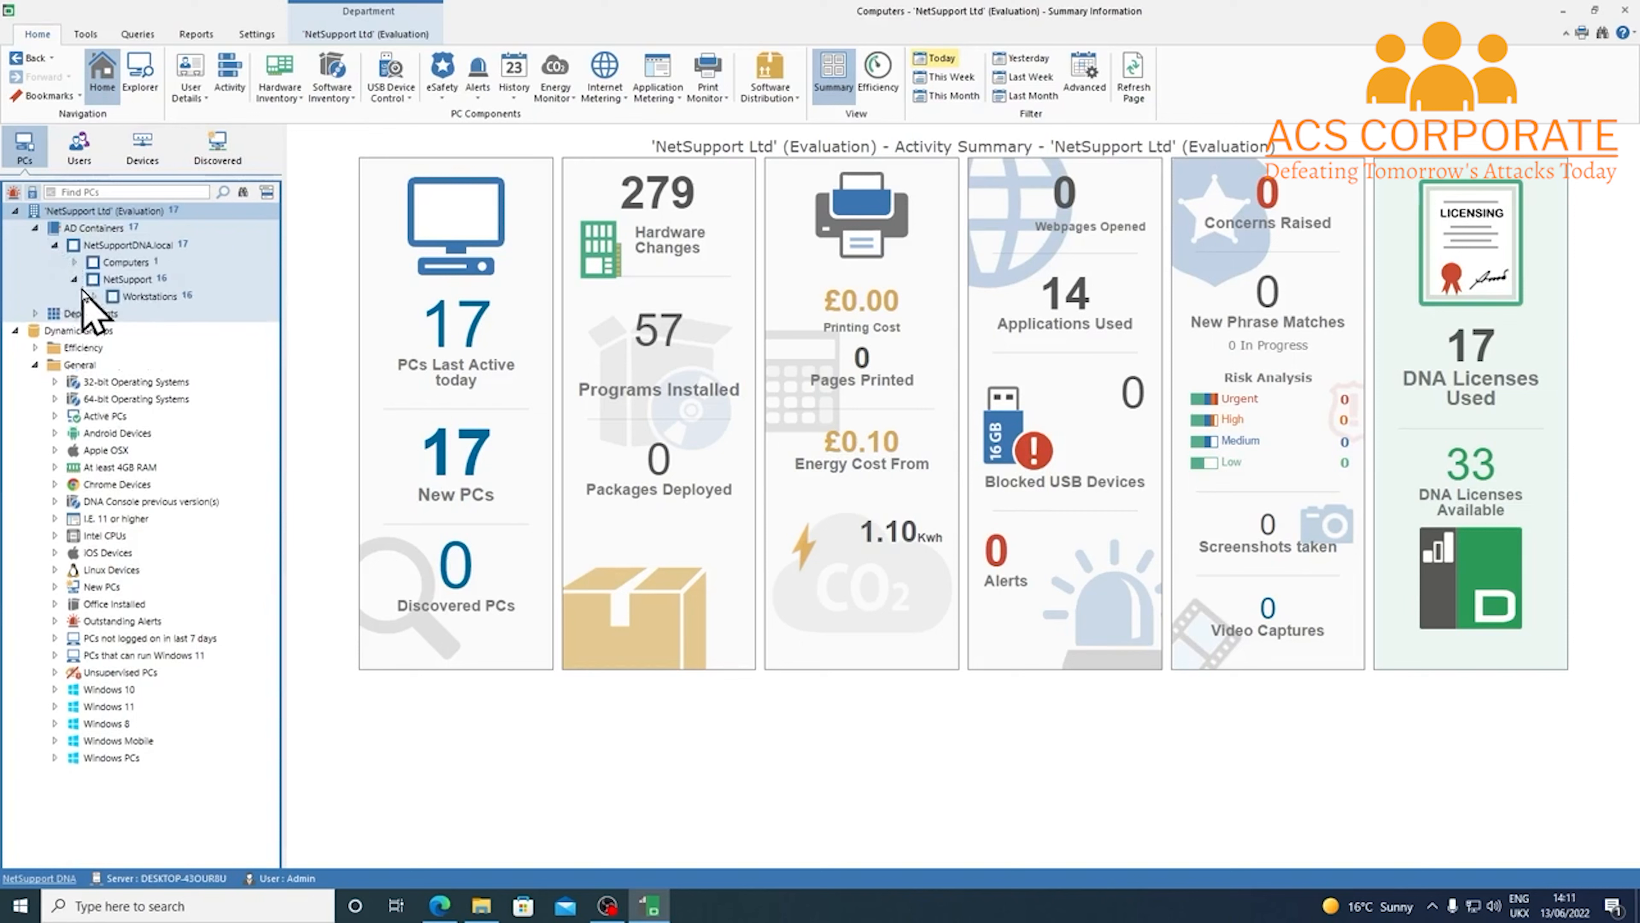
click(94, 296)
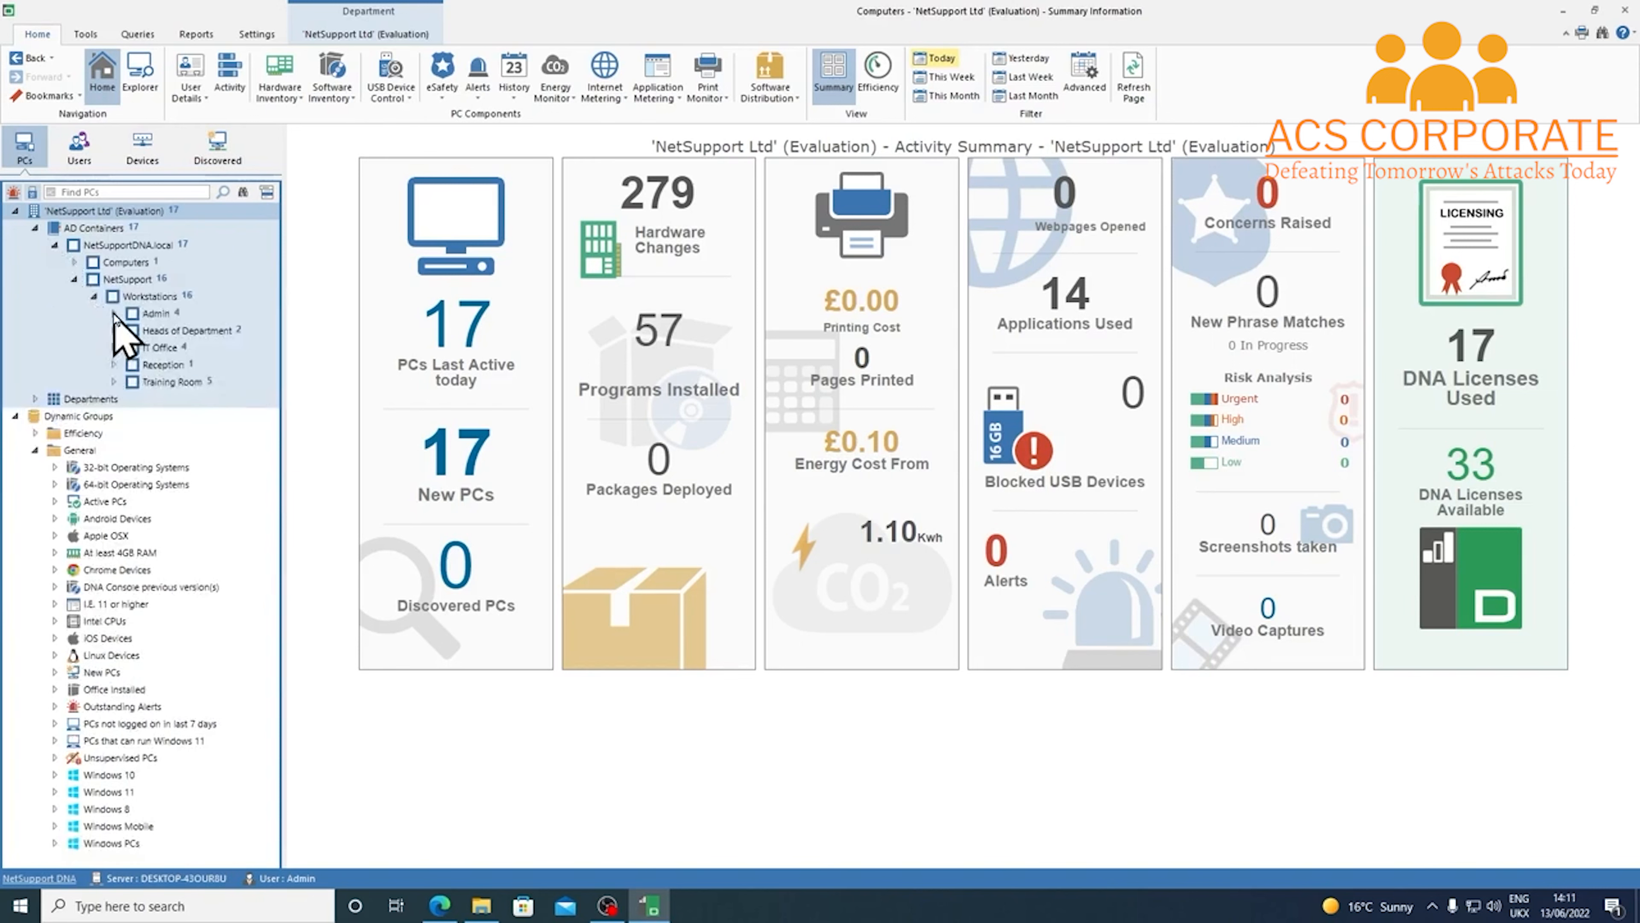
click(113, 313)
click(114, 416)
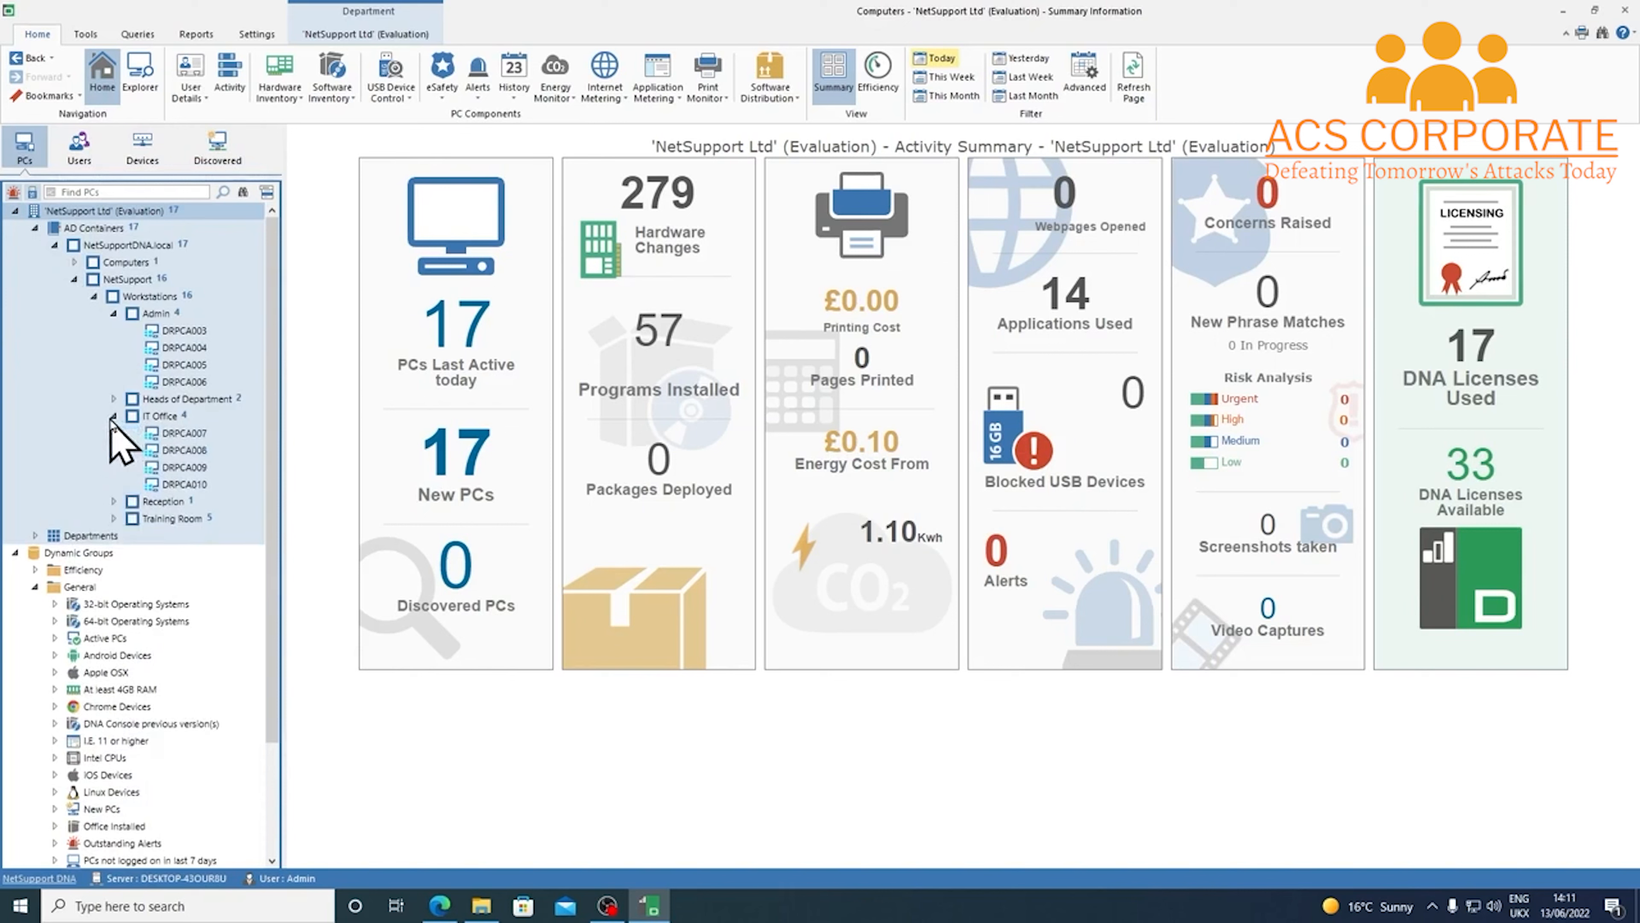
click(114, 501)
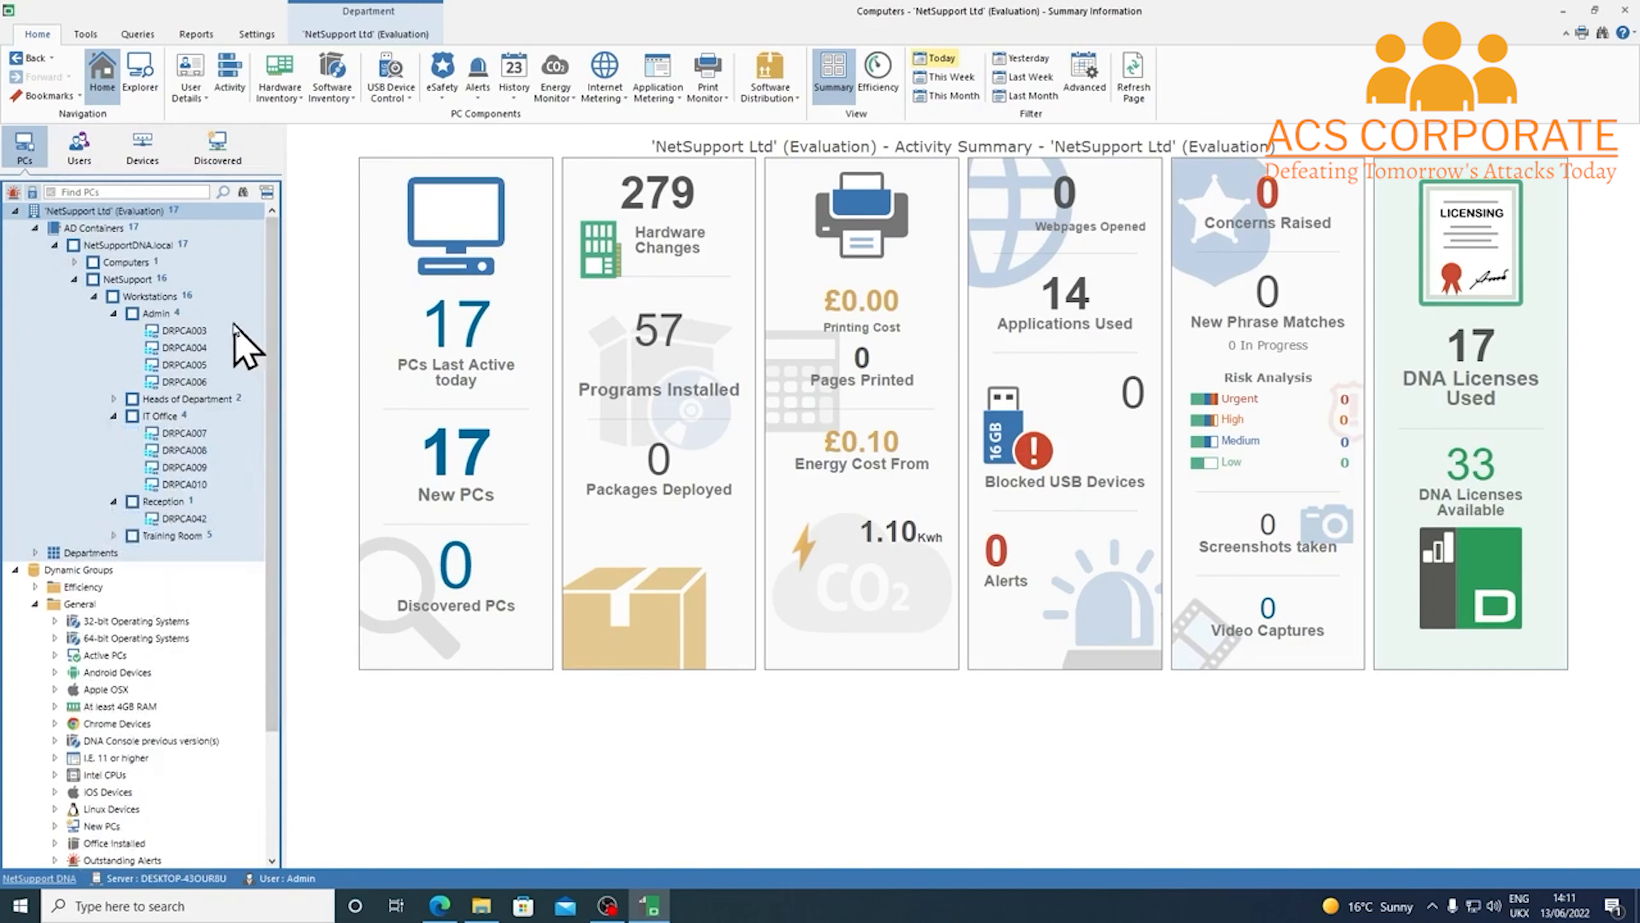
click(94, 296)
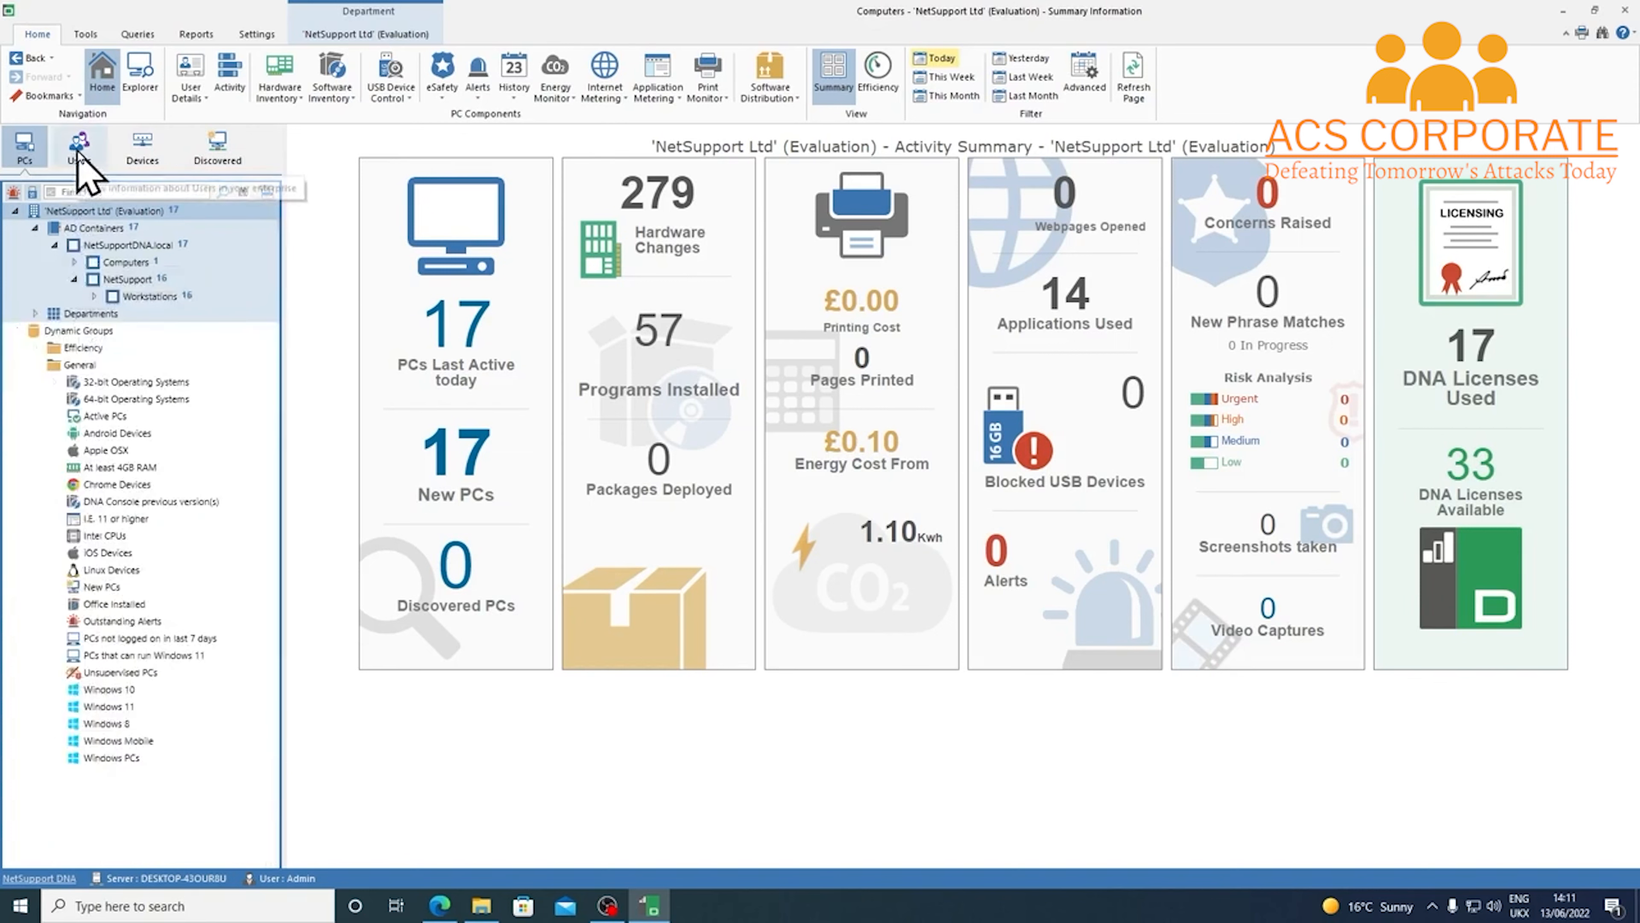
click(93, 159)
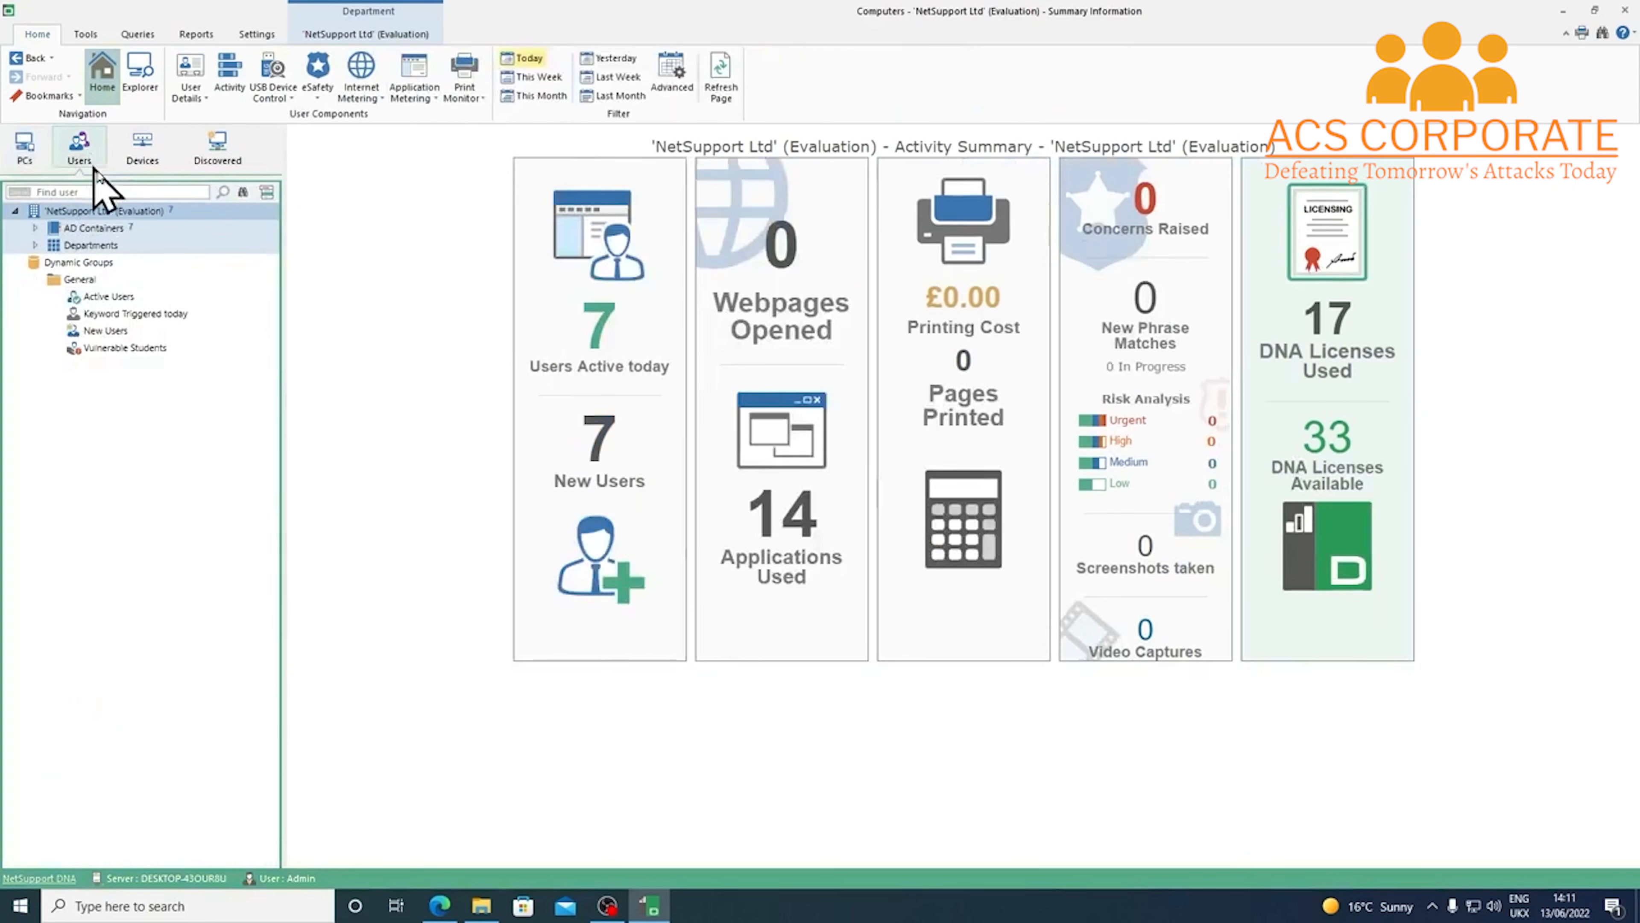
click(35, 228)
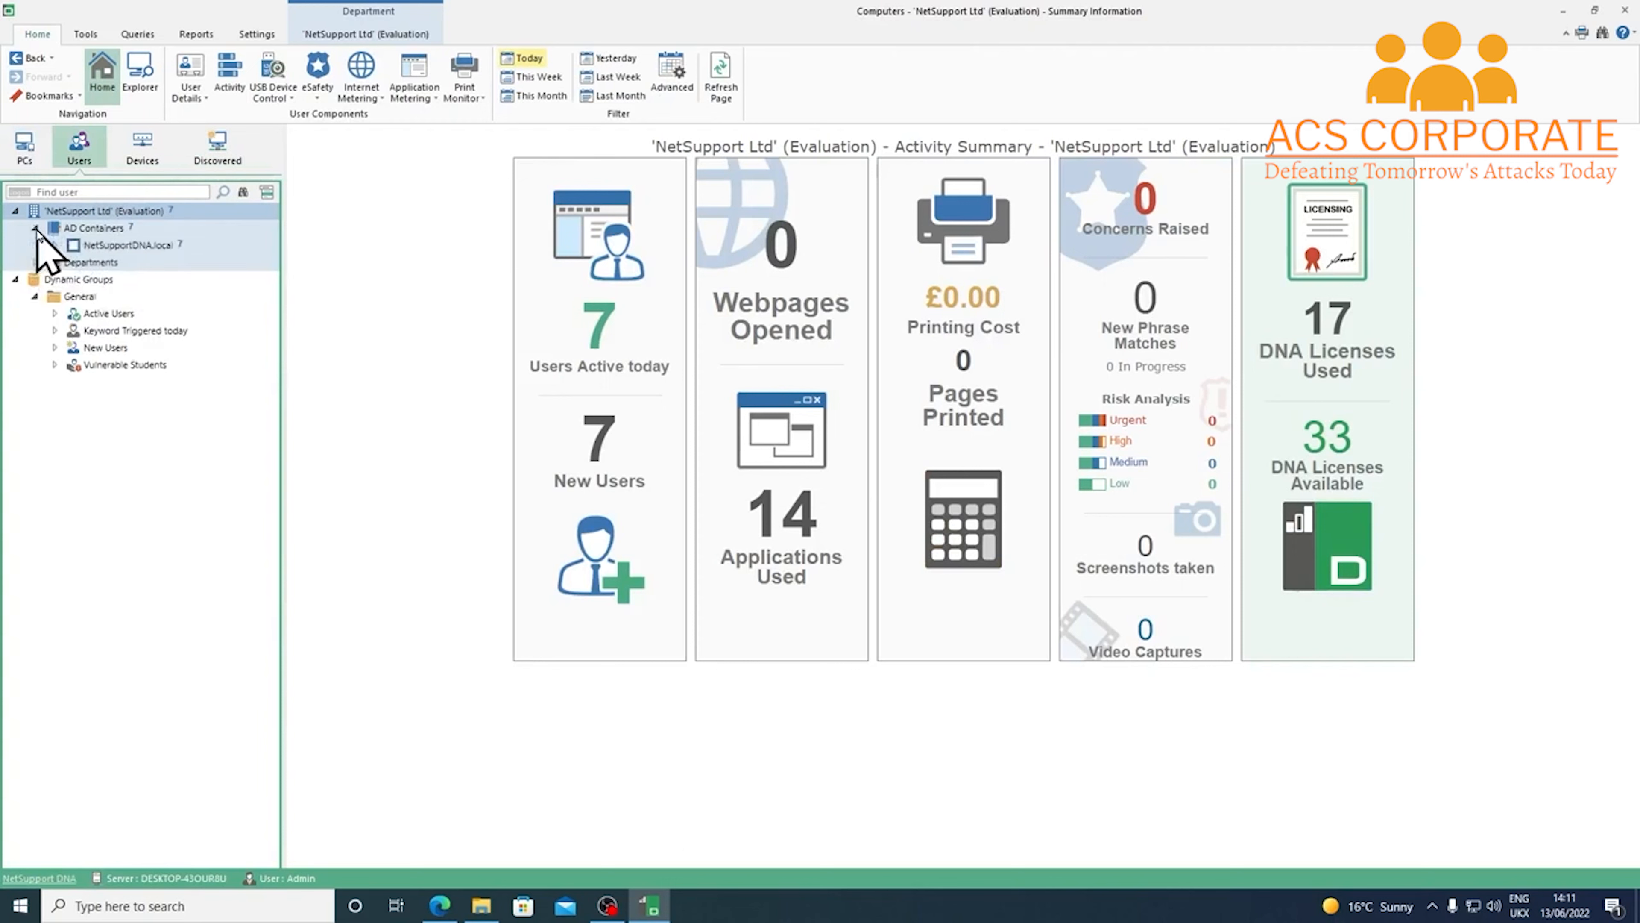
click(54, 246)
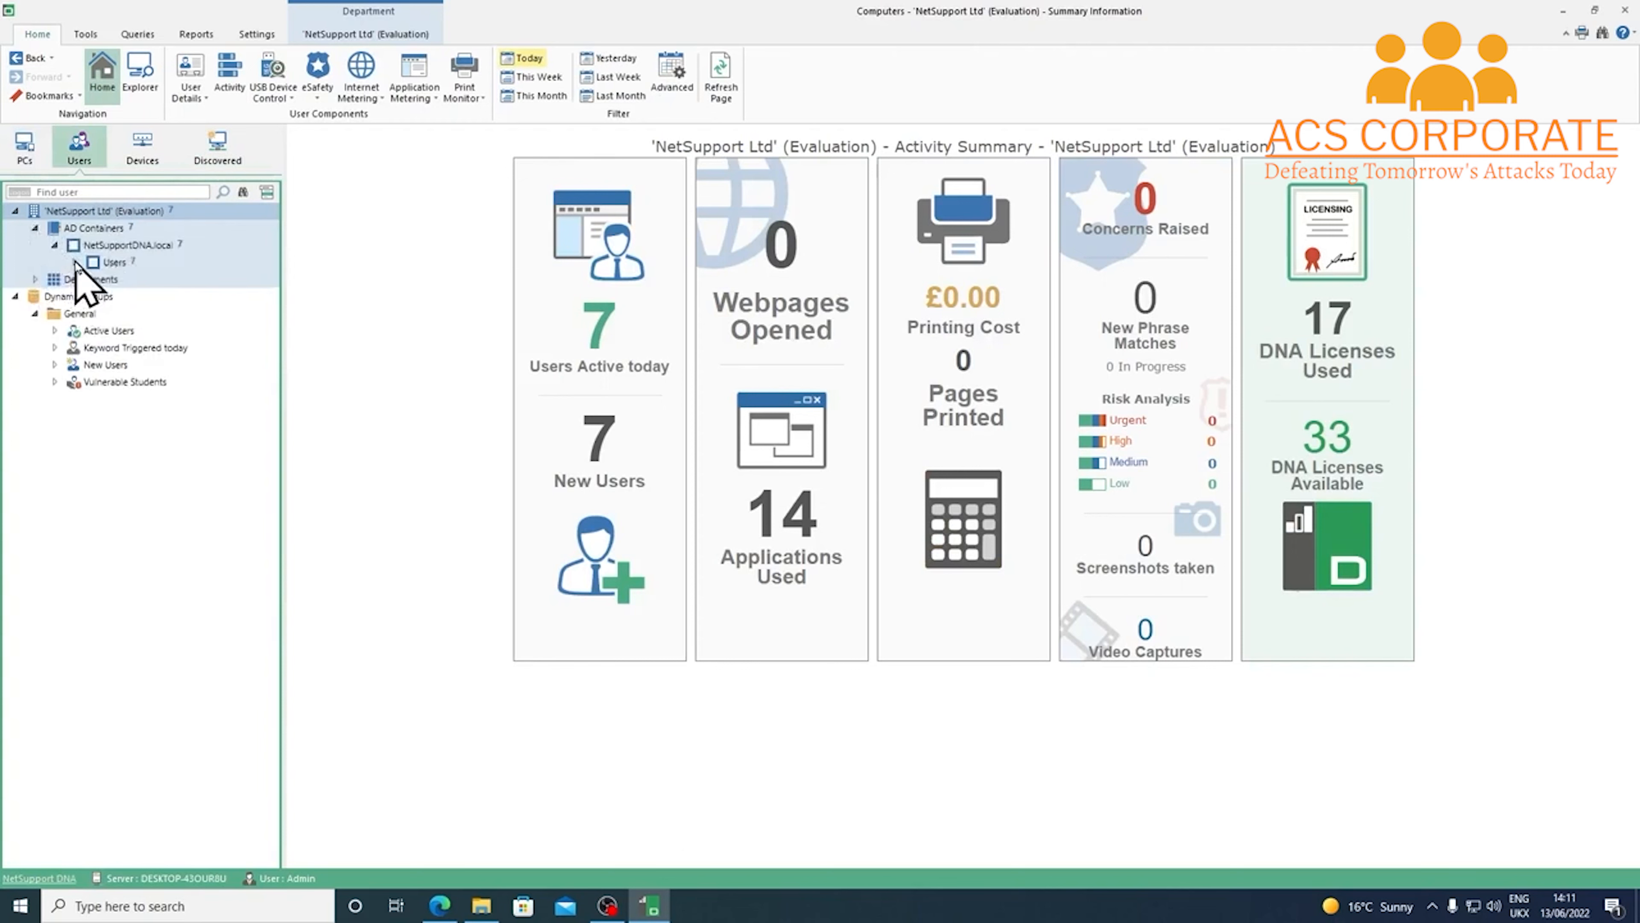
click(74, 262)
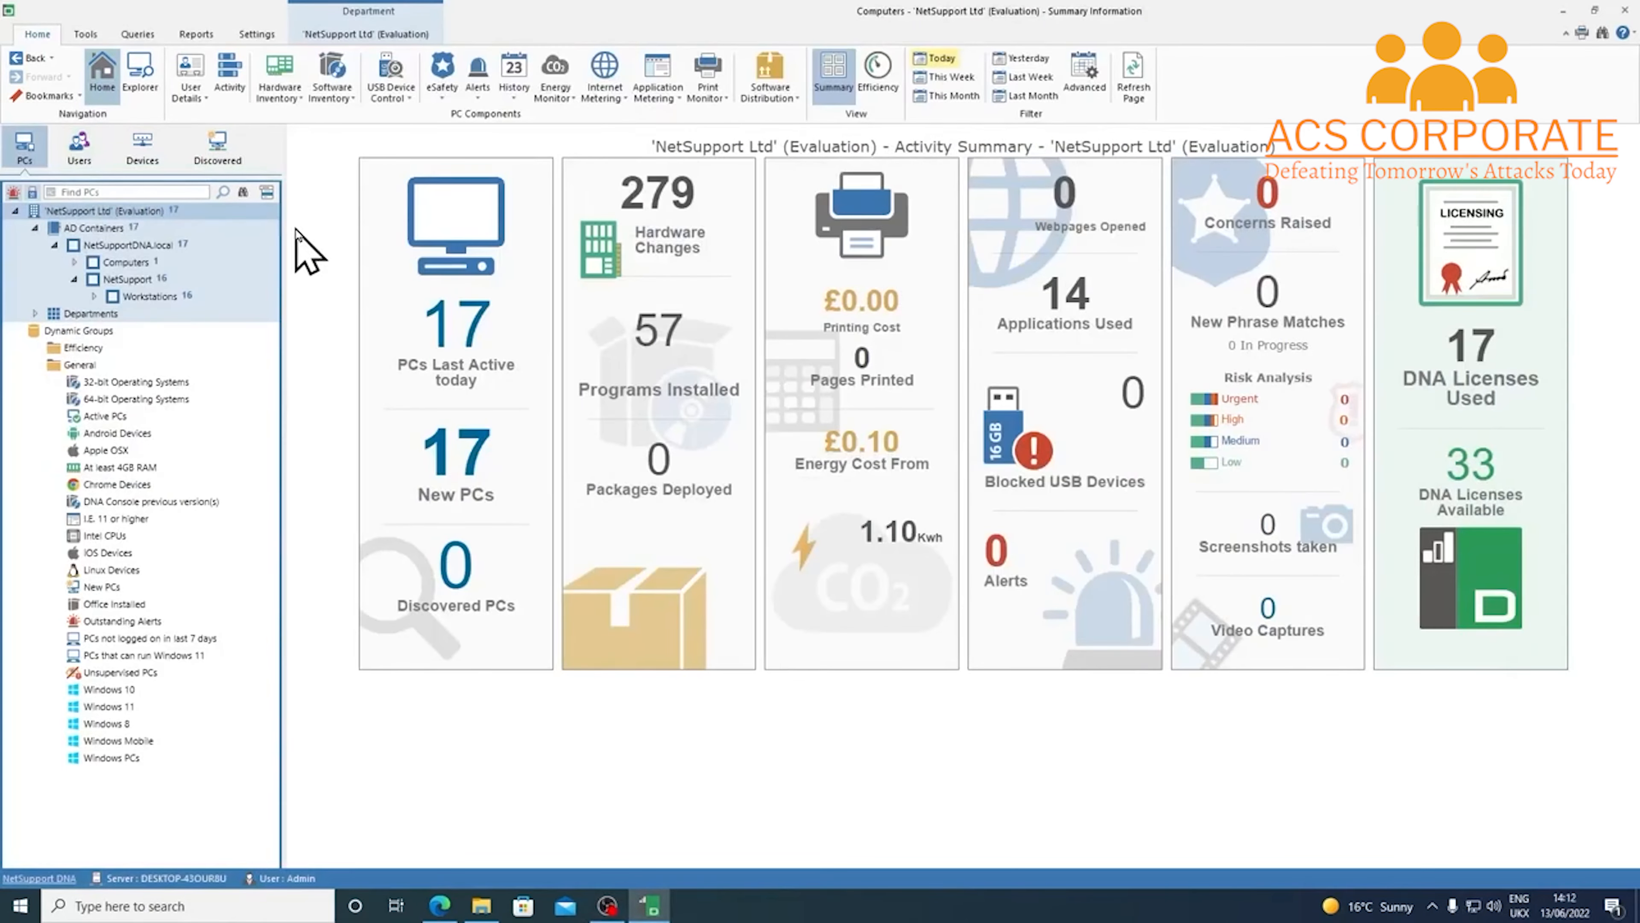
click(79, 149)
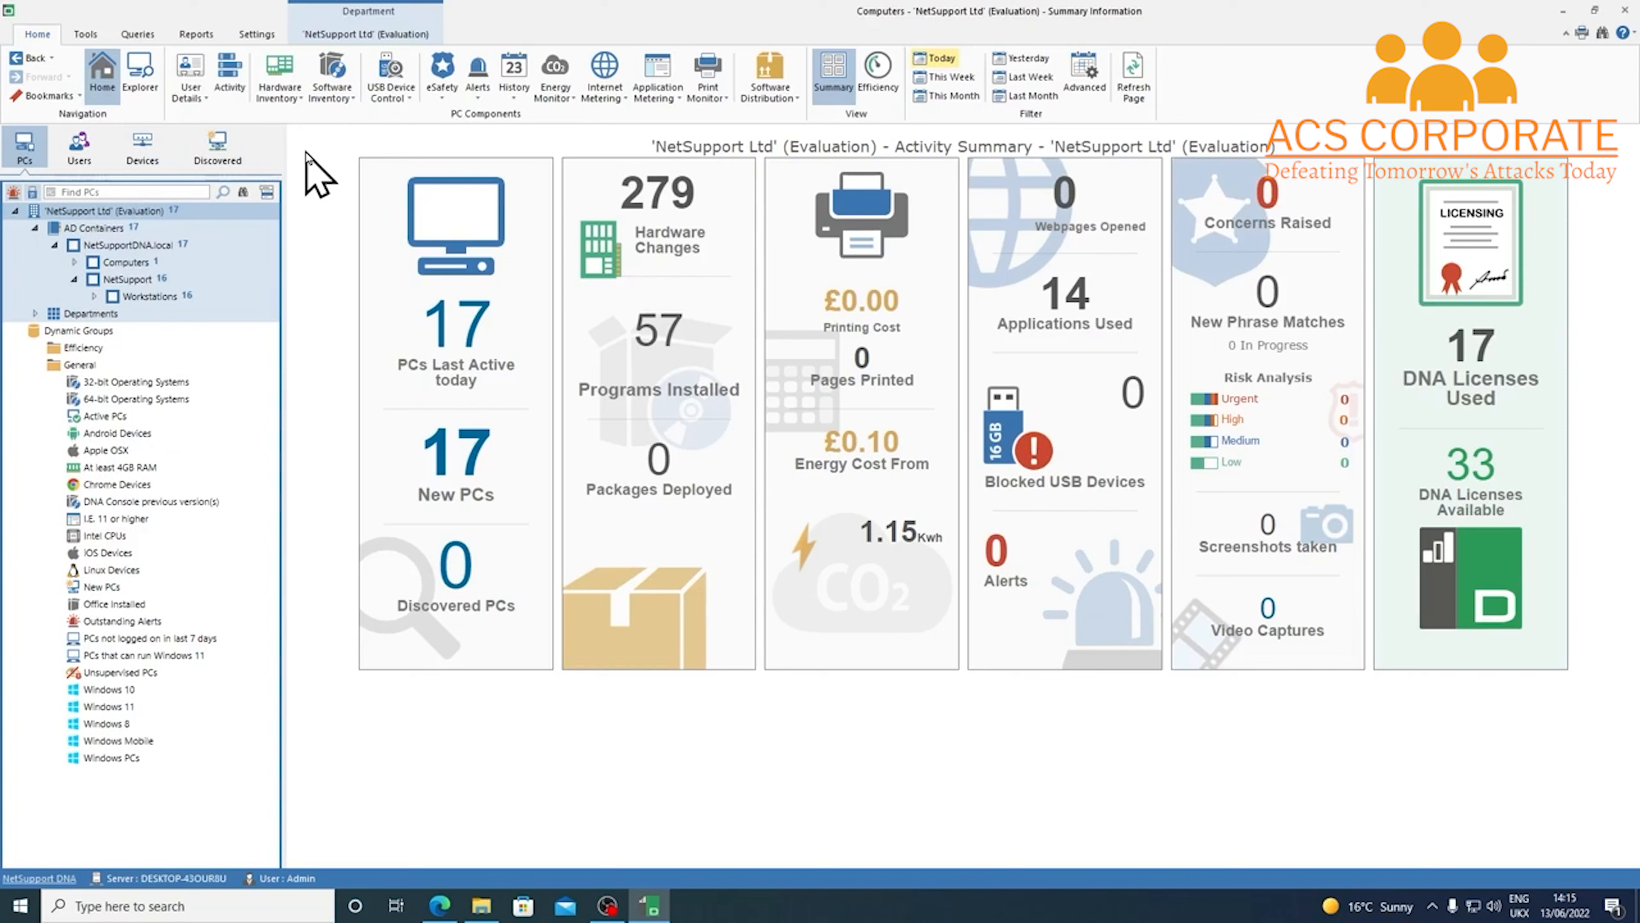
Inspect the Email Settings server, port 25, account and SMTP encryption without changing anything
click(265, 35)
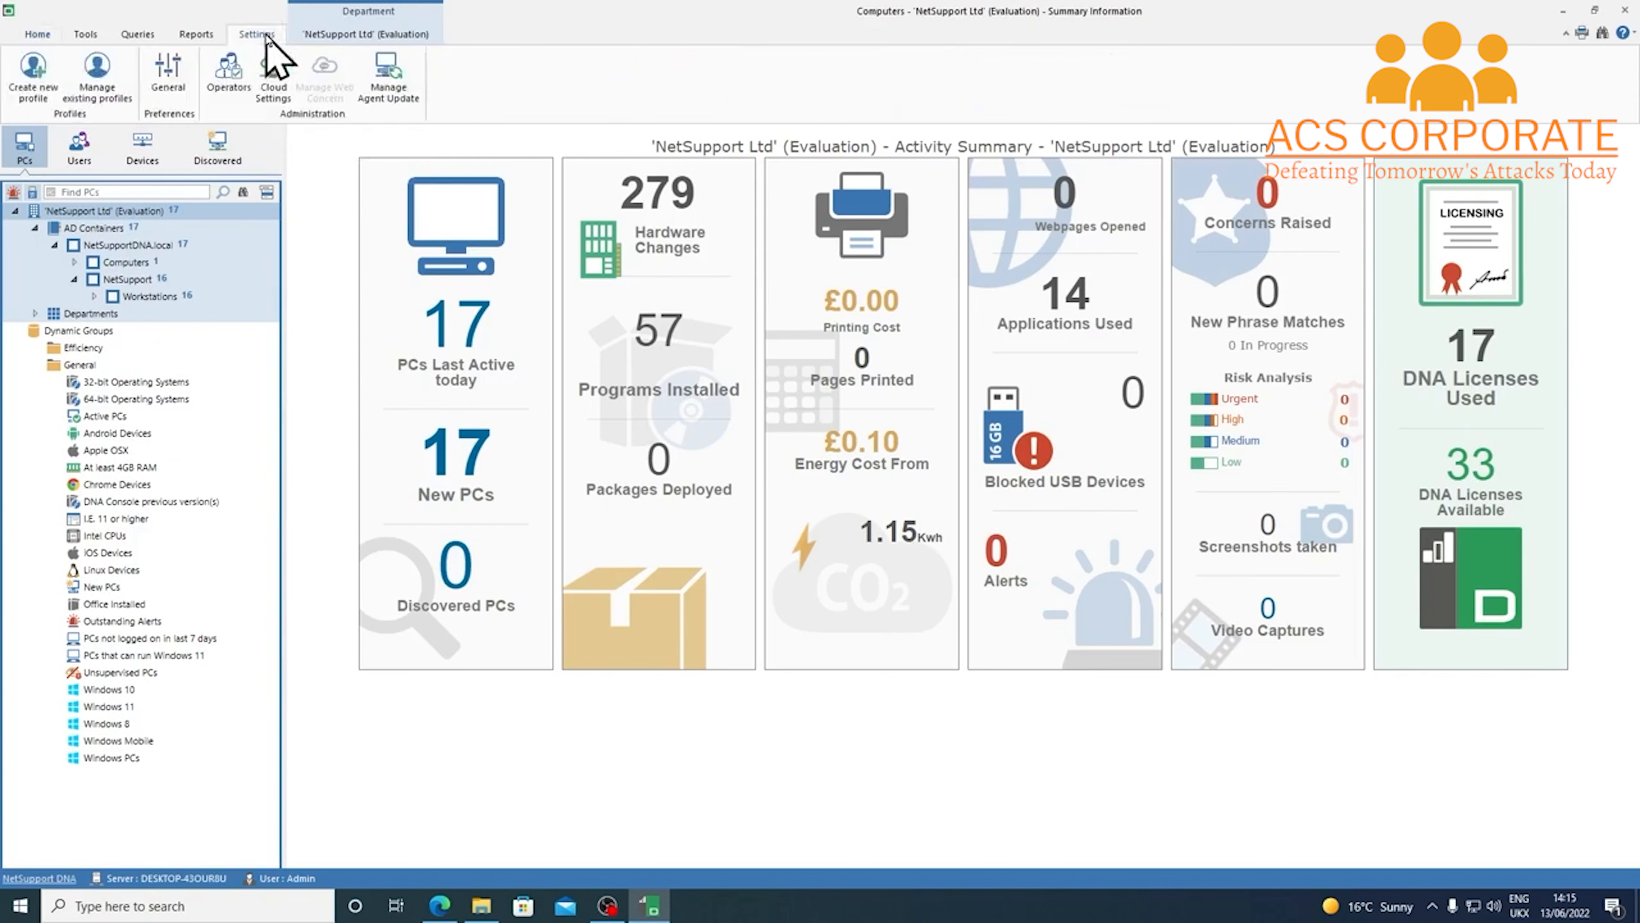
click(184, 94)
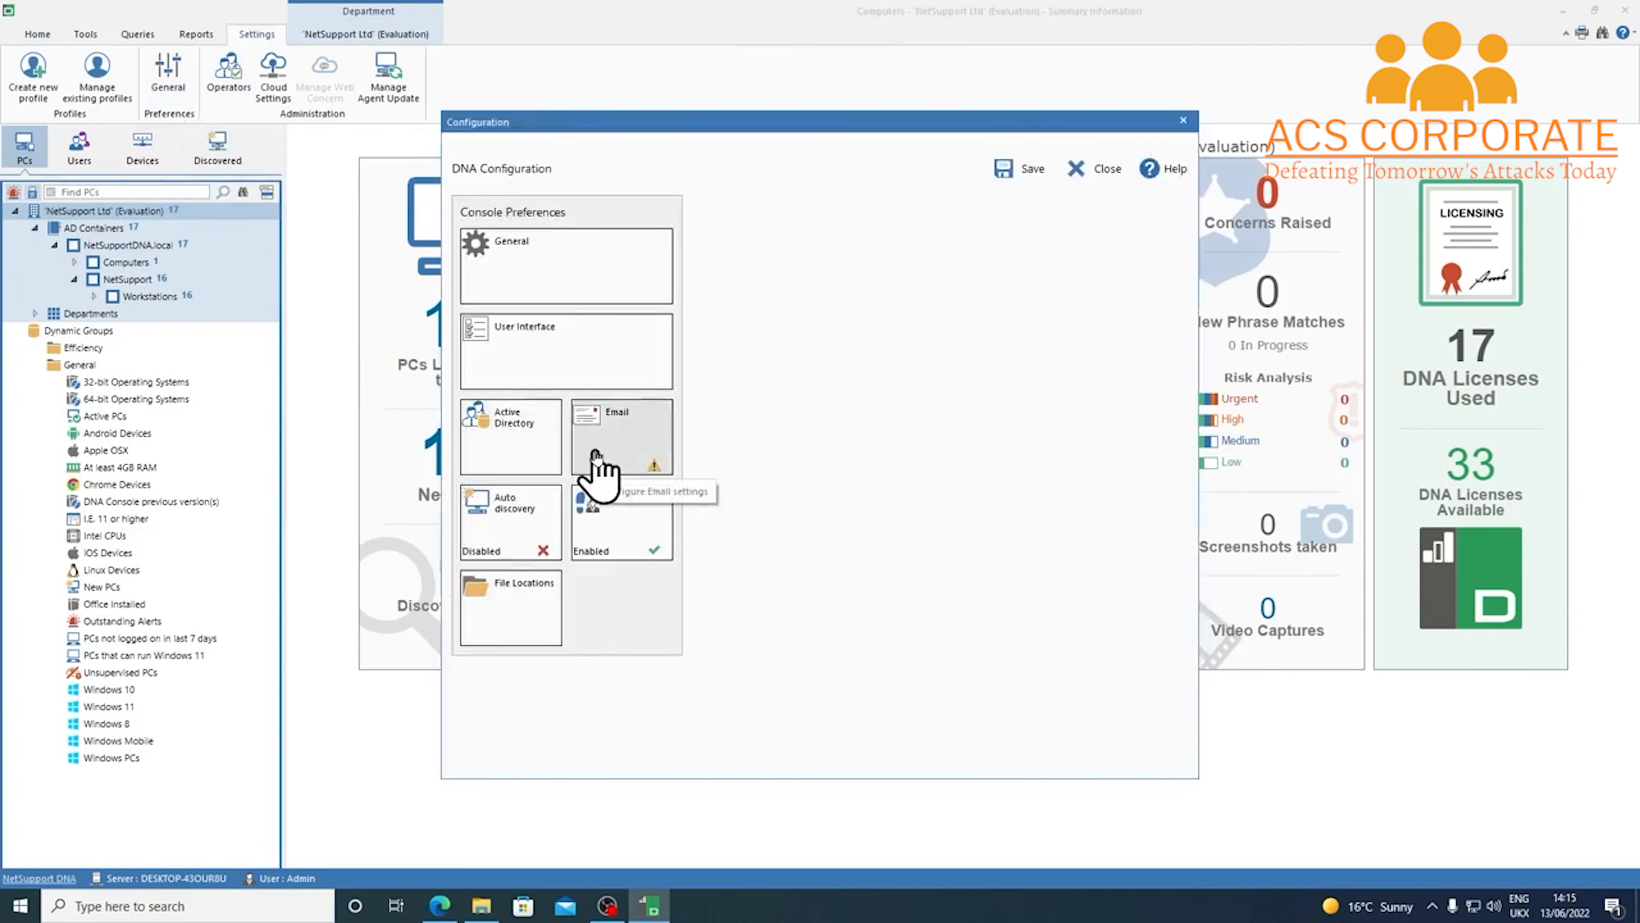
click(596, 460)
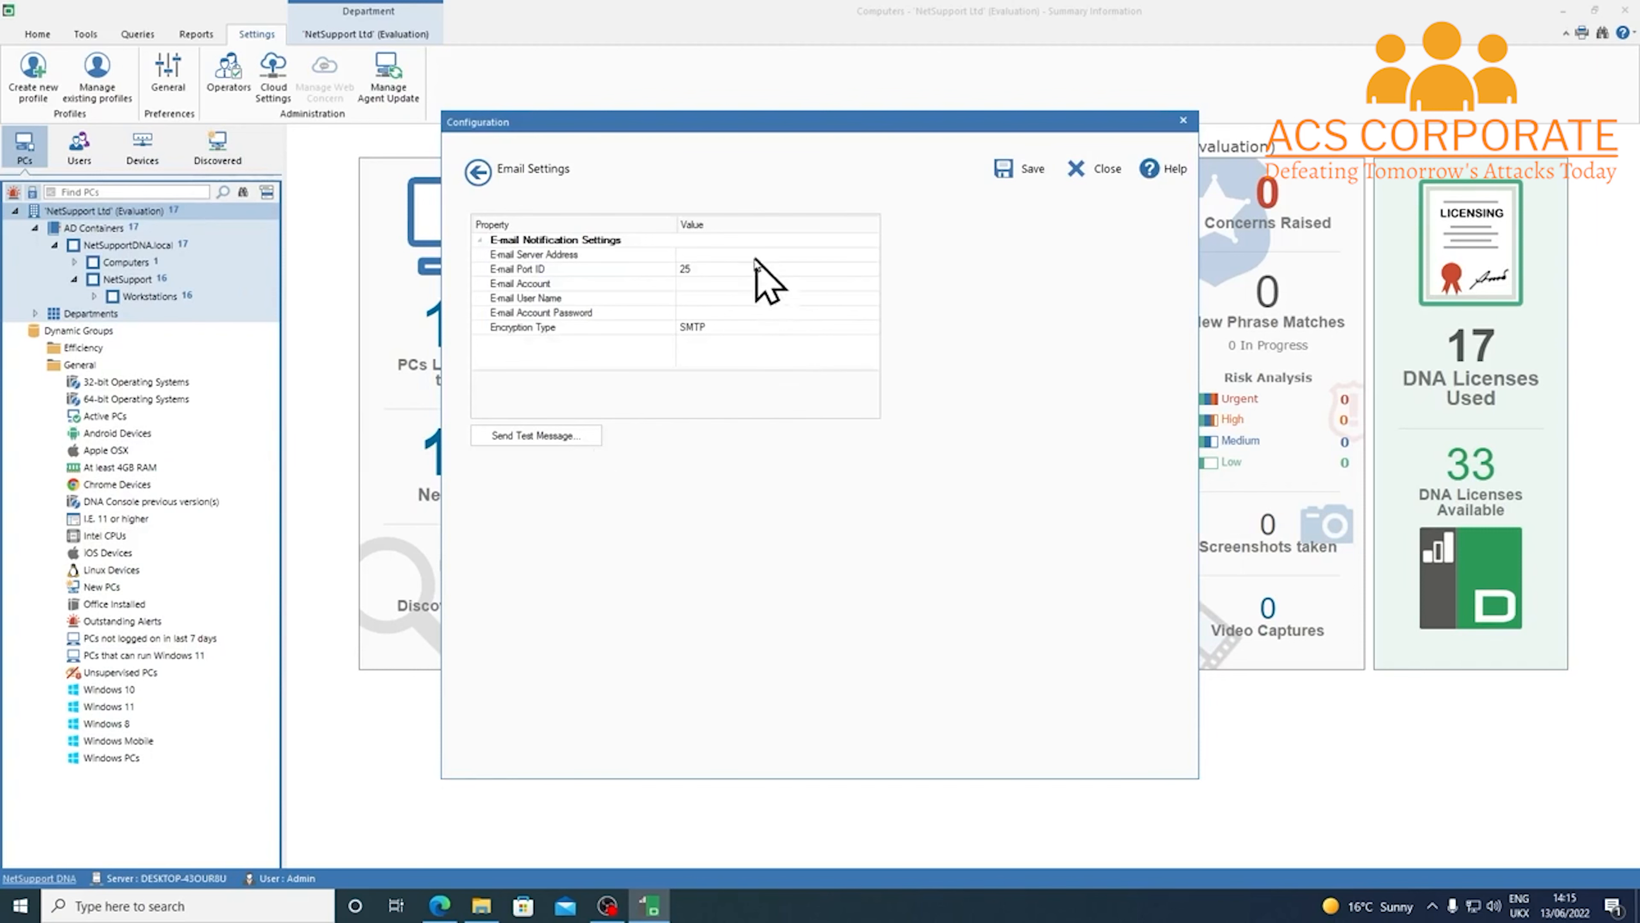
click(733, 254)
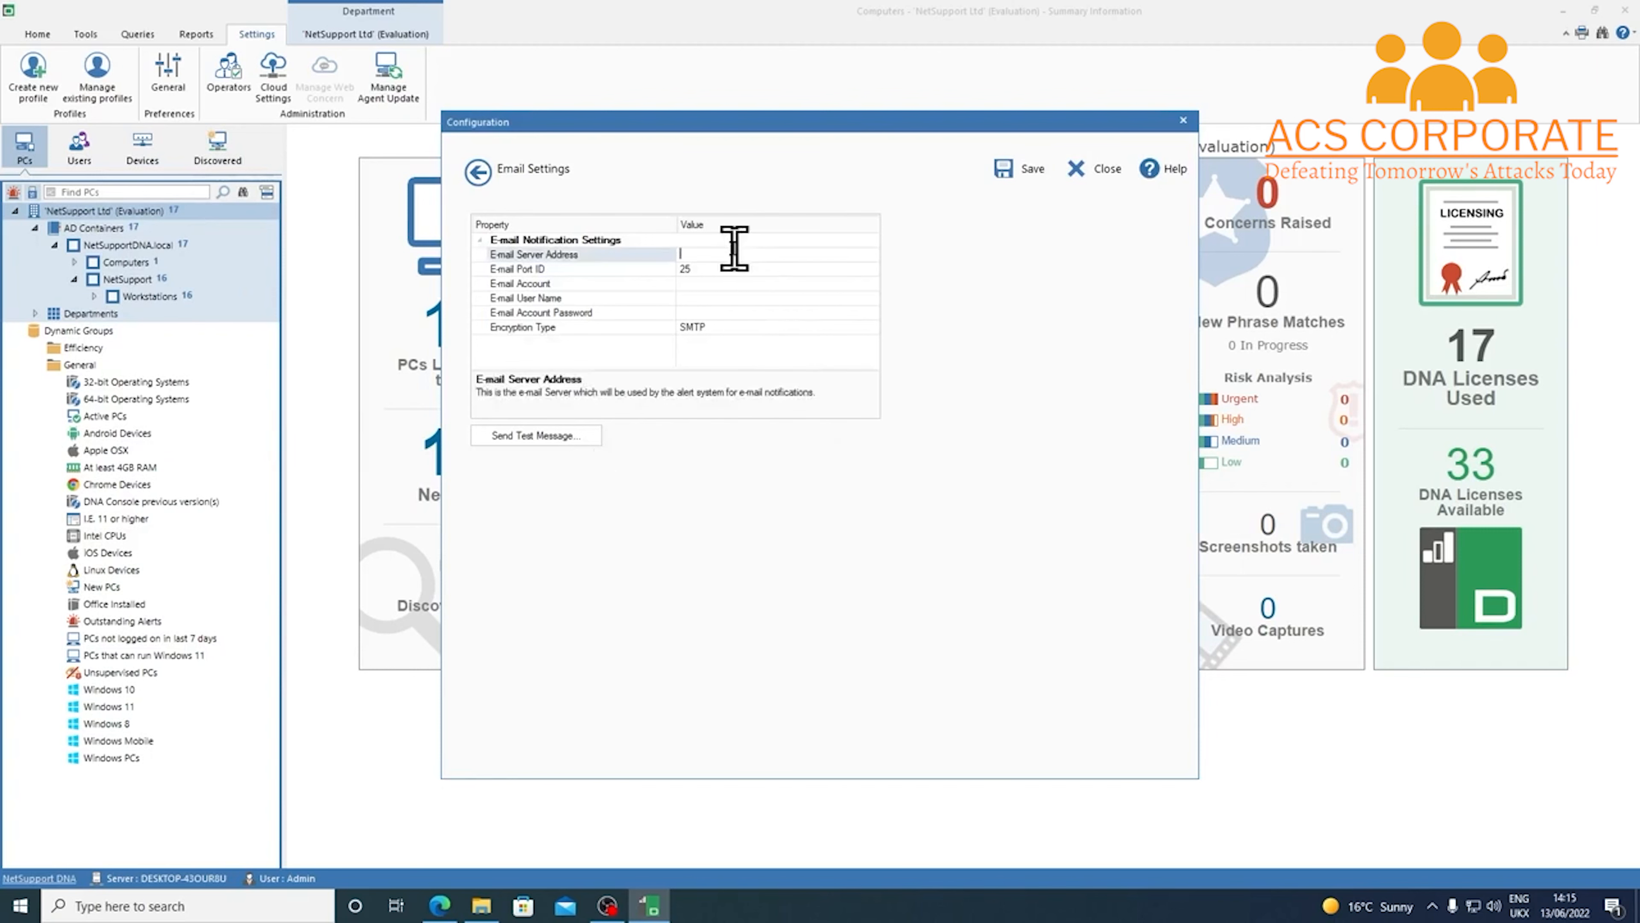
click(749, 268)
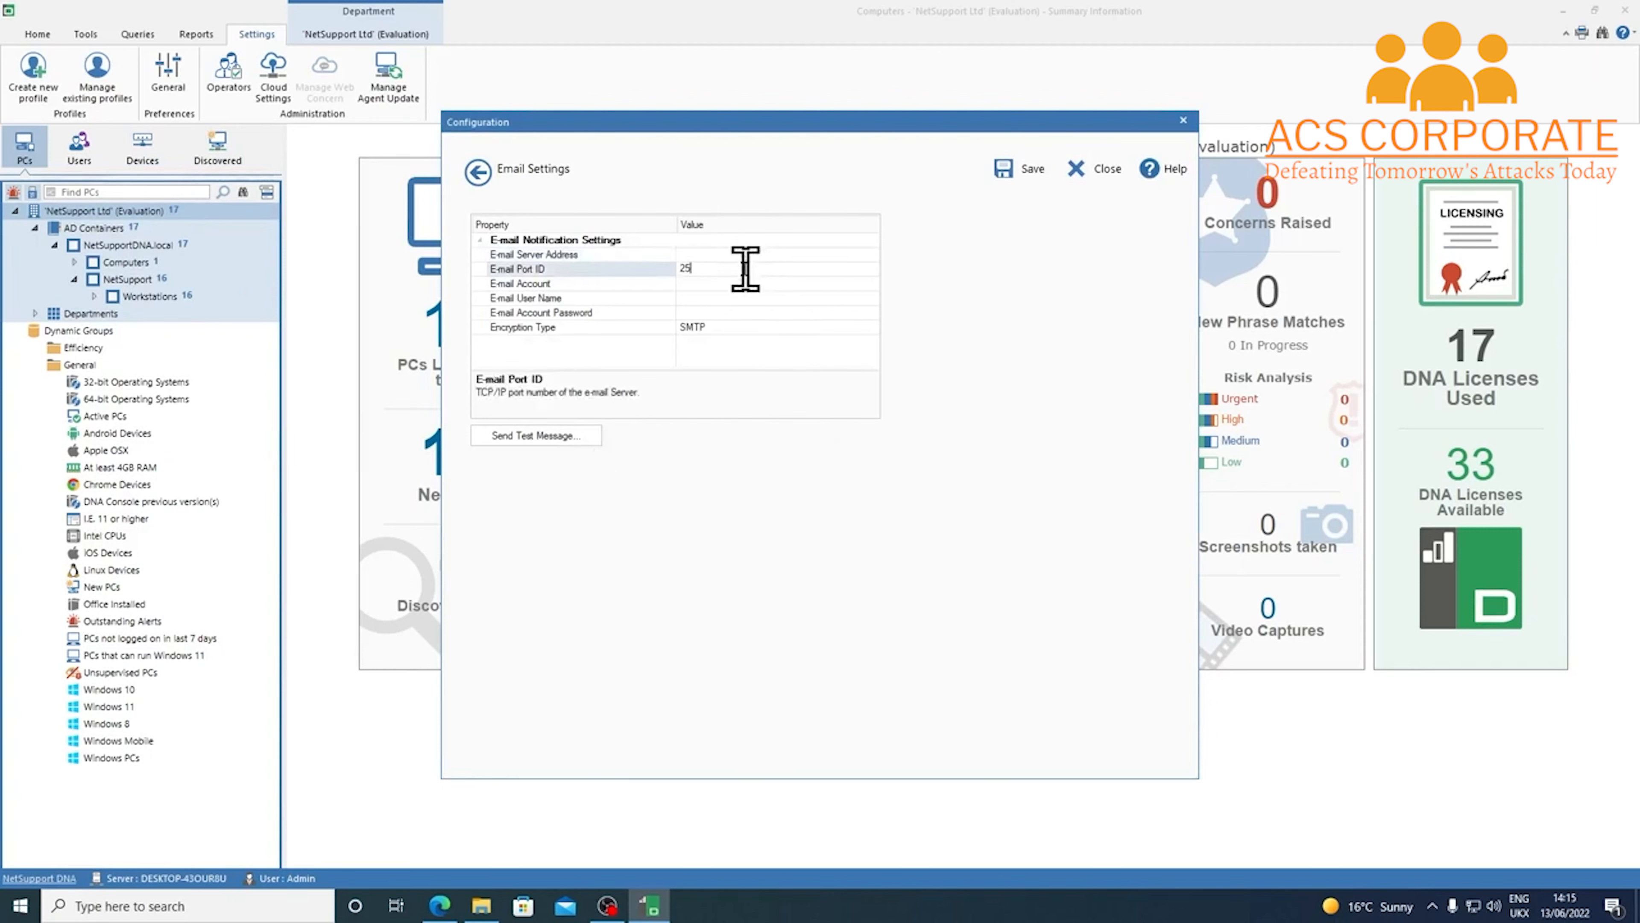
click(713, 286)
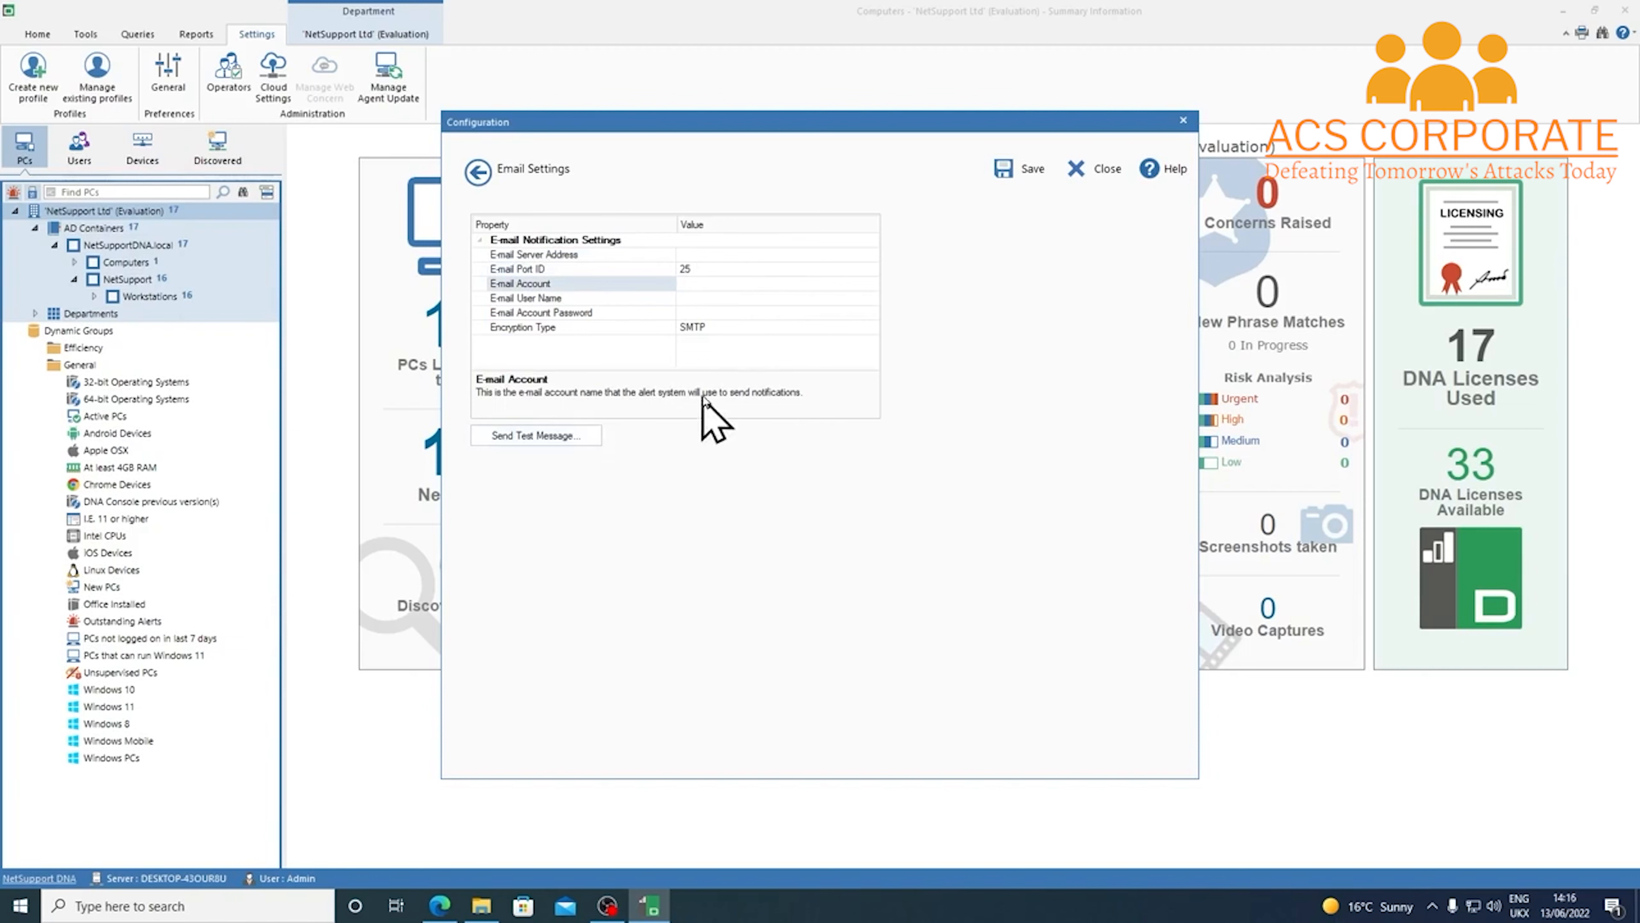
click(728, 327)
click(871, 328)
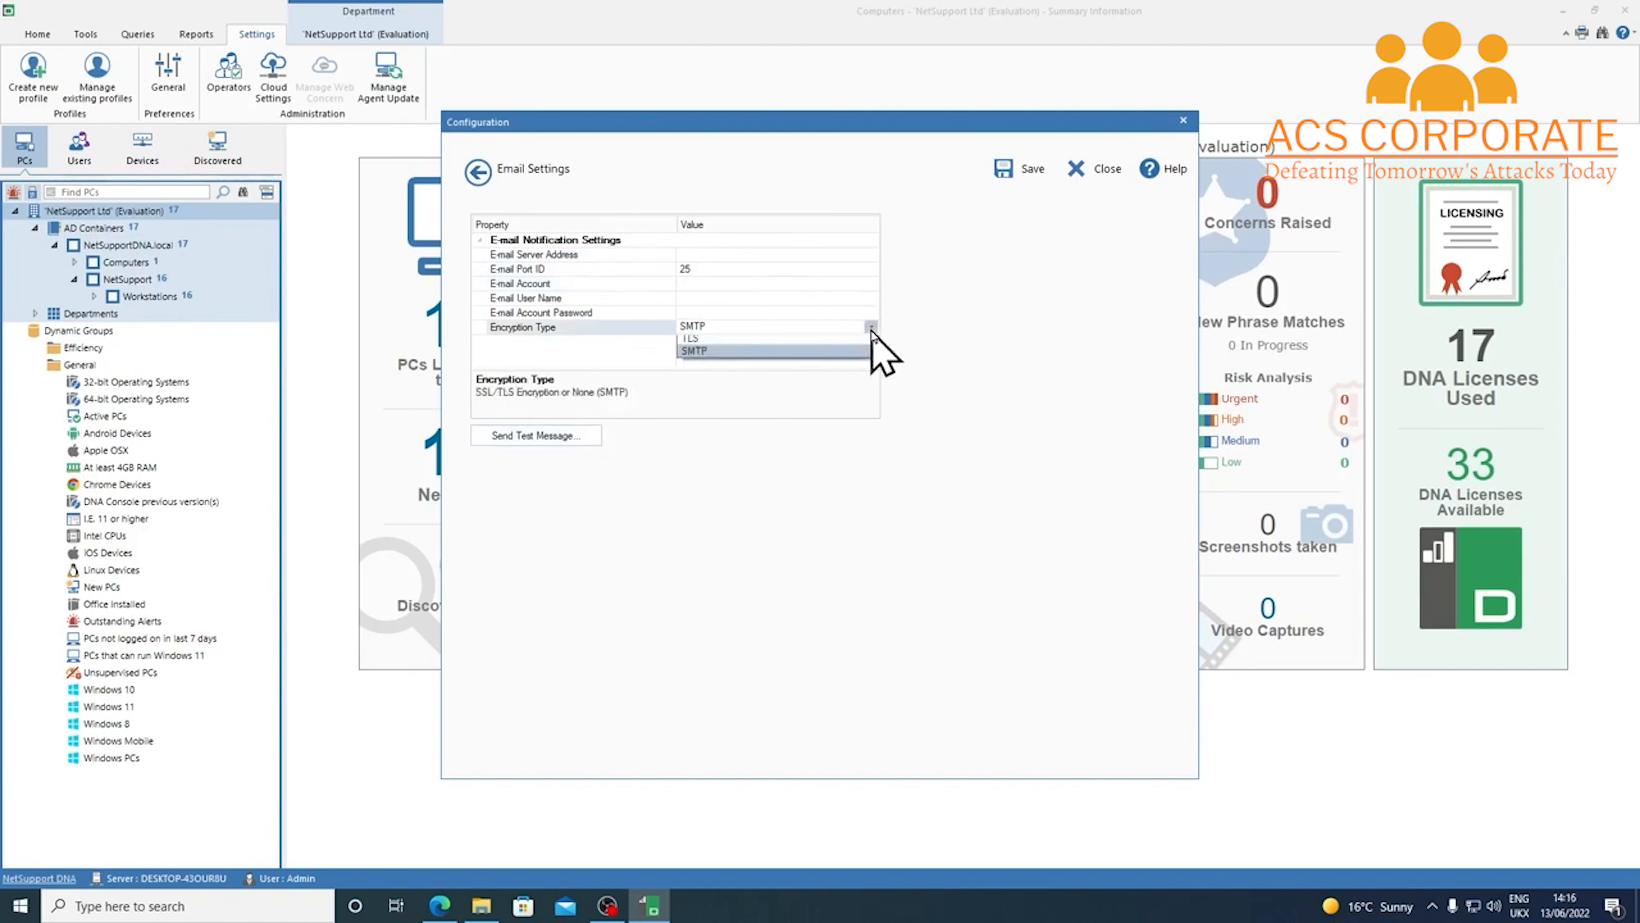
click(921, 350)
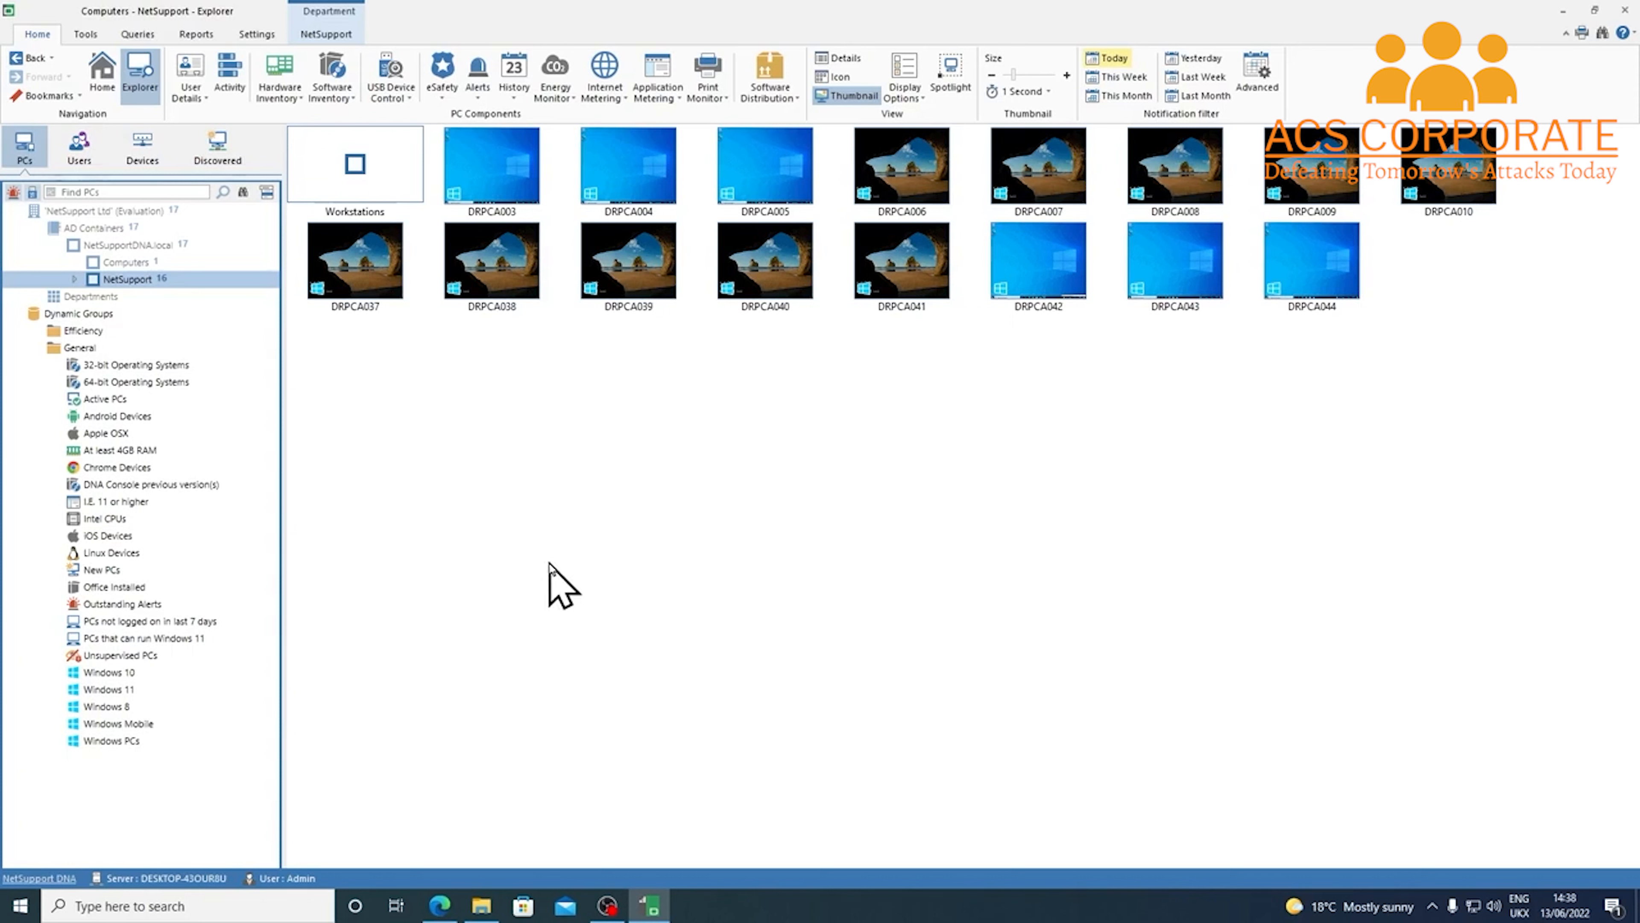
Add a profile named 'Training Room' and open its settings
click(252, 34)
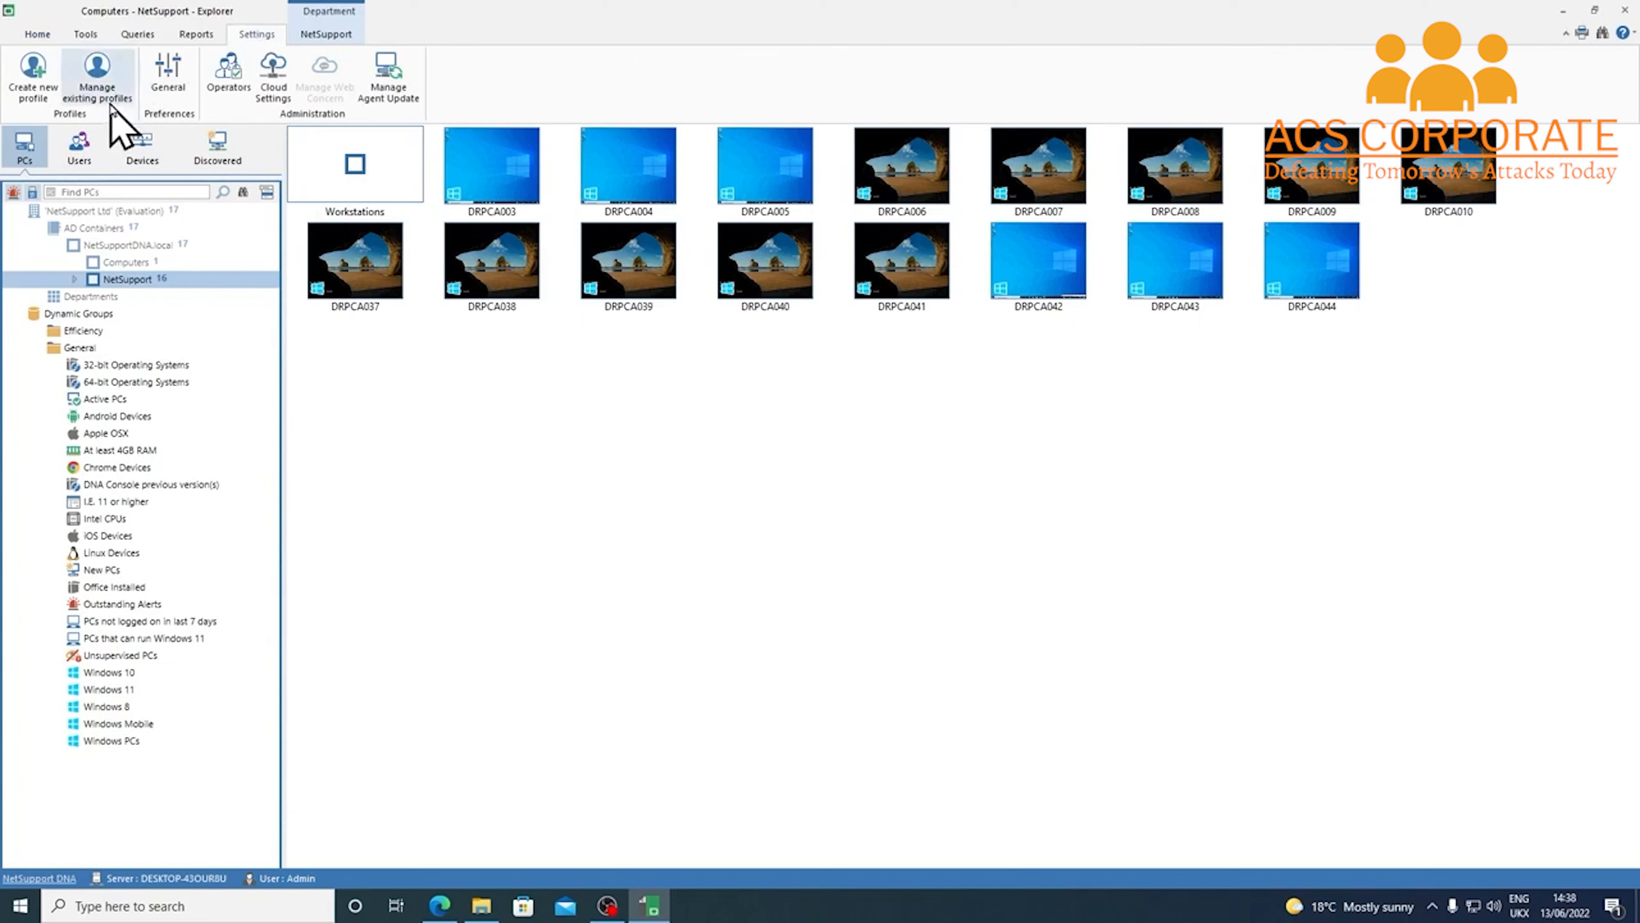
click(97, 84)
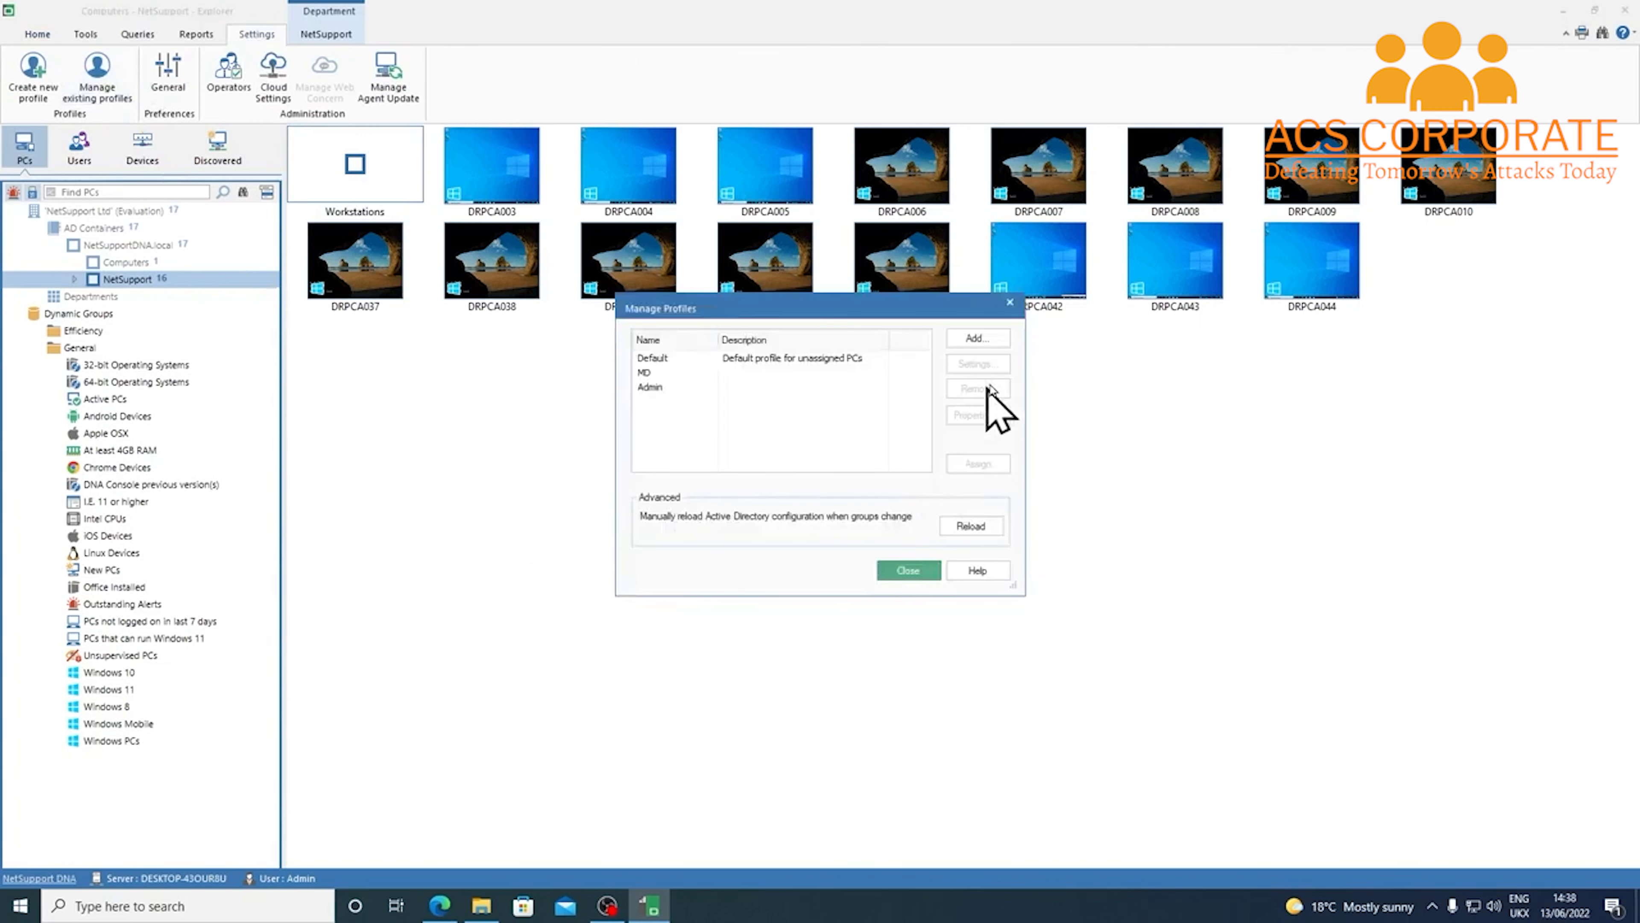
click(1000, 345)
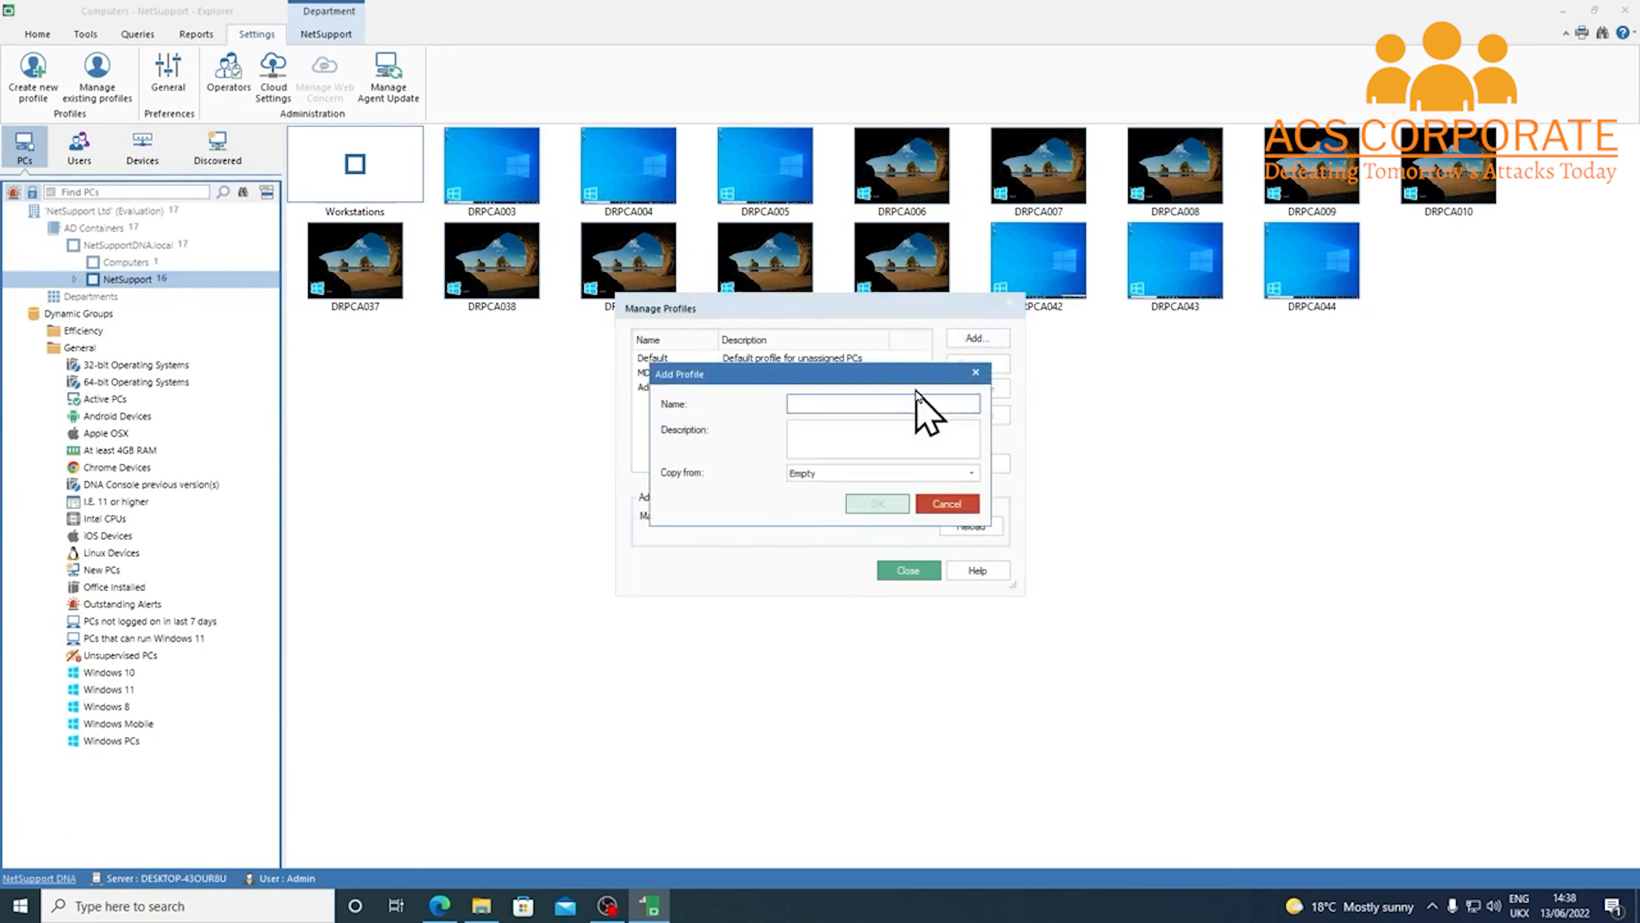
text(Tr)
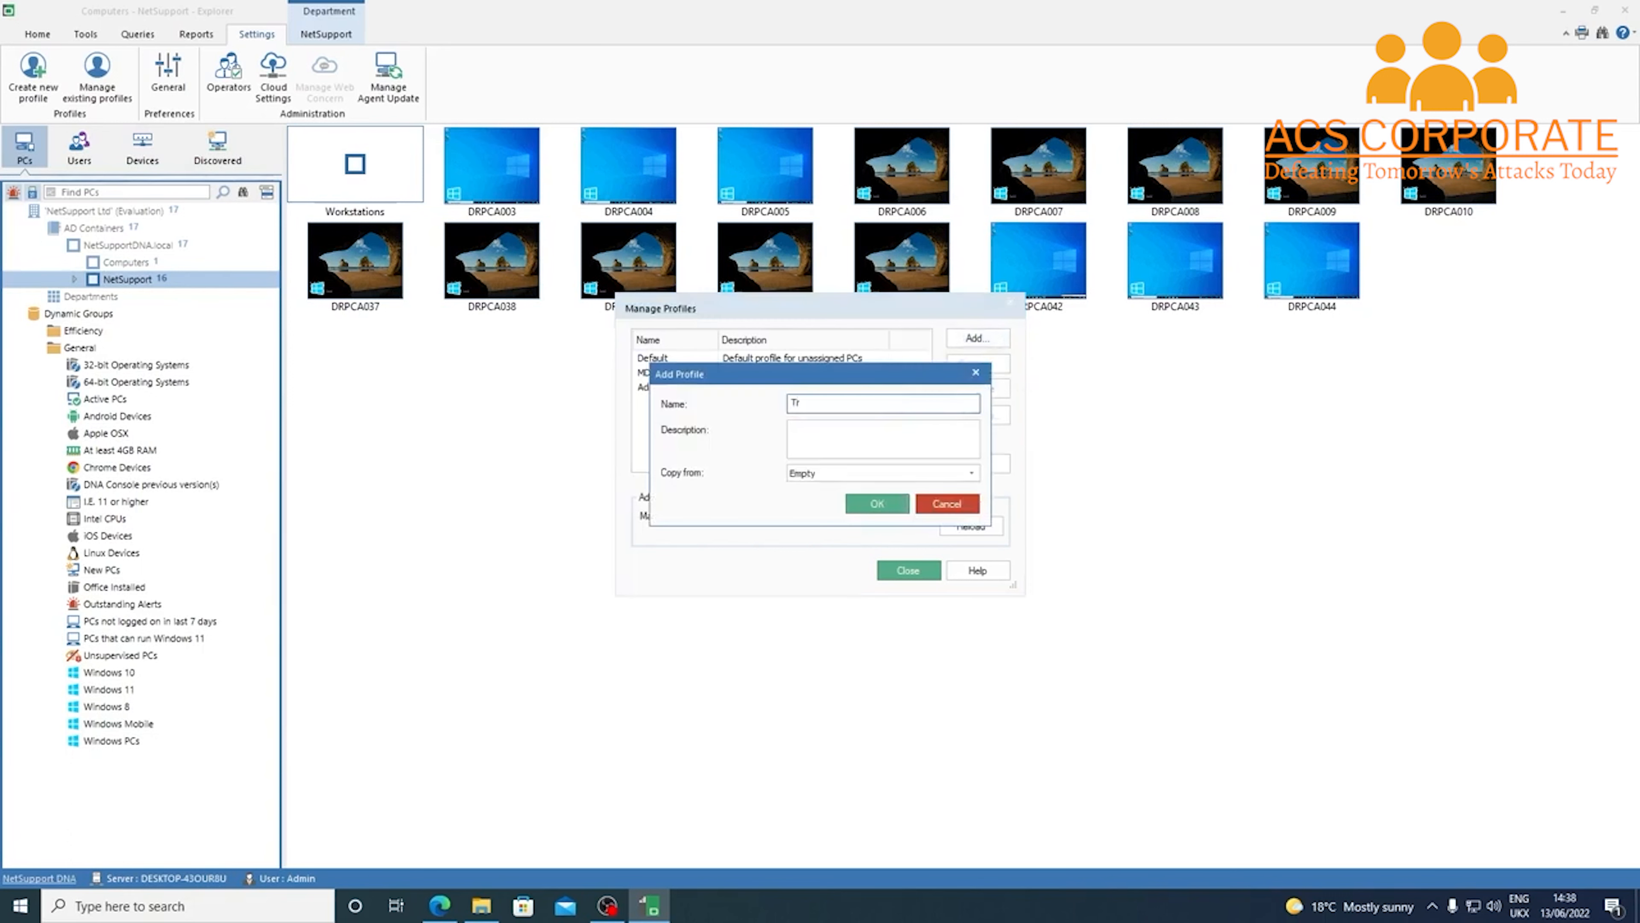
text(aining Room)
click(877, 507)
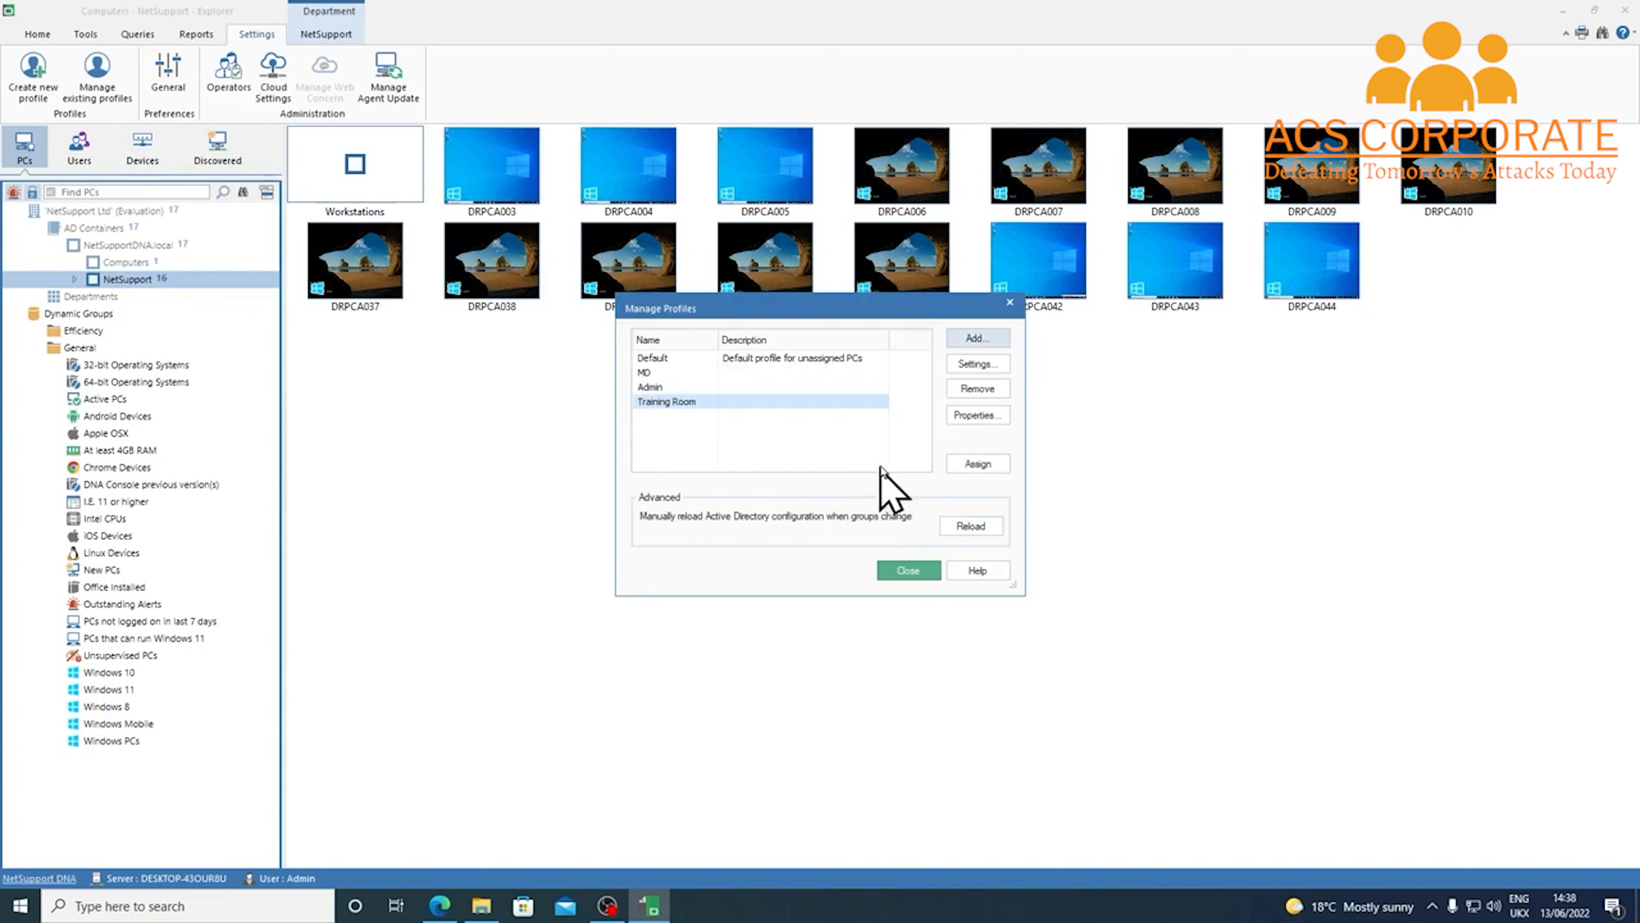
click(995, 366)
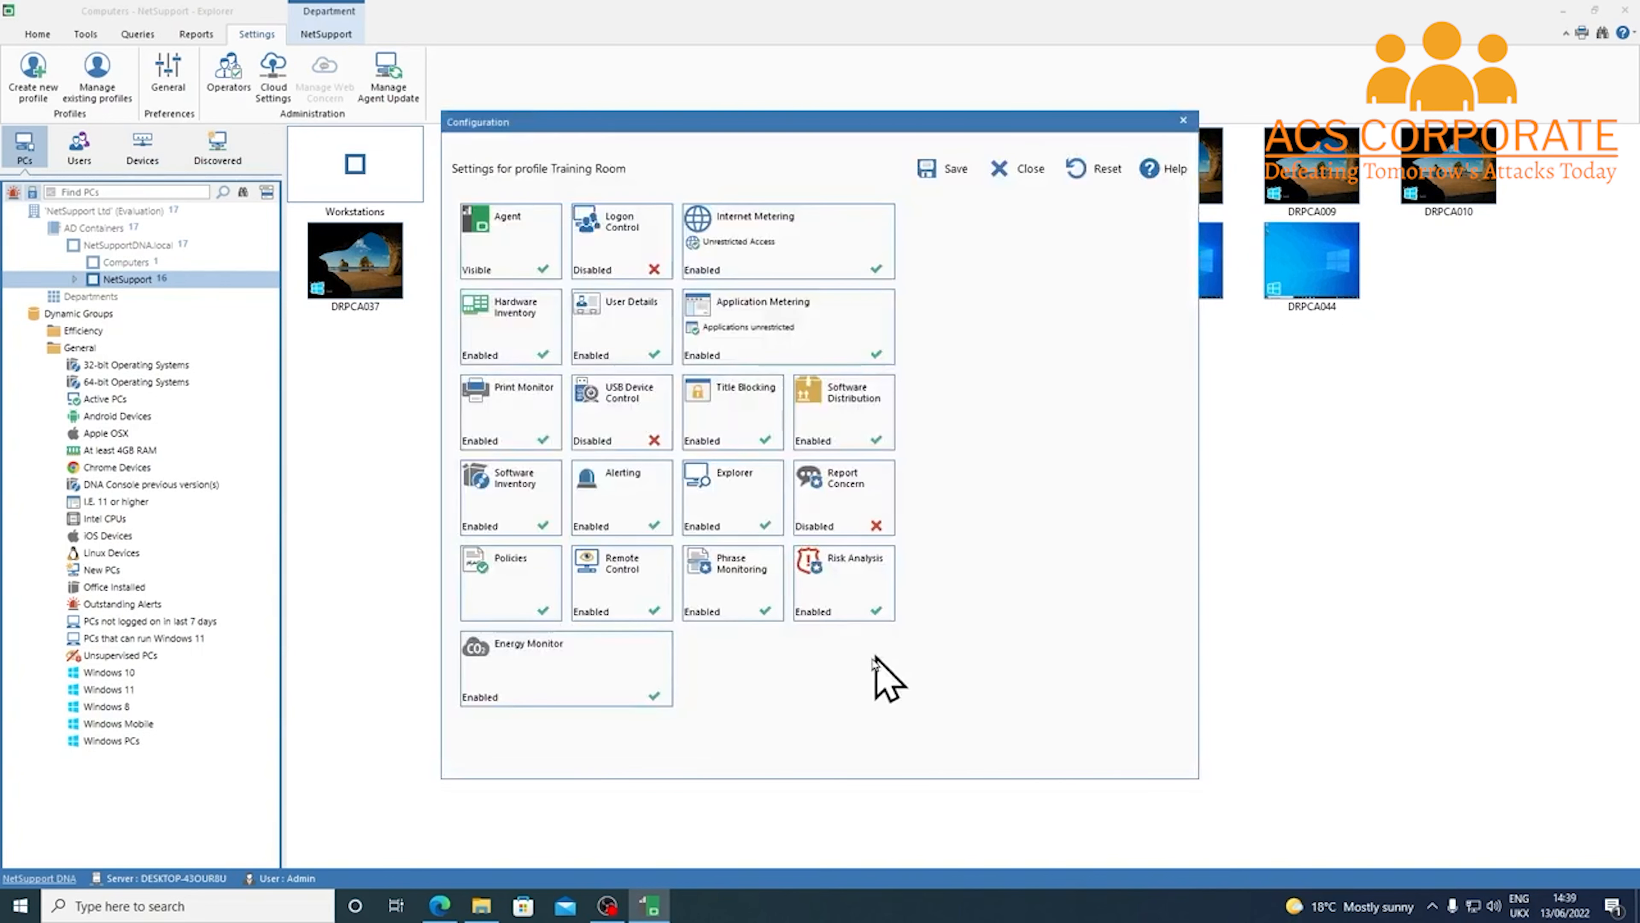
Enable power management for the Training Room profile, powering PCs off at 18:00 Monday–Friday, and save
click(585, 701)
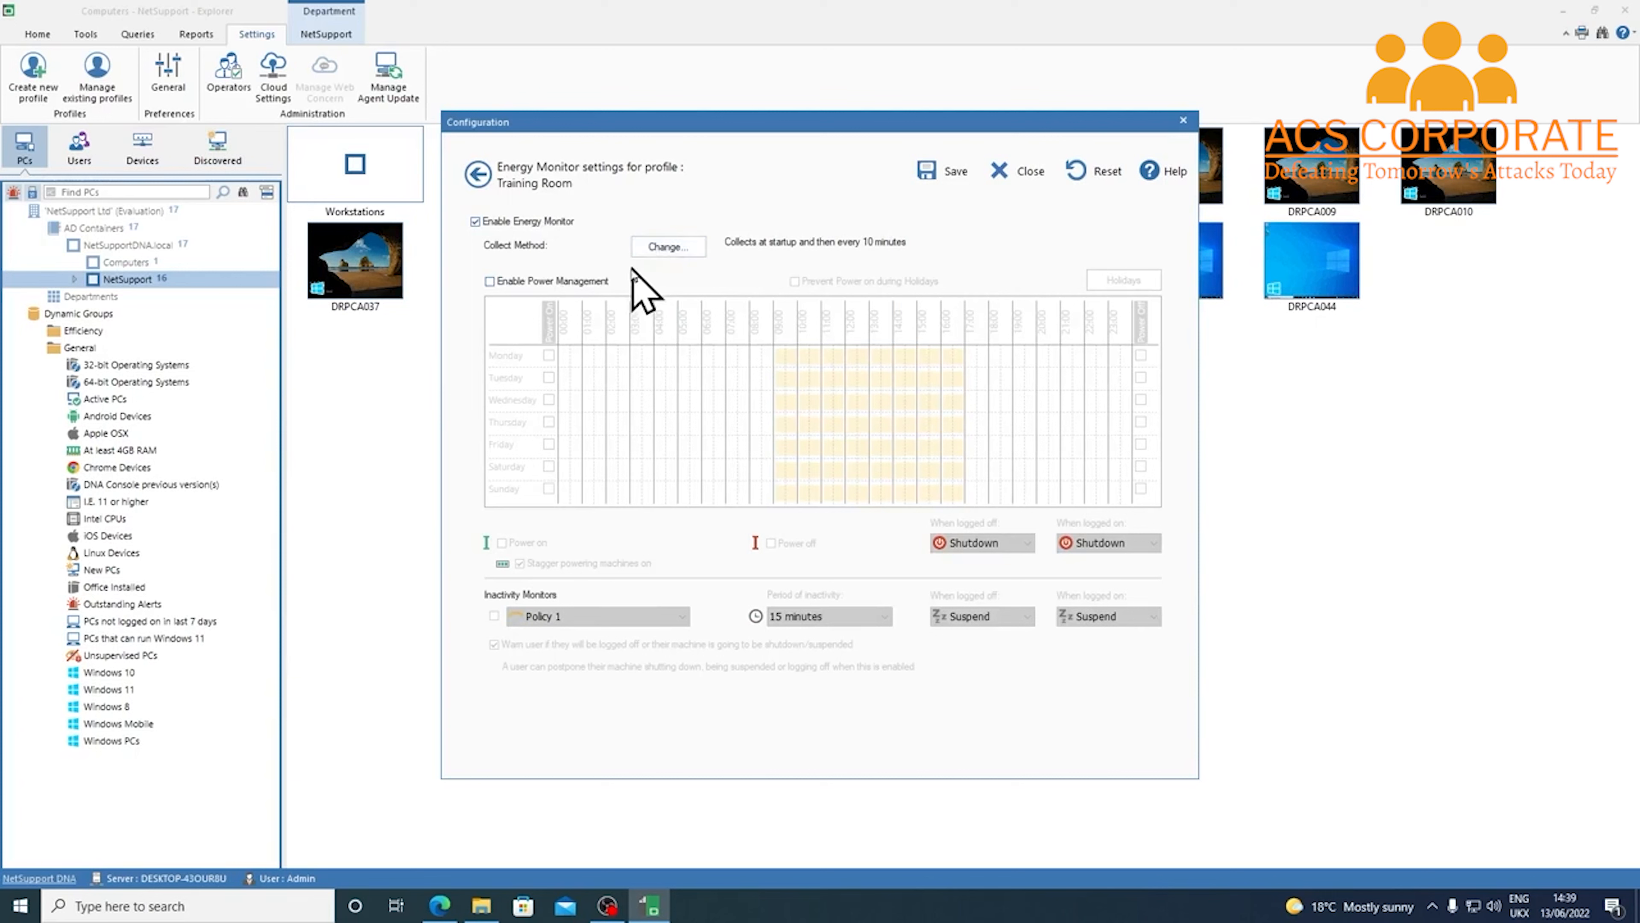
click(567, 285)
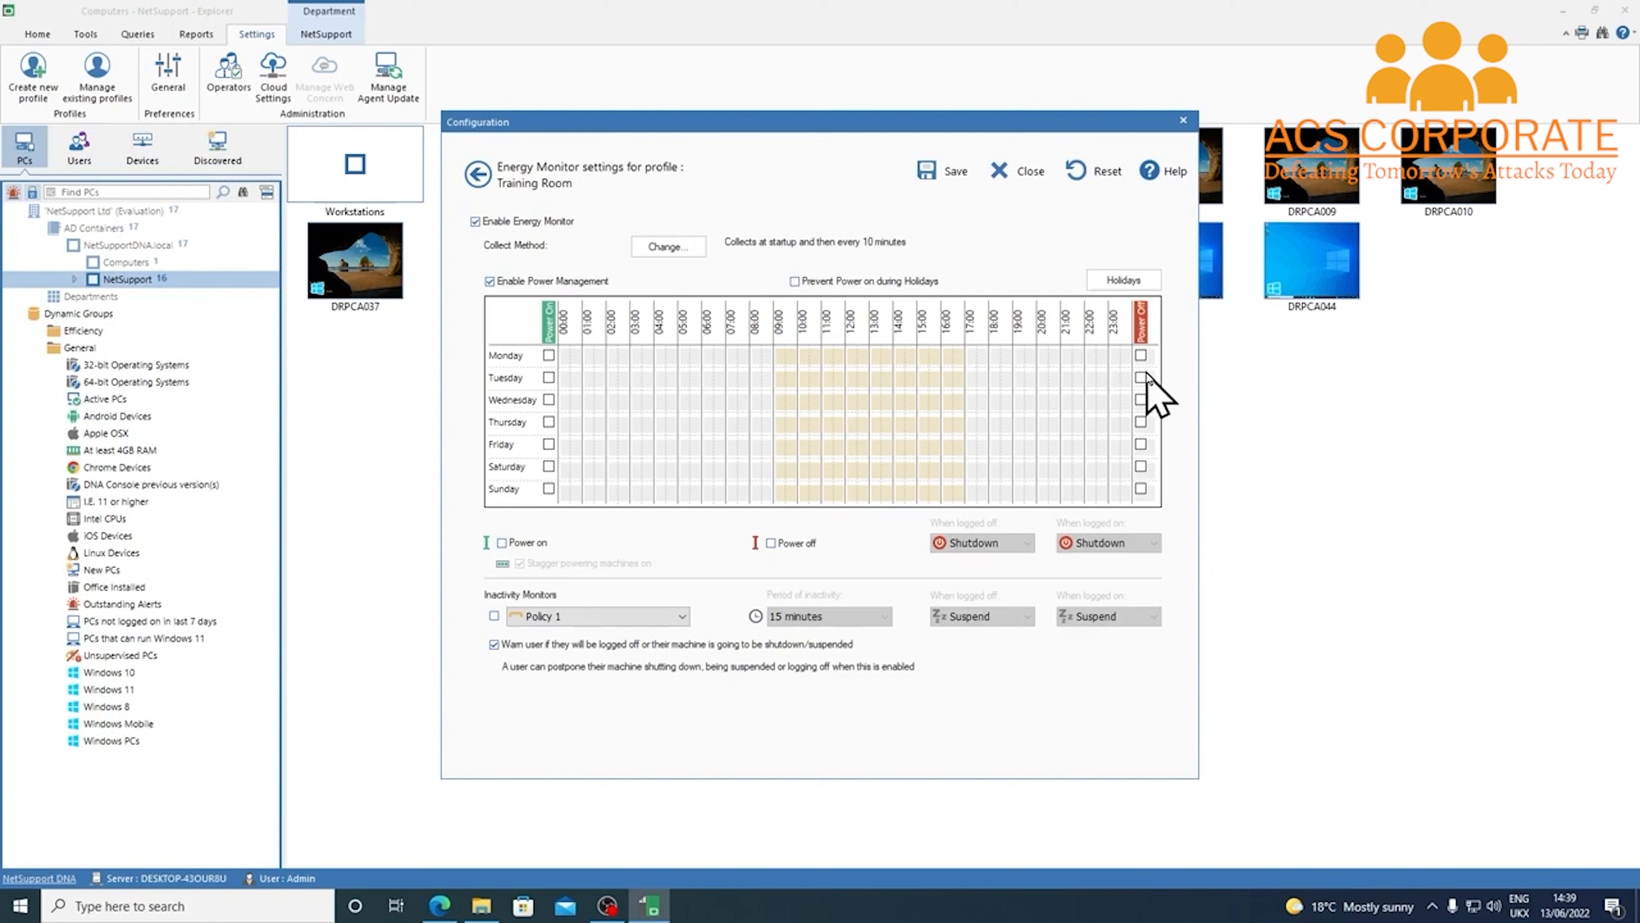
click(1141, 355)
click(1141, 377)
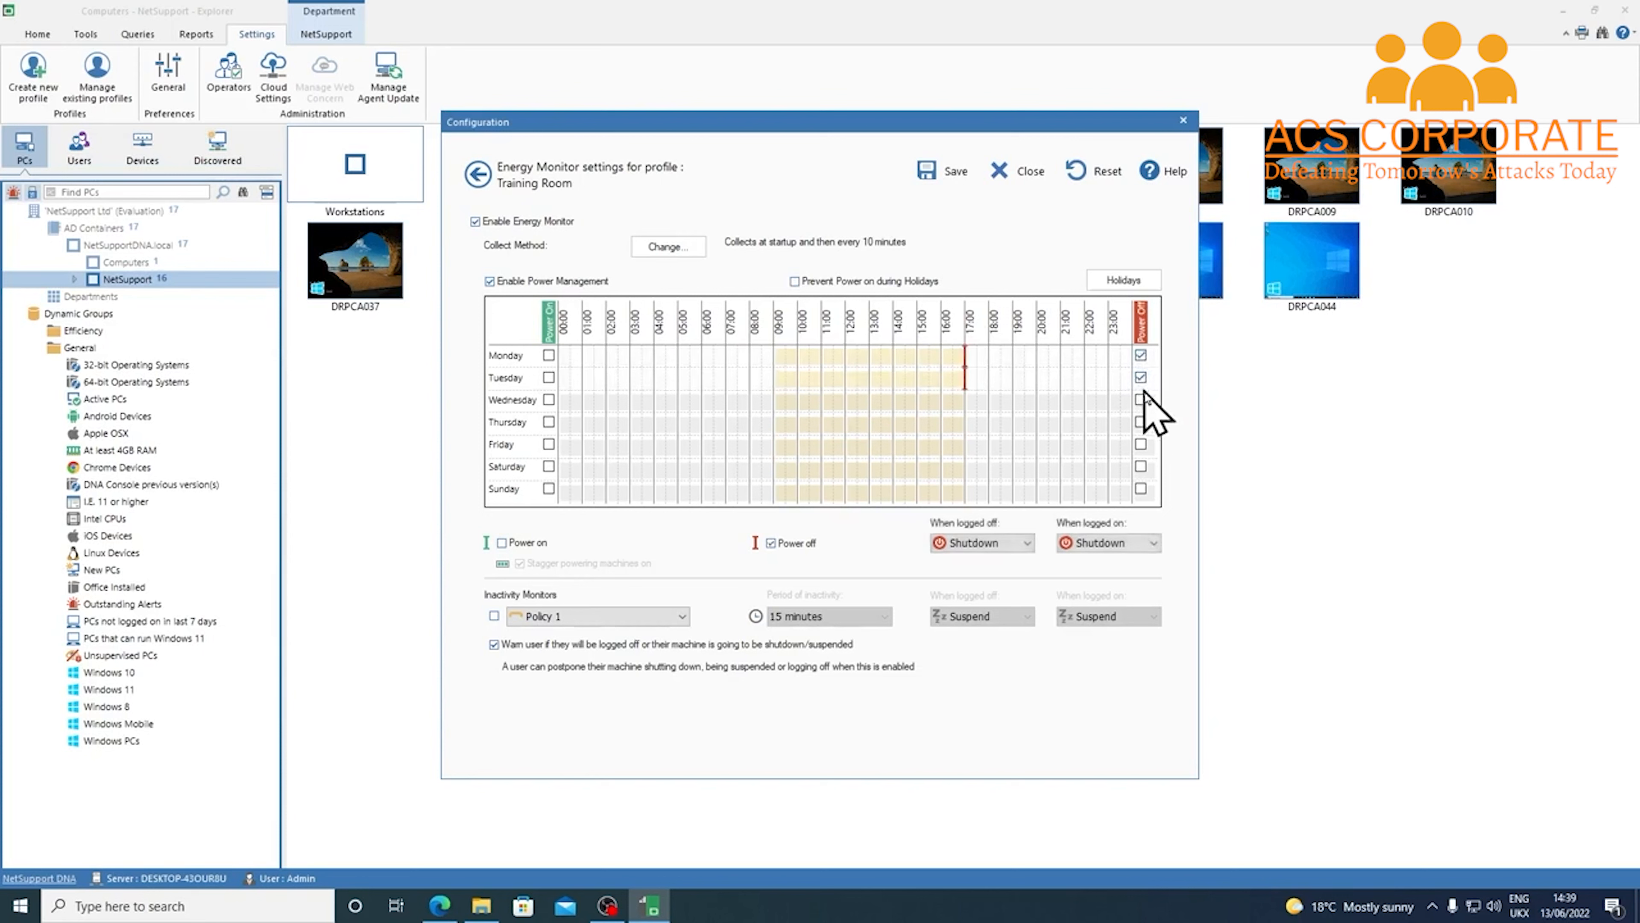
click(1141, 400)
click(1141, 421)
click(1141, 444)
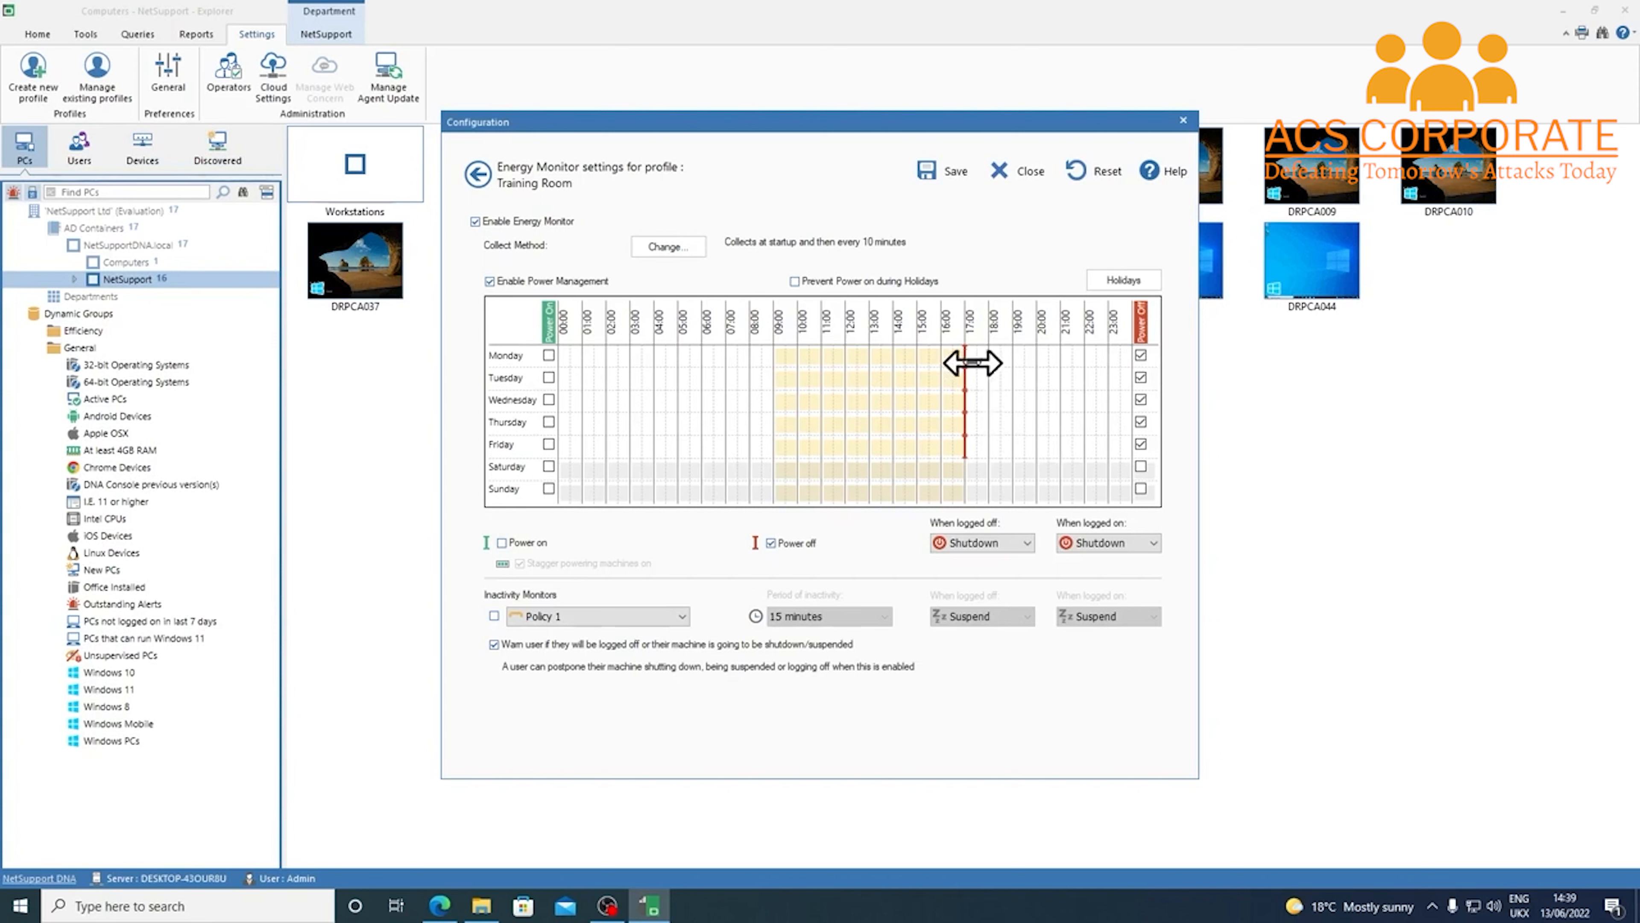
mouse_move(972, 356)
mouse_down()
mouse_move(995, 357)
mouse_move(976, 378)
mouse_move(990, 427)
mouse_move(968, 446)
mouse_move(989, 447)
mouse_up()
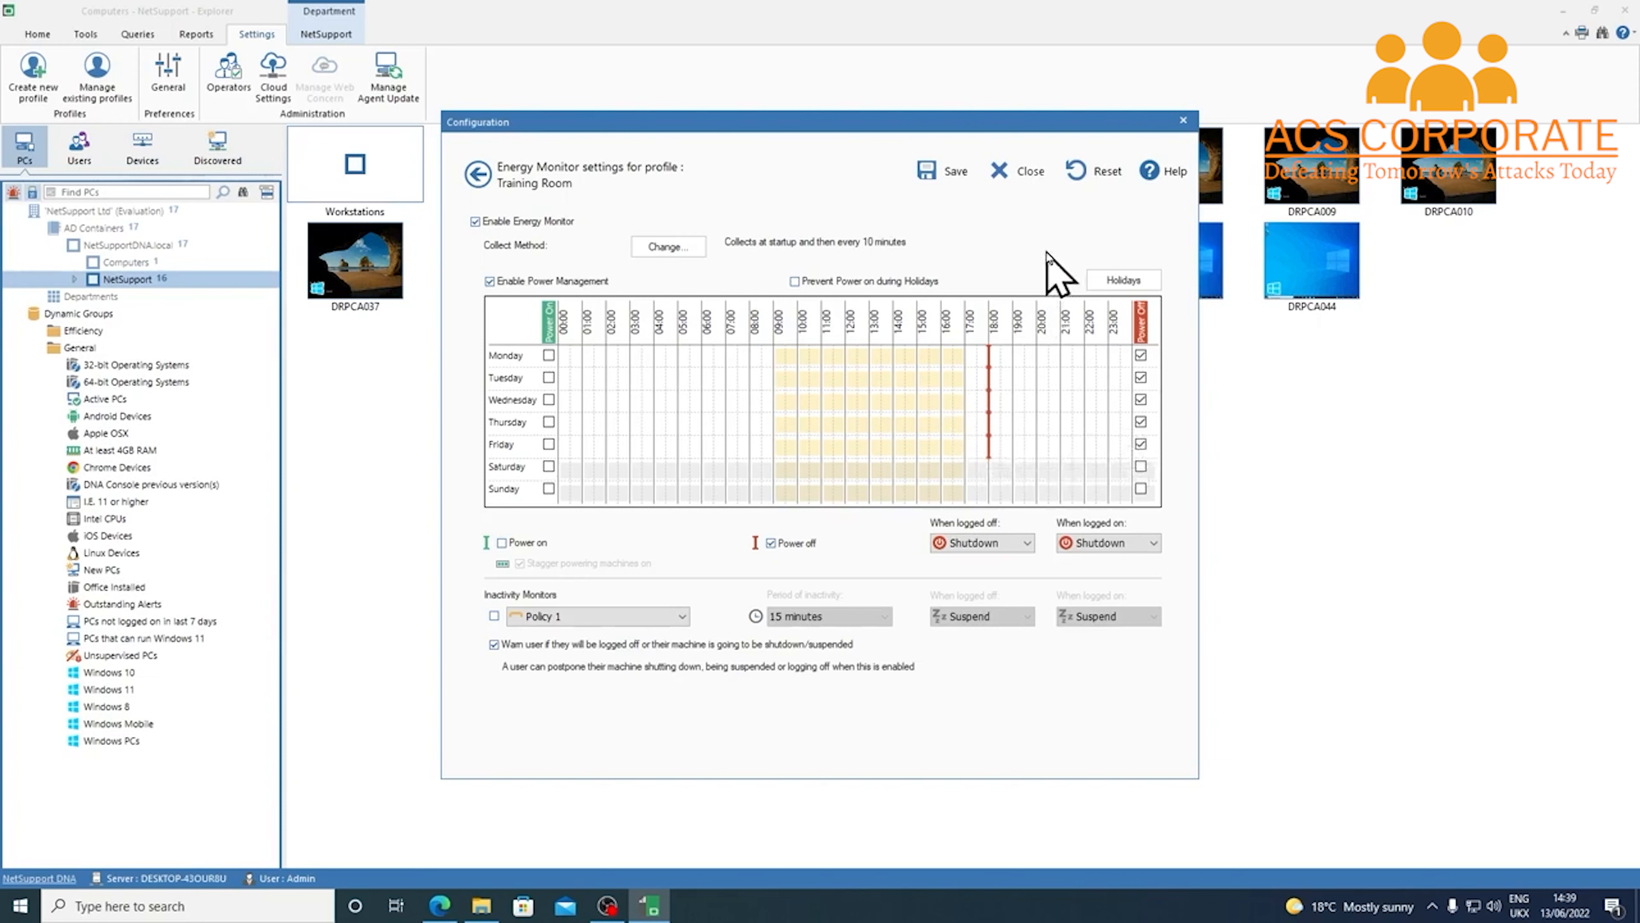
click(955, 173)
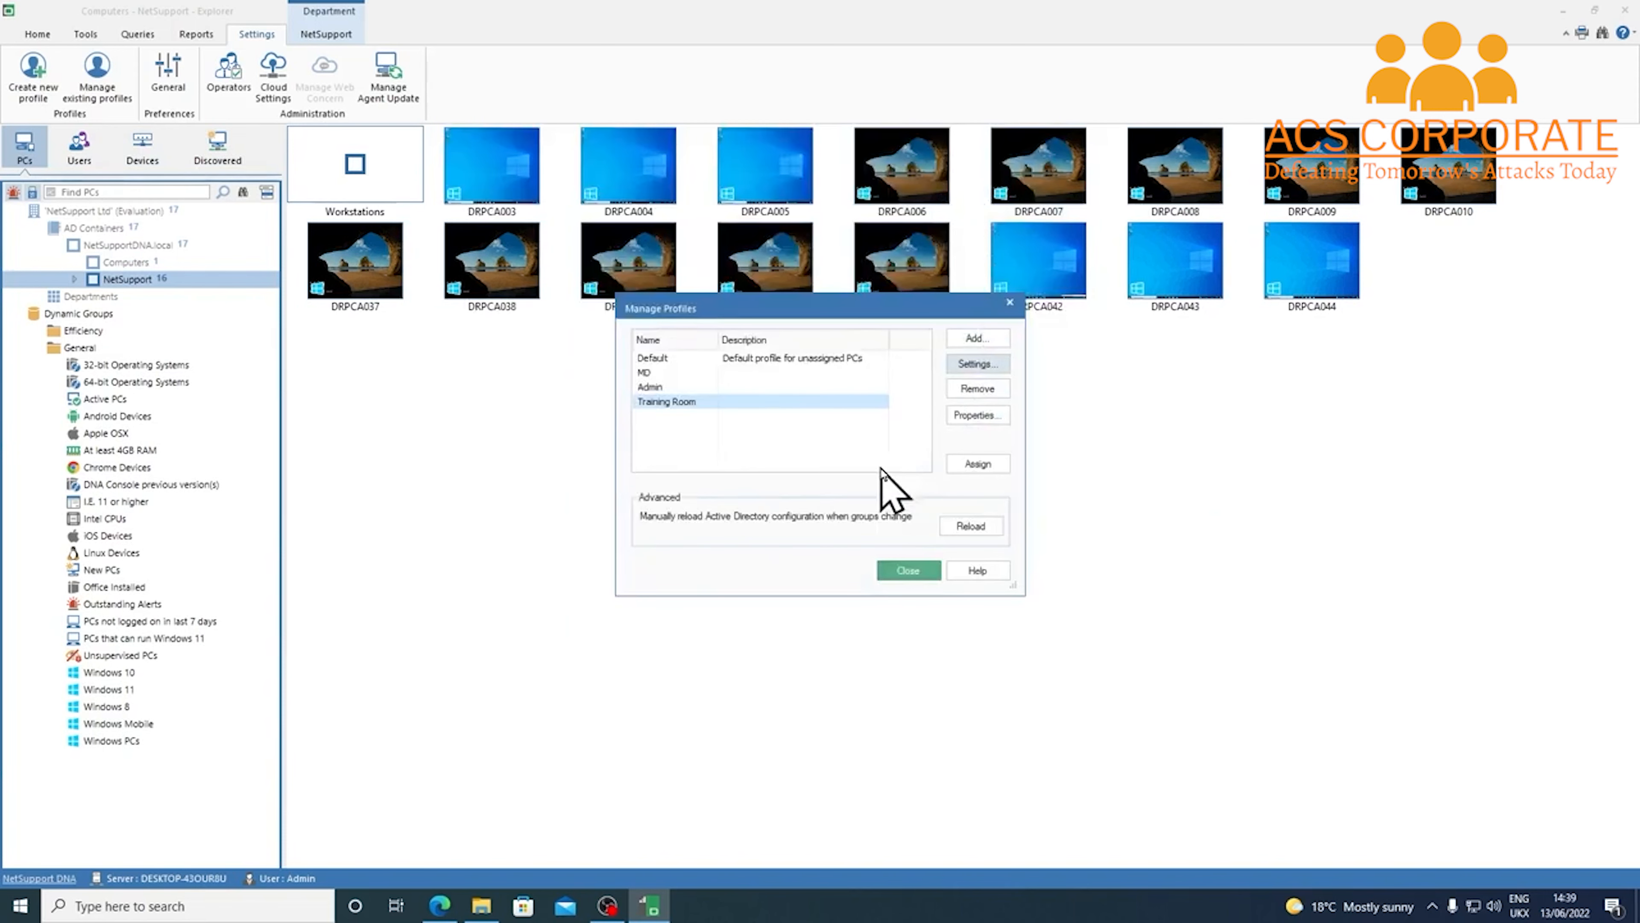
Assign the profile to NetSupportDNA.local > NetSupport > Workstations > Training Room, then close Manage Profiles
click(1000, 473)
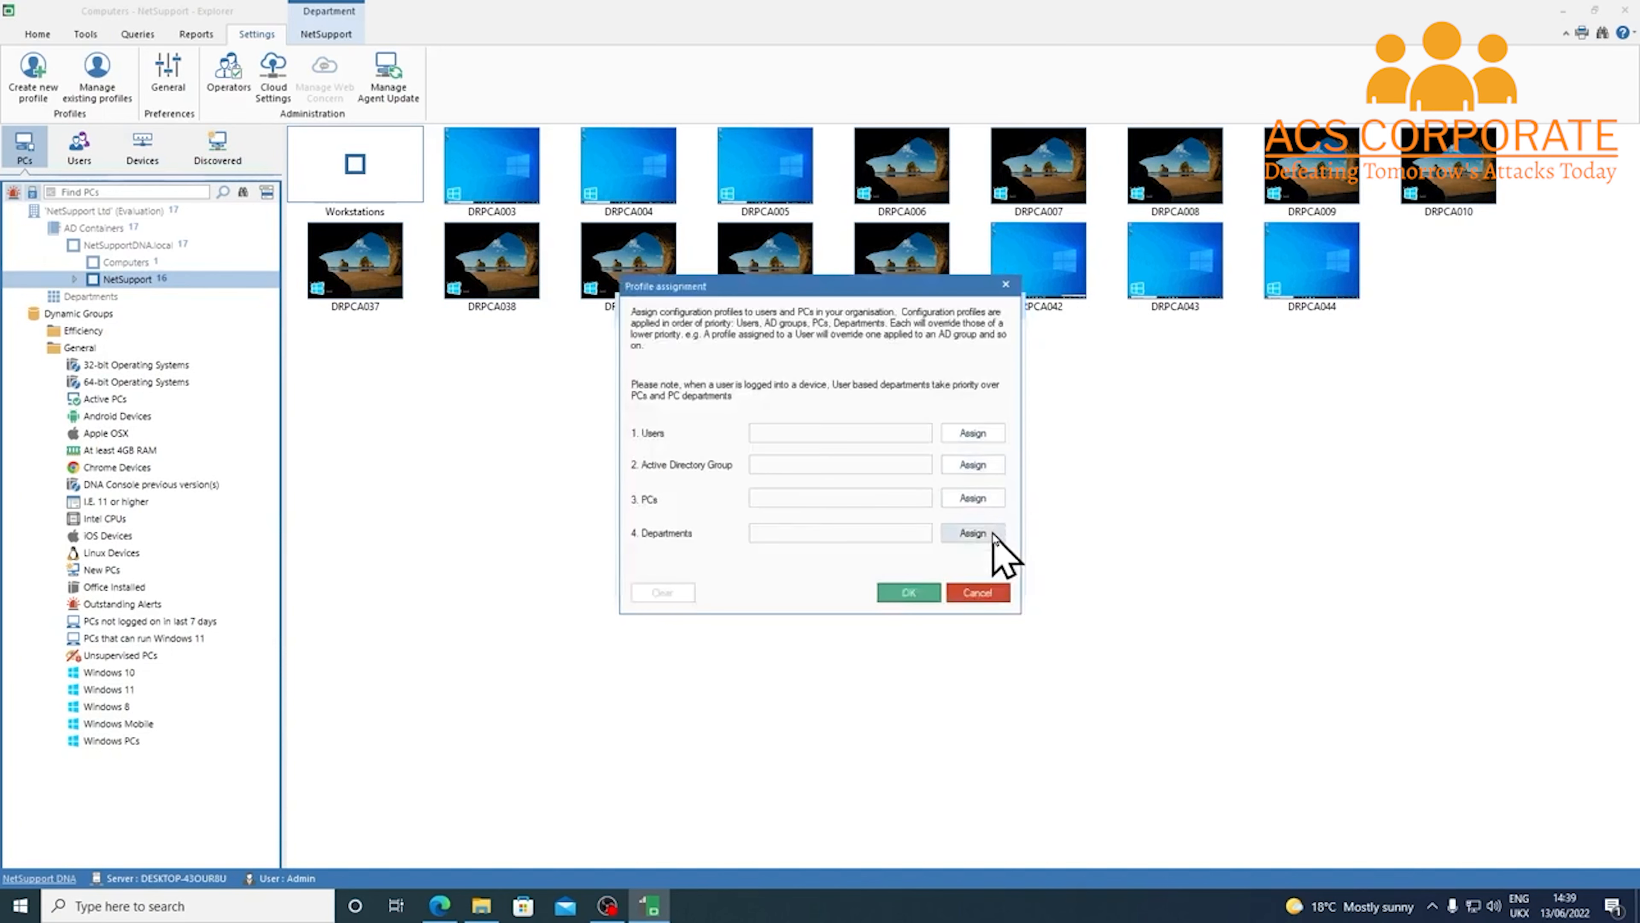
click(973, 533)
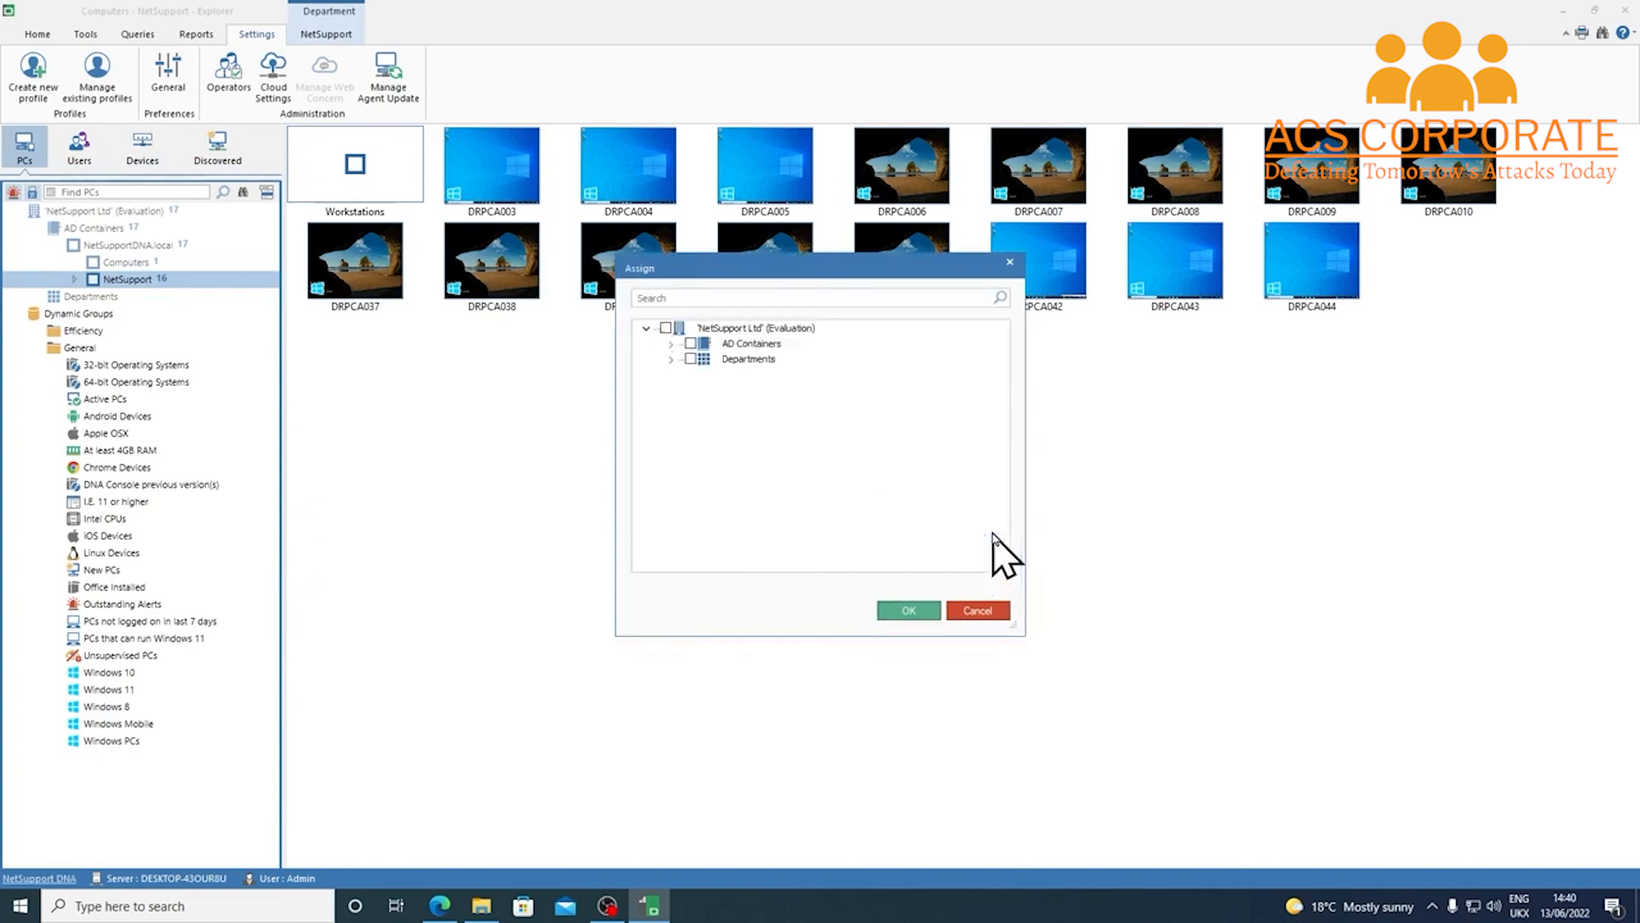
click(672, 344)
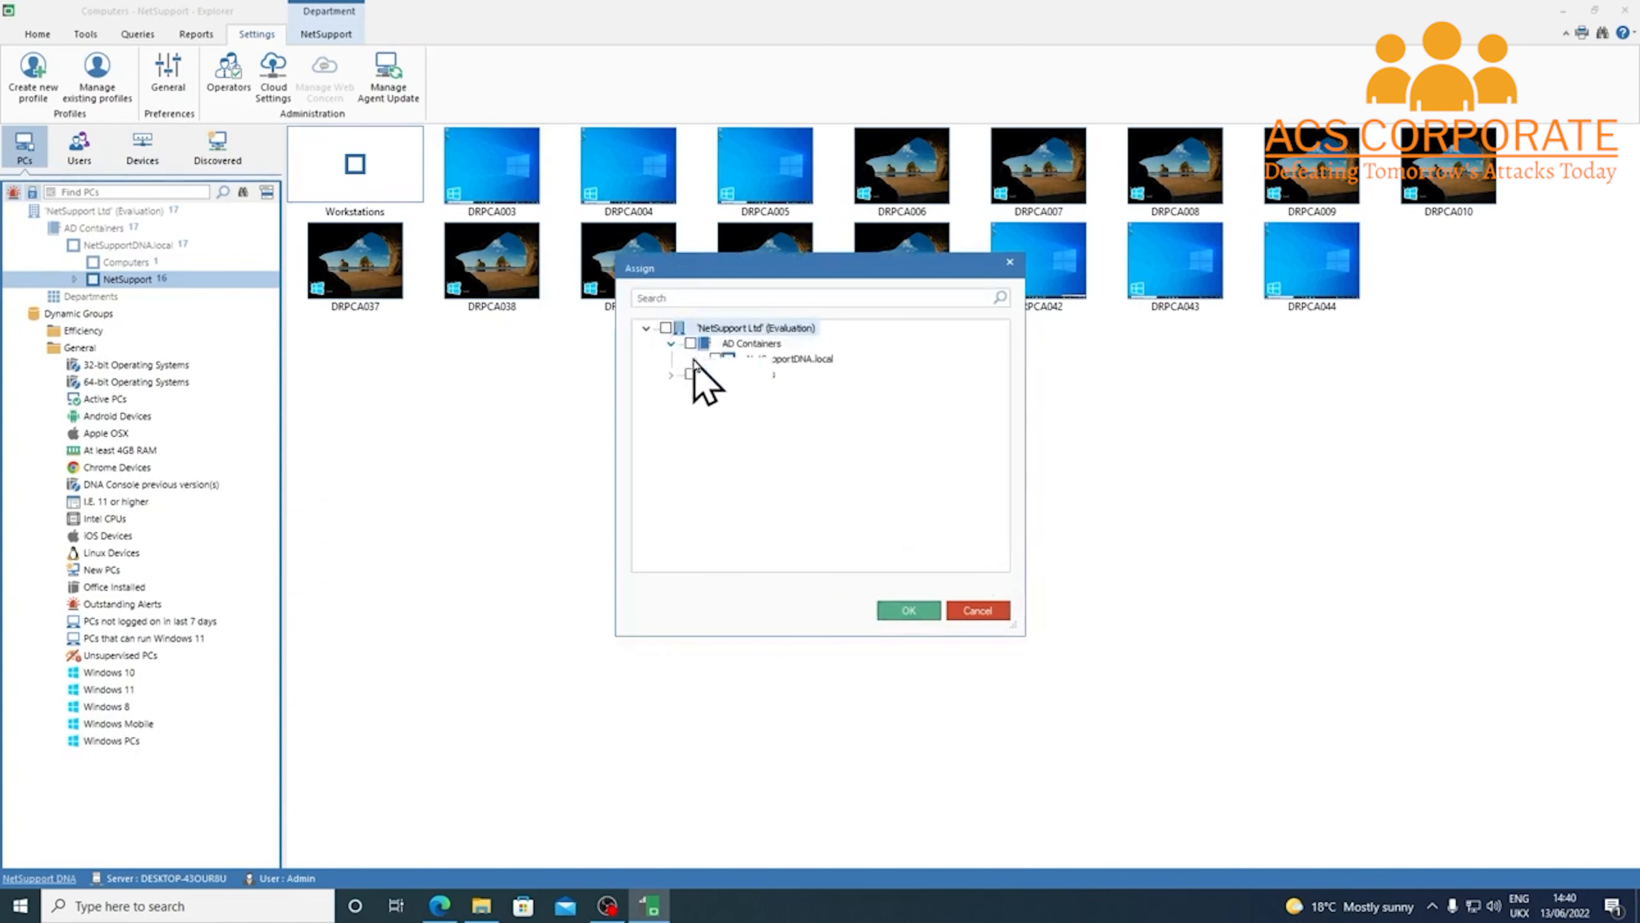
click(695, 360)
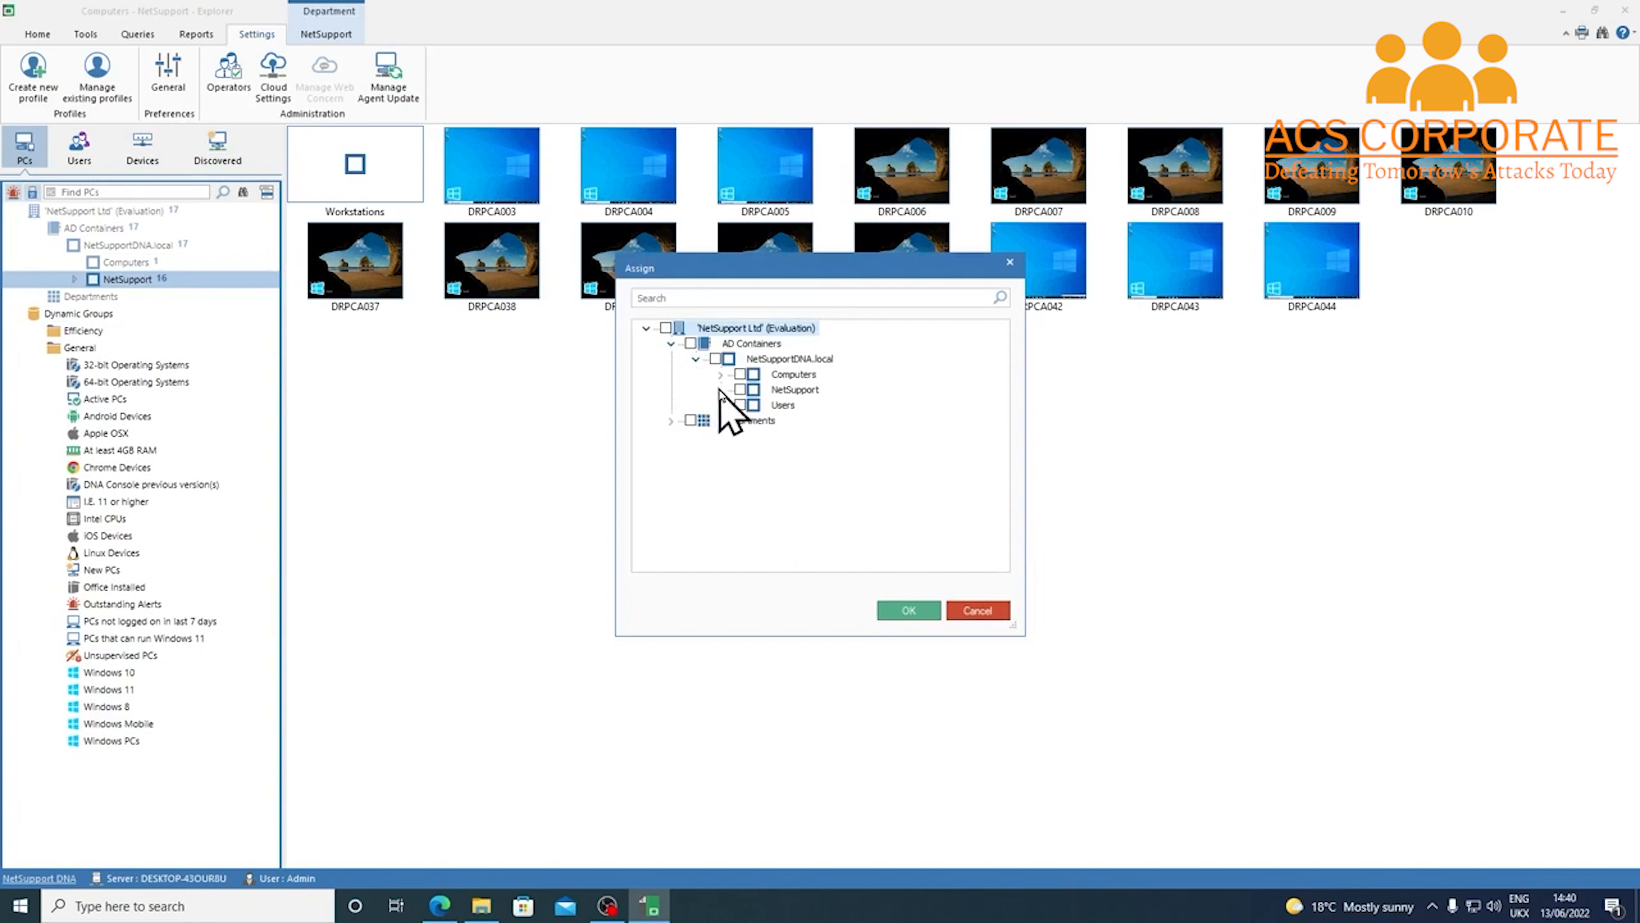
click(720, 390)
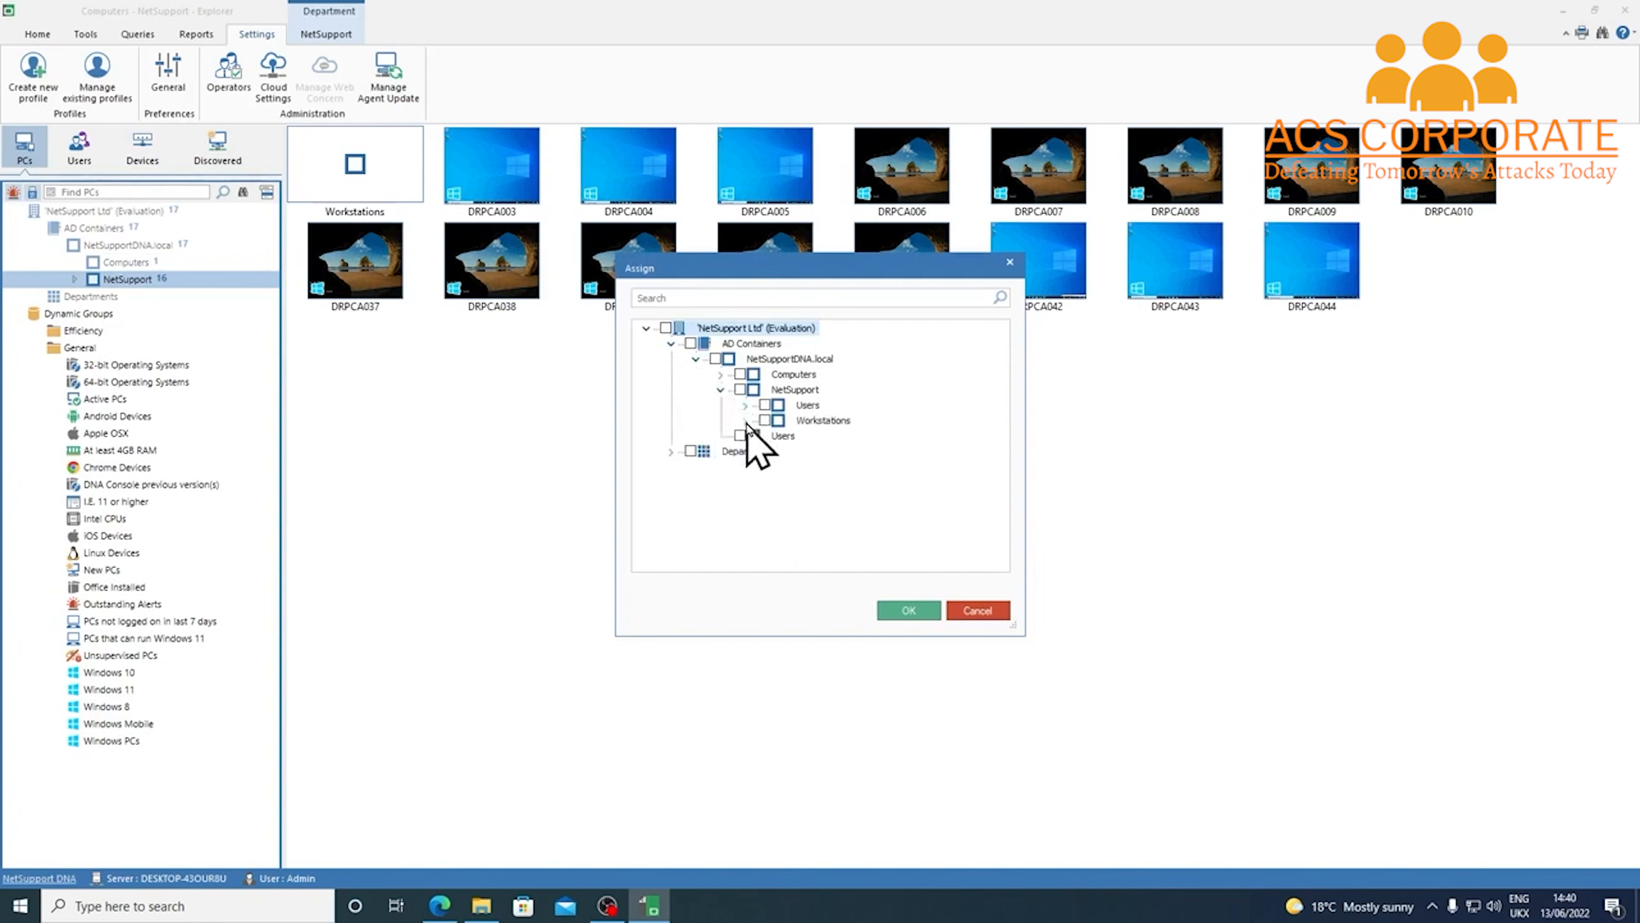
click(746, 421)
click(789, 497)
click(928, 614)
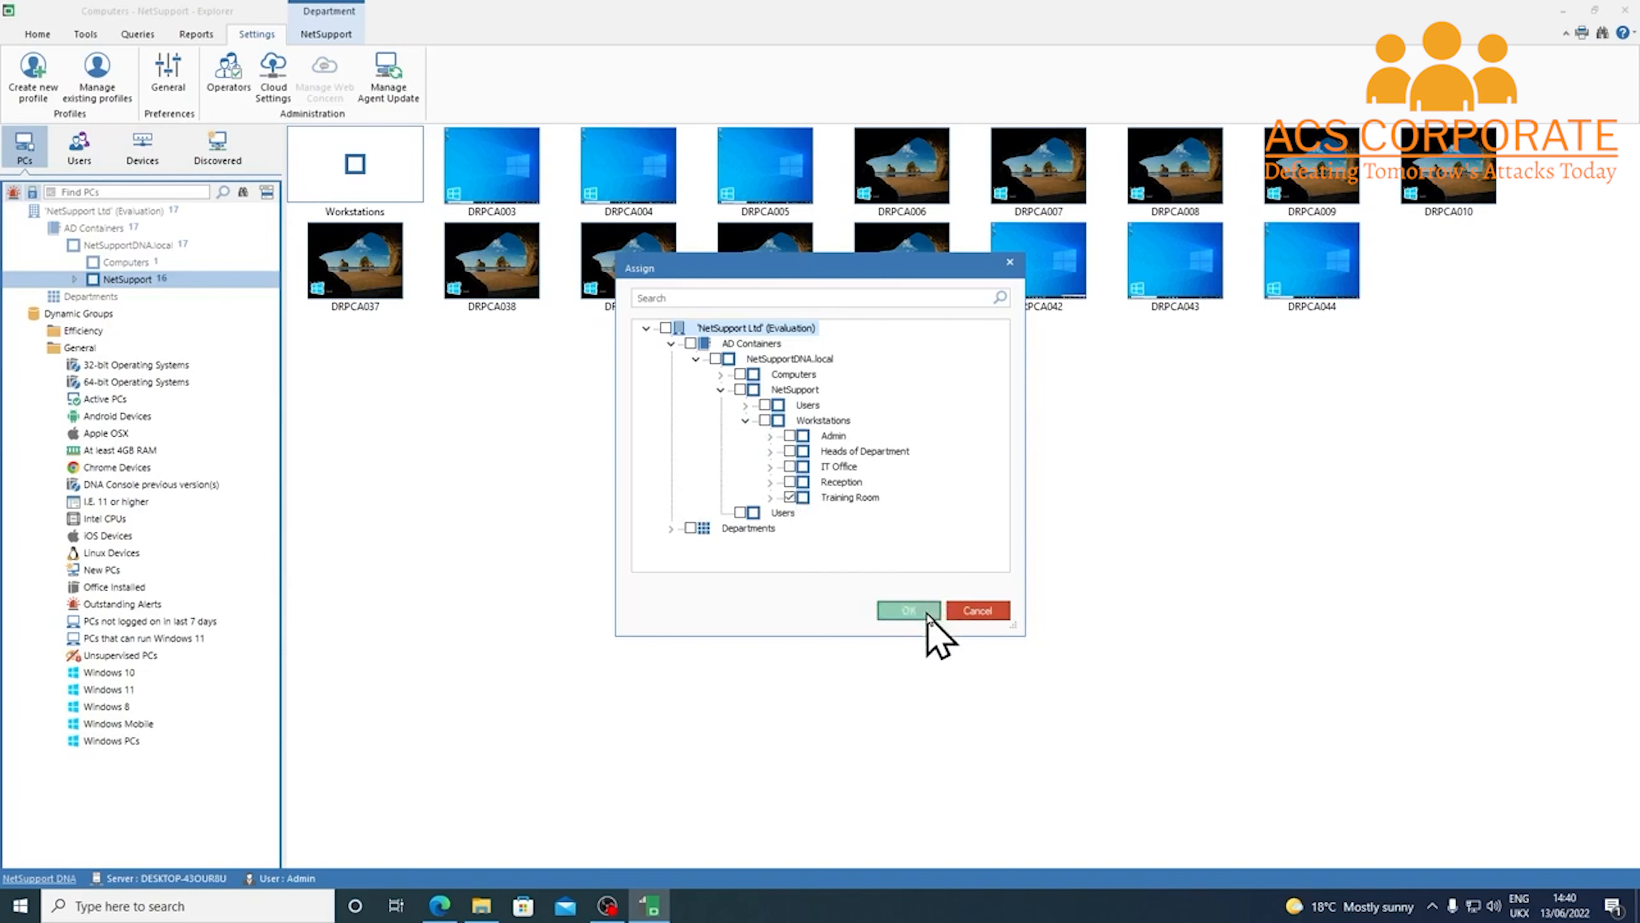
click(930, 591)
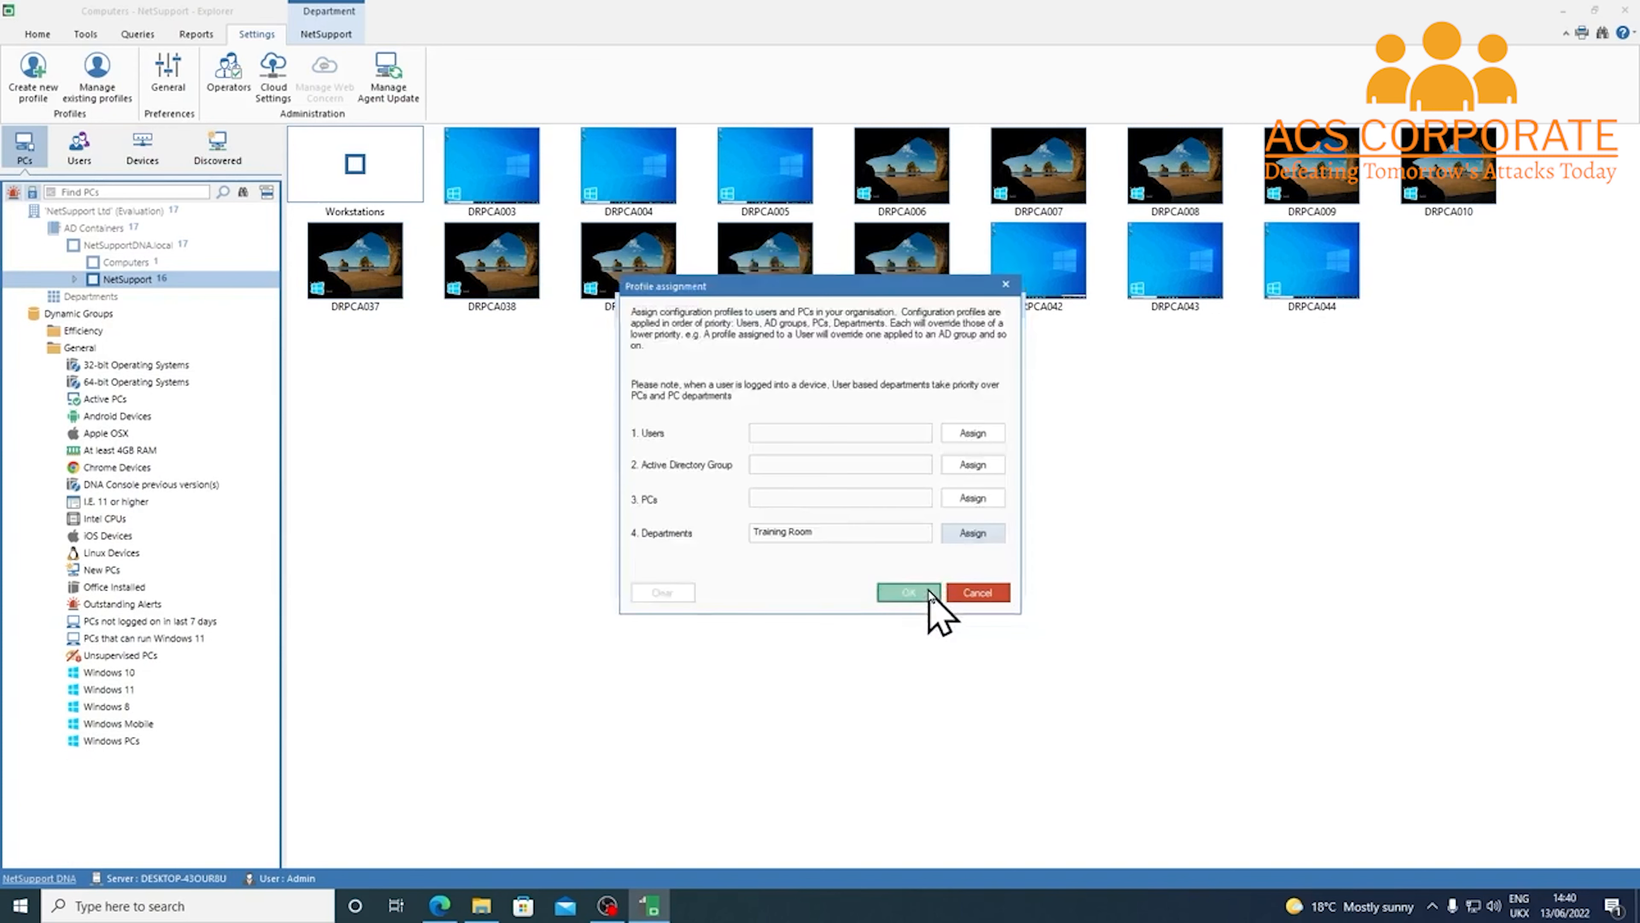
click(934, 573)
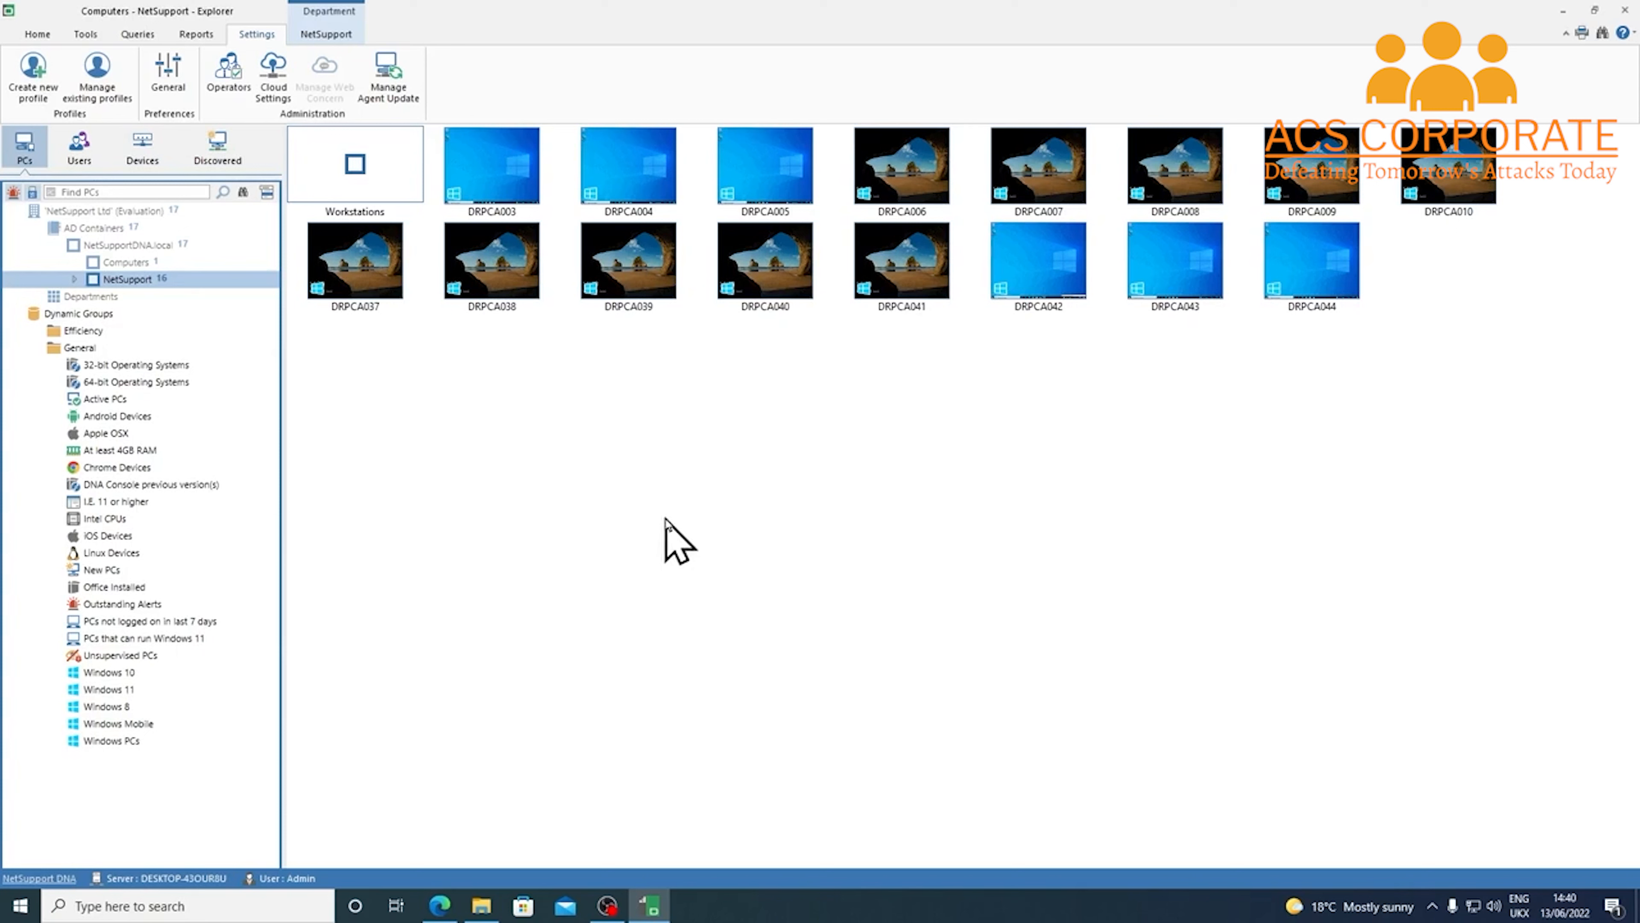
Look over the power management actions available for the NetSupport container
right_click(146, 288)
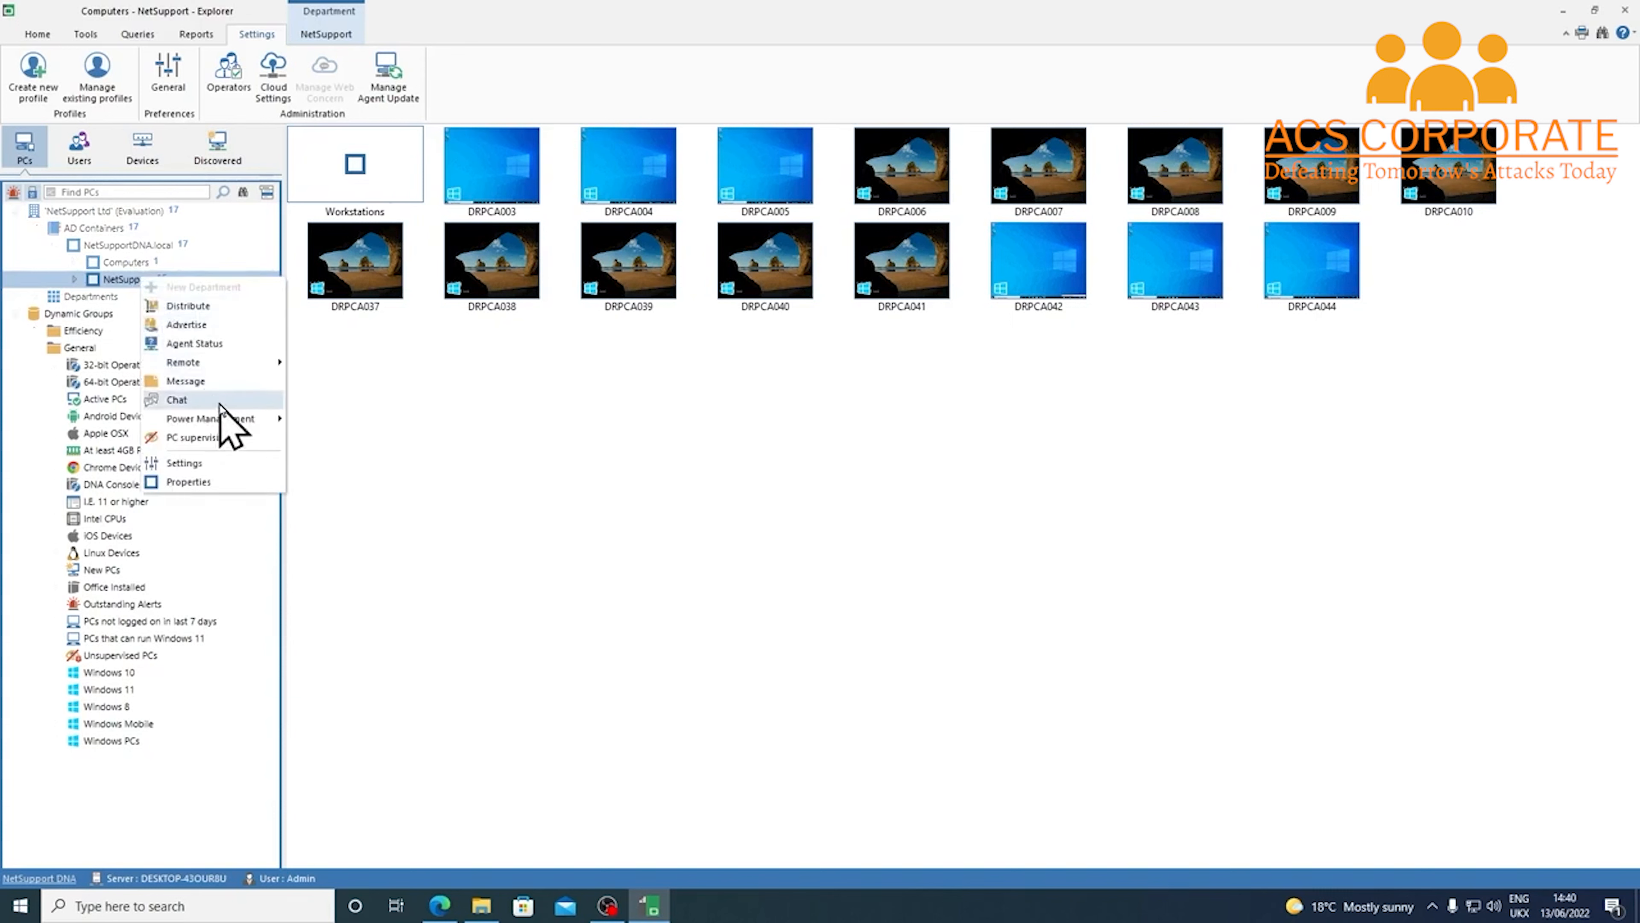
mouse_move(244, 418)
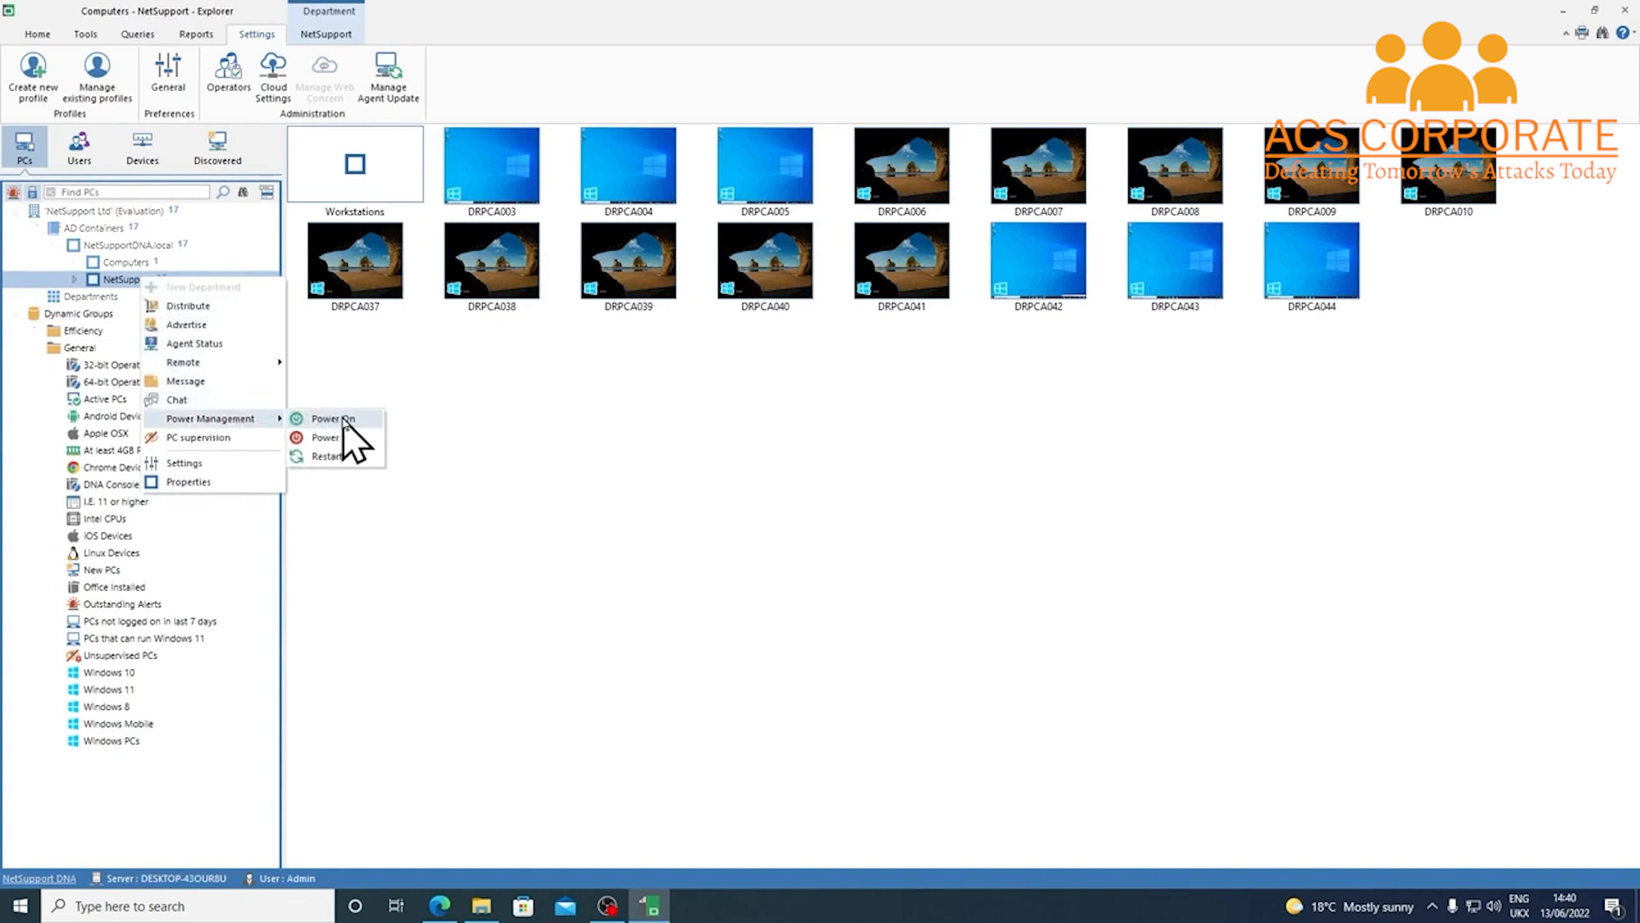
click(355, 367)
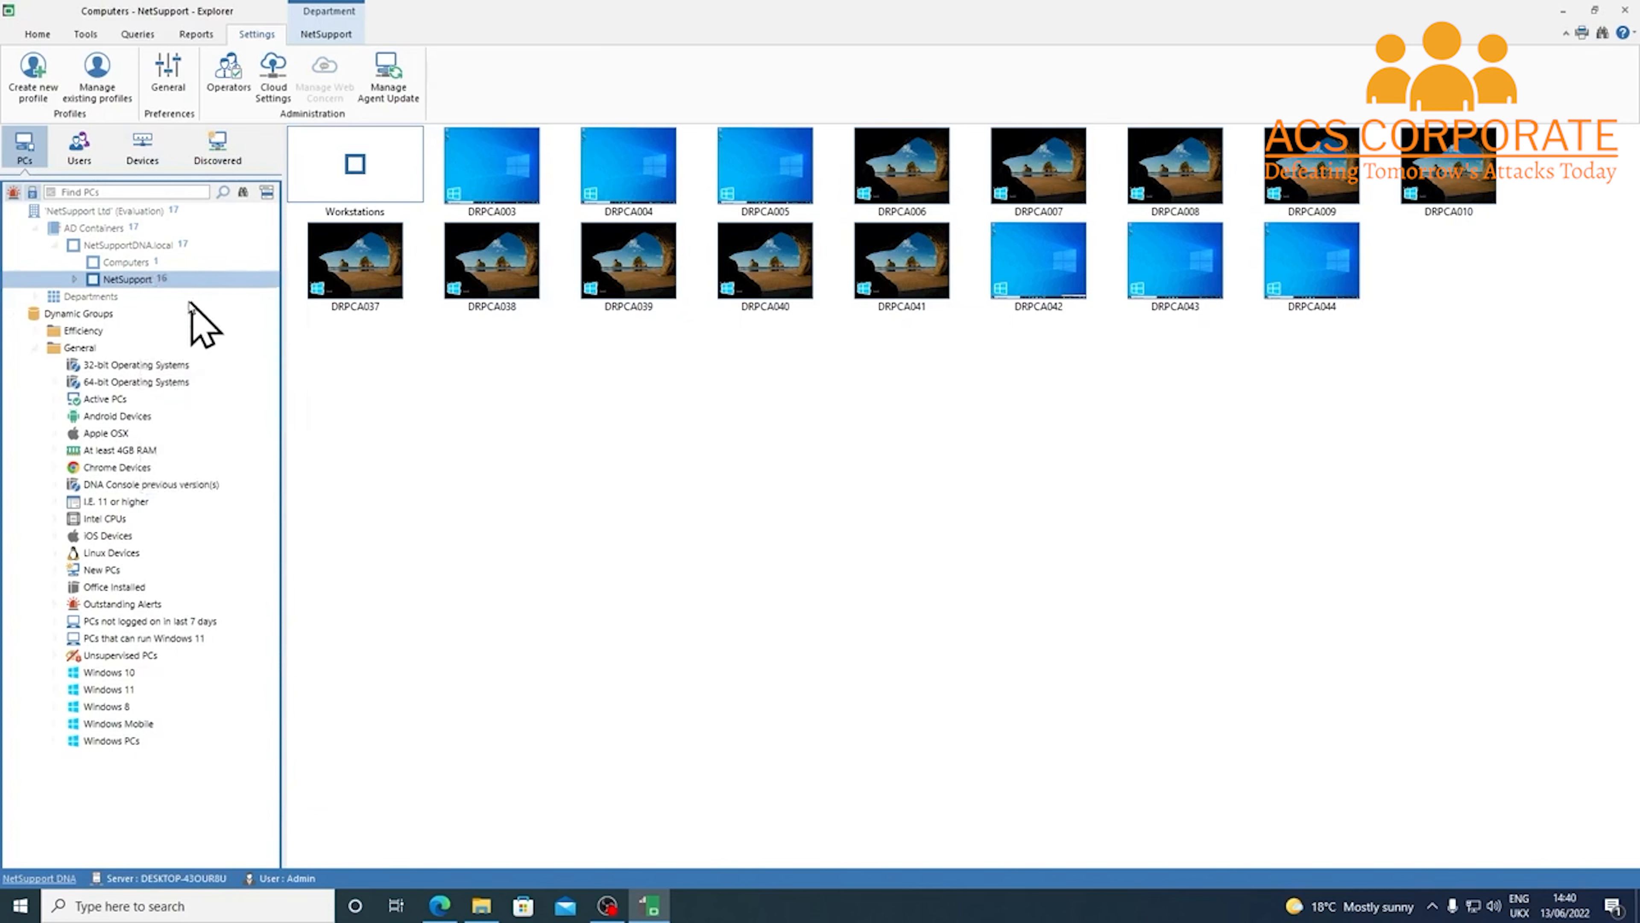
Expand NetSupport > Workstations and bring up the Training Room department's actions
click(73, 280)
click(94, 296)
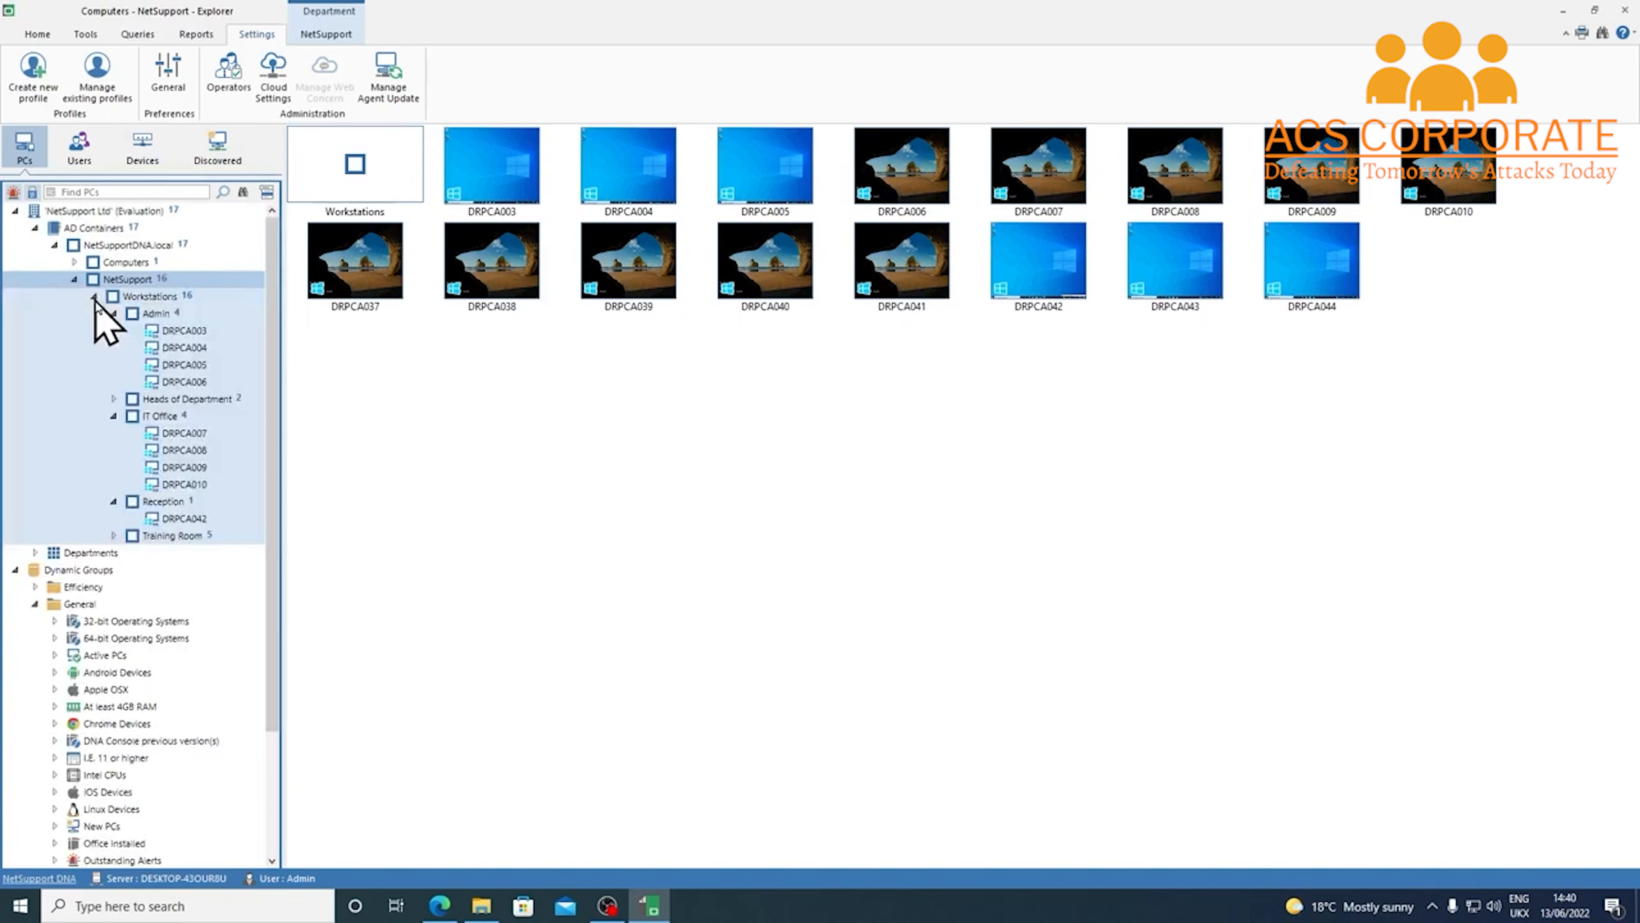
right_click(192, 536)
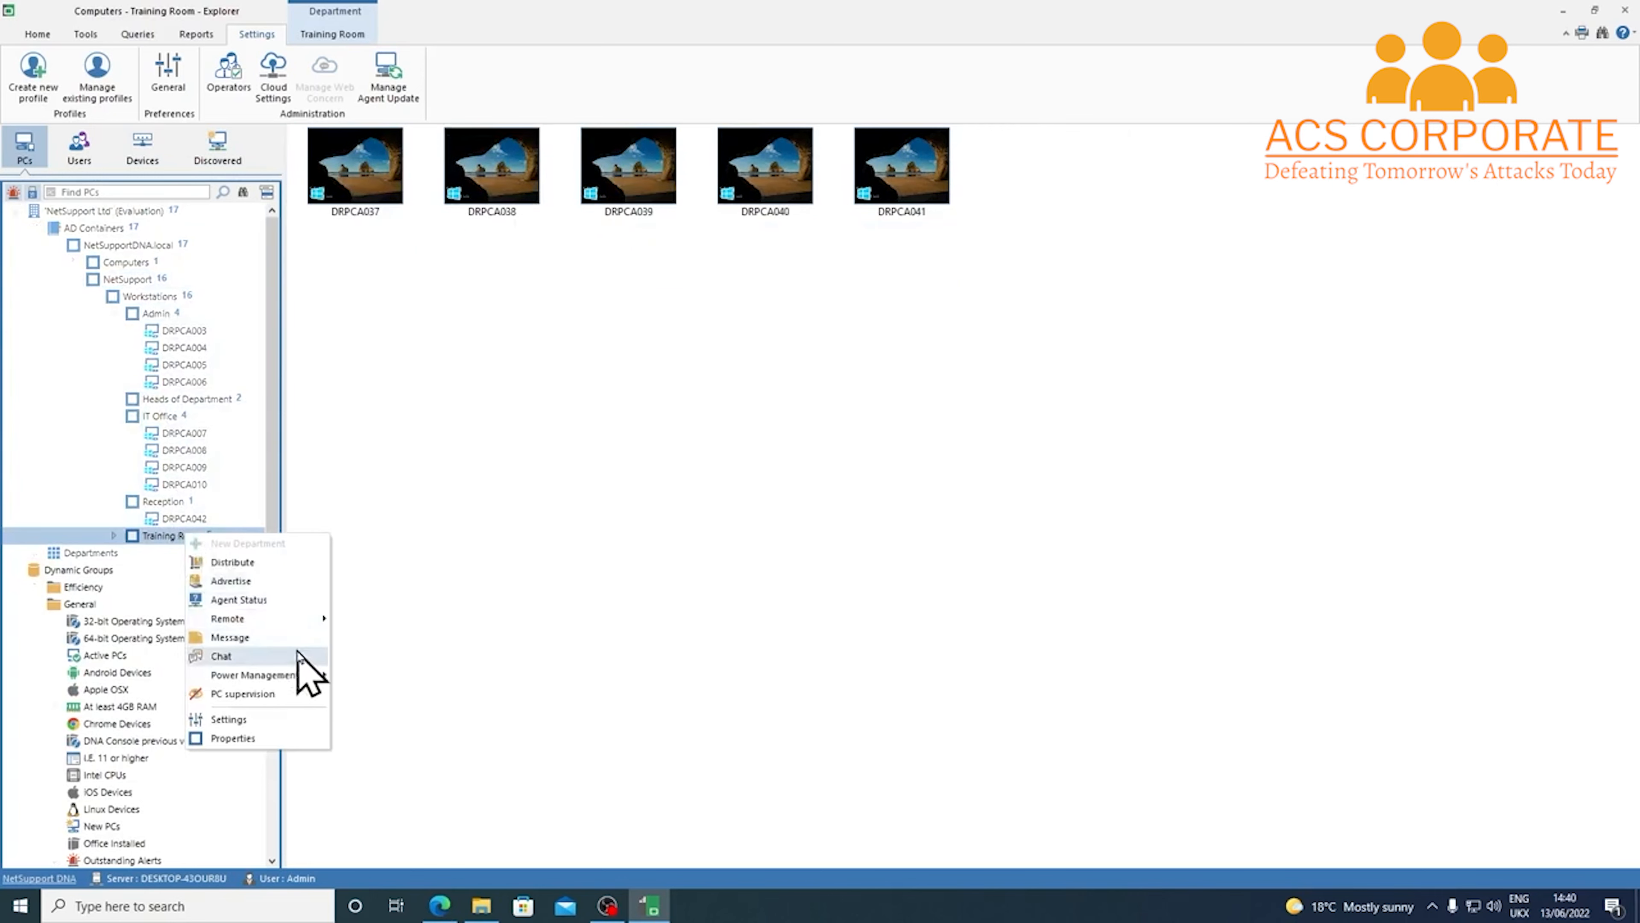
mouse_move(319, 679)
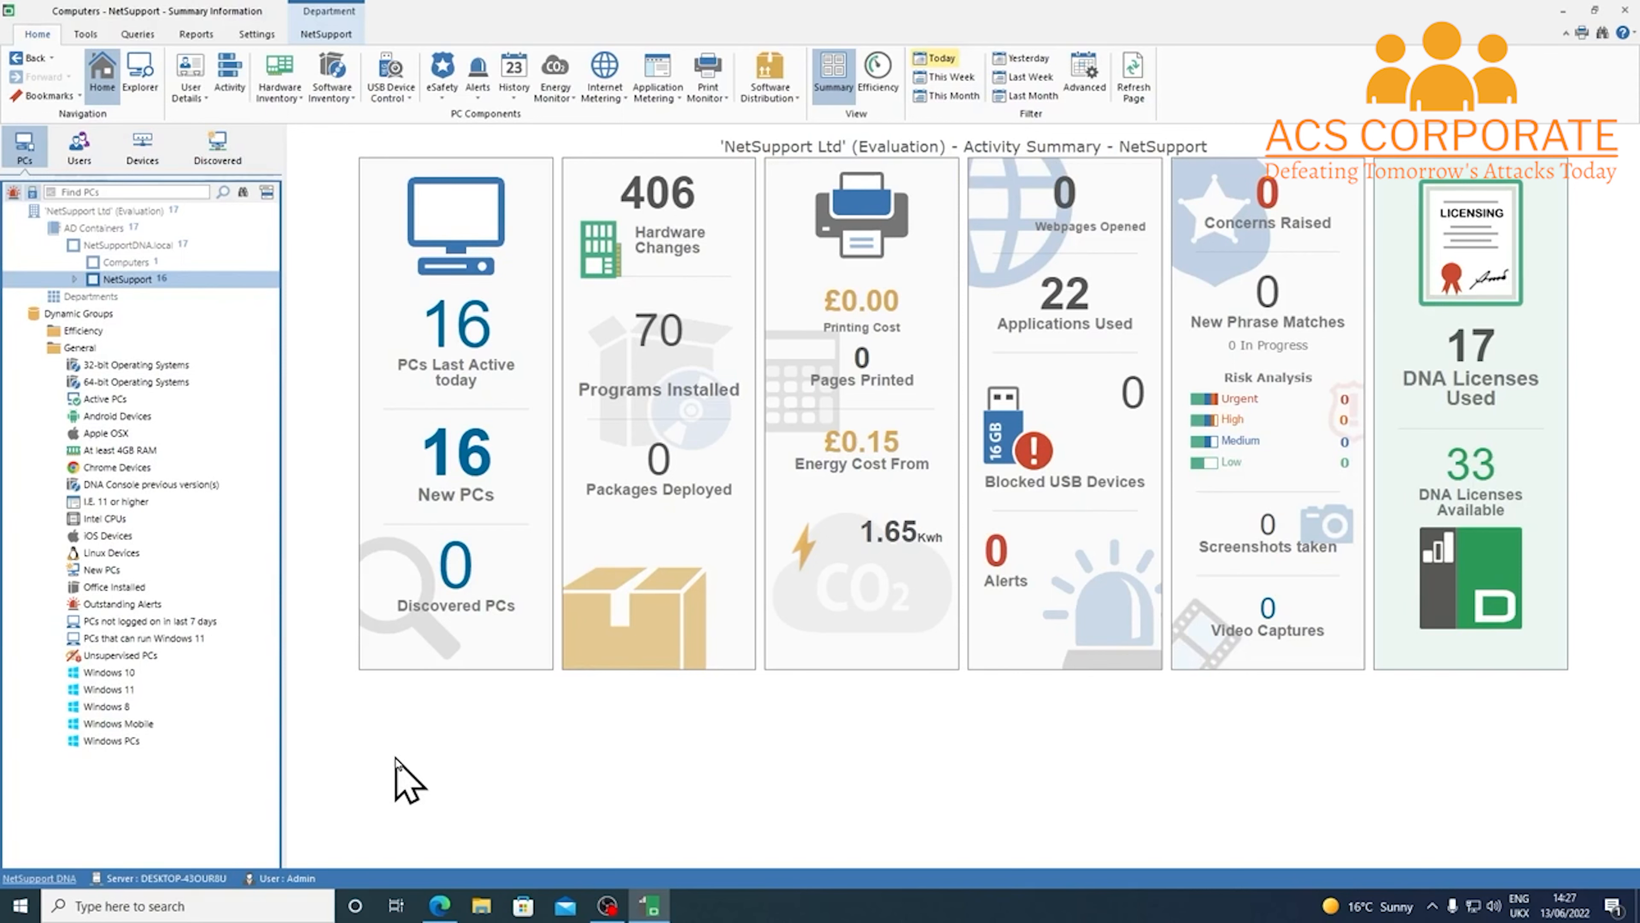
Switch the NetSupport container to the Explorer list of its PCs
click(144, 79)
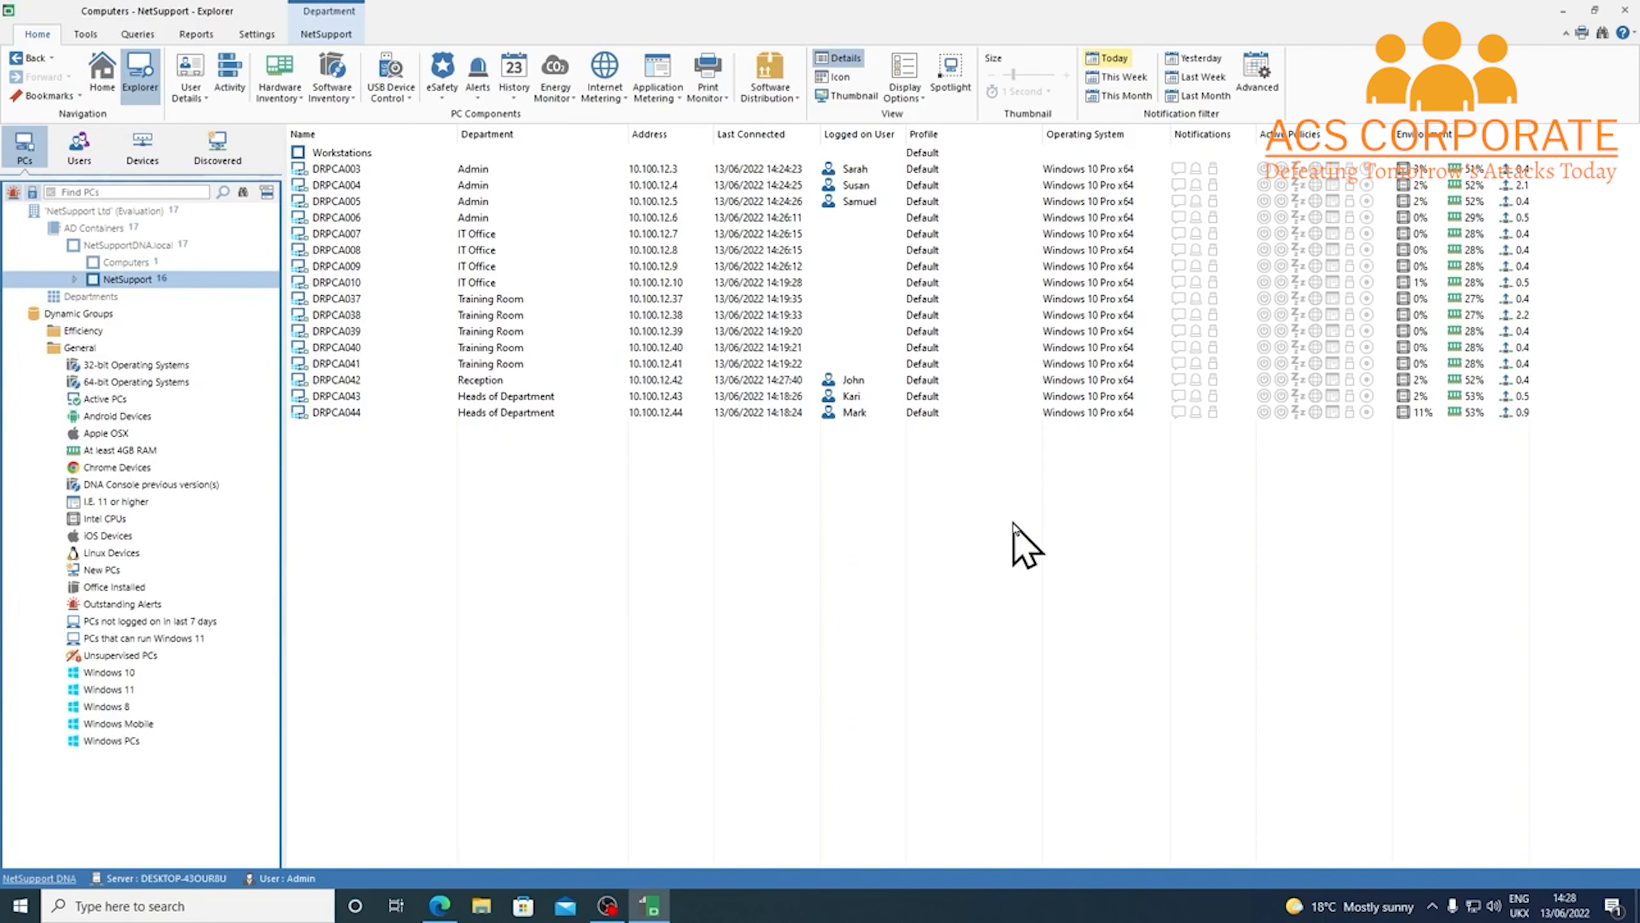
Switch the NetSupport PCs to Thumbnail view
click(849, 96)
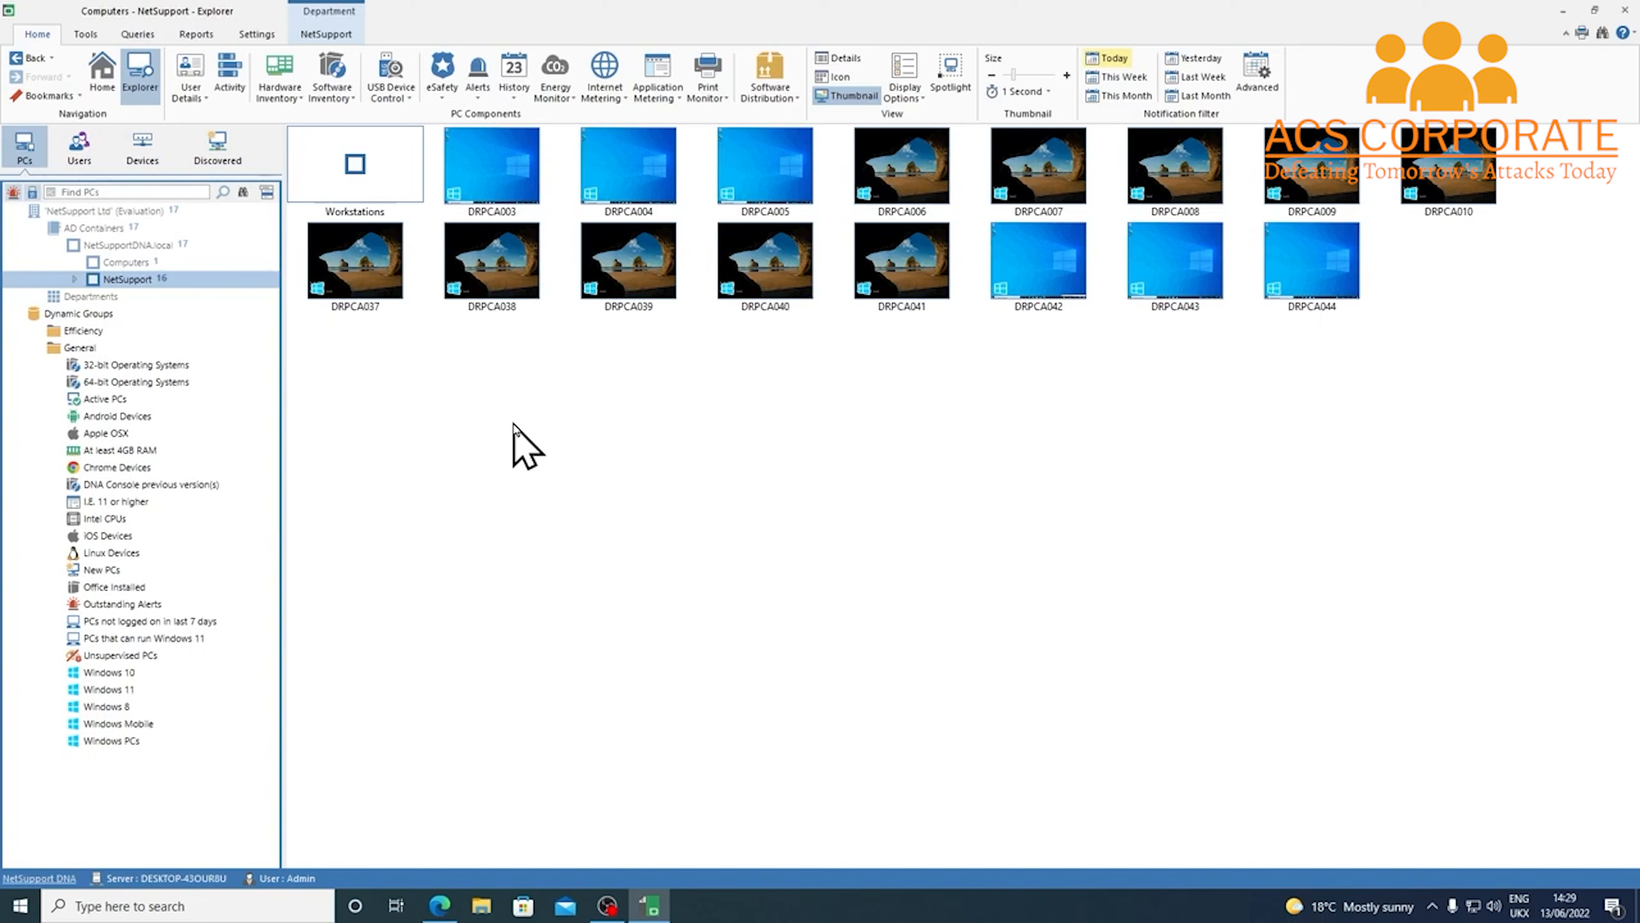
Add a new profile named MD, copied from Empty
click(251, 36)
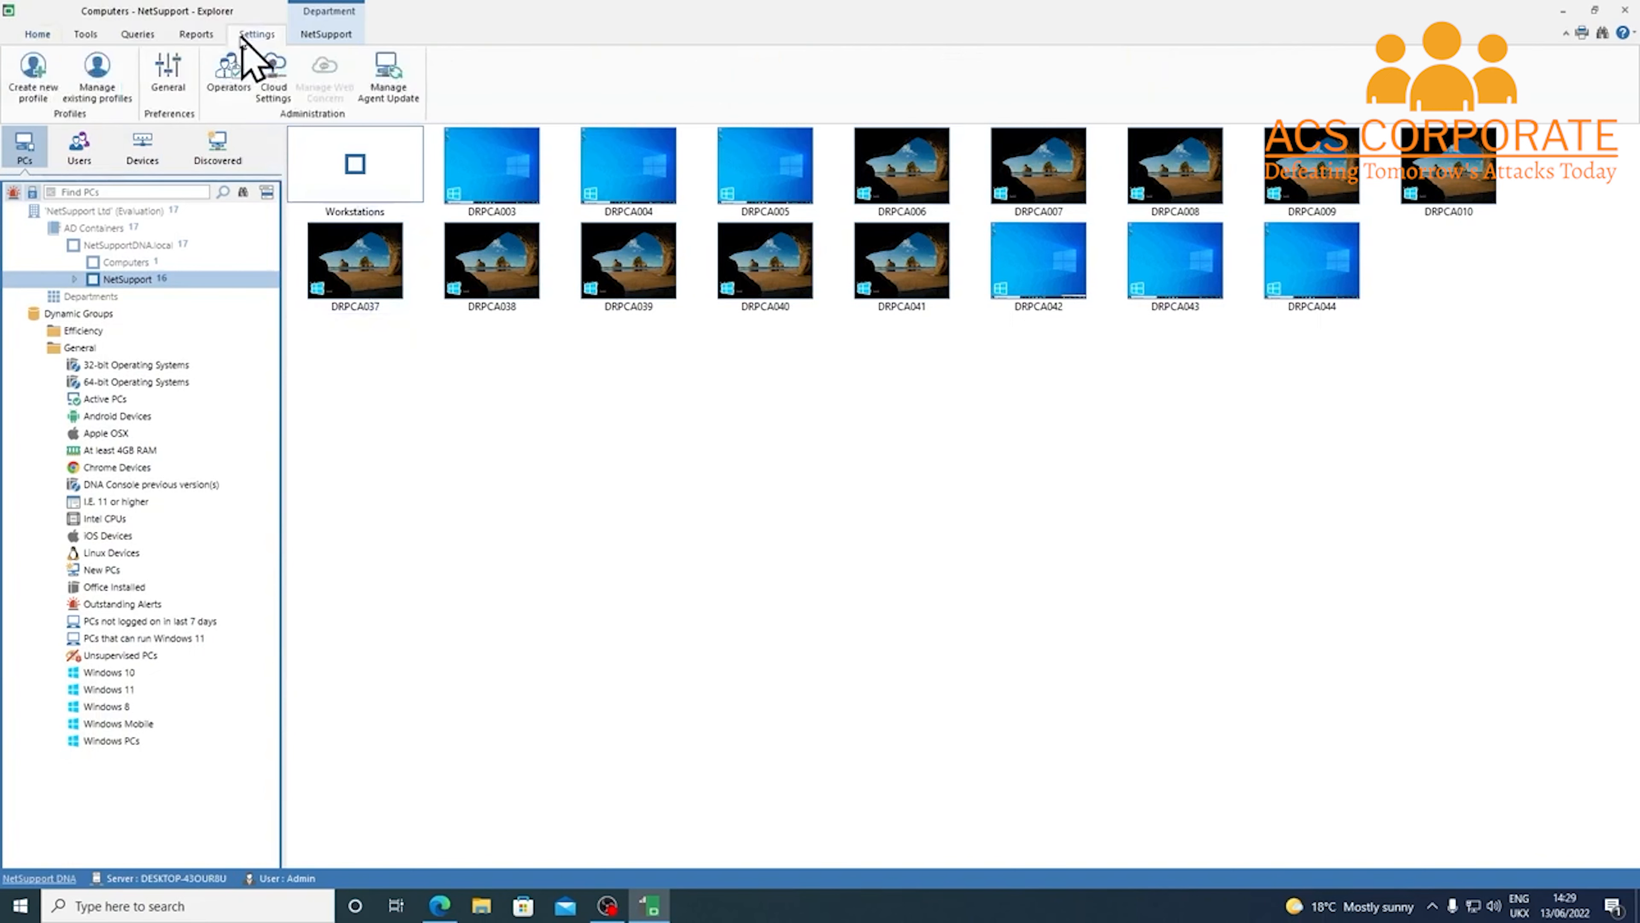
click(117, 102)
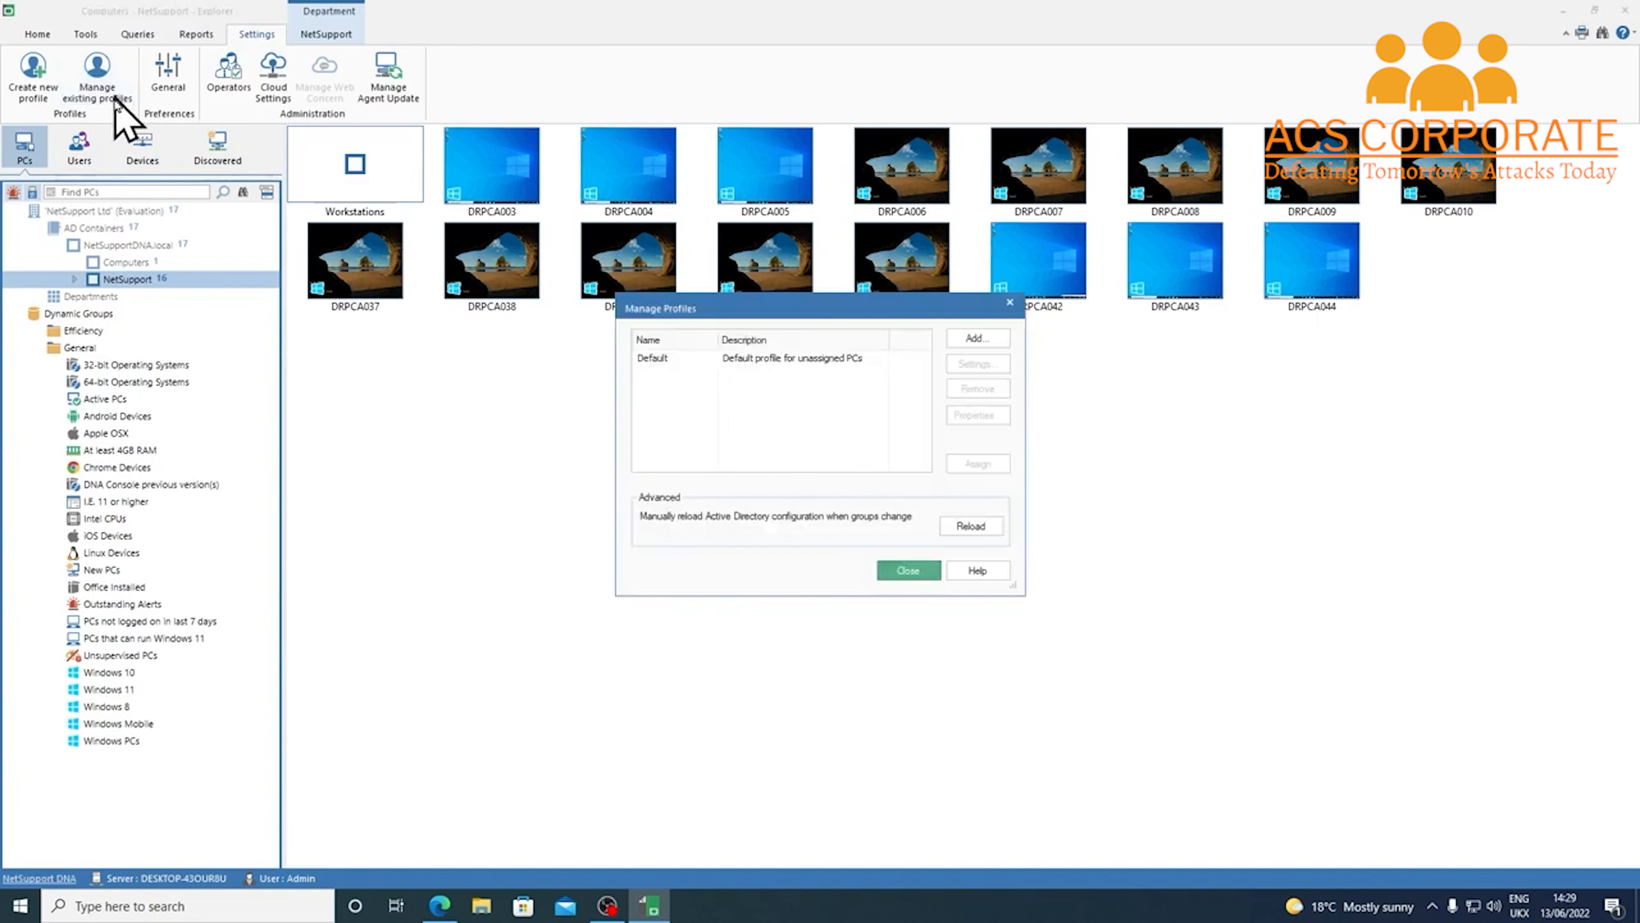
click(1003, 343)
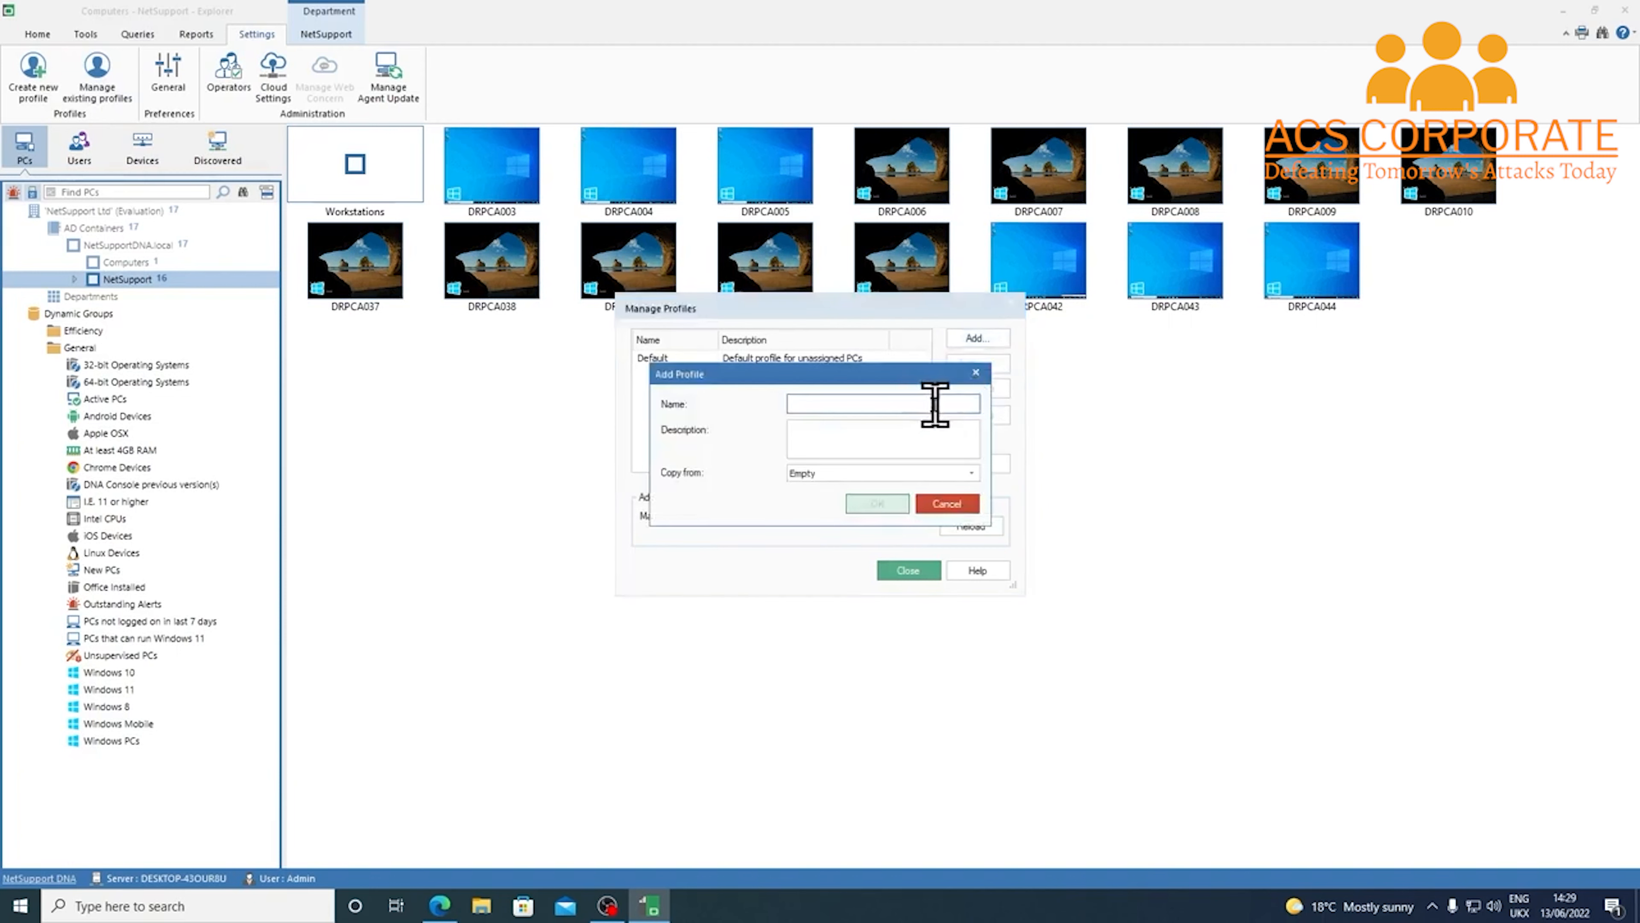
text(MD)
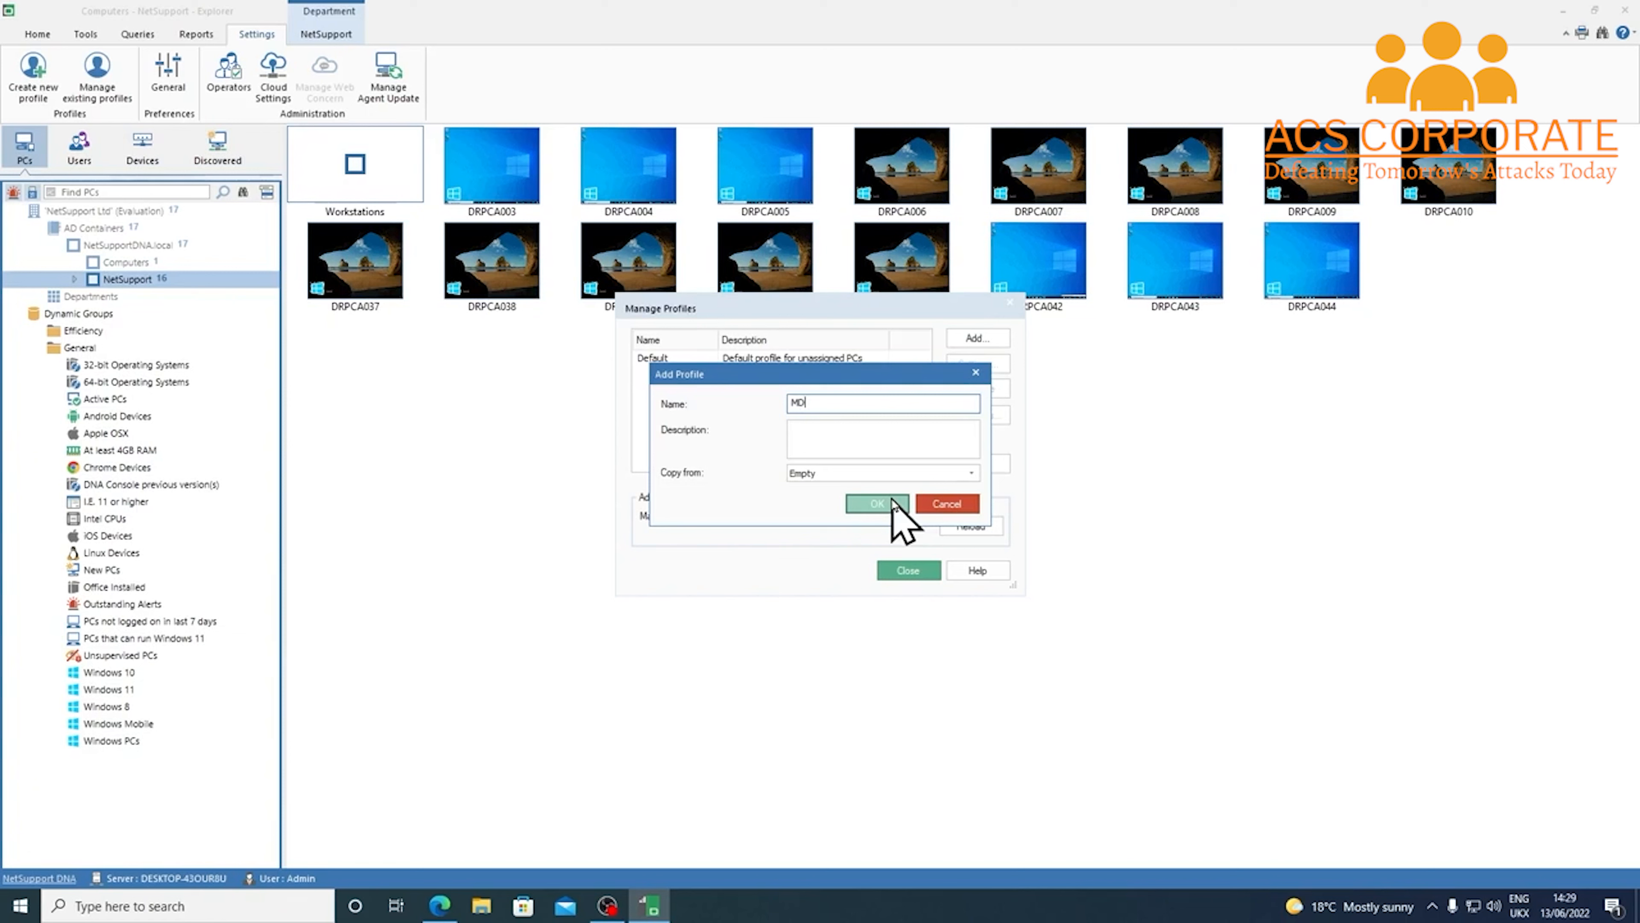
click(905, 472)
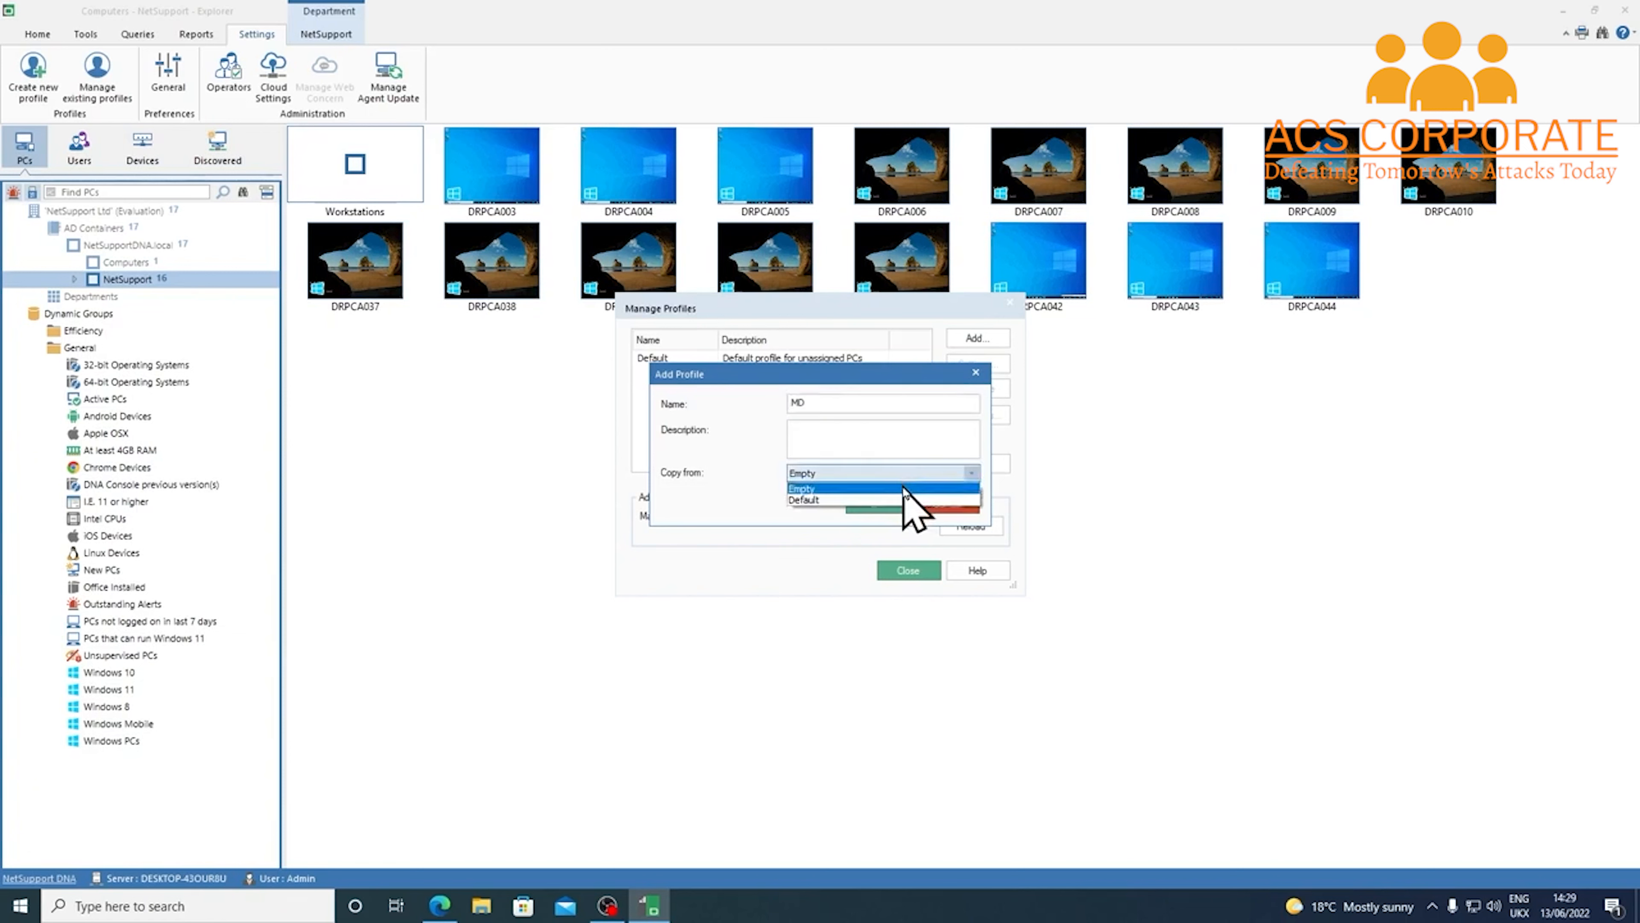
click(729, 466)
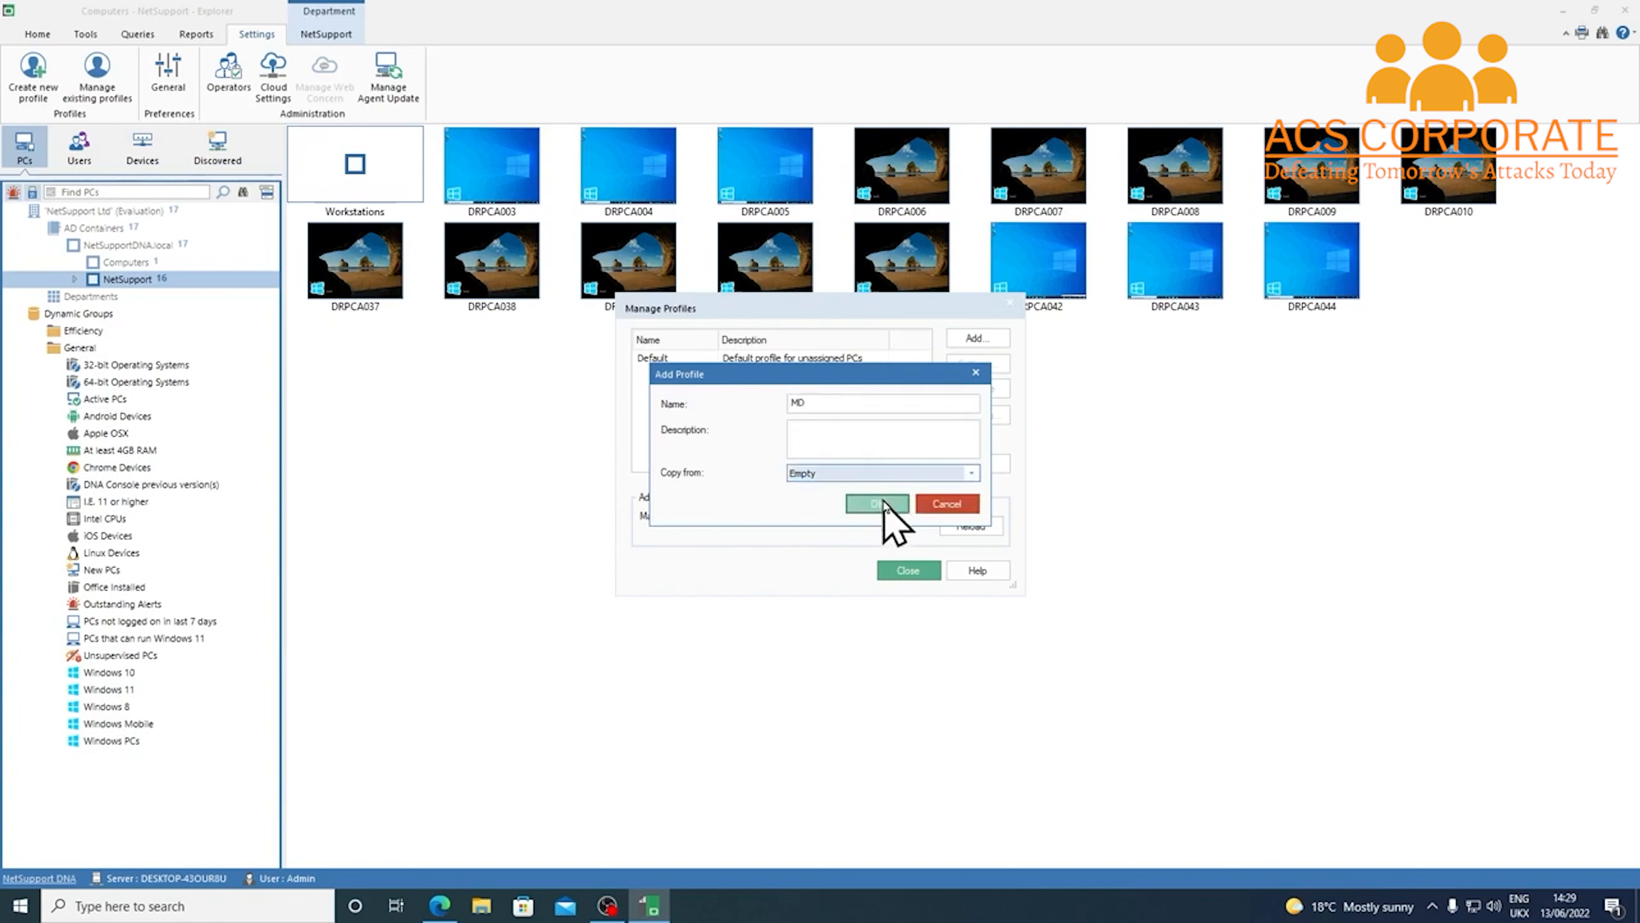
click(884, 505)
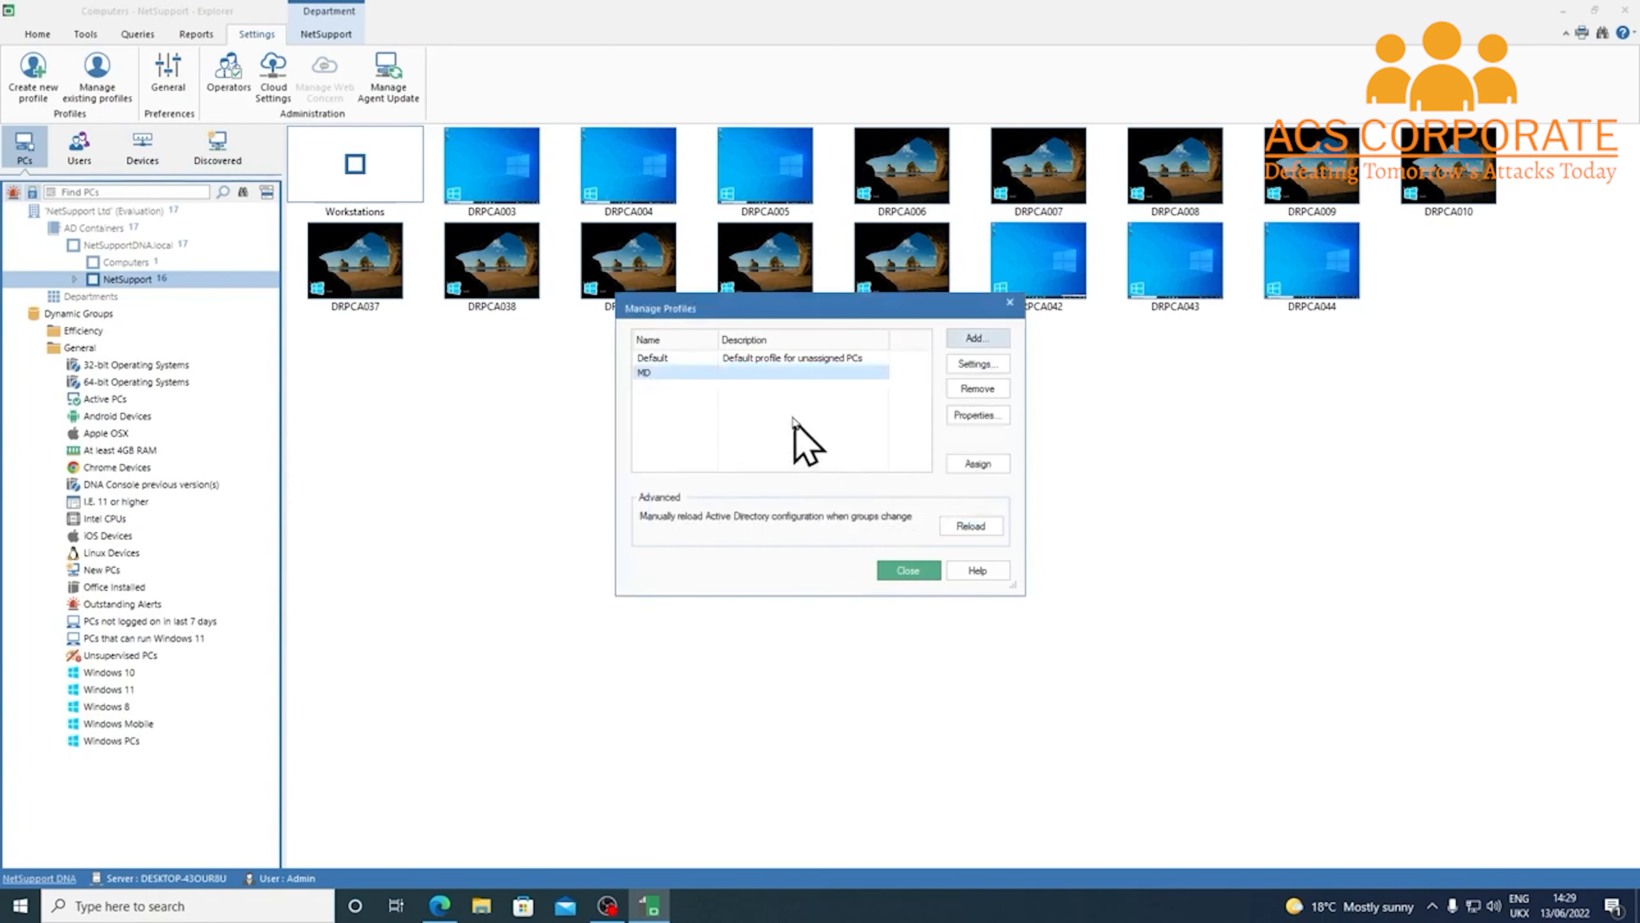
Disable Internet Metering in MD's settings and check its Explorer settings
click(1003, 364)
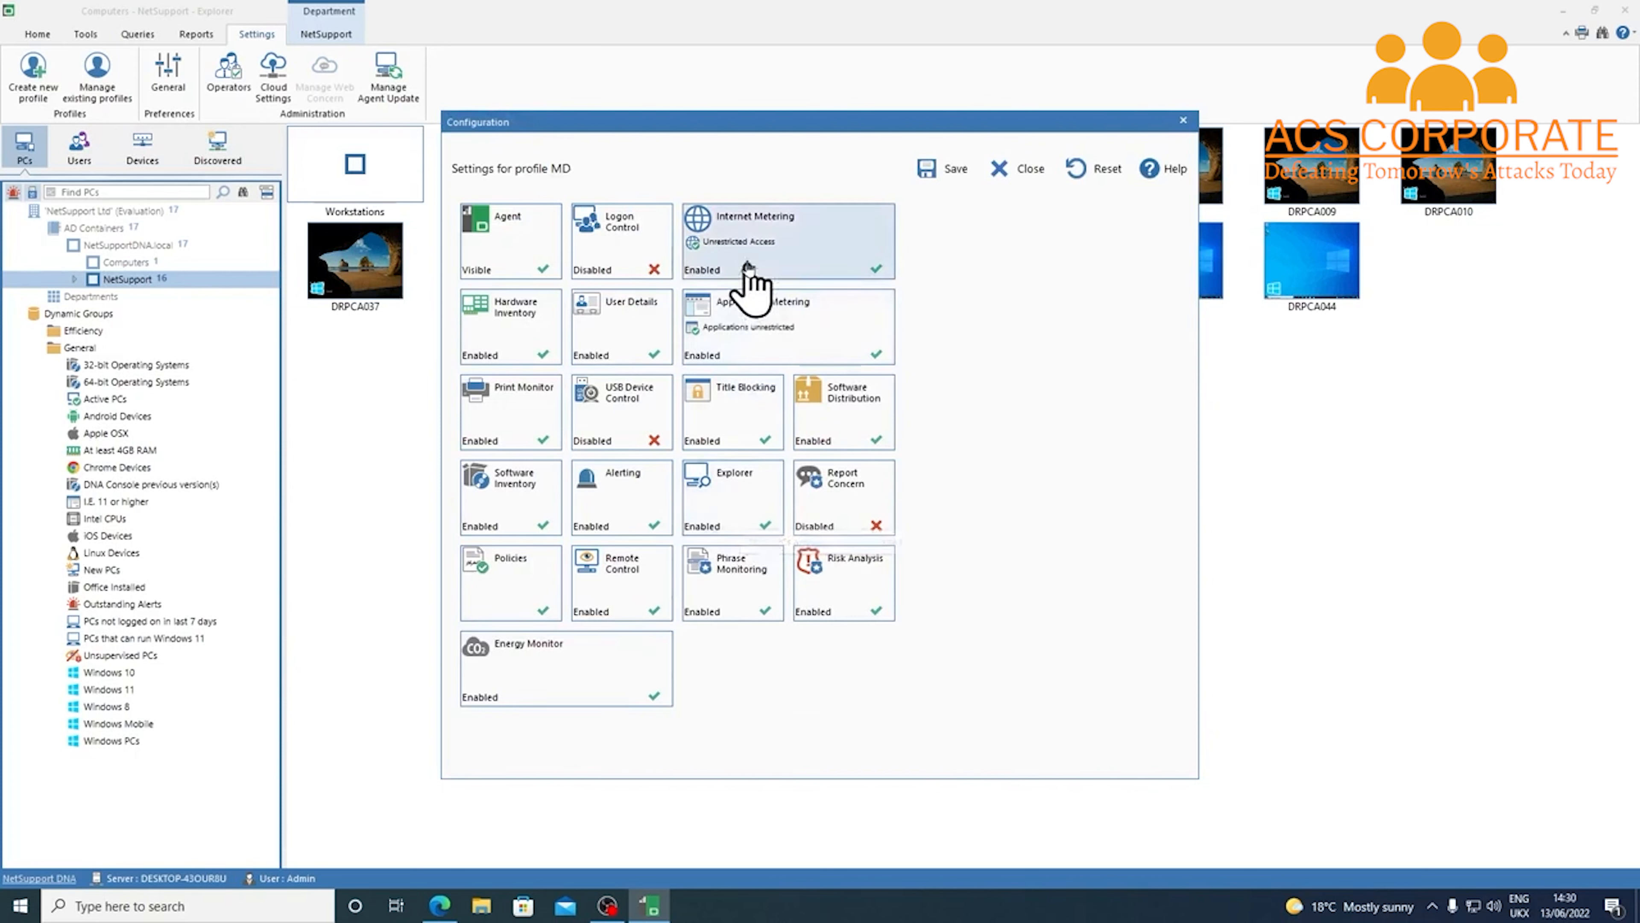
click(730, 245)
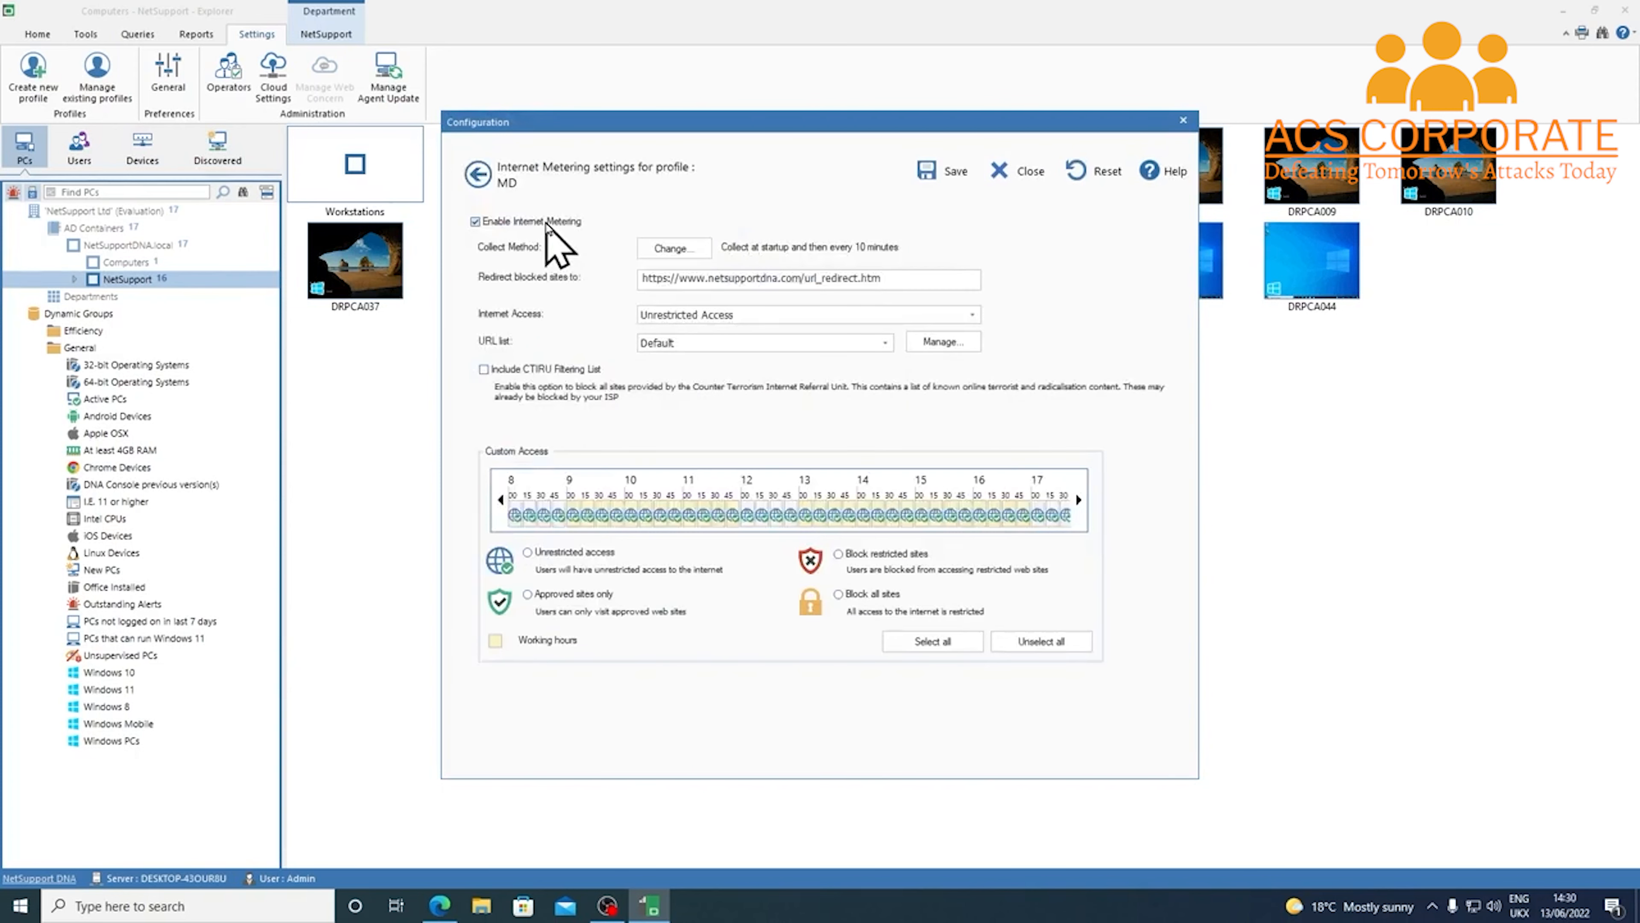
click(477, 222)
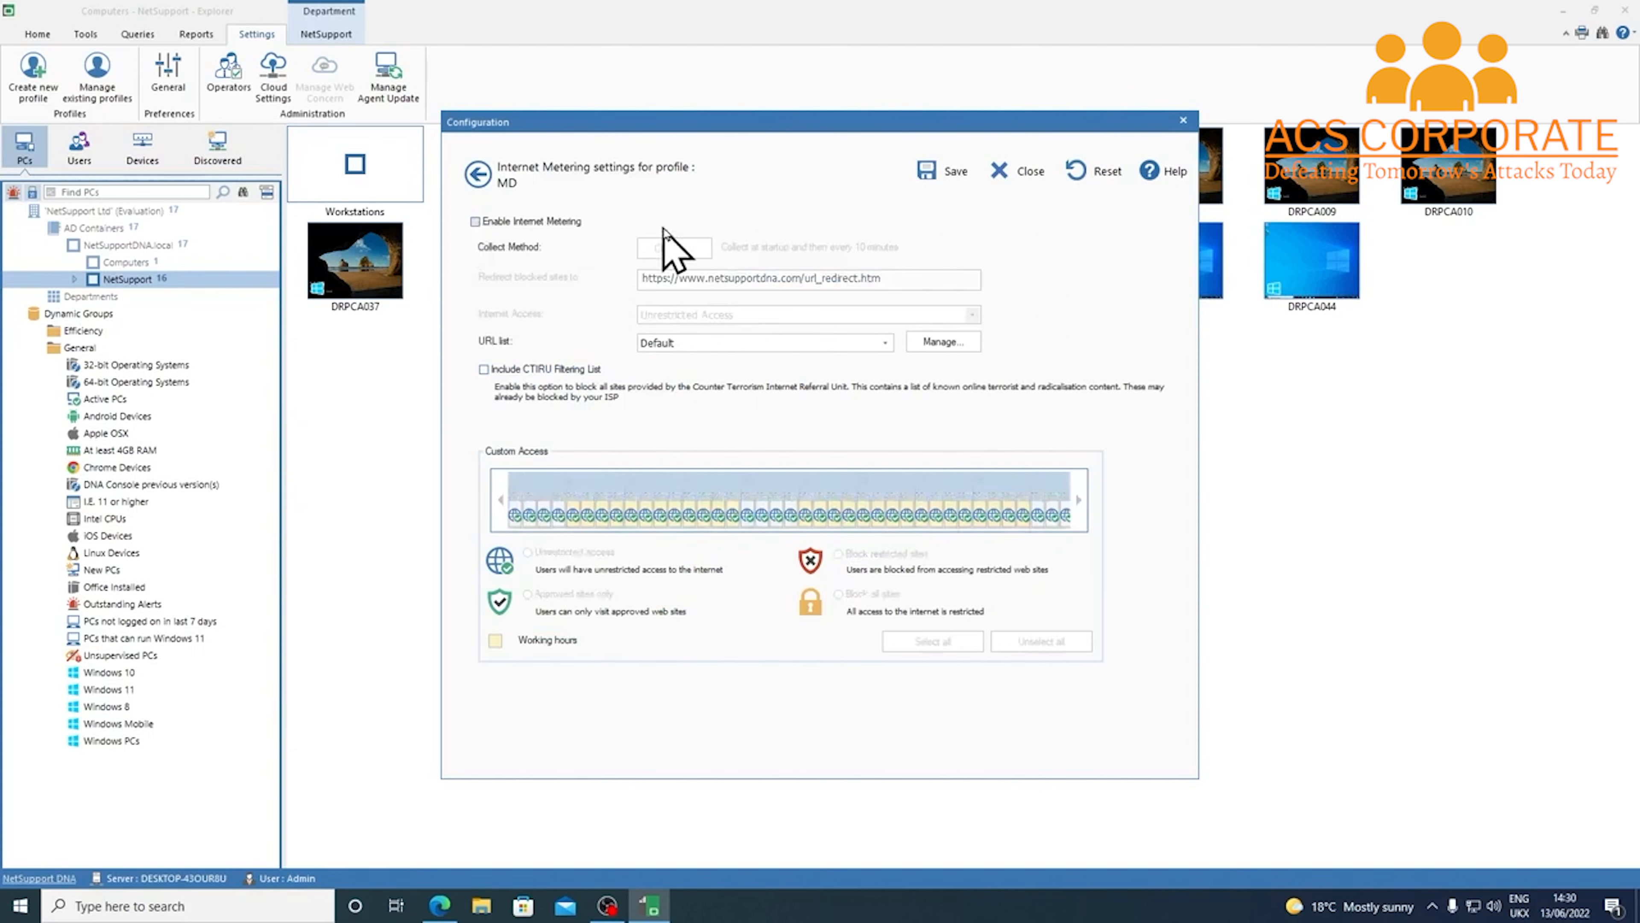
click(479, 173)
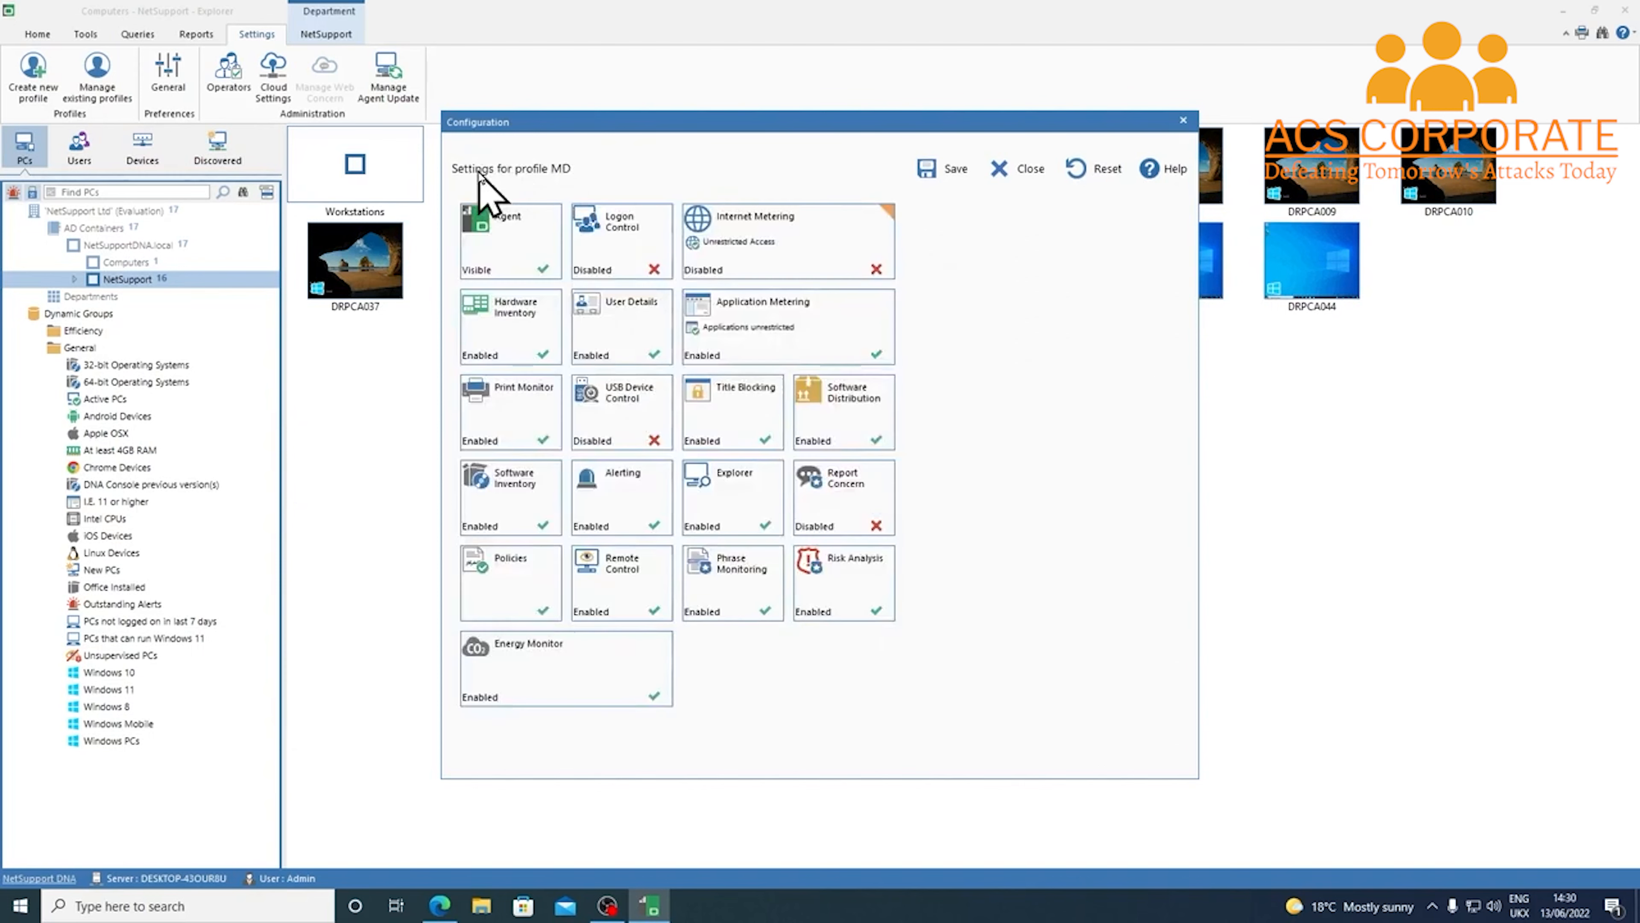
click(723, 492)
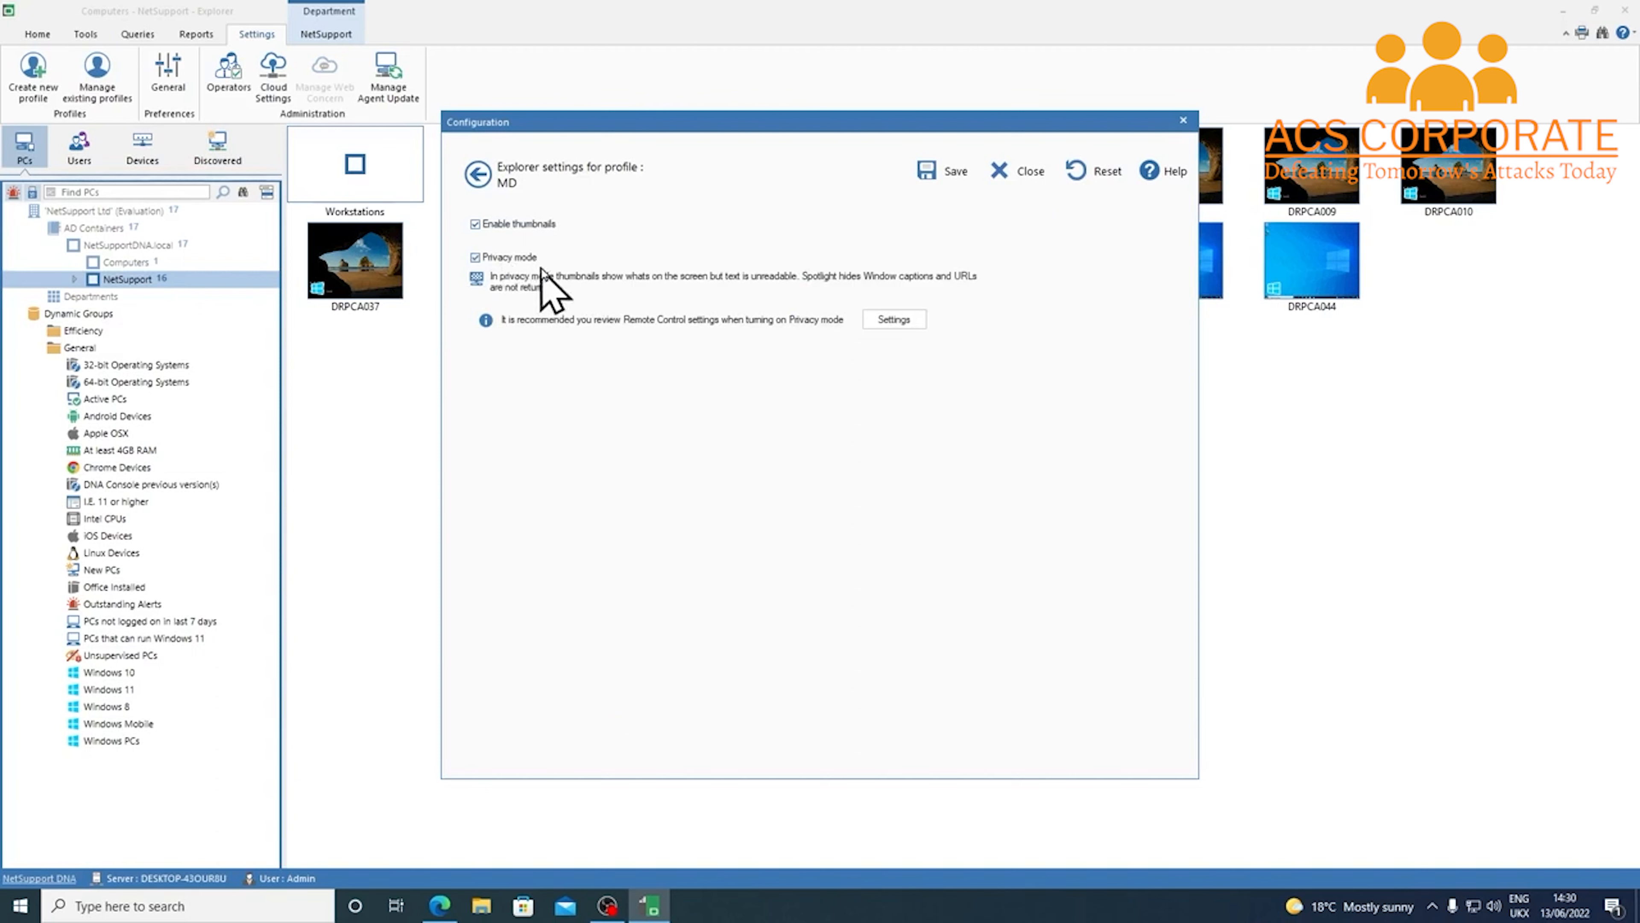
click(478, 174)
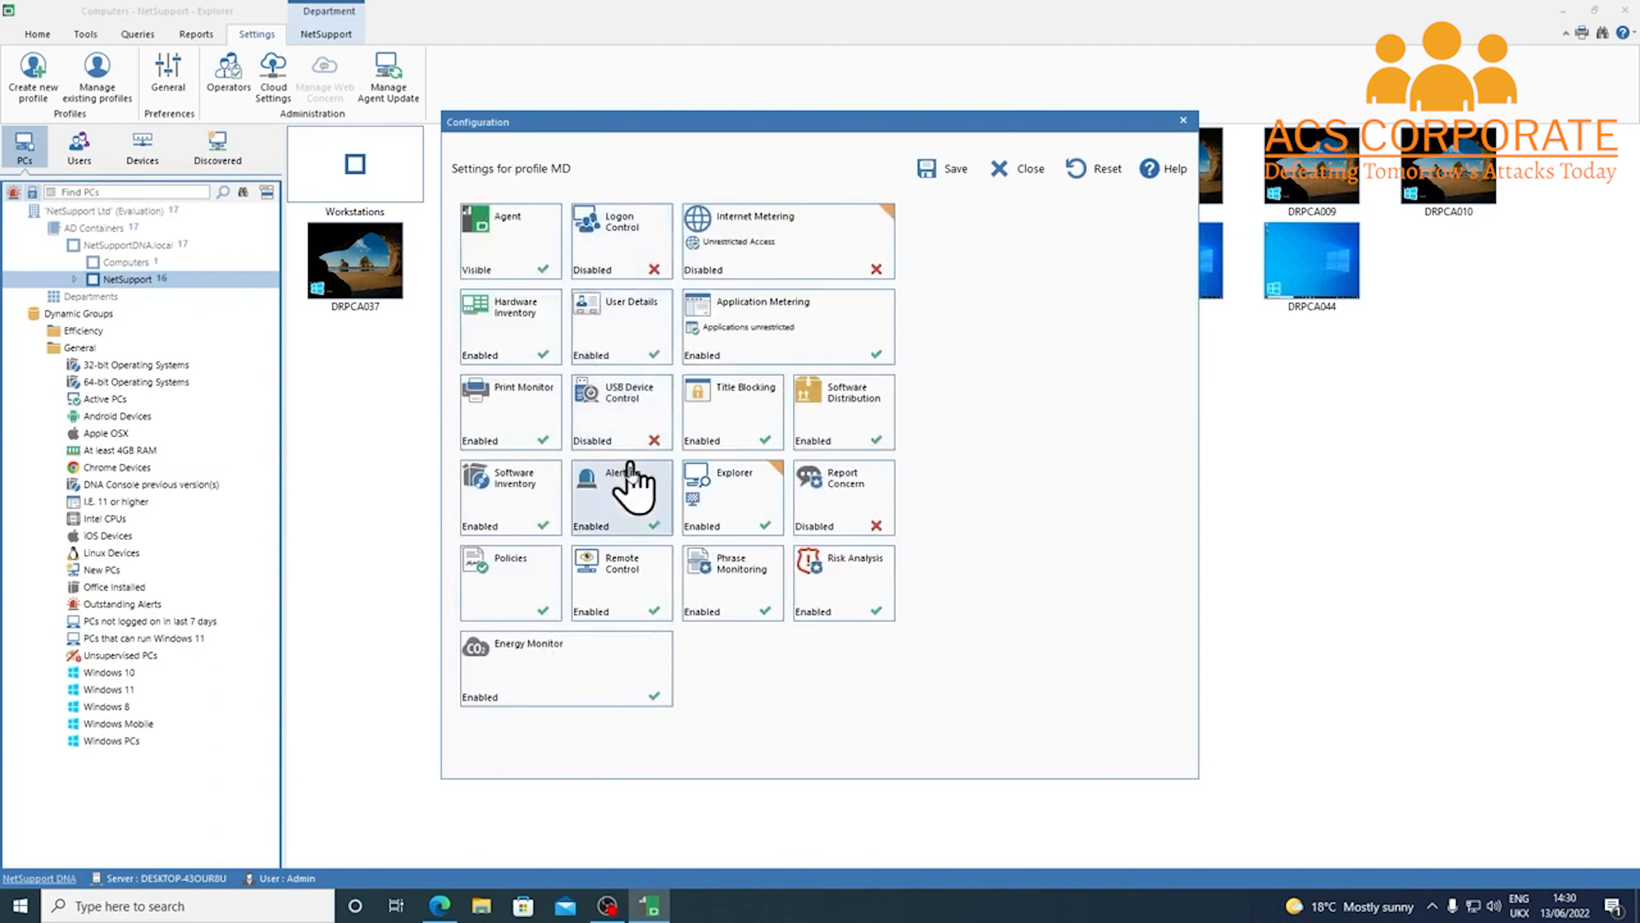
Set MD's Remote Control user acknowledgement to 'To perform any remote actions' and save
click(648, 584)
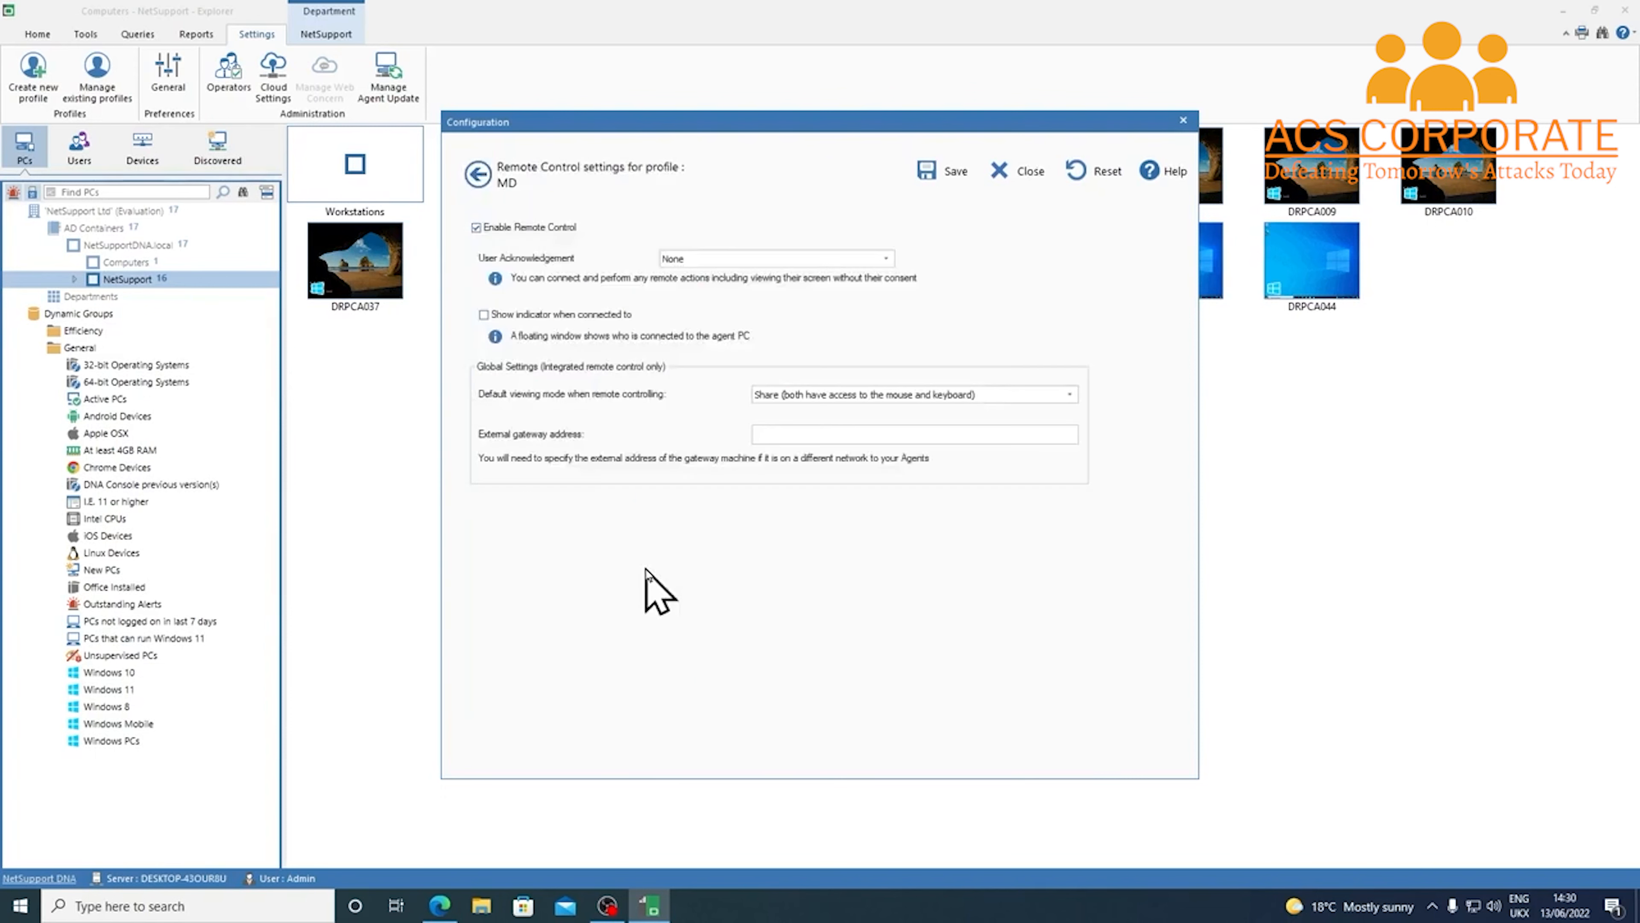
click(736, 260)
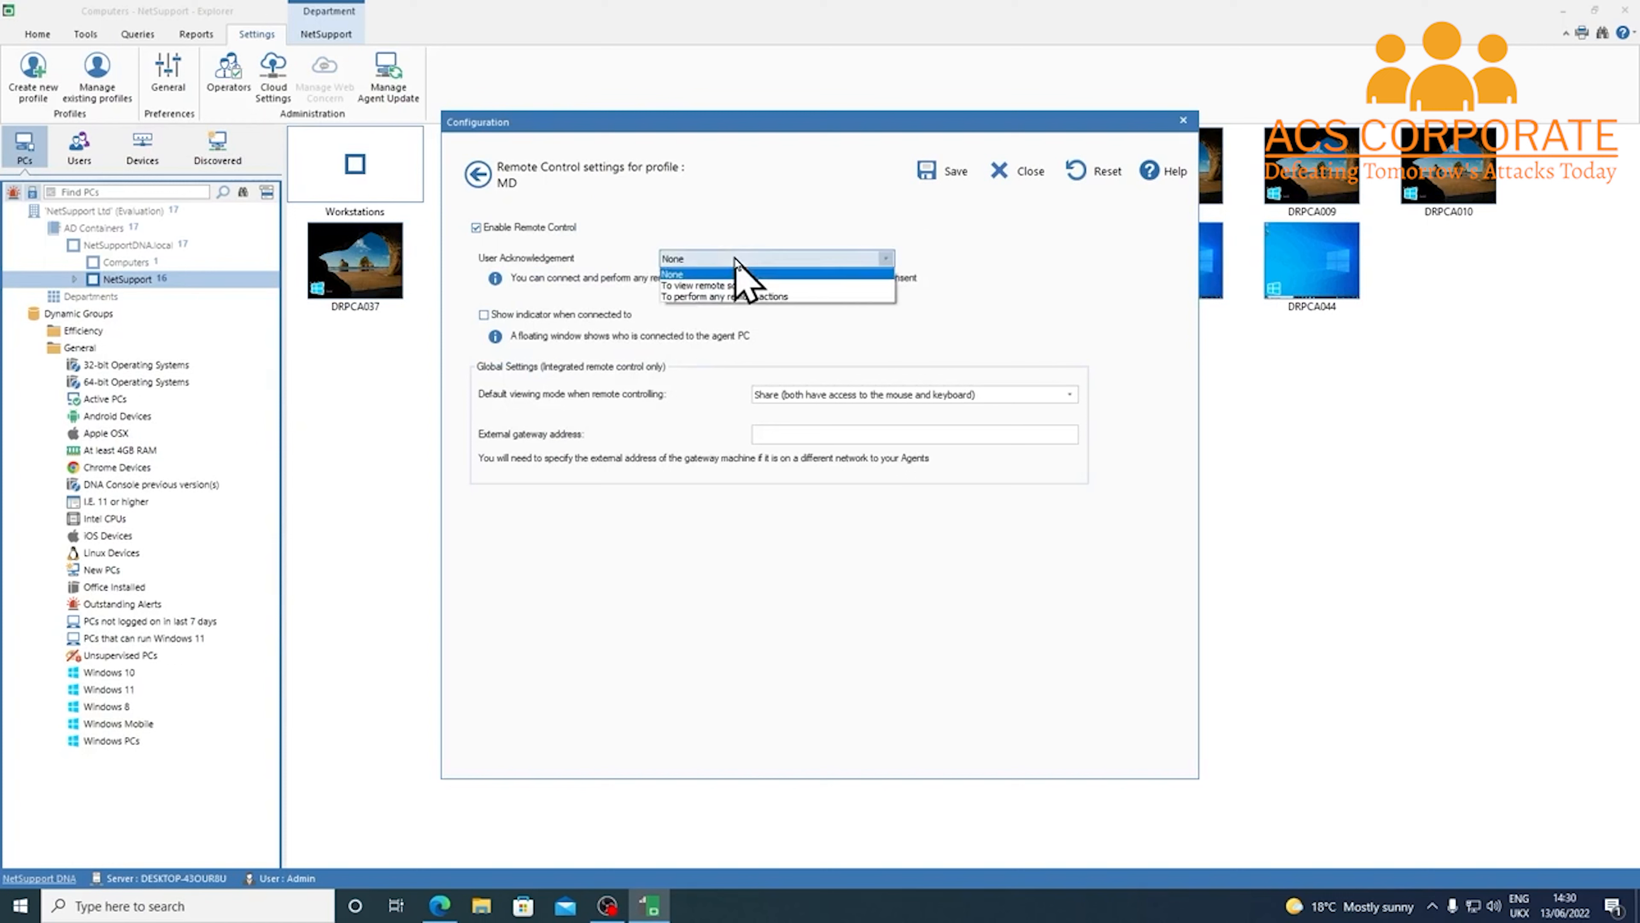
click(832, 296)
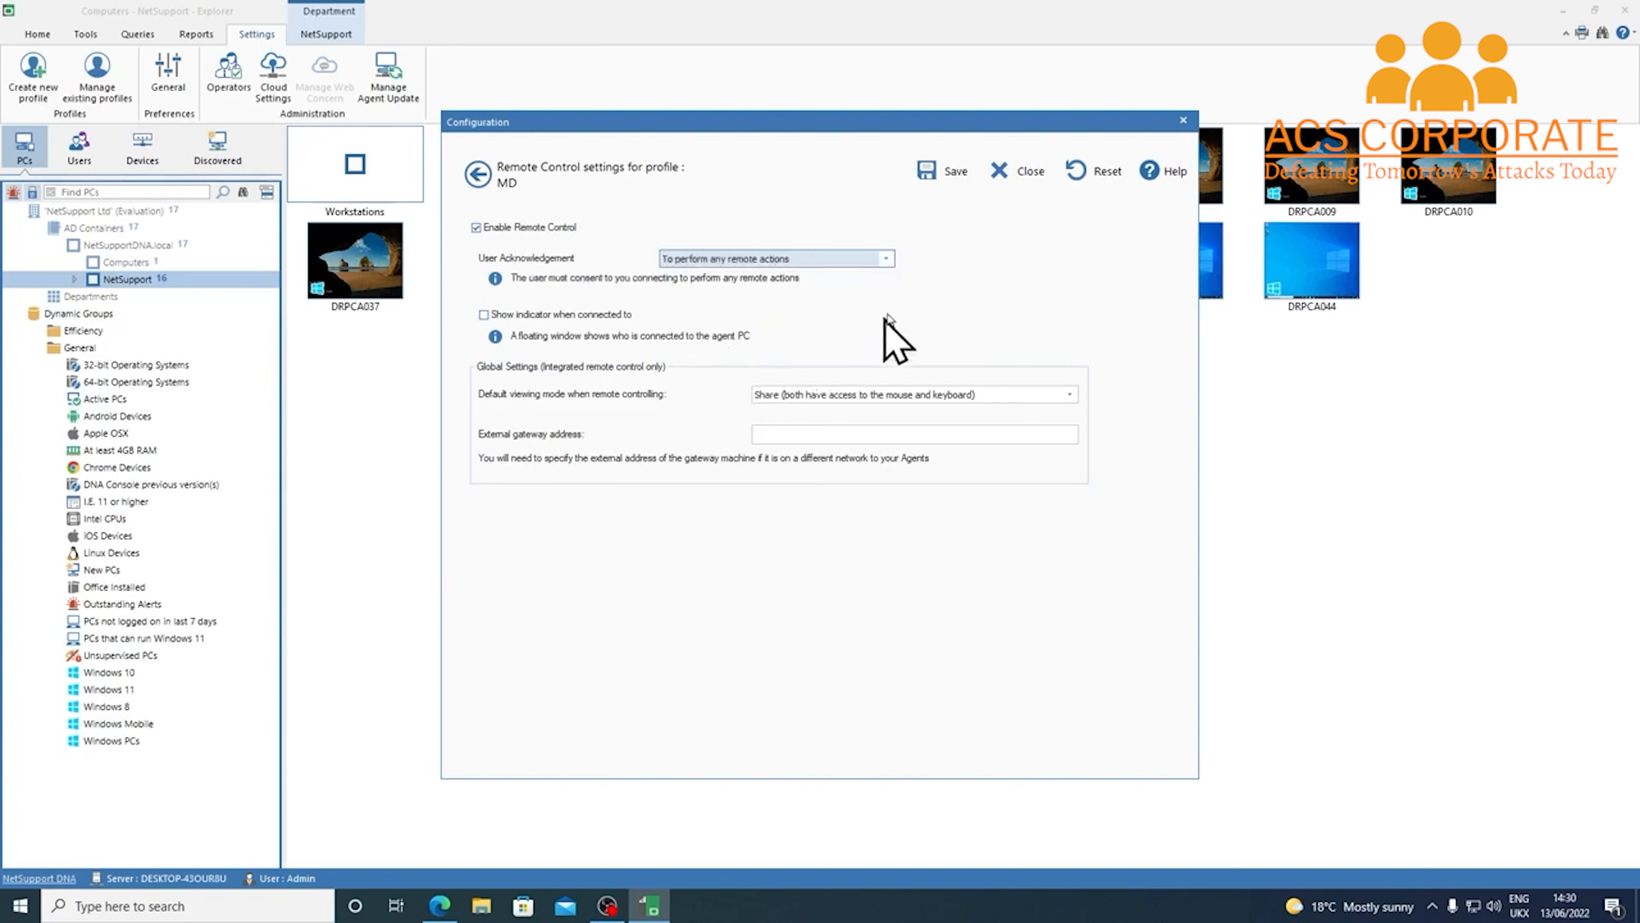
click(480, 173)
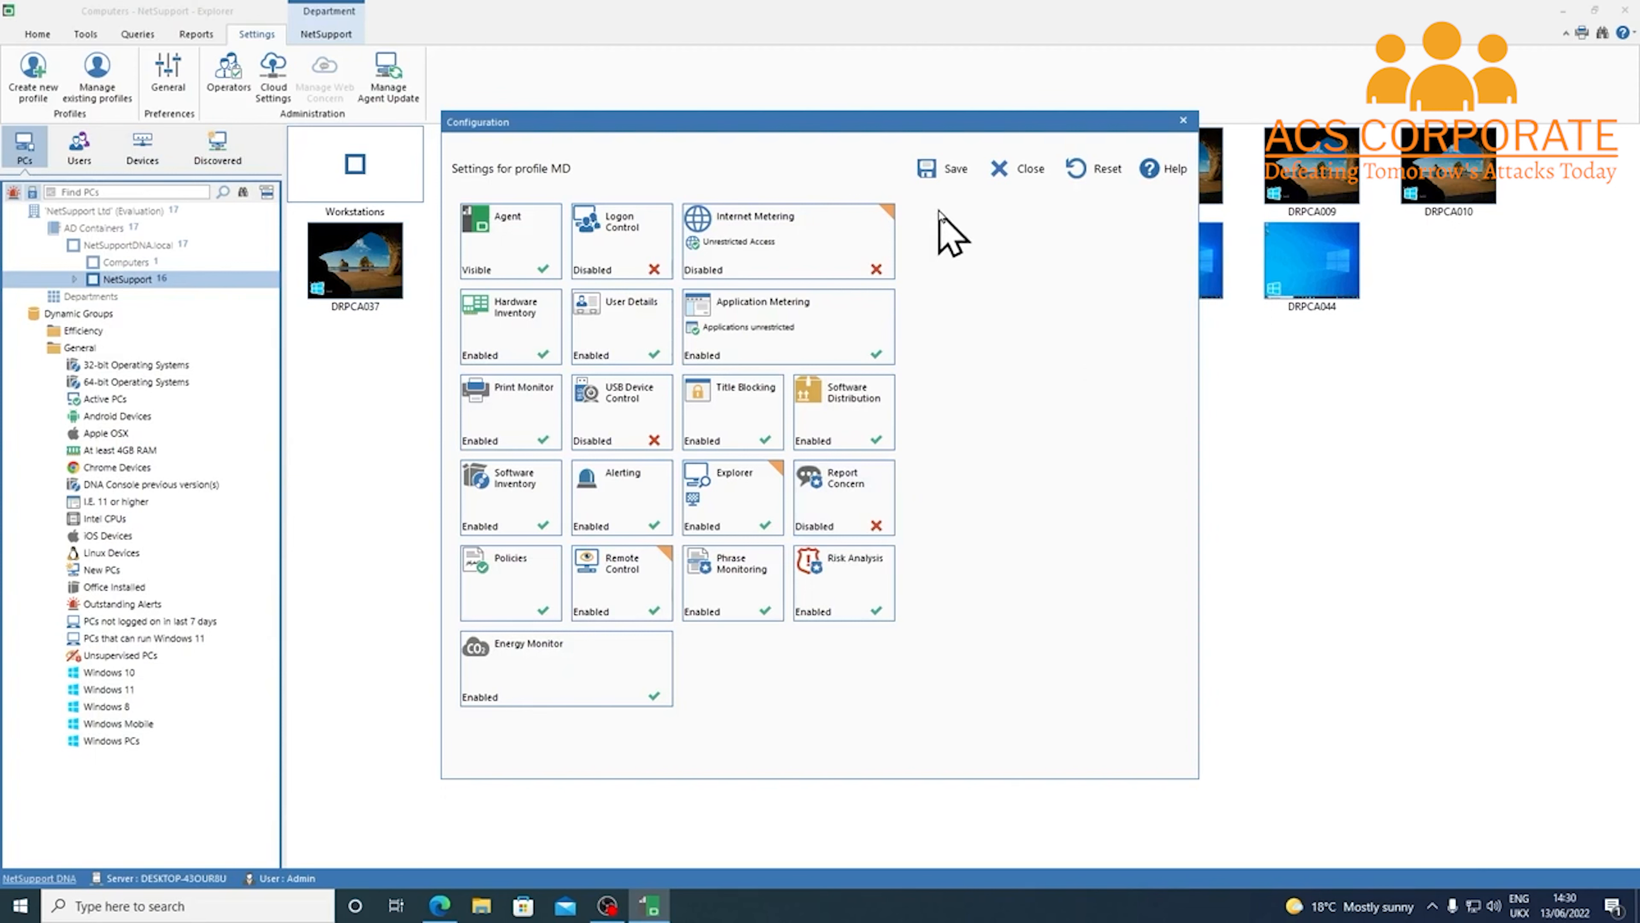
click(944, 185)
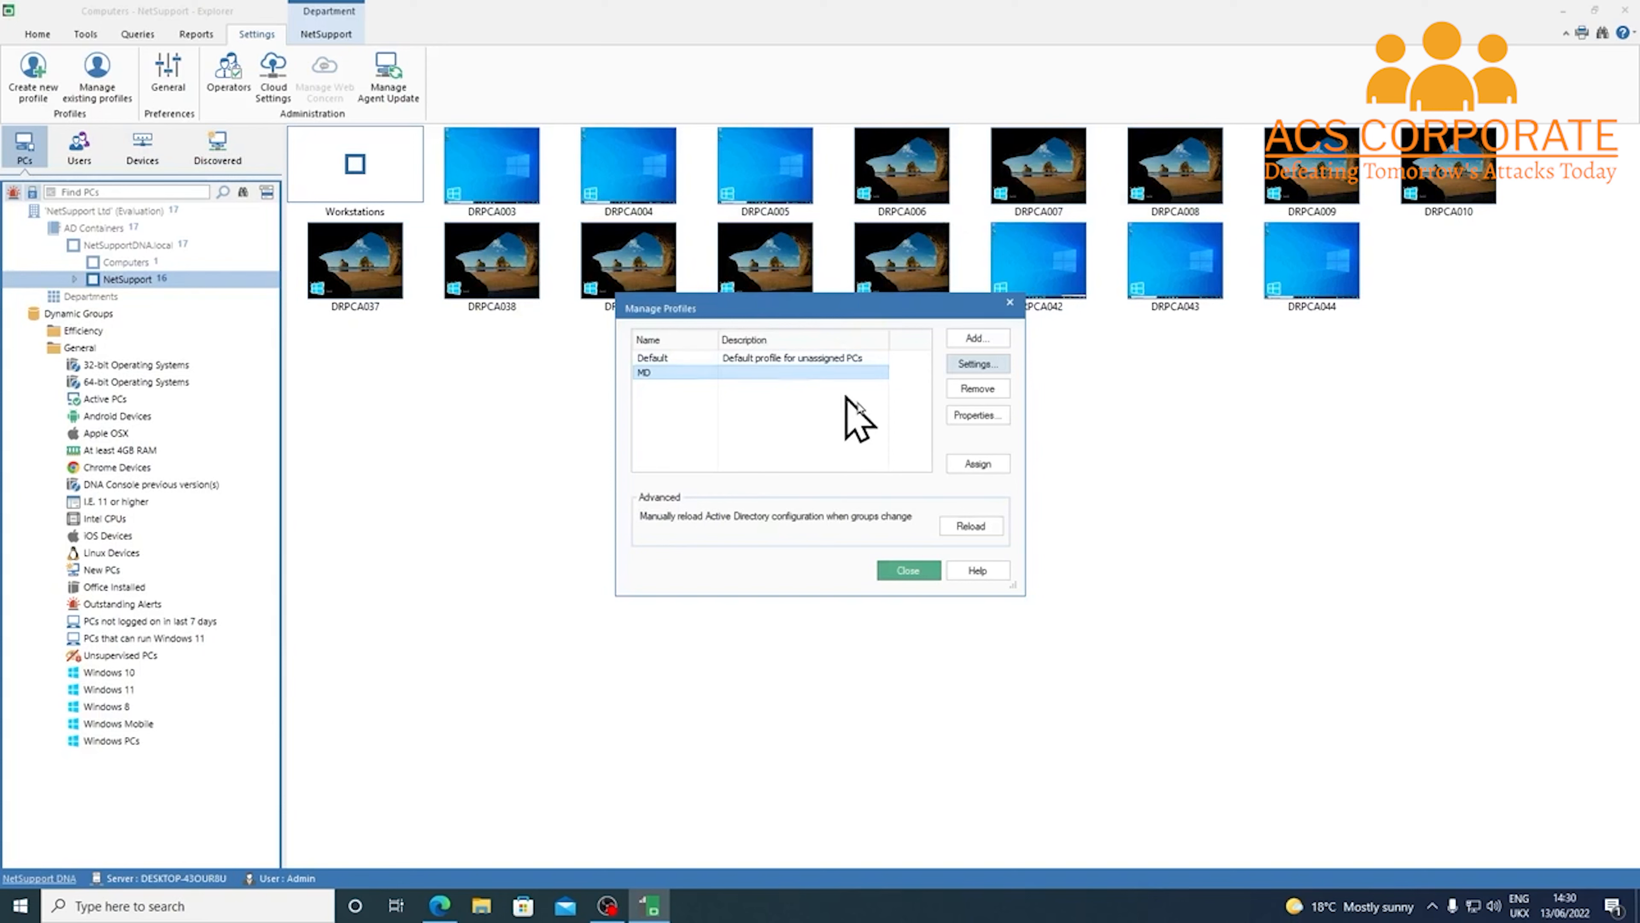
Assign the MD profile to one user in NetSupportDNA.local > NetSupport > Users, then begin a new profile
click(994, 465)
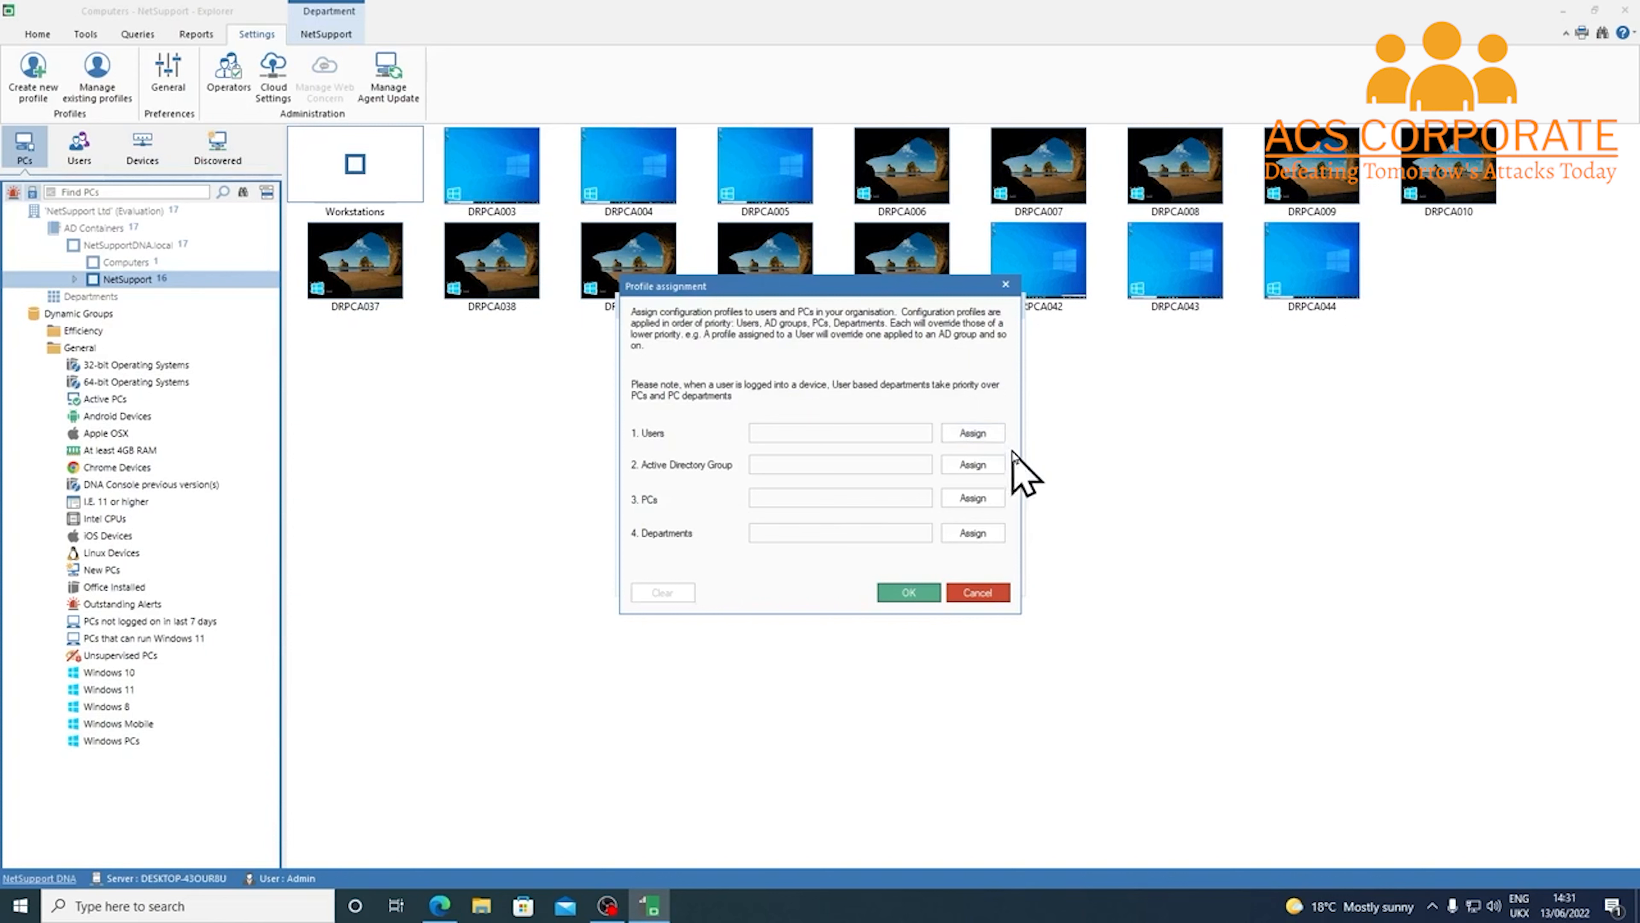
click(997, 435)
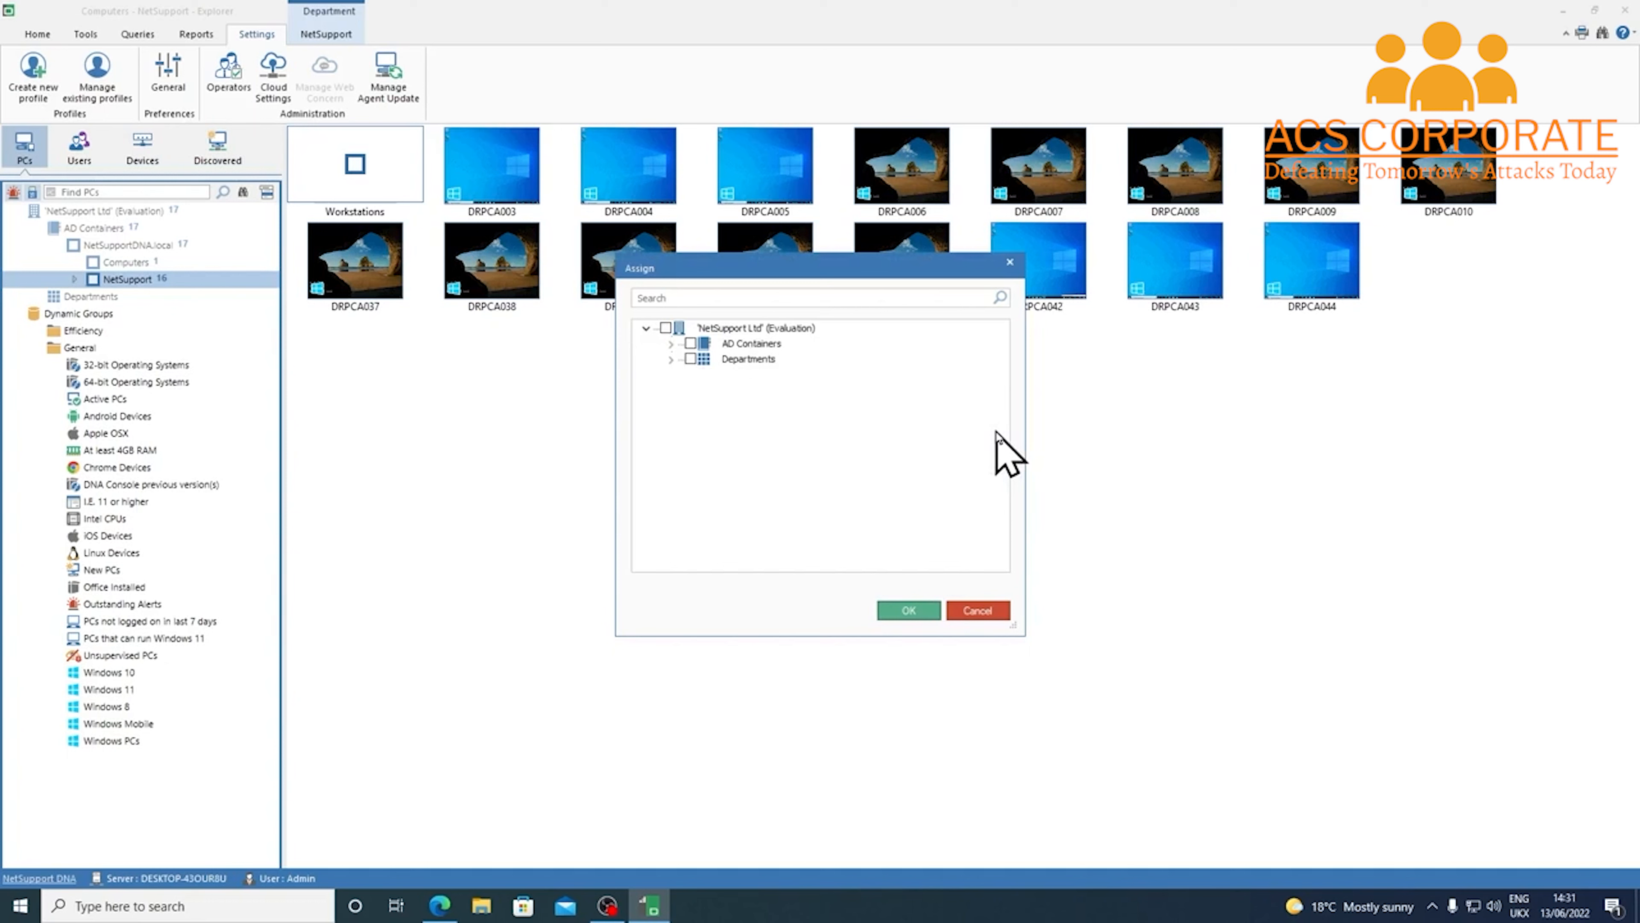
click(670, 343)
click(695, 359)
click(720, 375)
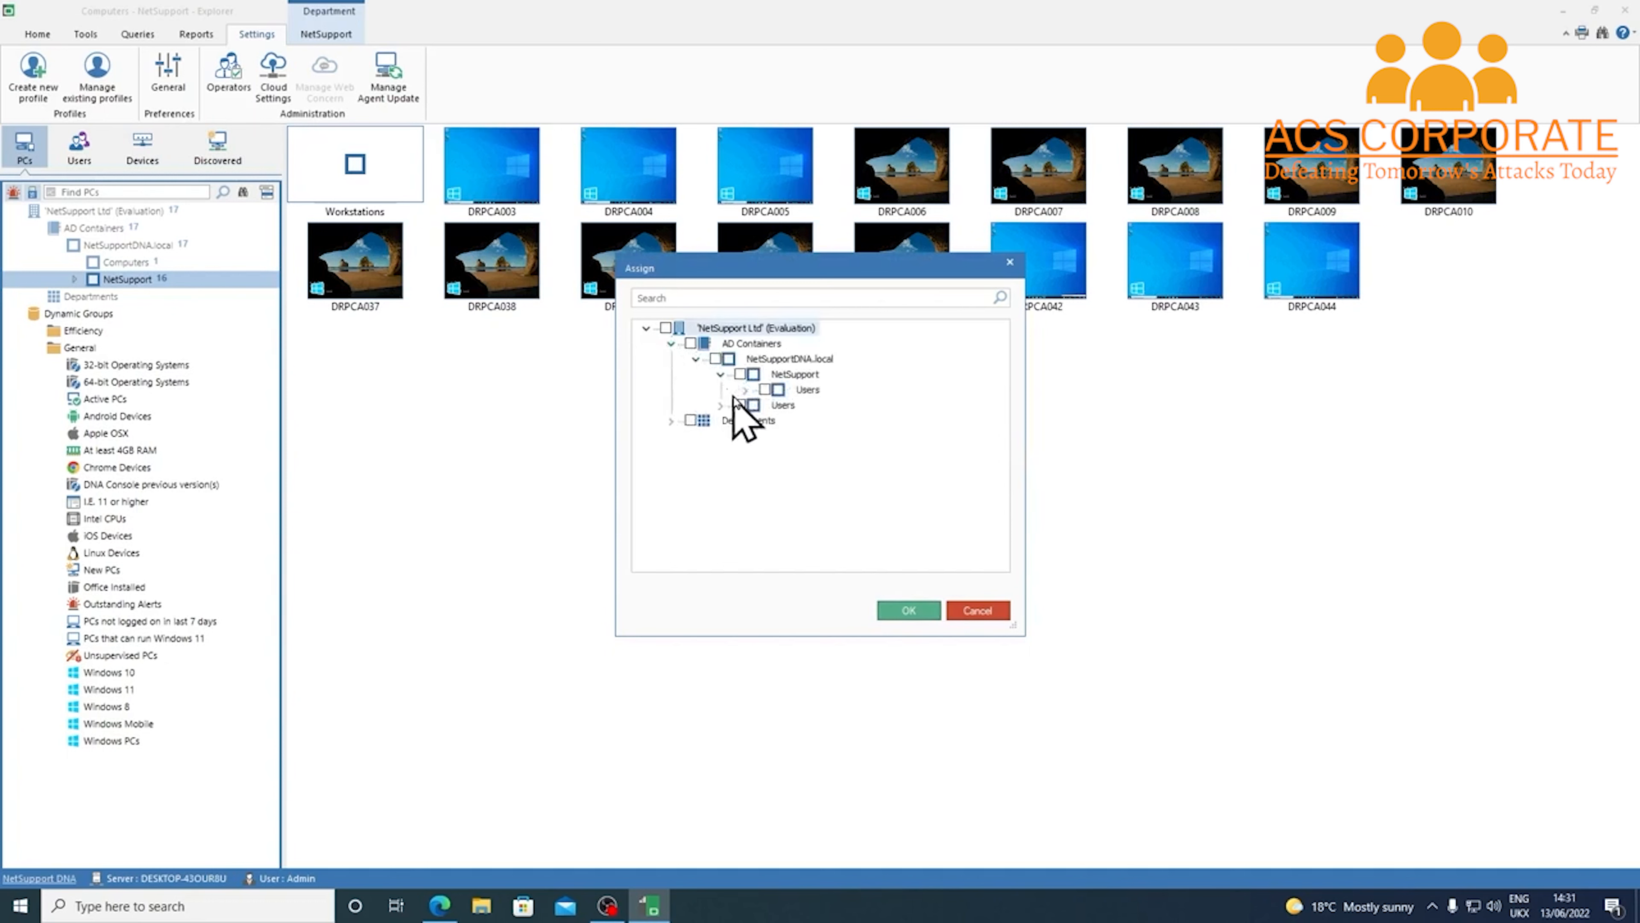
click(744, 390)
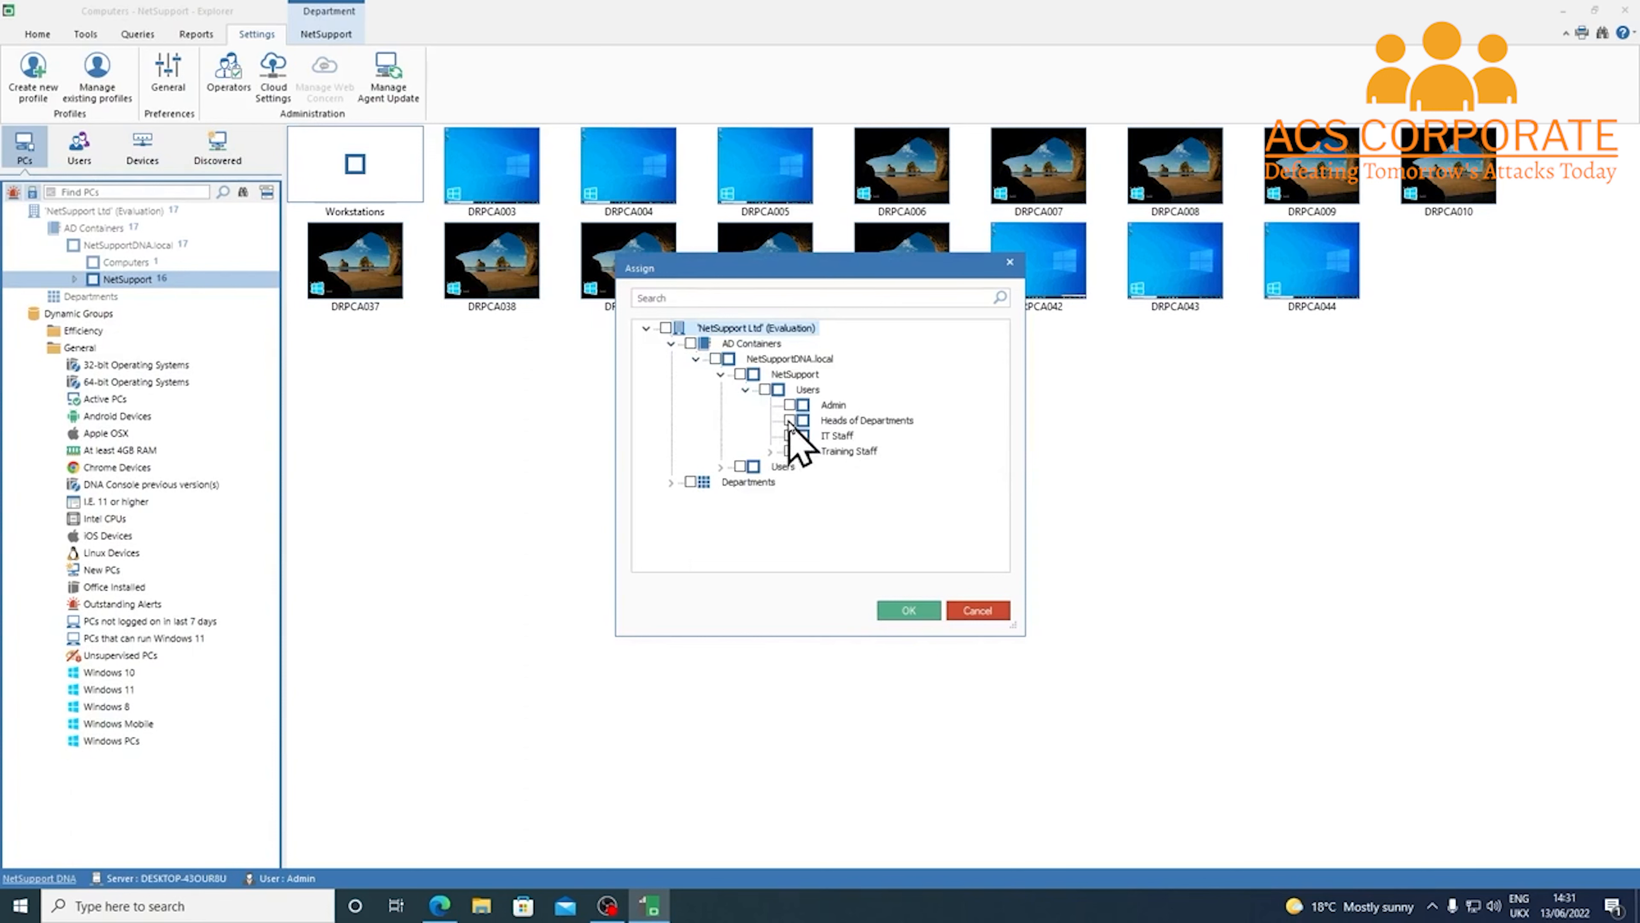
click(721, 467)
click(764, 482)
click(909, 611)
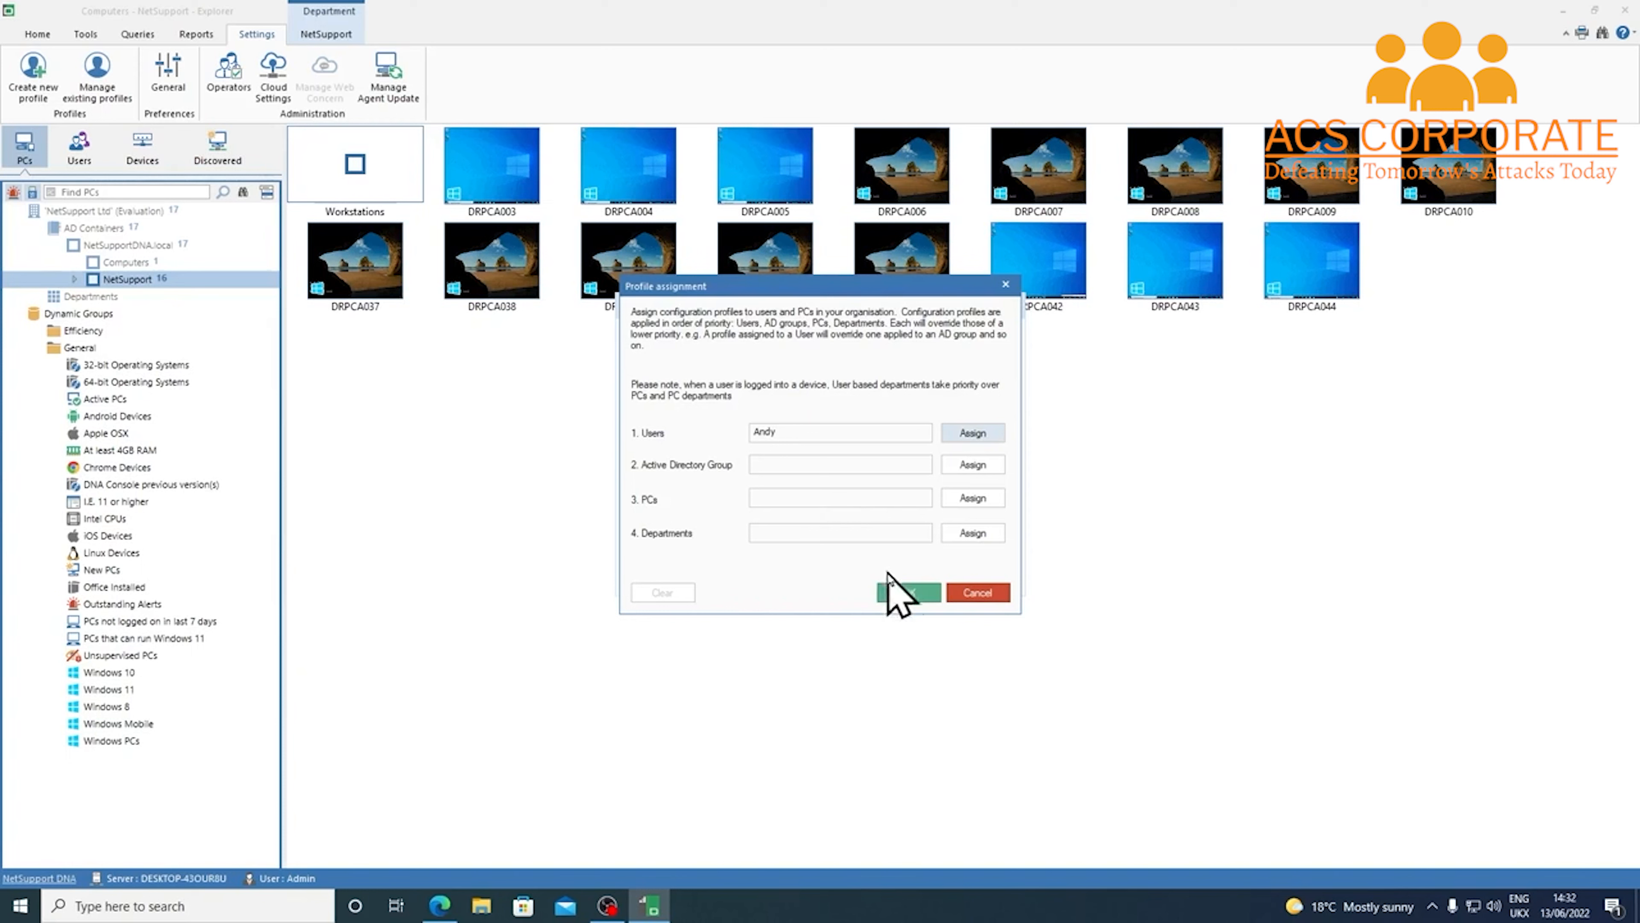
click(894, 593)
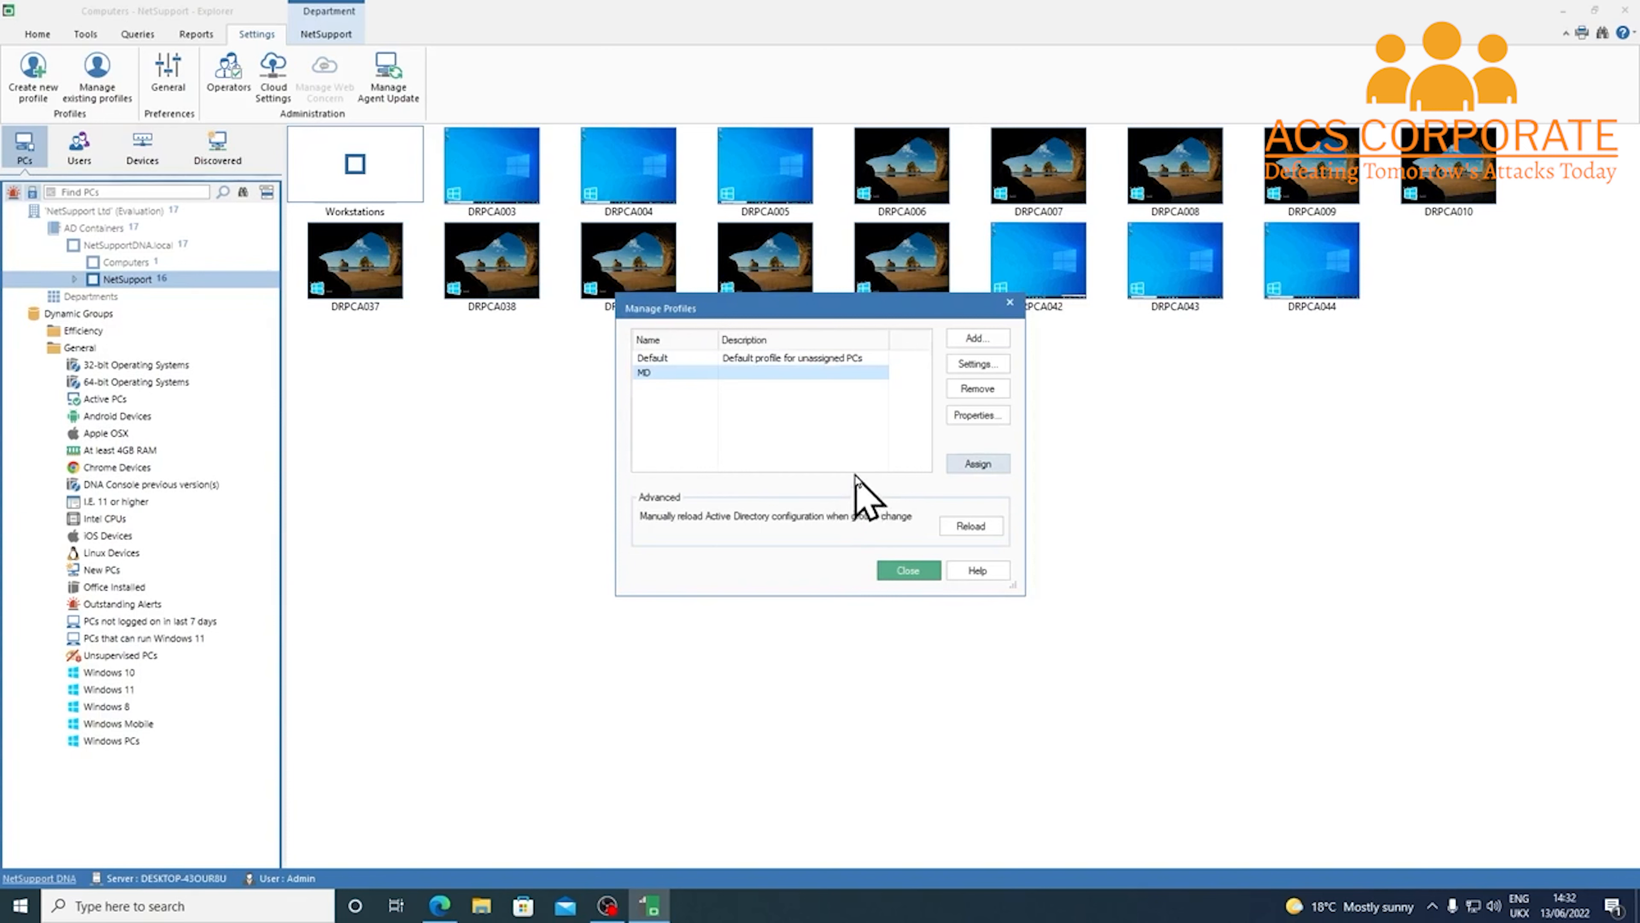
click(979, 338)
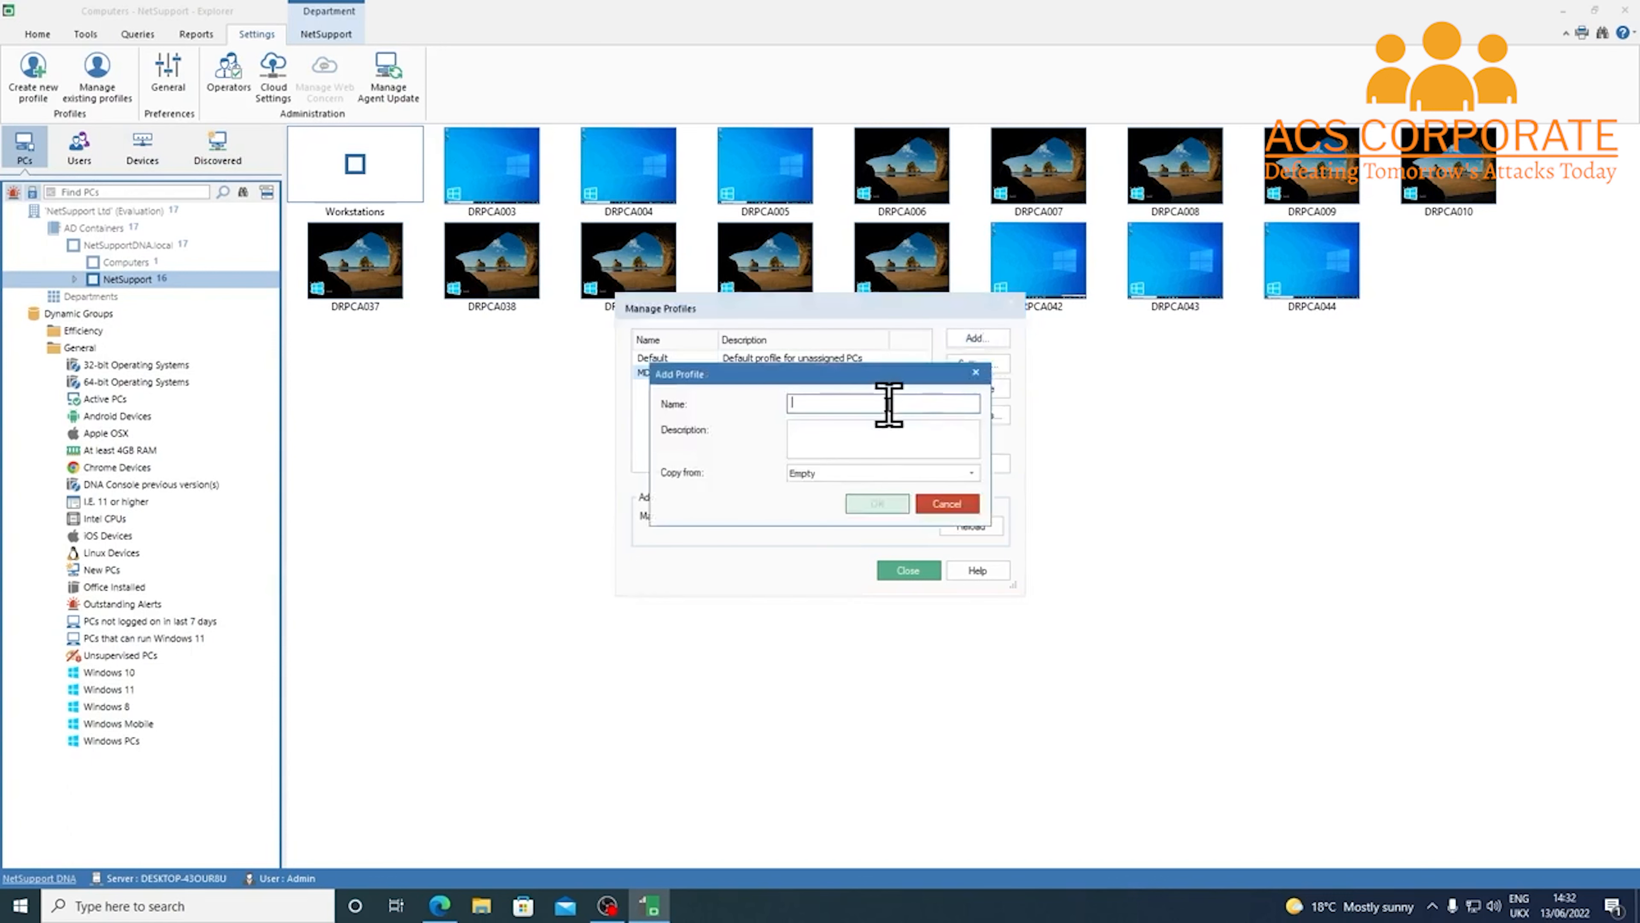
Create the Admin profile, save its settings, and bring up its assignment options
text(Admin)
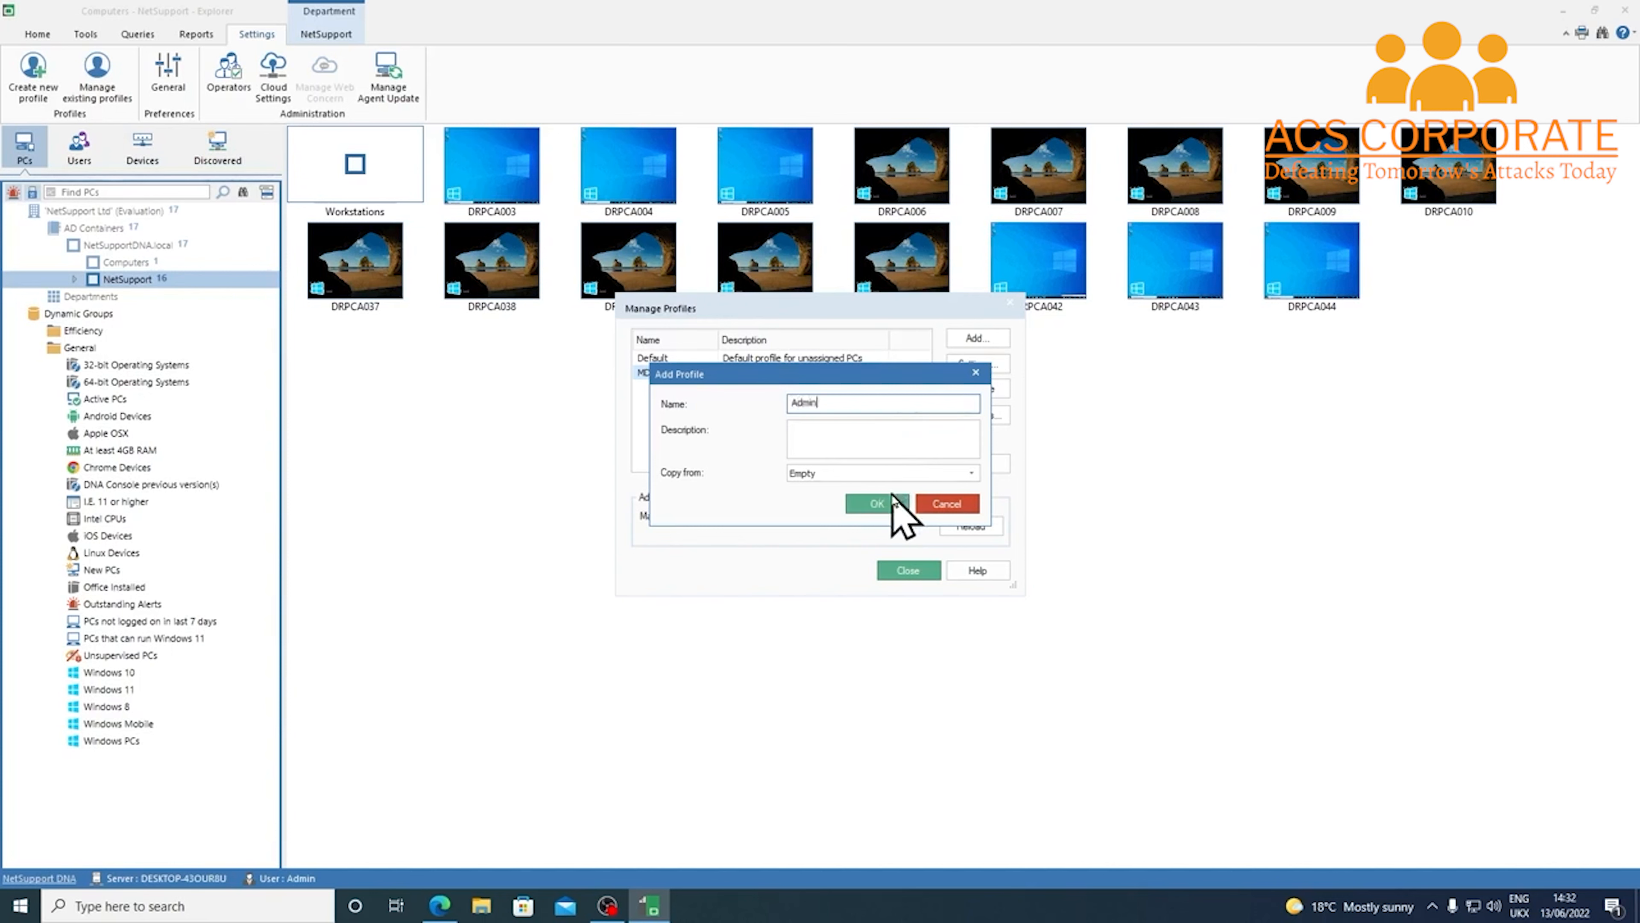
click(897, 506)
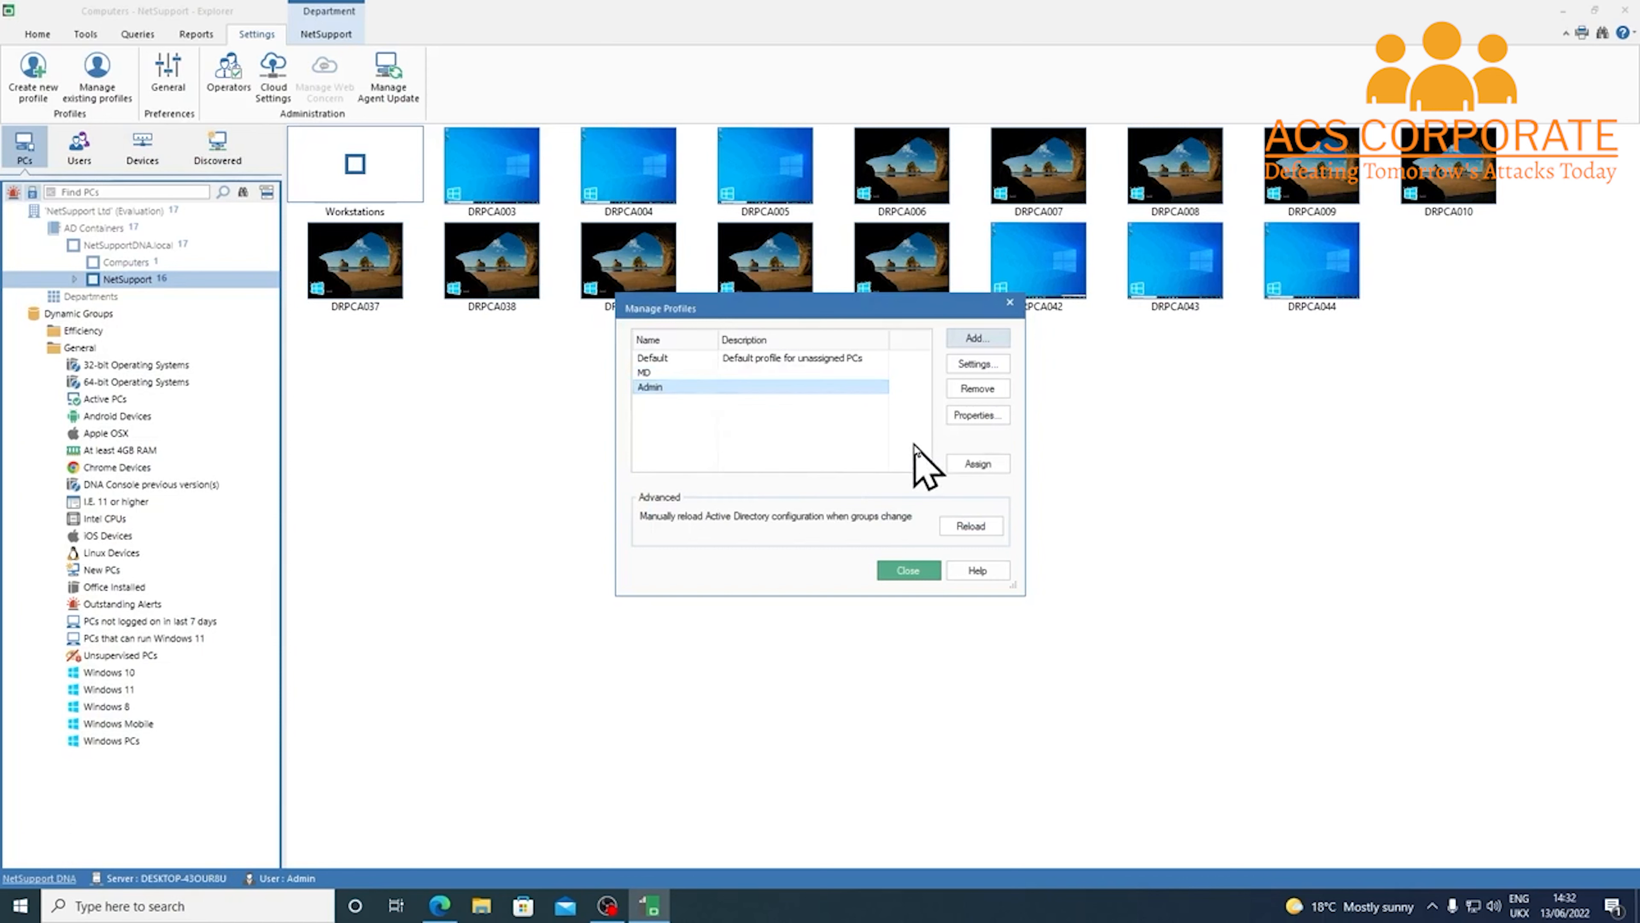
click(969, 363)
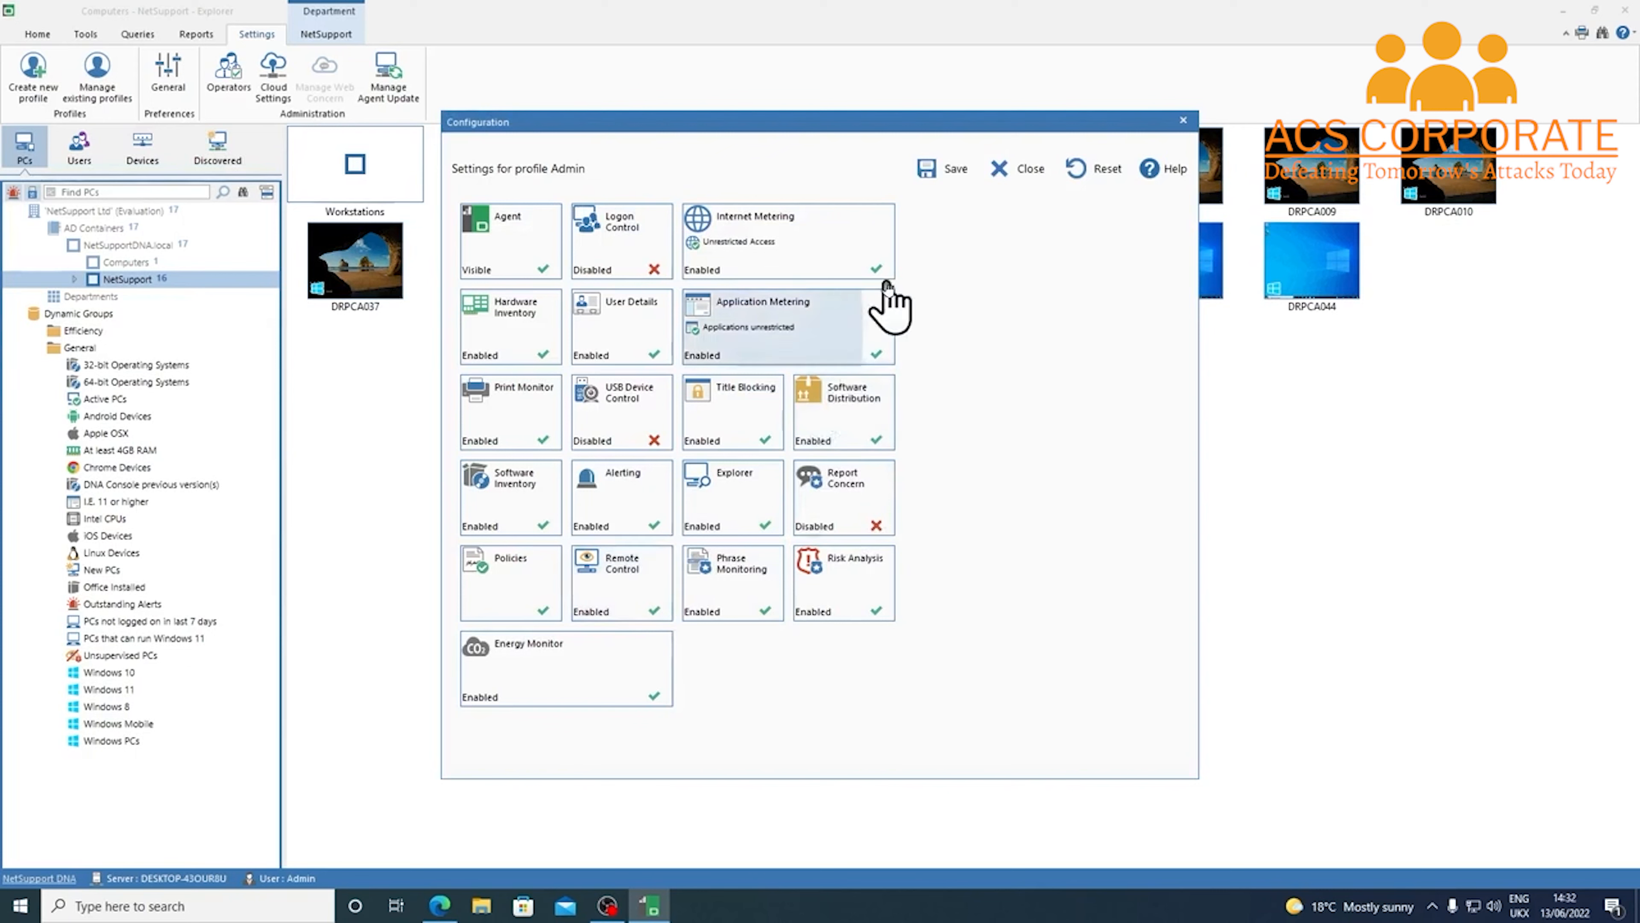
click(938, 170)
click(993, 465)
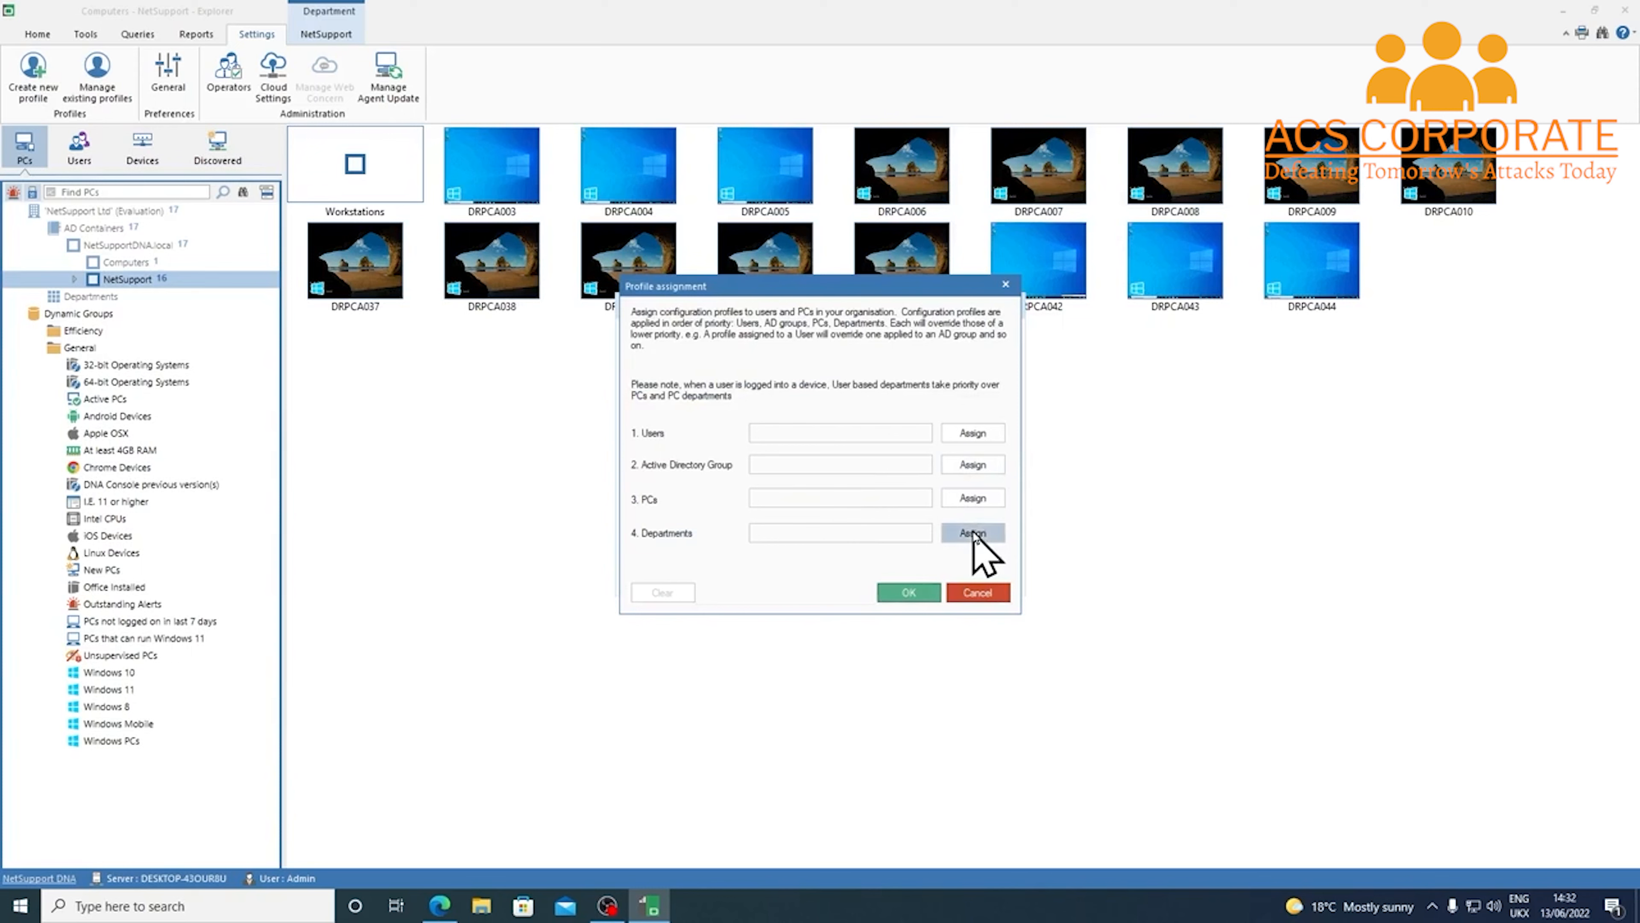
Assign the Admin profile to the NetSupportDNA.local > NetSupport > Admin group and close Manage Profiles
click(973, 534)
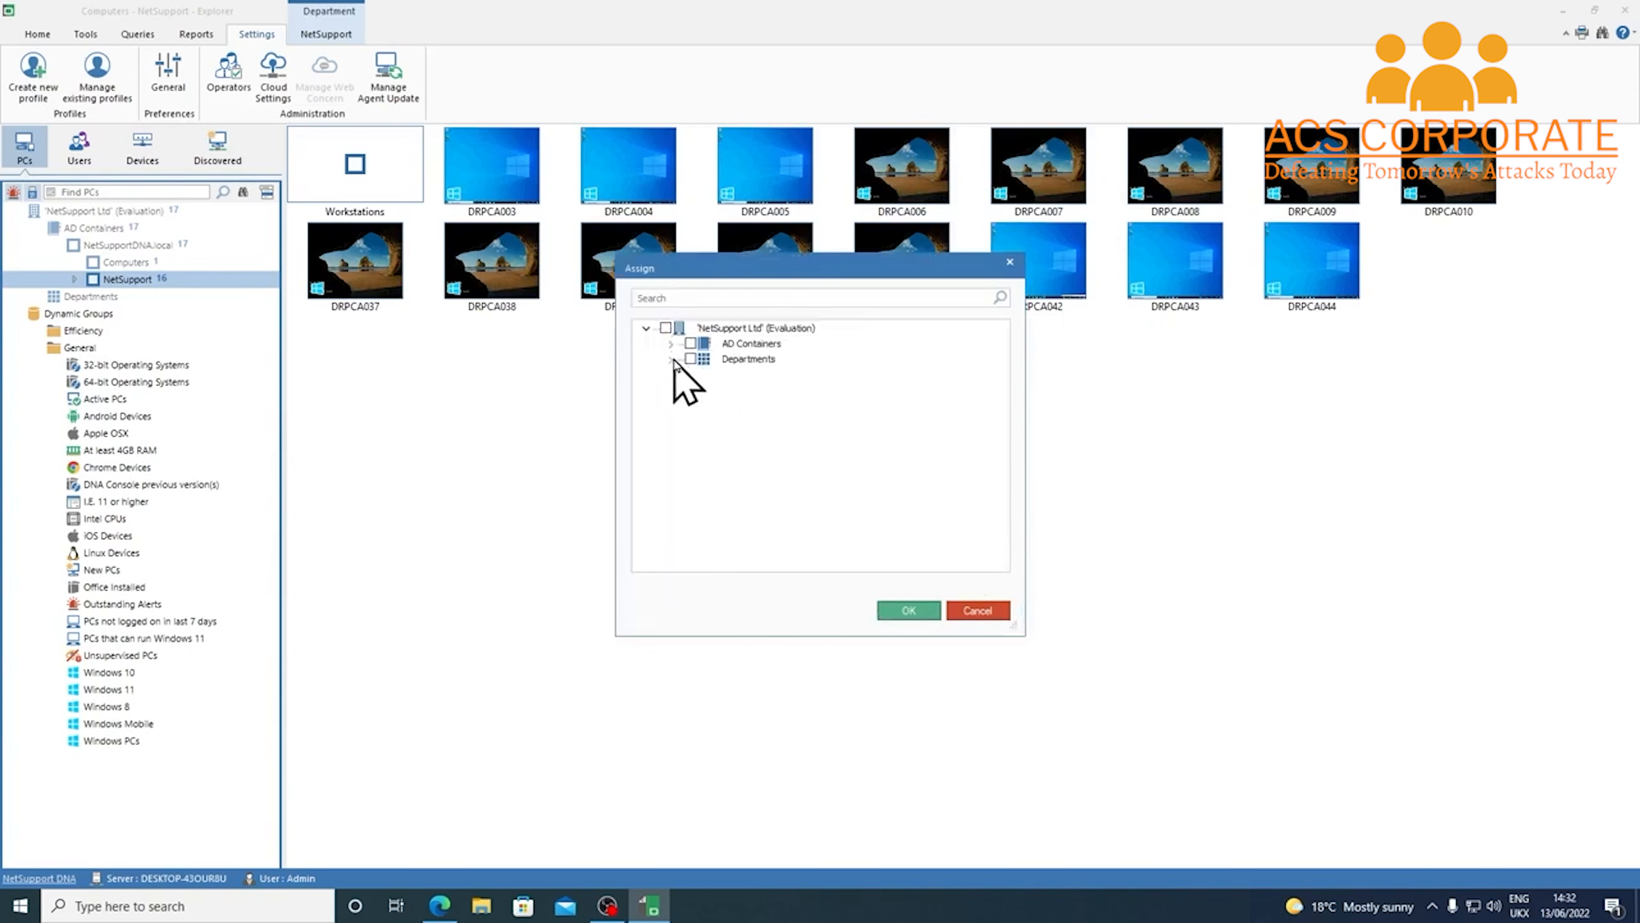
click(671, 343)
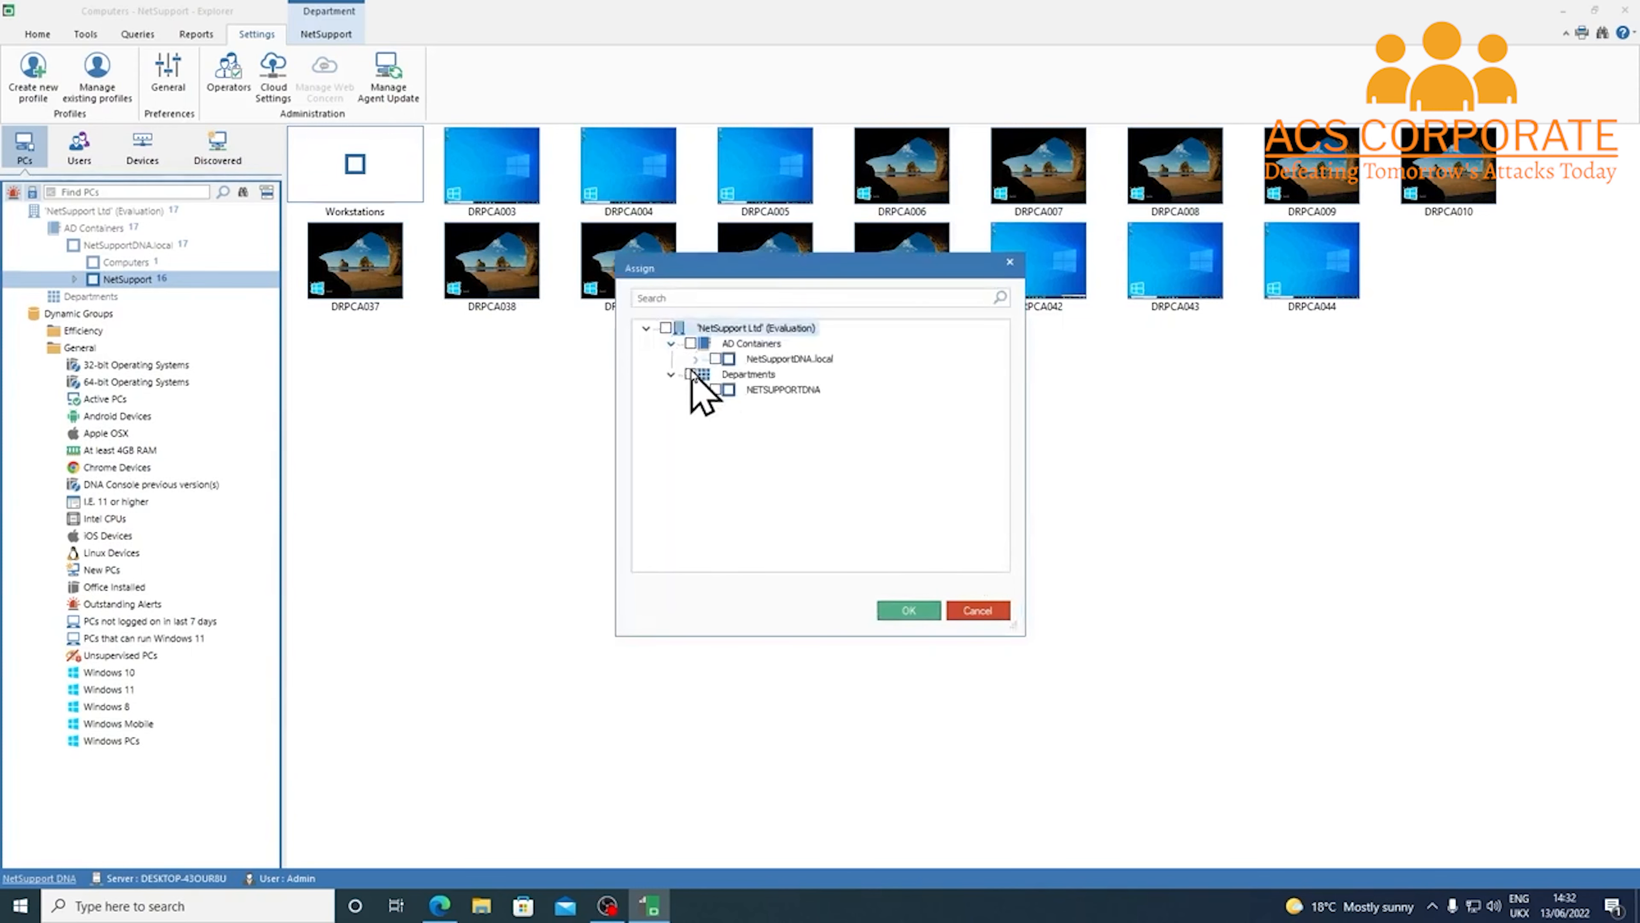
click(694, 359)
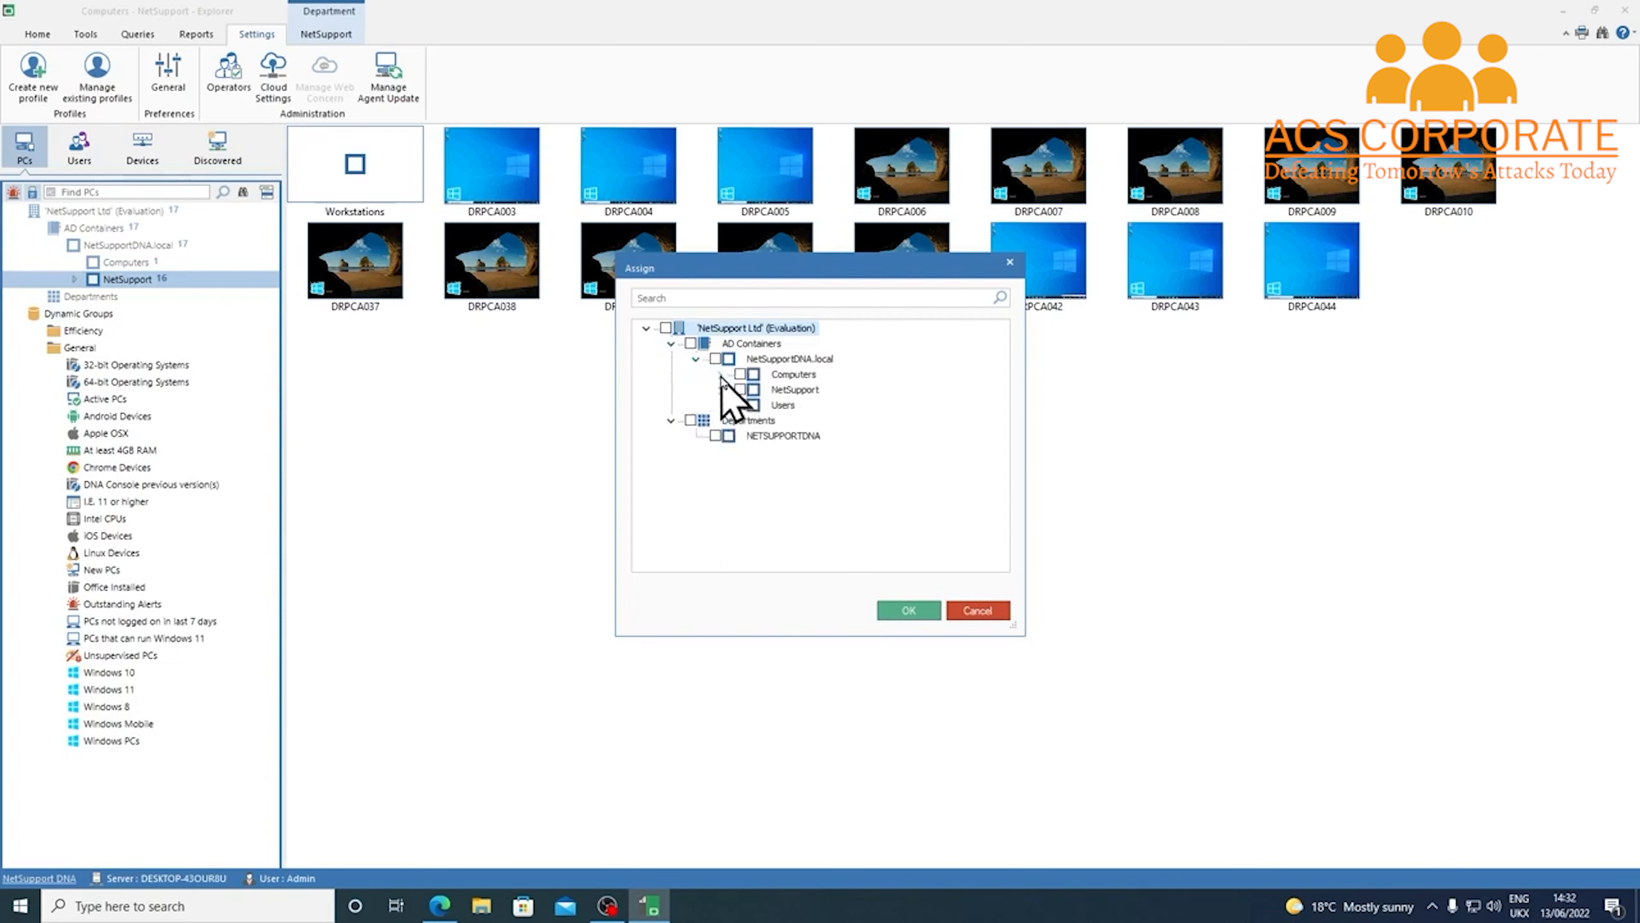
click(721, 390)
click(746, 421)
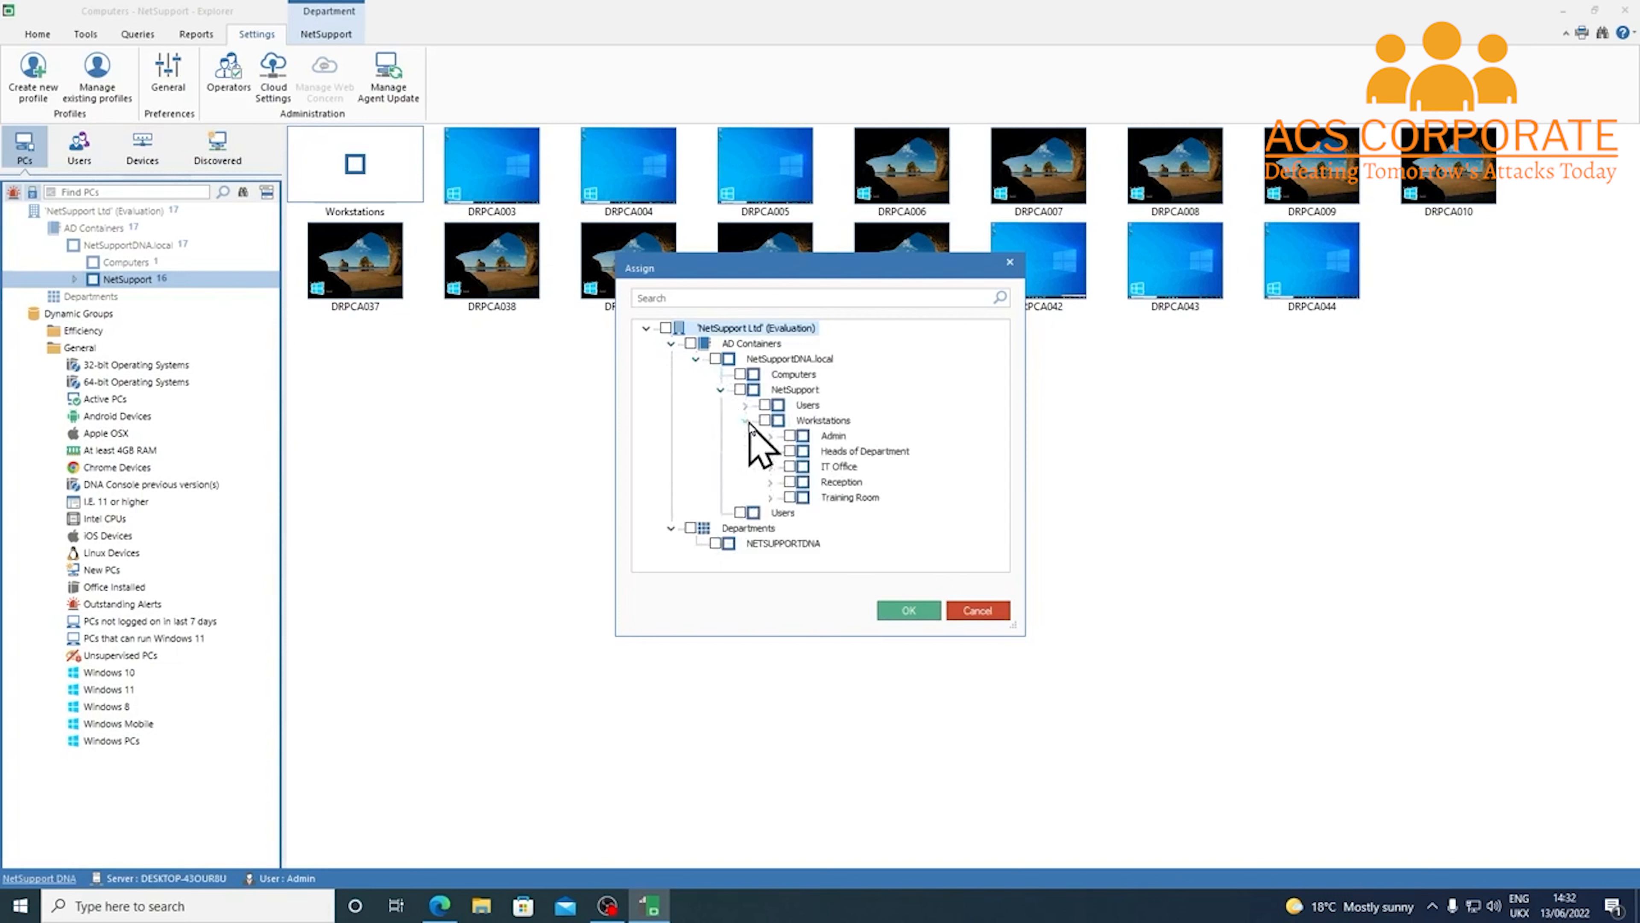
click(745, 405)
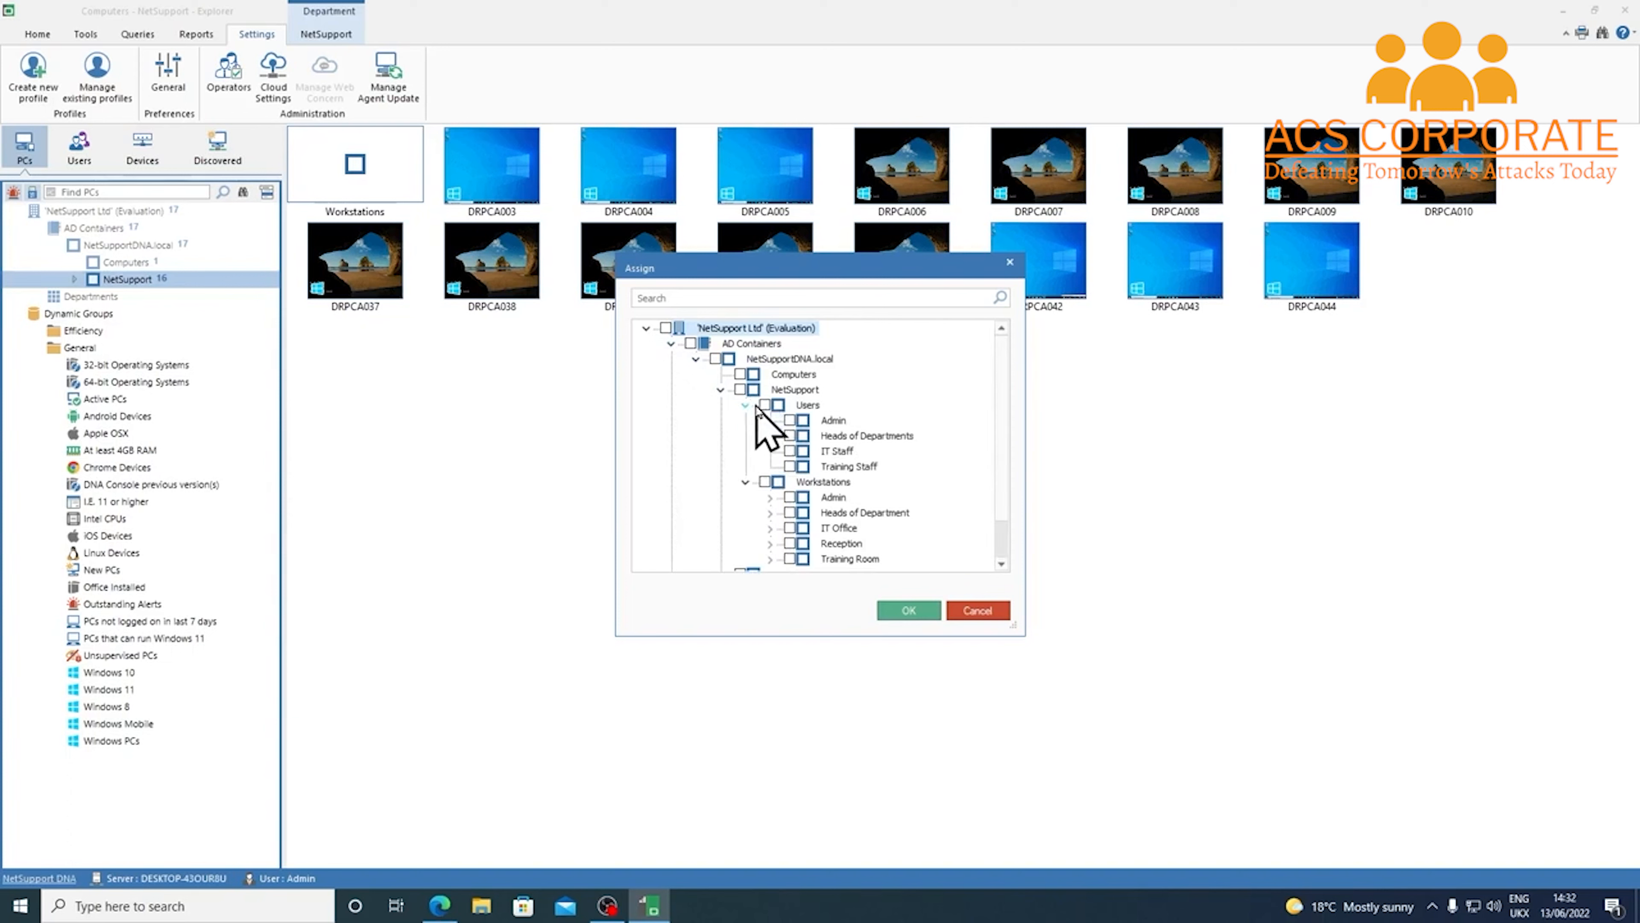
click(790, 420)
click(904, 610)
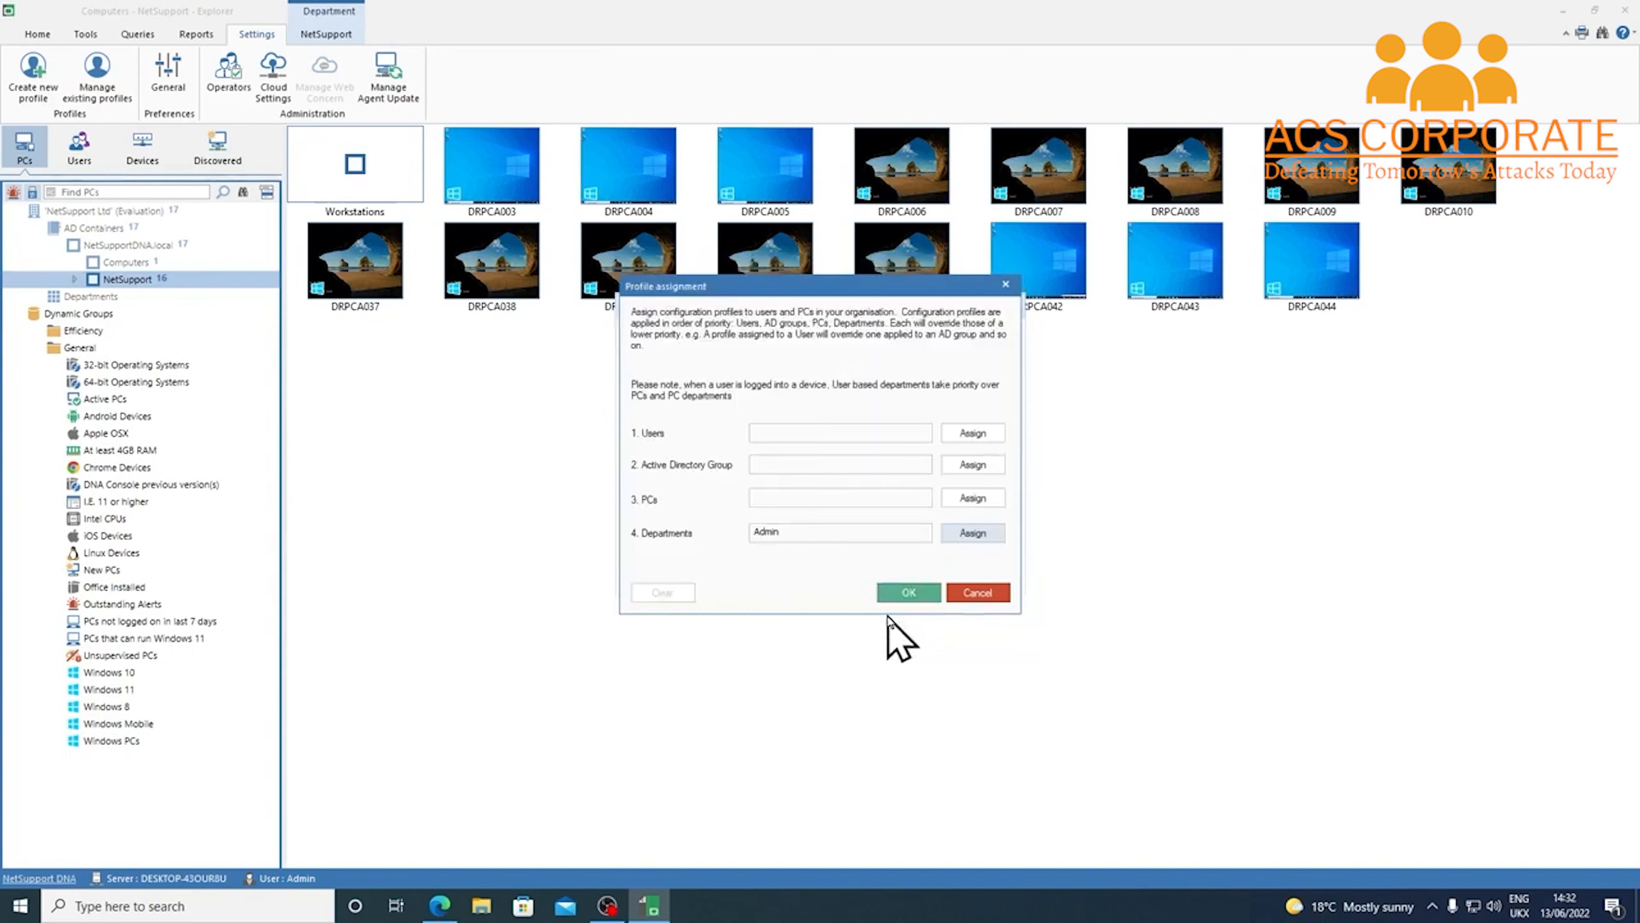
click(910, 592)
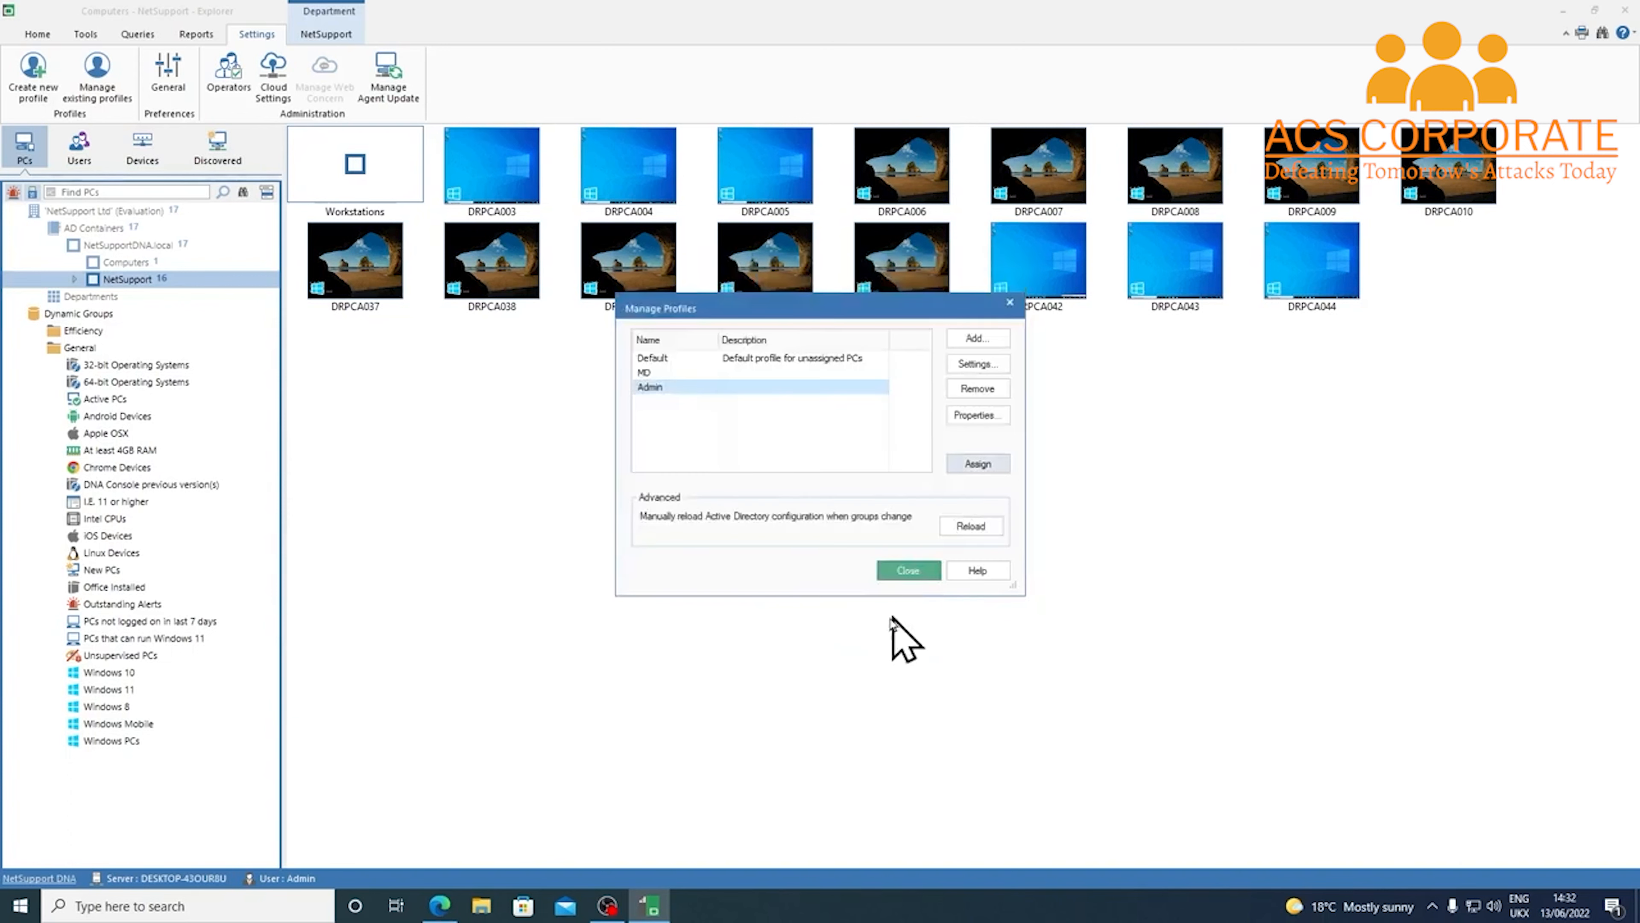
click(910, 571)
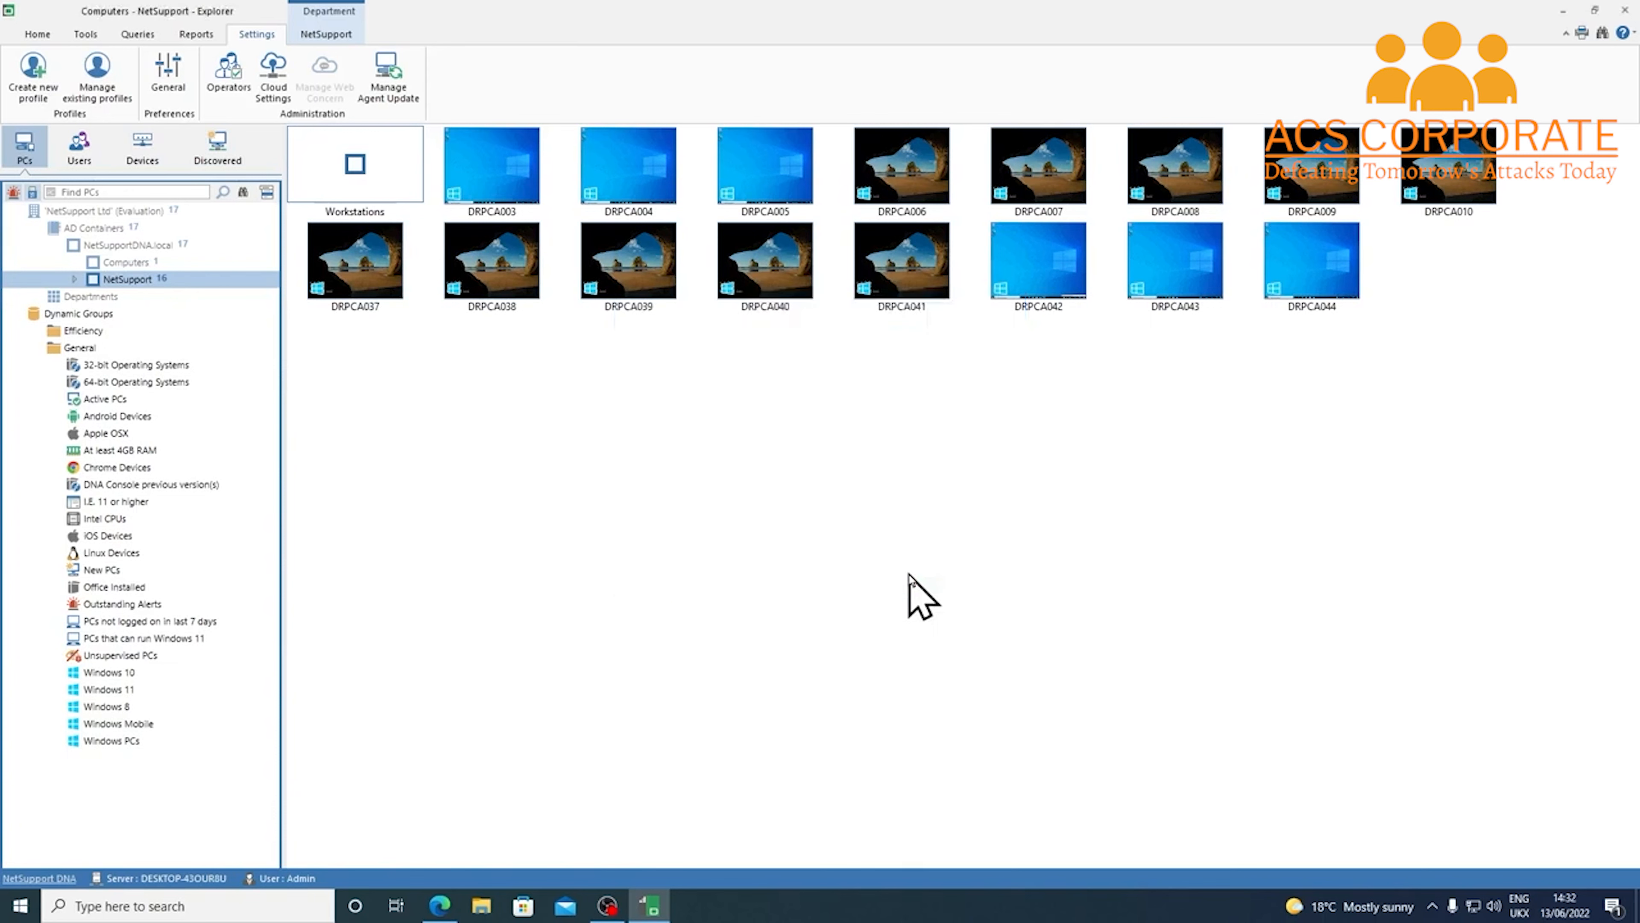
click(97, 84)
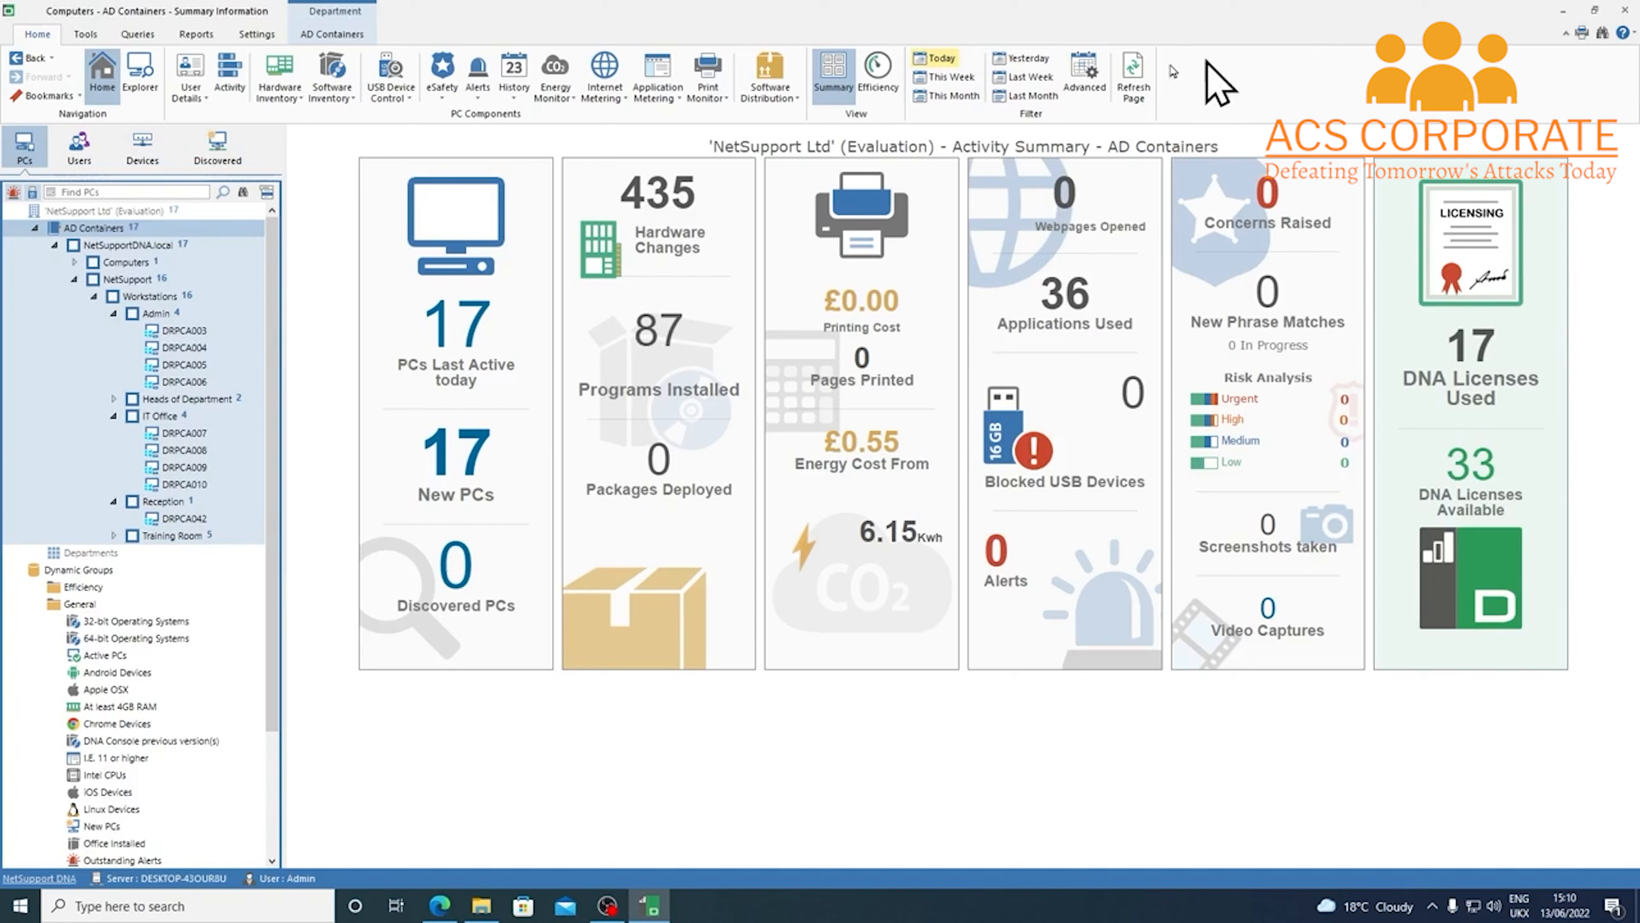
Open the Operators list from Settings, which shows only Admin with the Admin Role
click(268, 36)
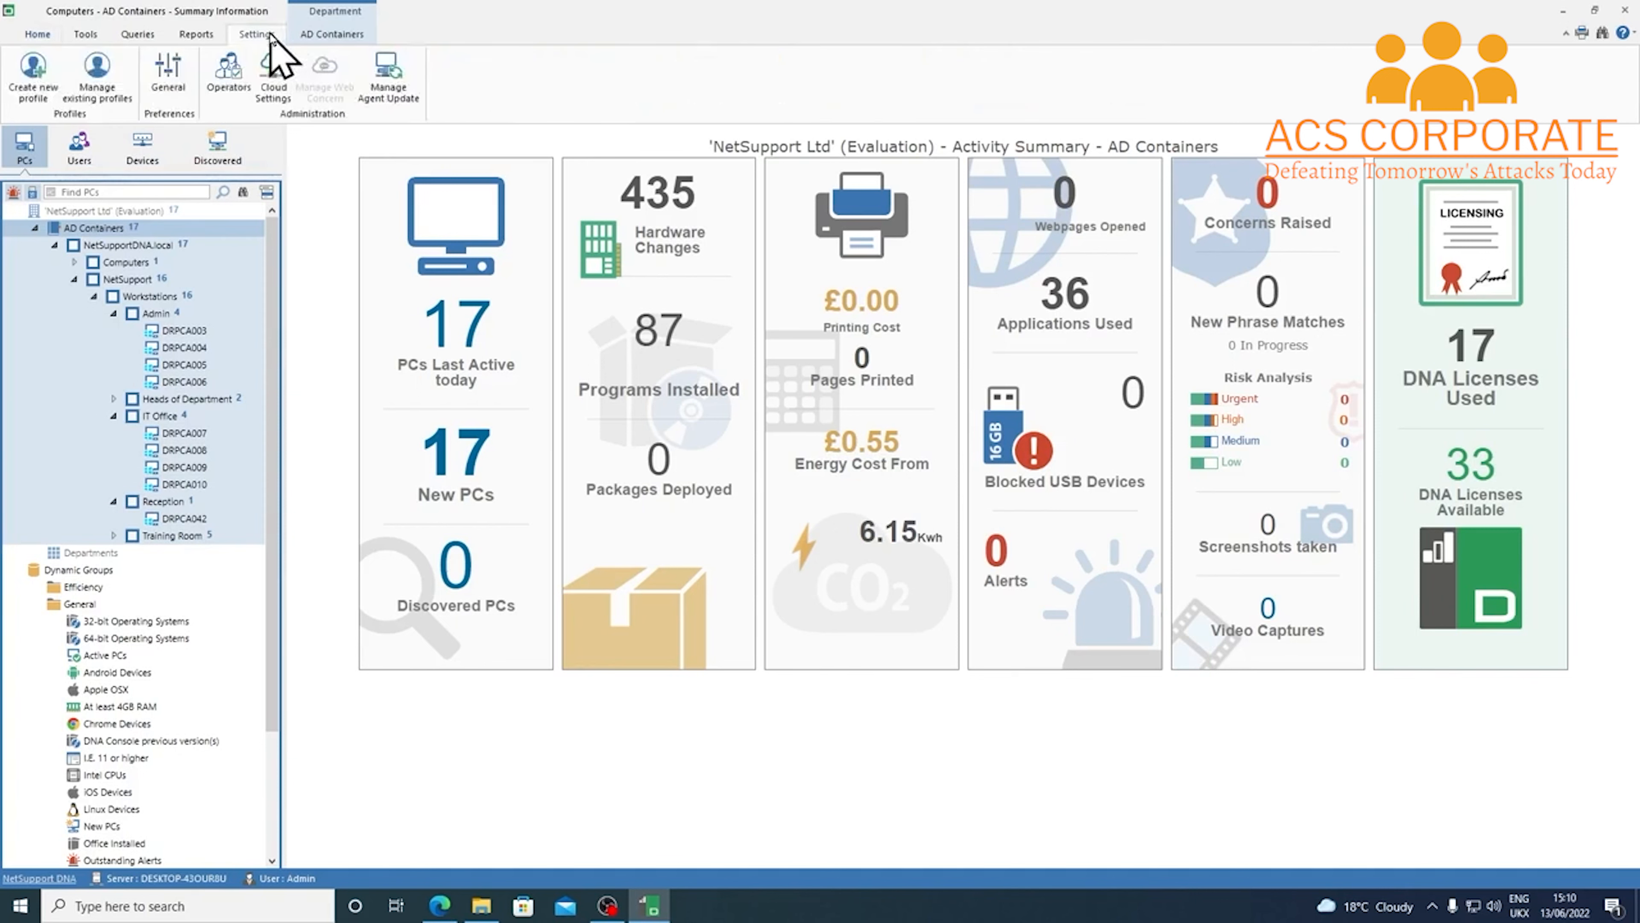
click(228, 84)
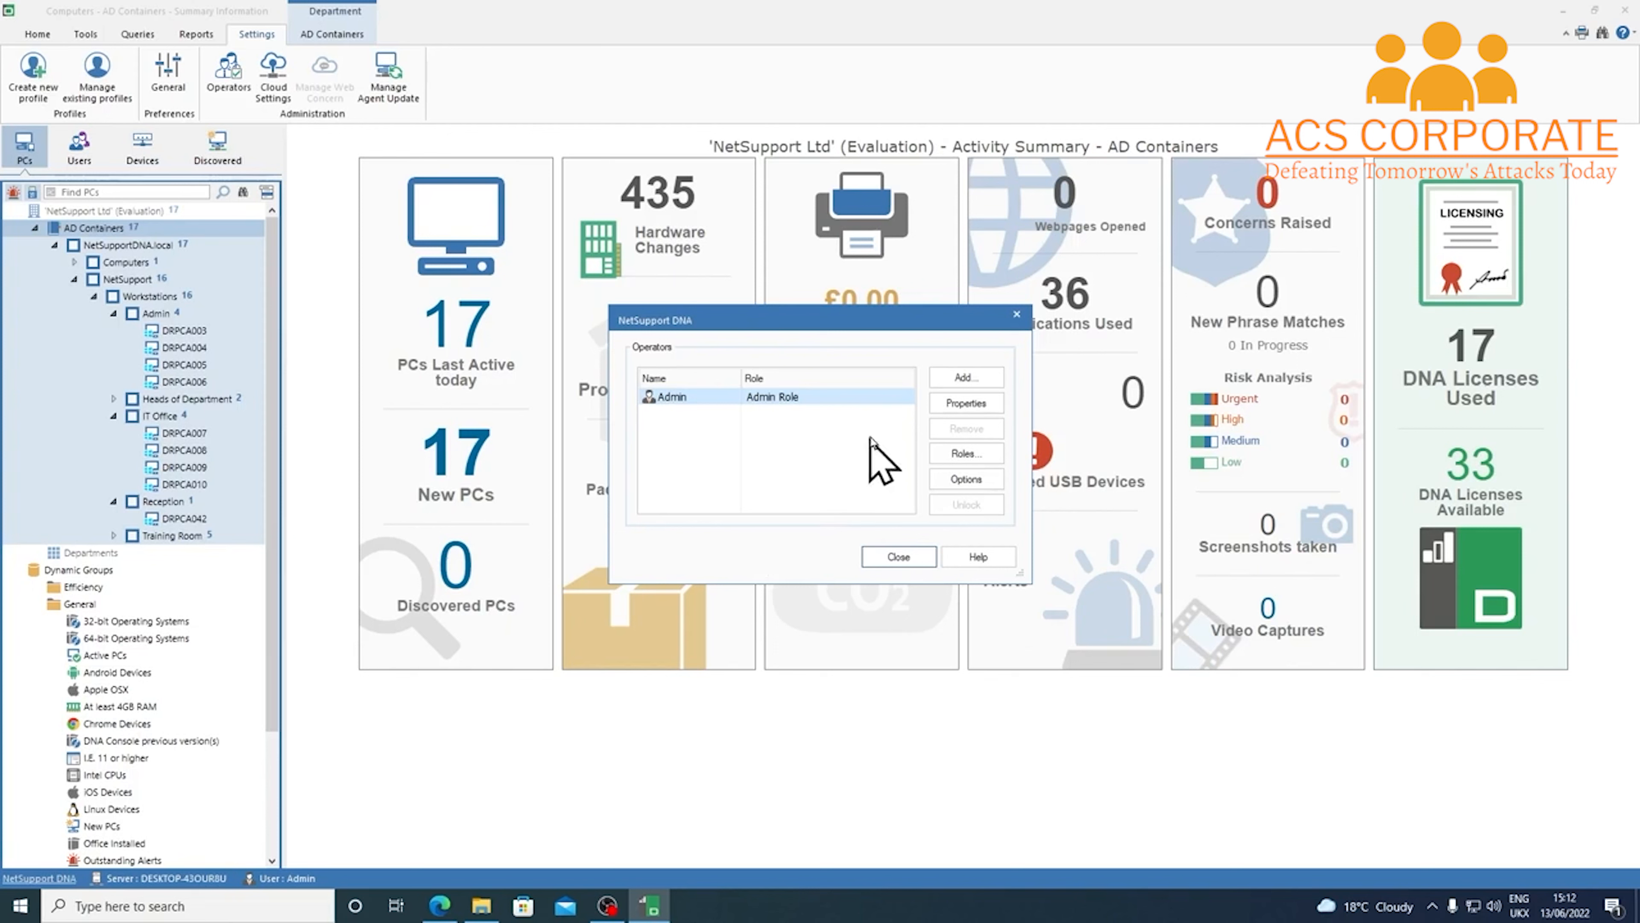
Add a new console operator and fill in their name and e-mail address
click(1001, 378)
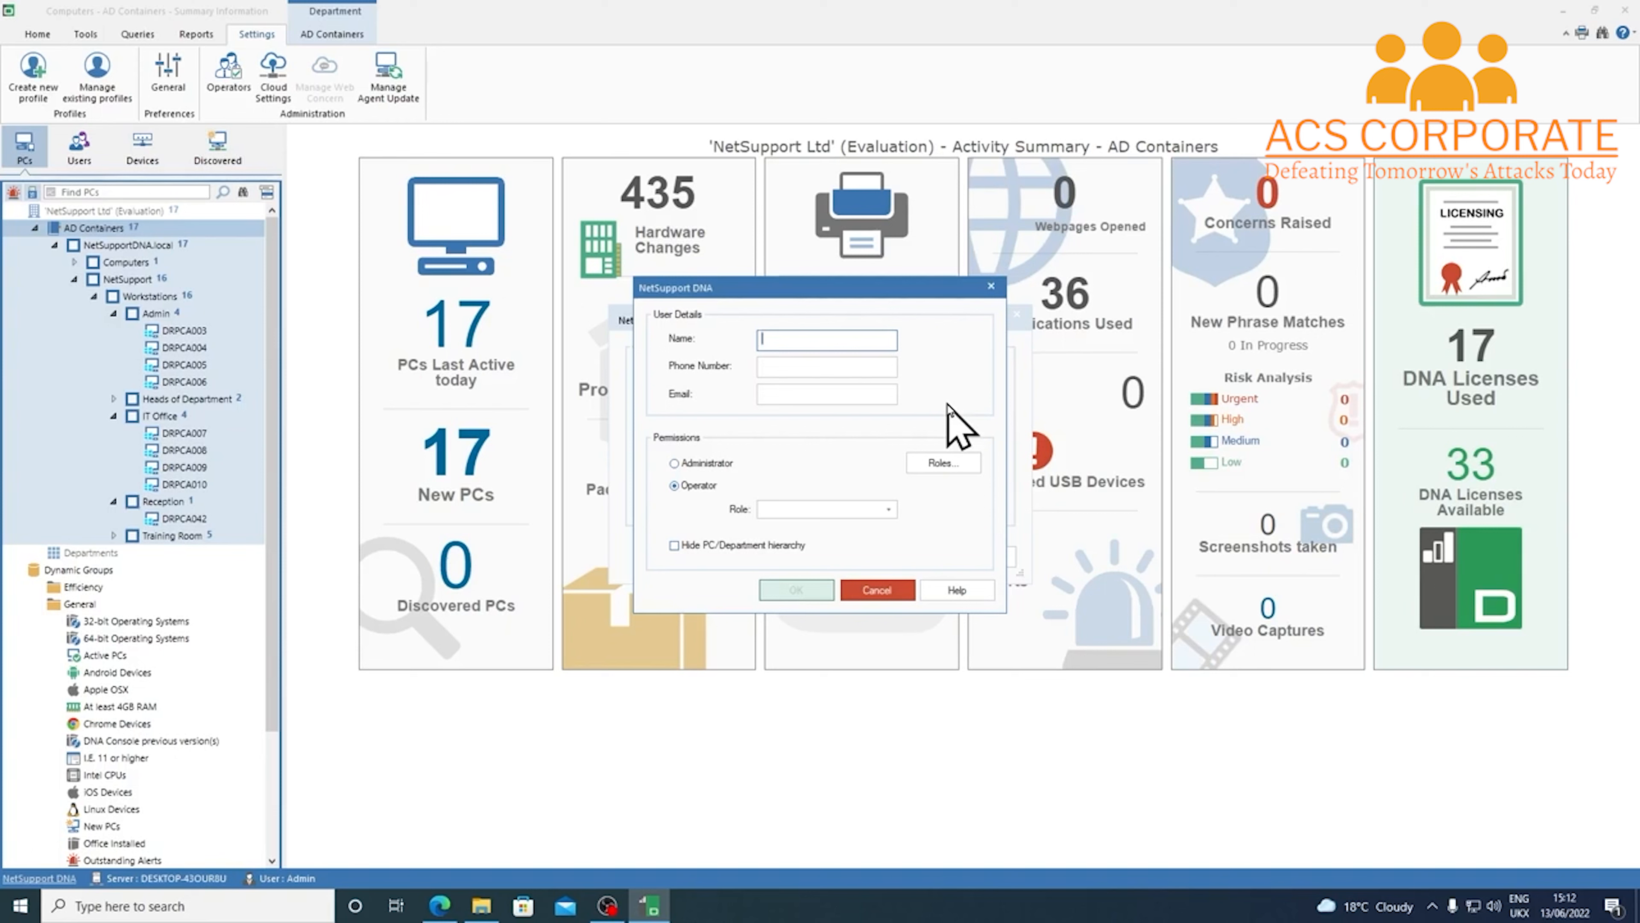
text(James)
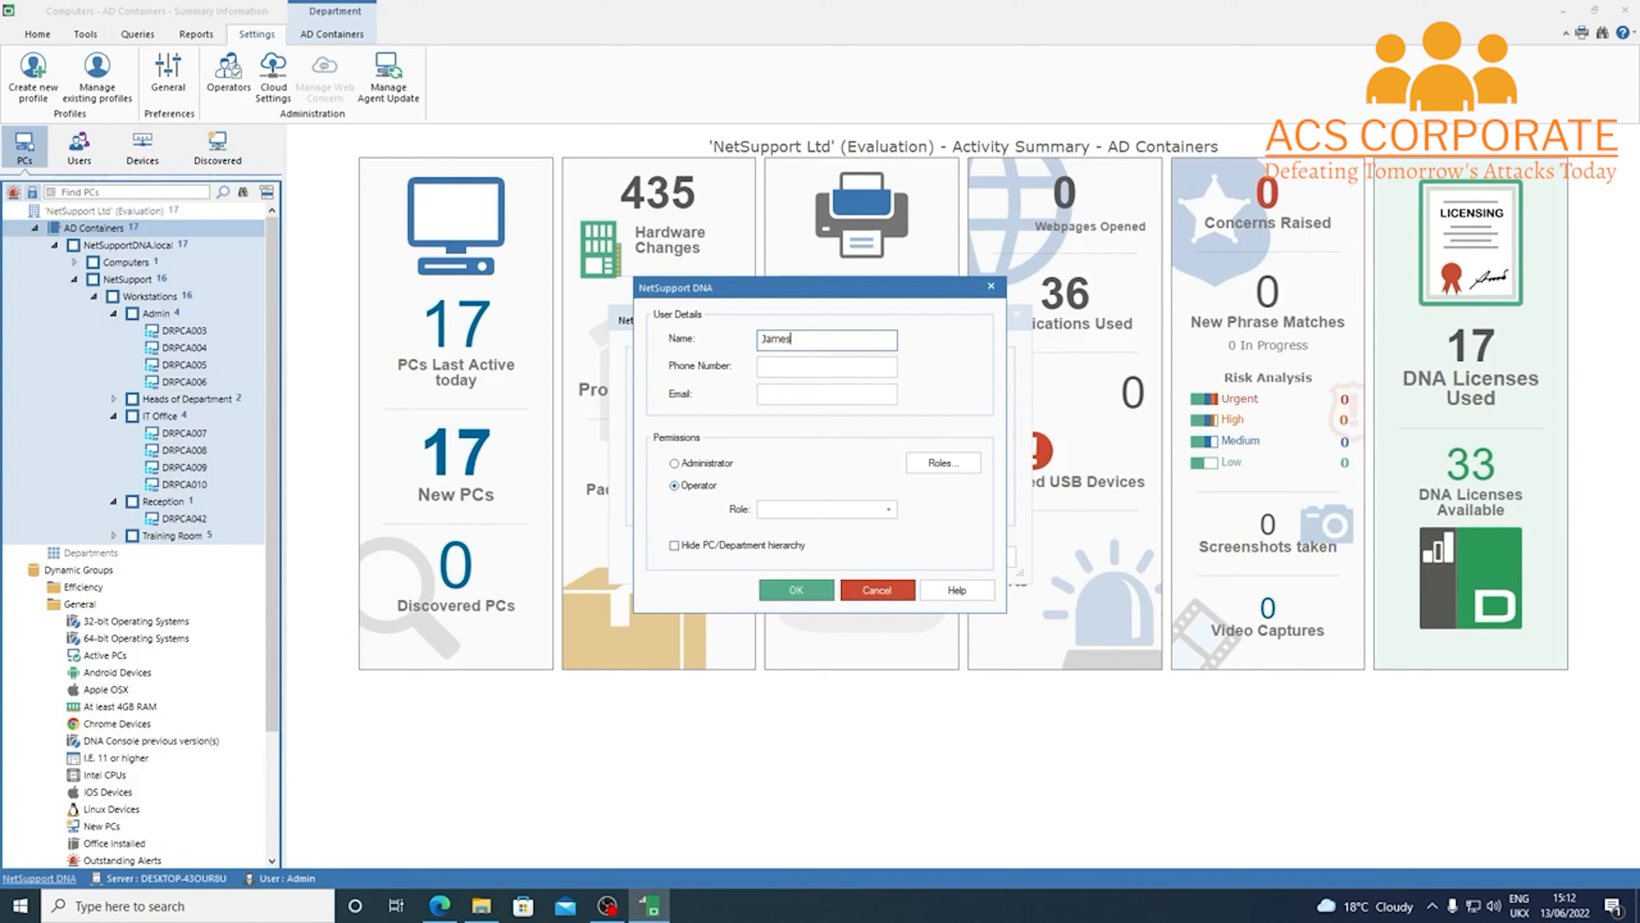
key(Tab)
key(Tab)
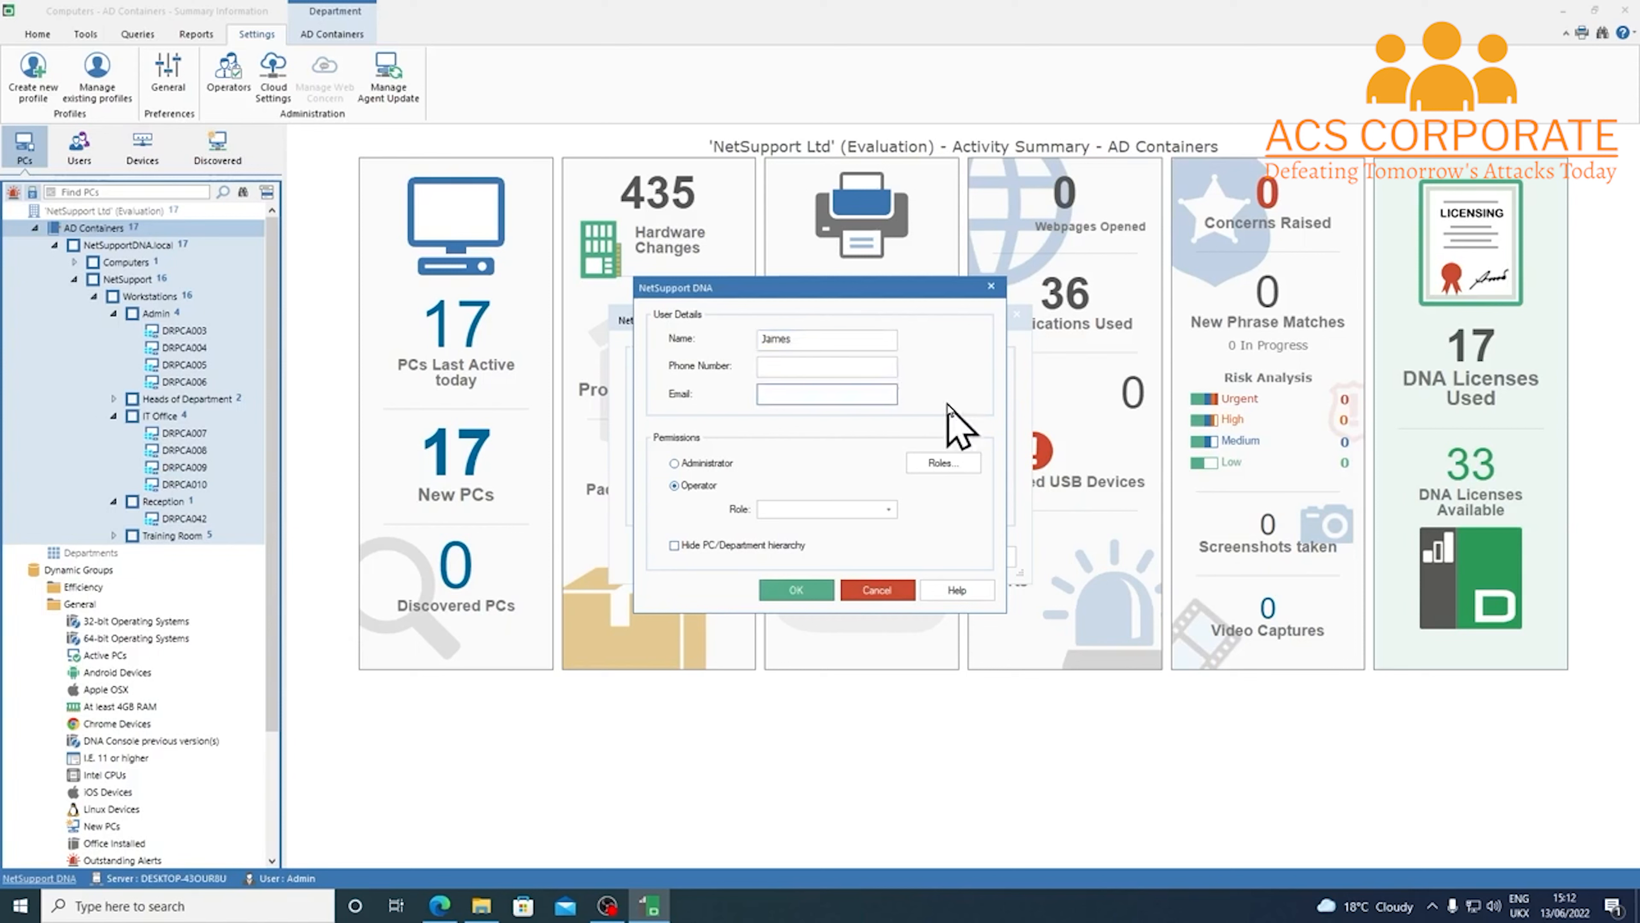
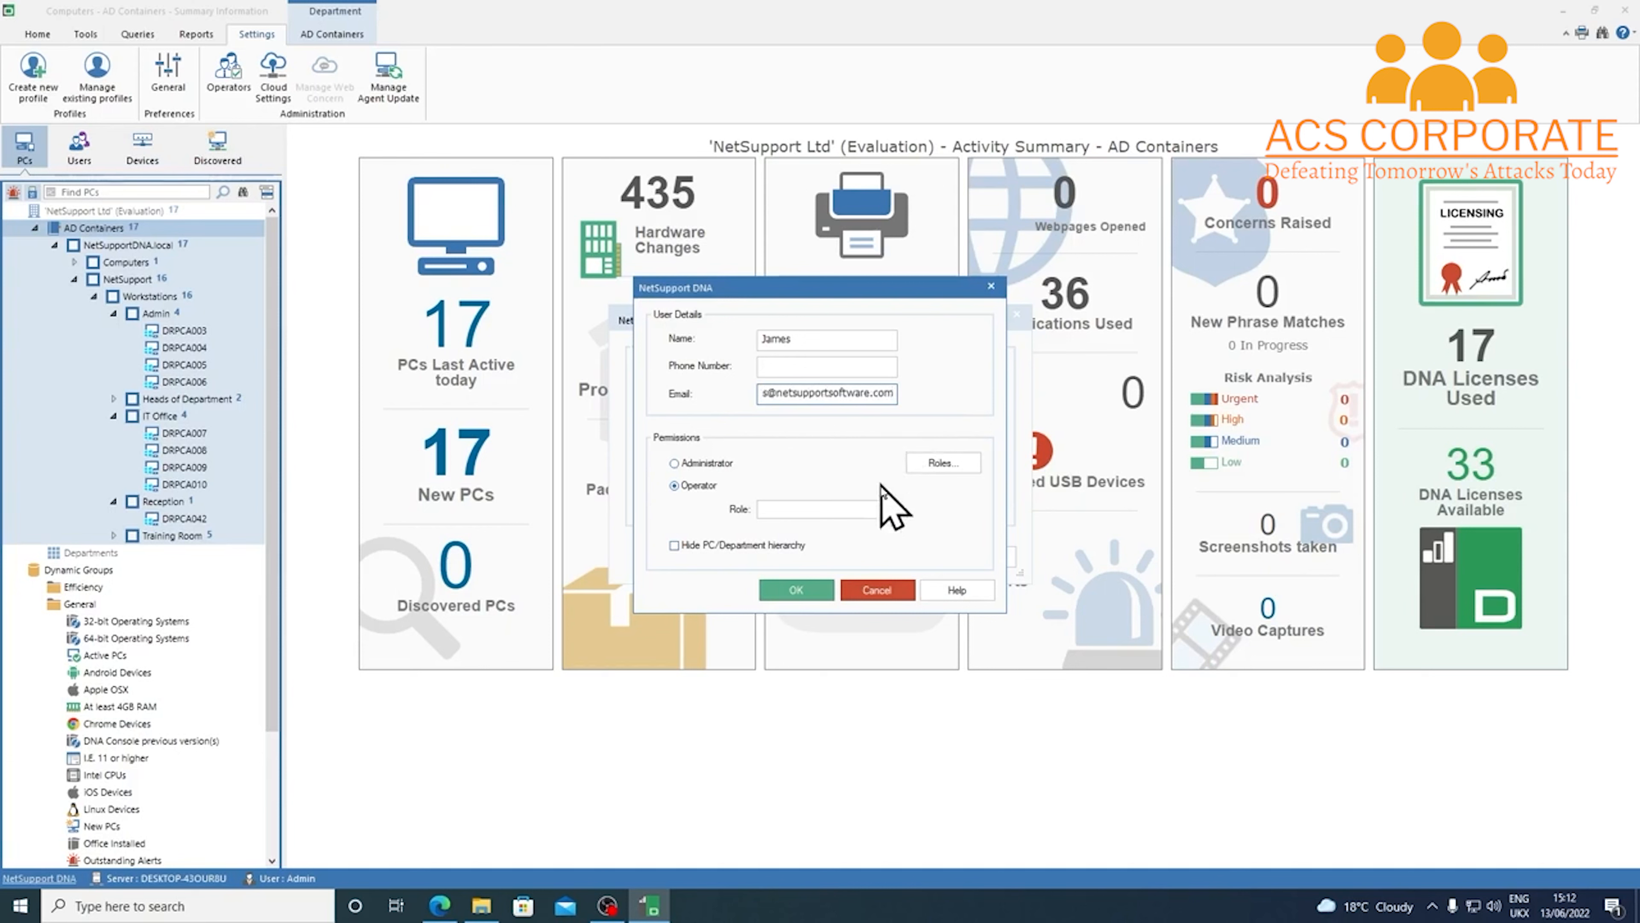
Check the operator's available roles, then bring up the Console Role settings
click(890, 509)
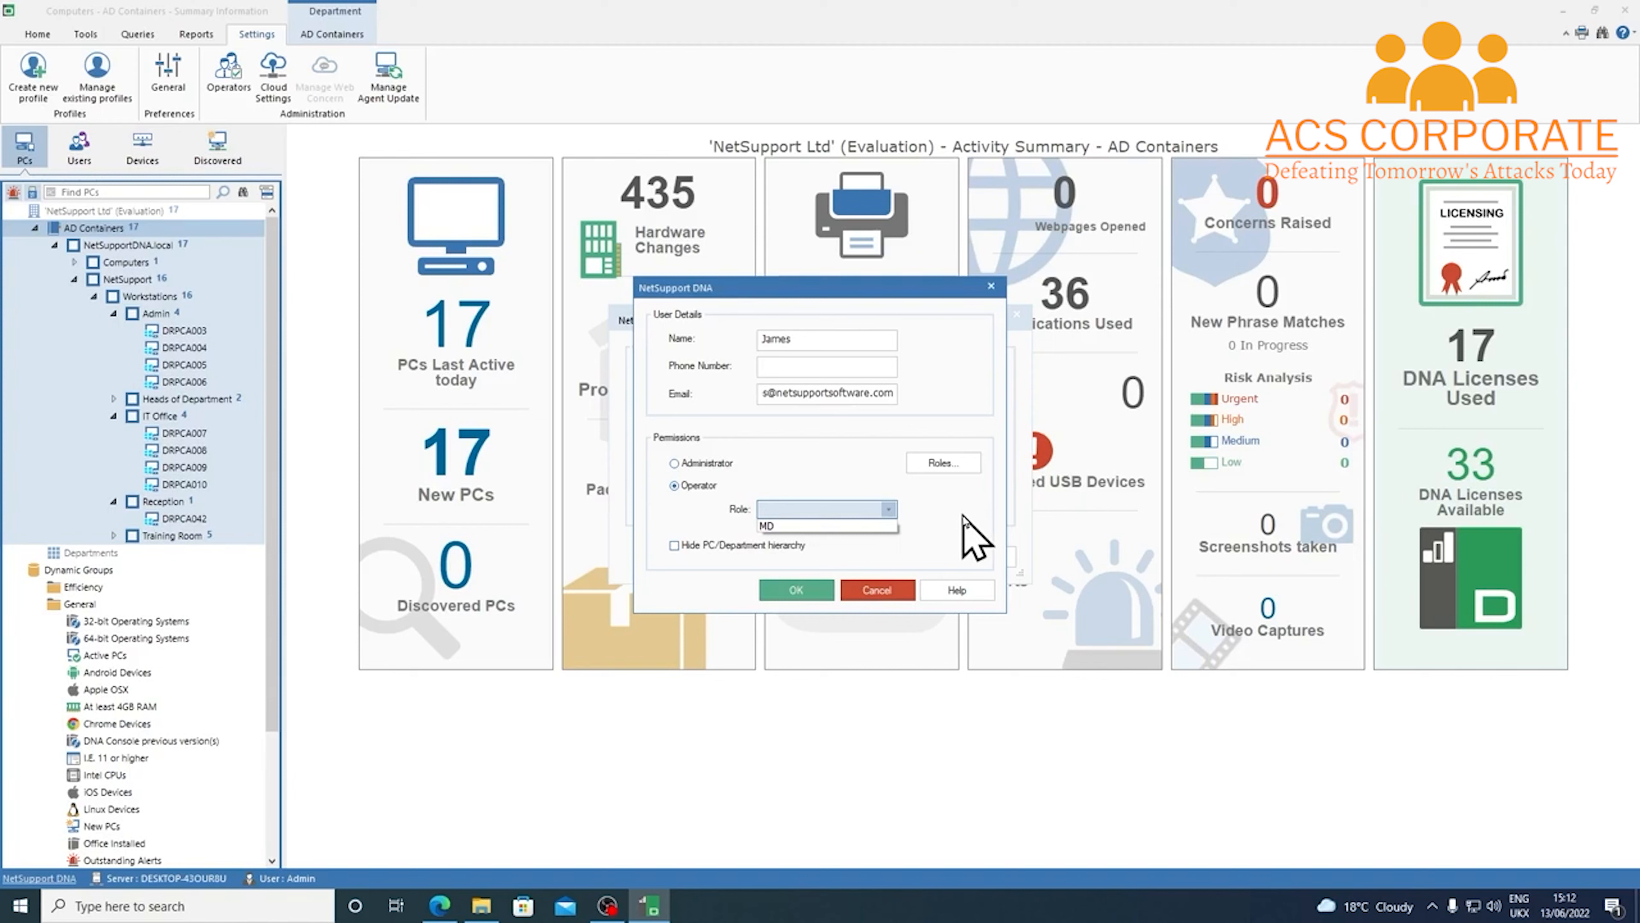
click(969, 535)
click(955, 468)
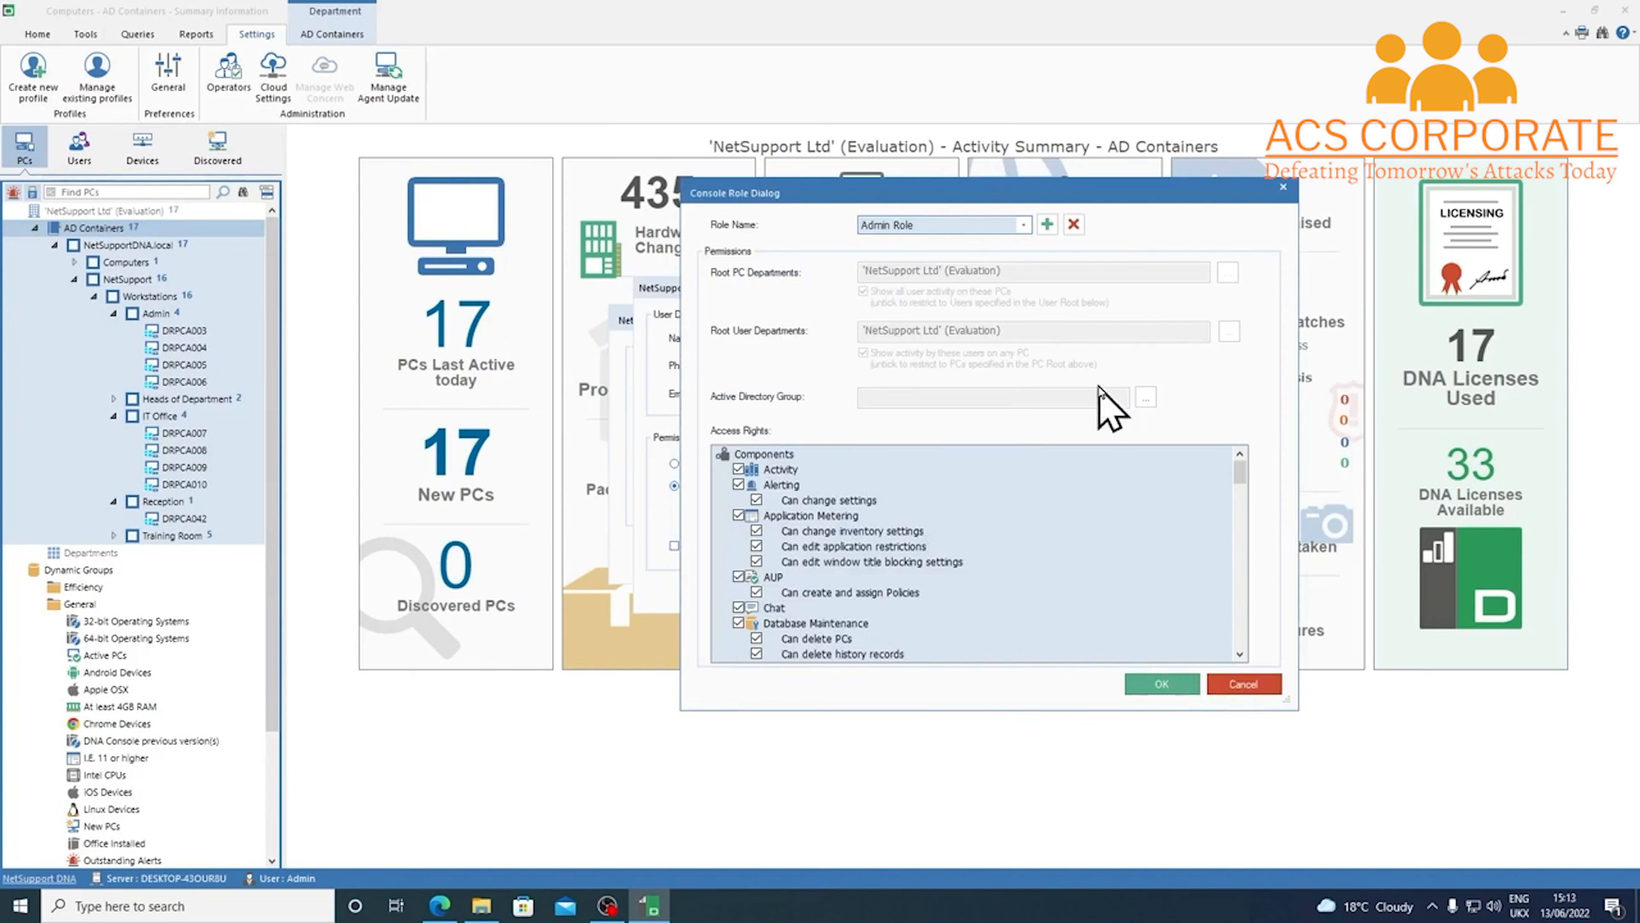
Add a console role named 'Accounts', keeping the Read-only operator default
click(1048, 225)
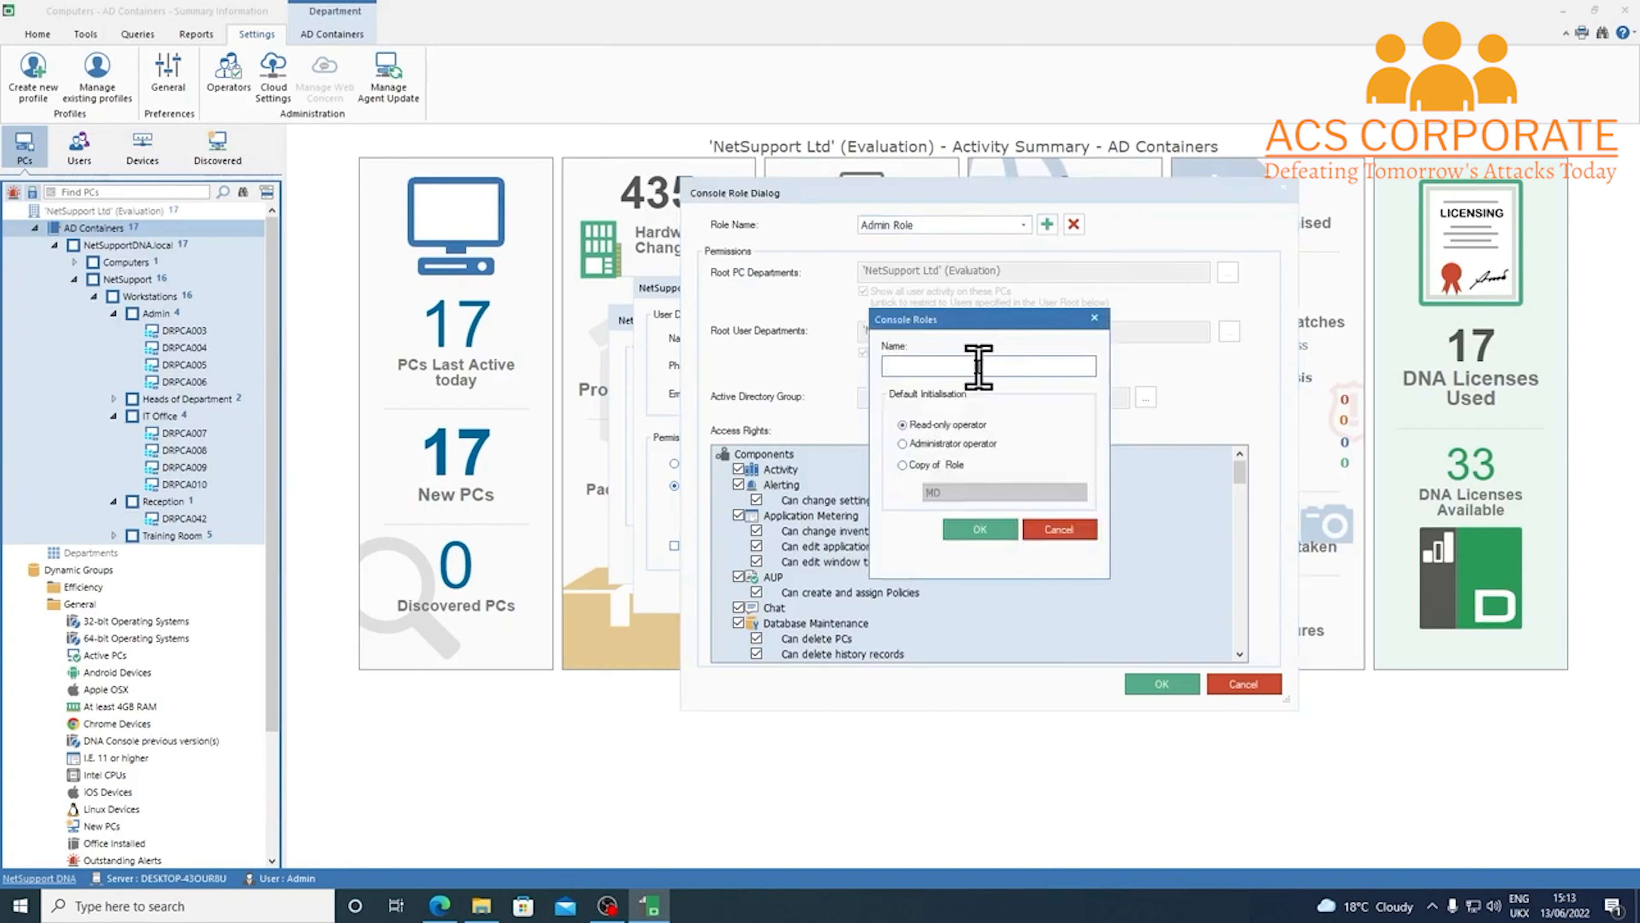
text(Admin)
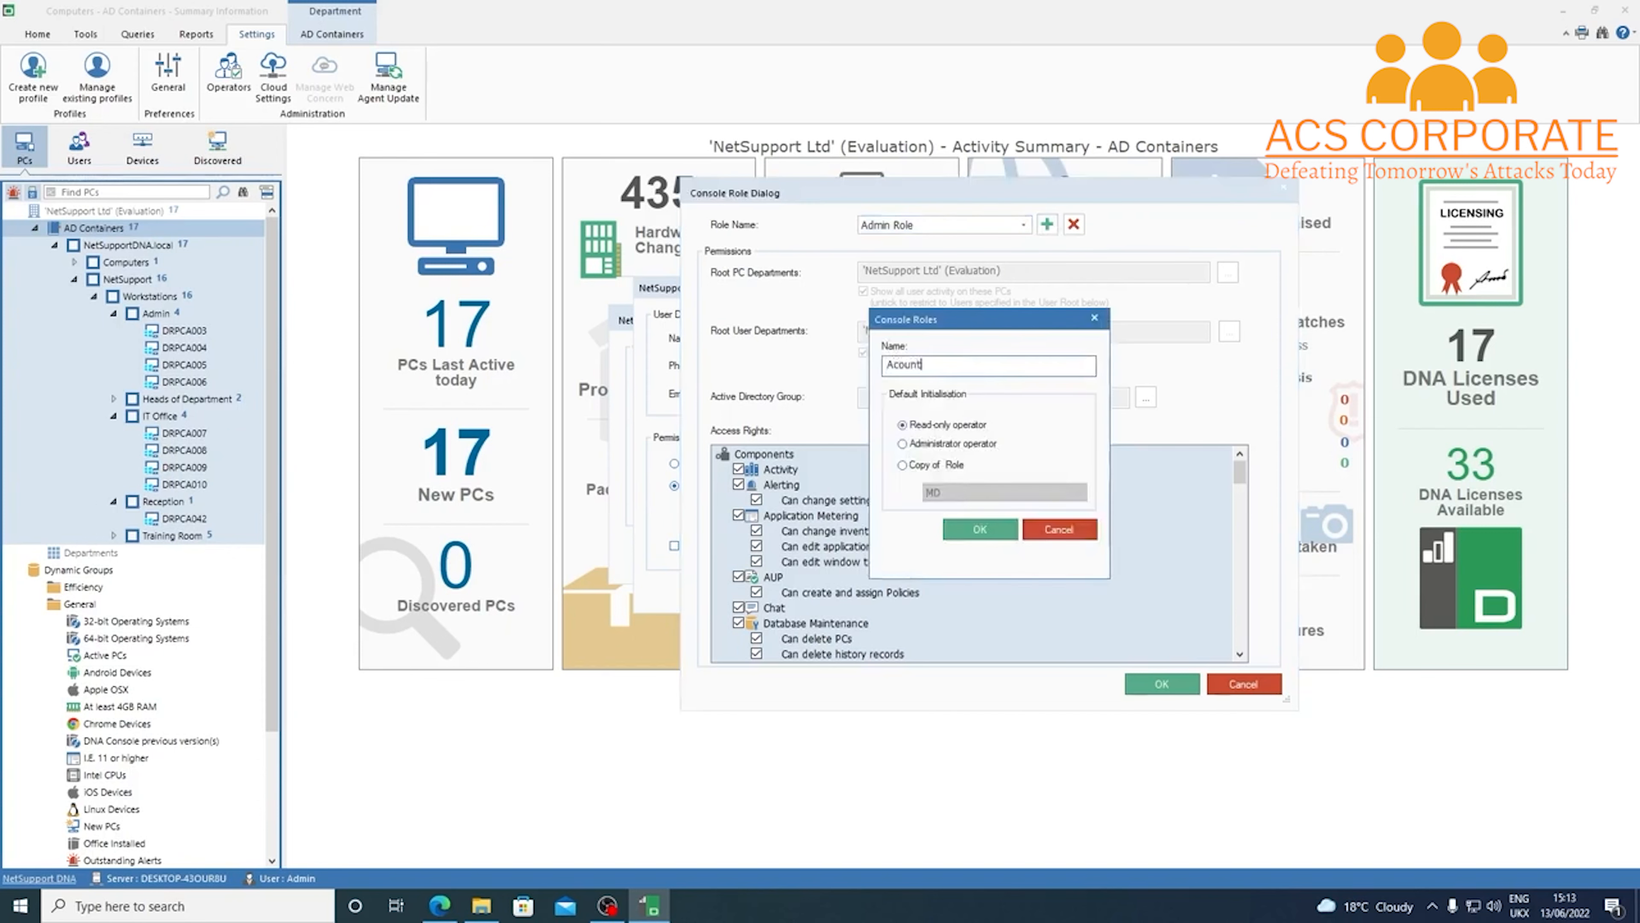
key(BackSpace)
key(BackSpace)
key(BackSpace)
key(BackSpace)
text(ccounts)
click(980, 531)
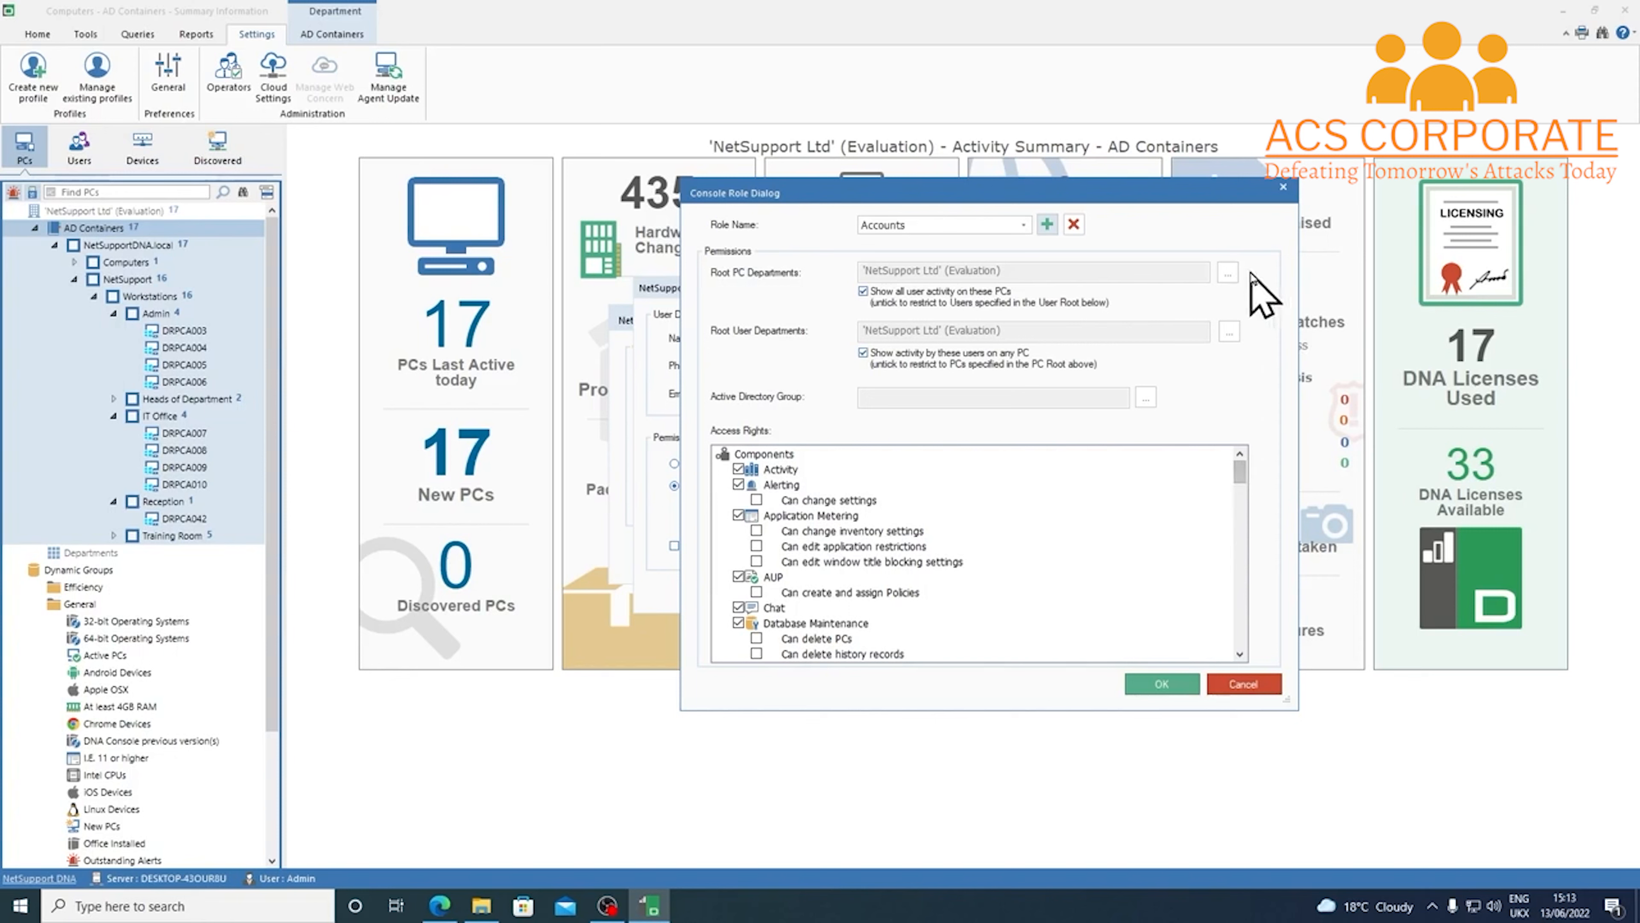
Set the Accounts role's root PC department to Workstations/Admin
click(1228, 274)
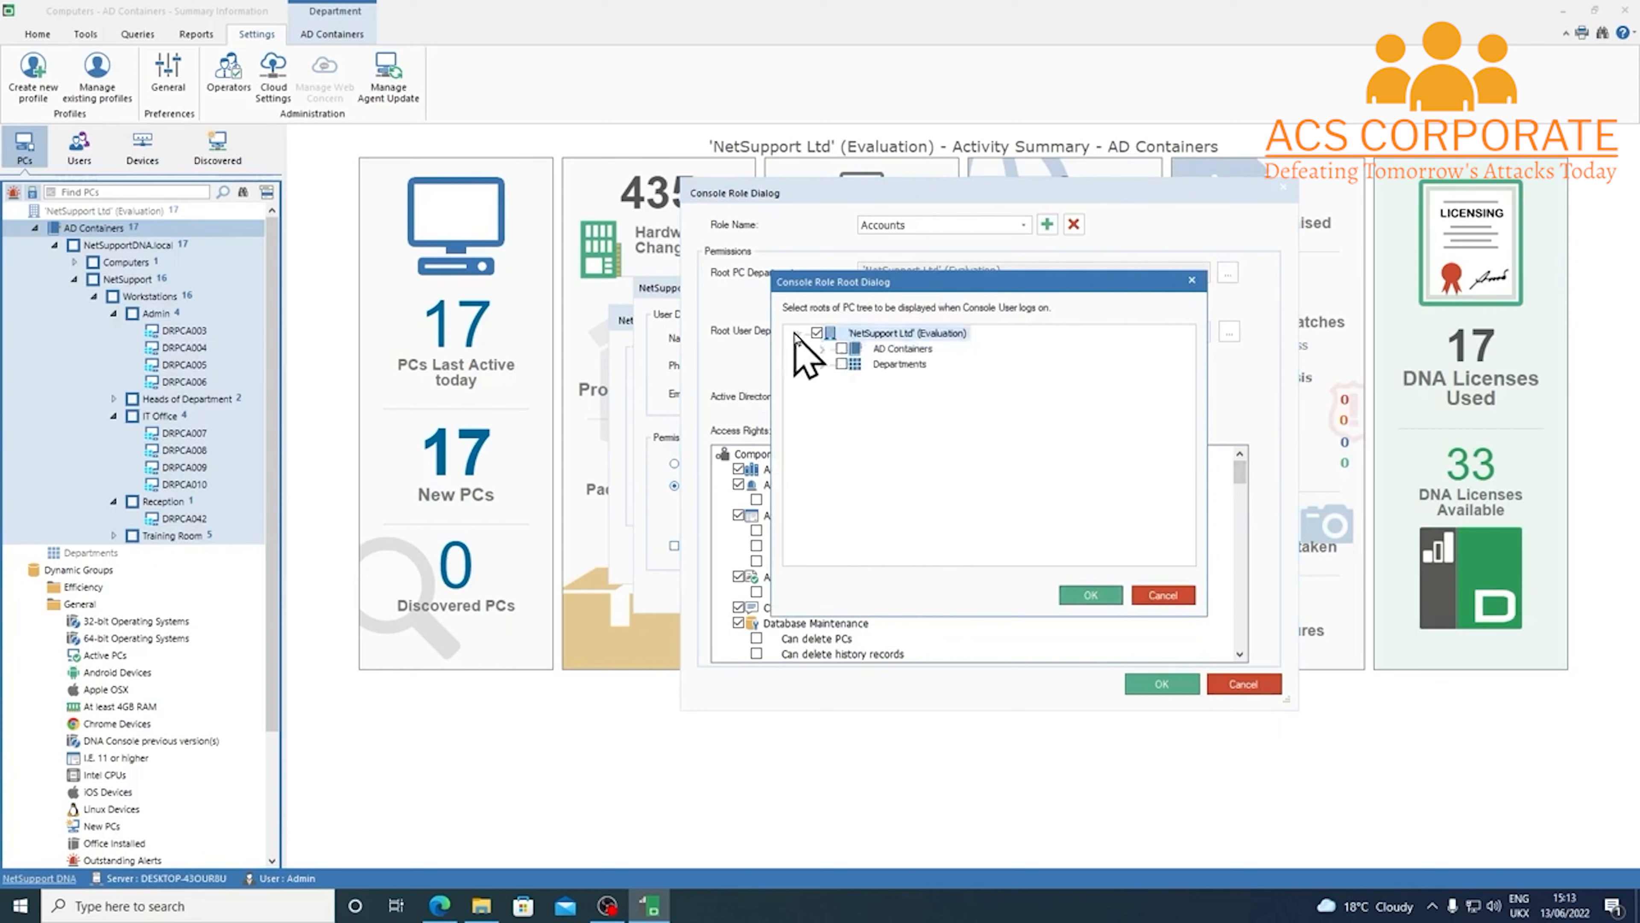
click(823, 349)
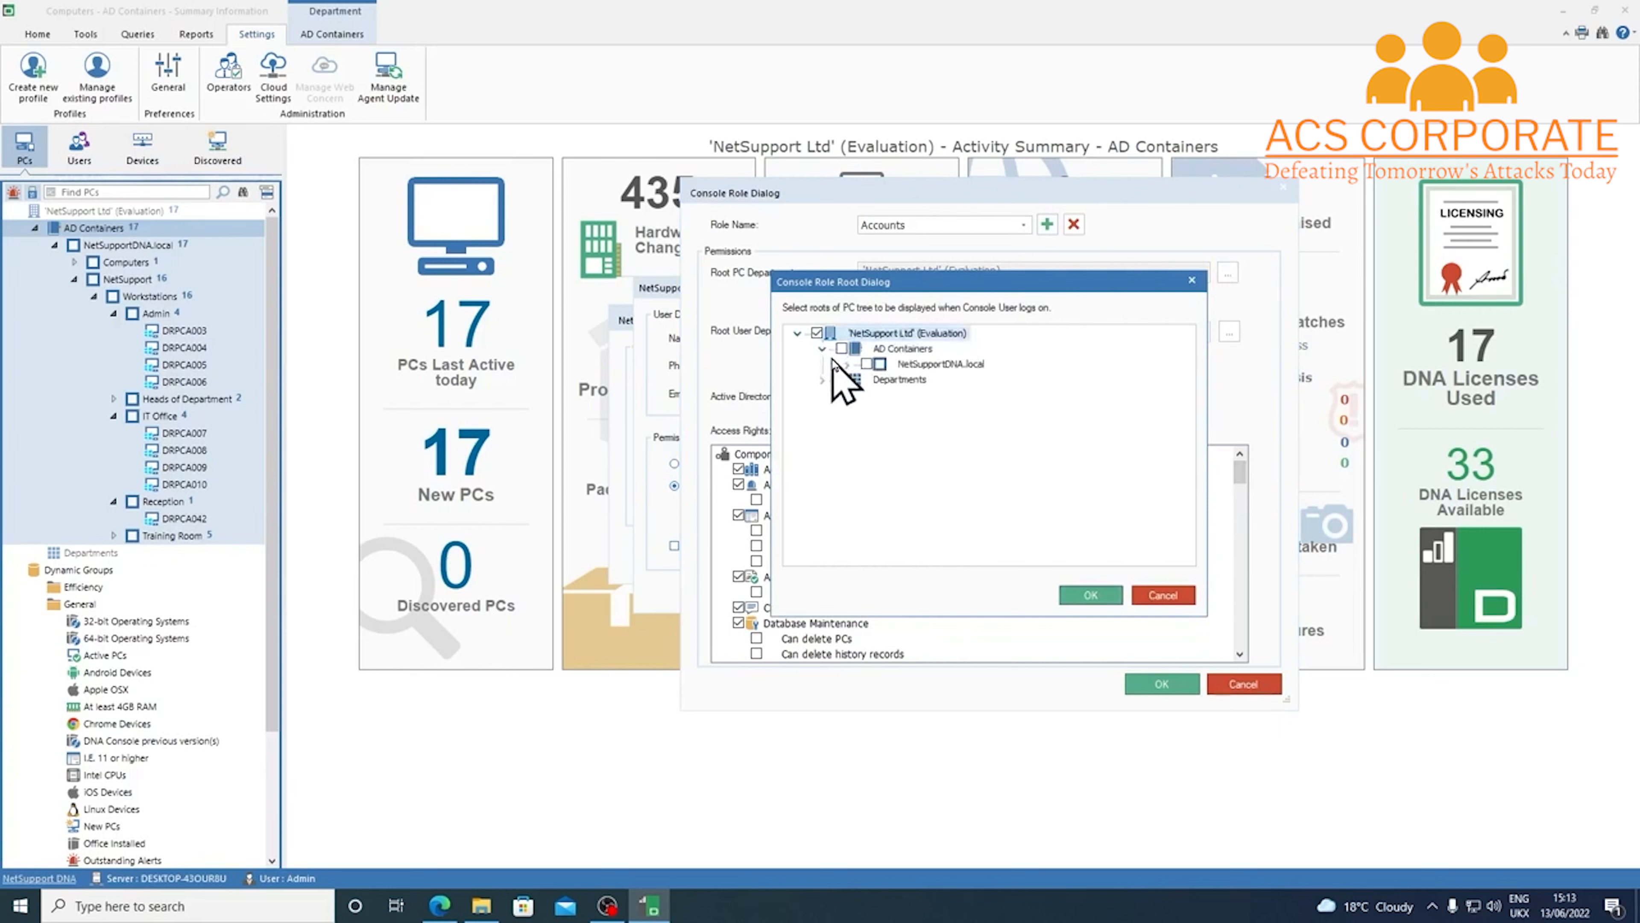
click(847, 364)
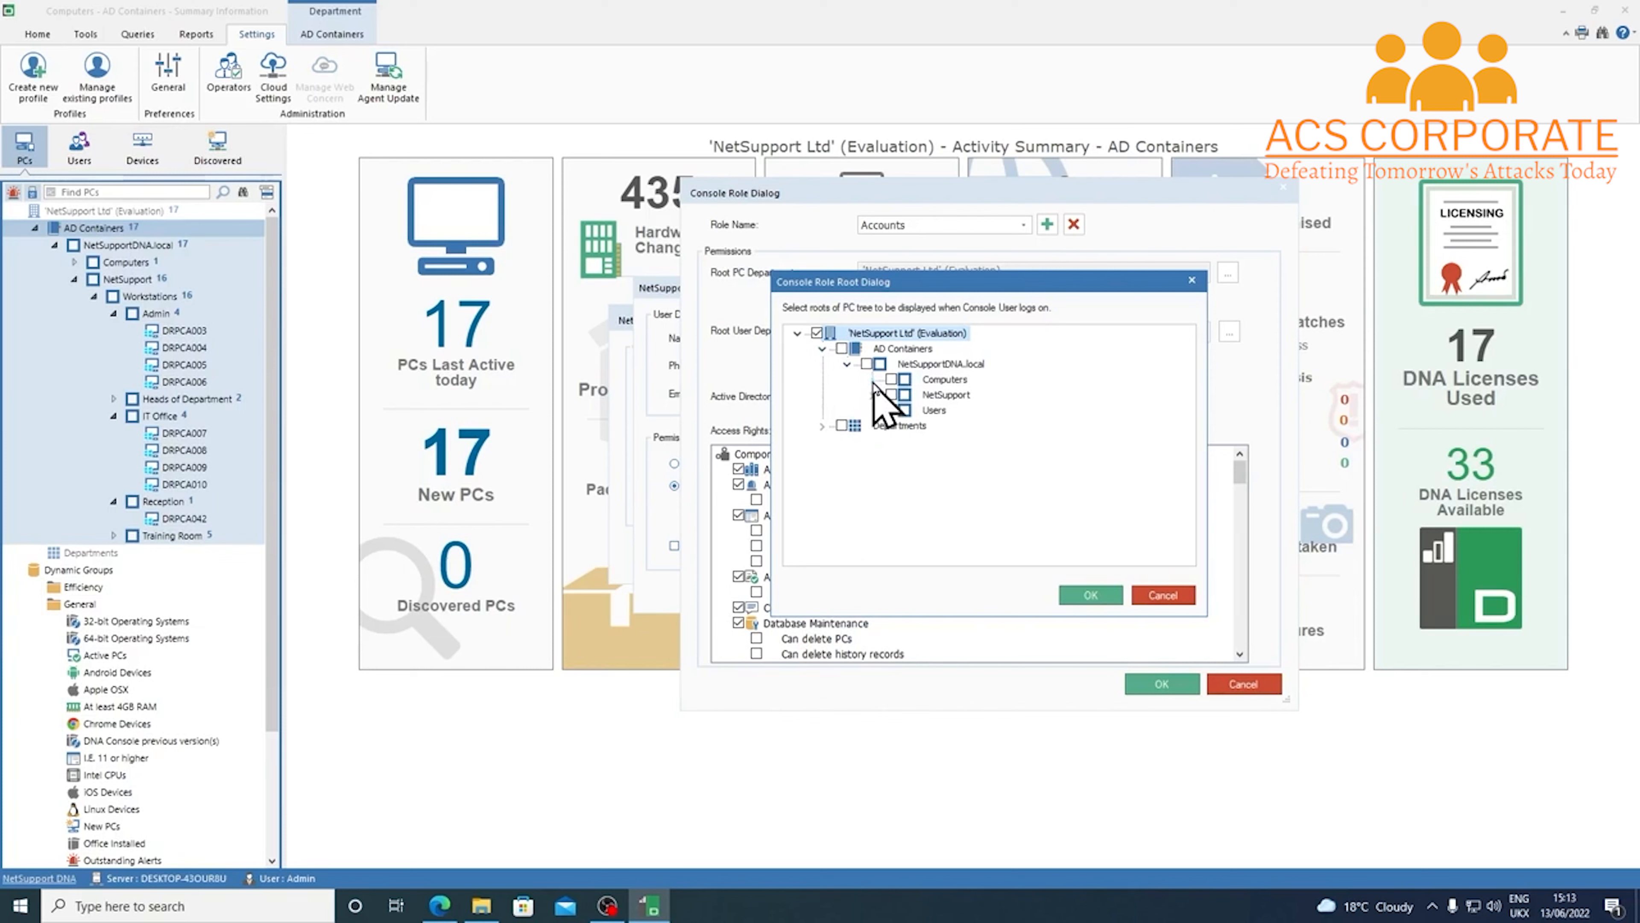
click(872, 395)
click(897, 425)
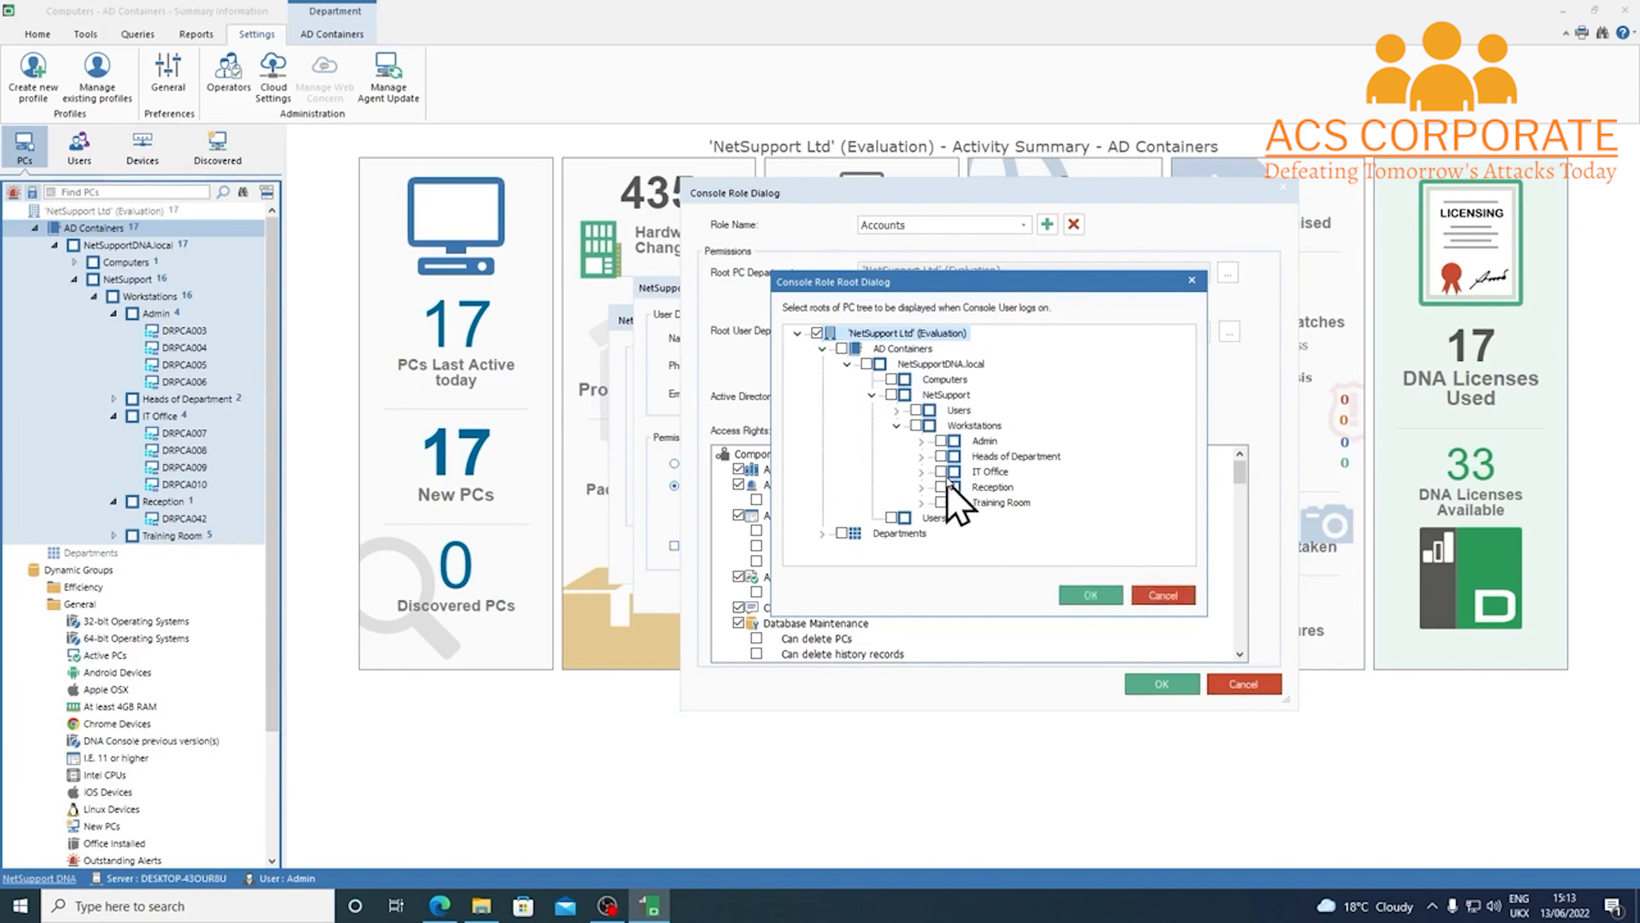
click(941, 442)
click(1090, 594)
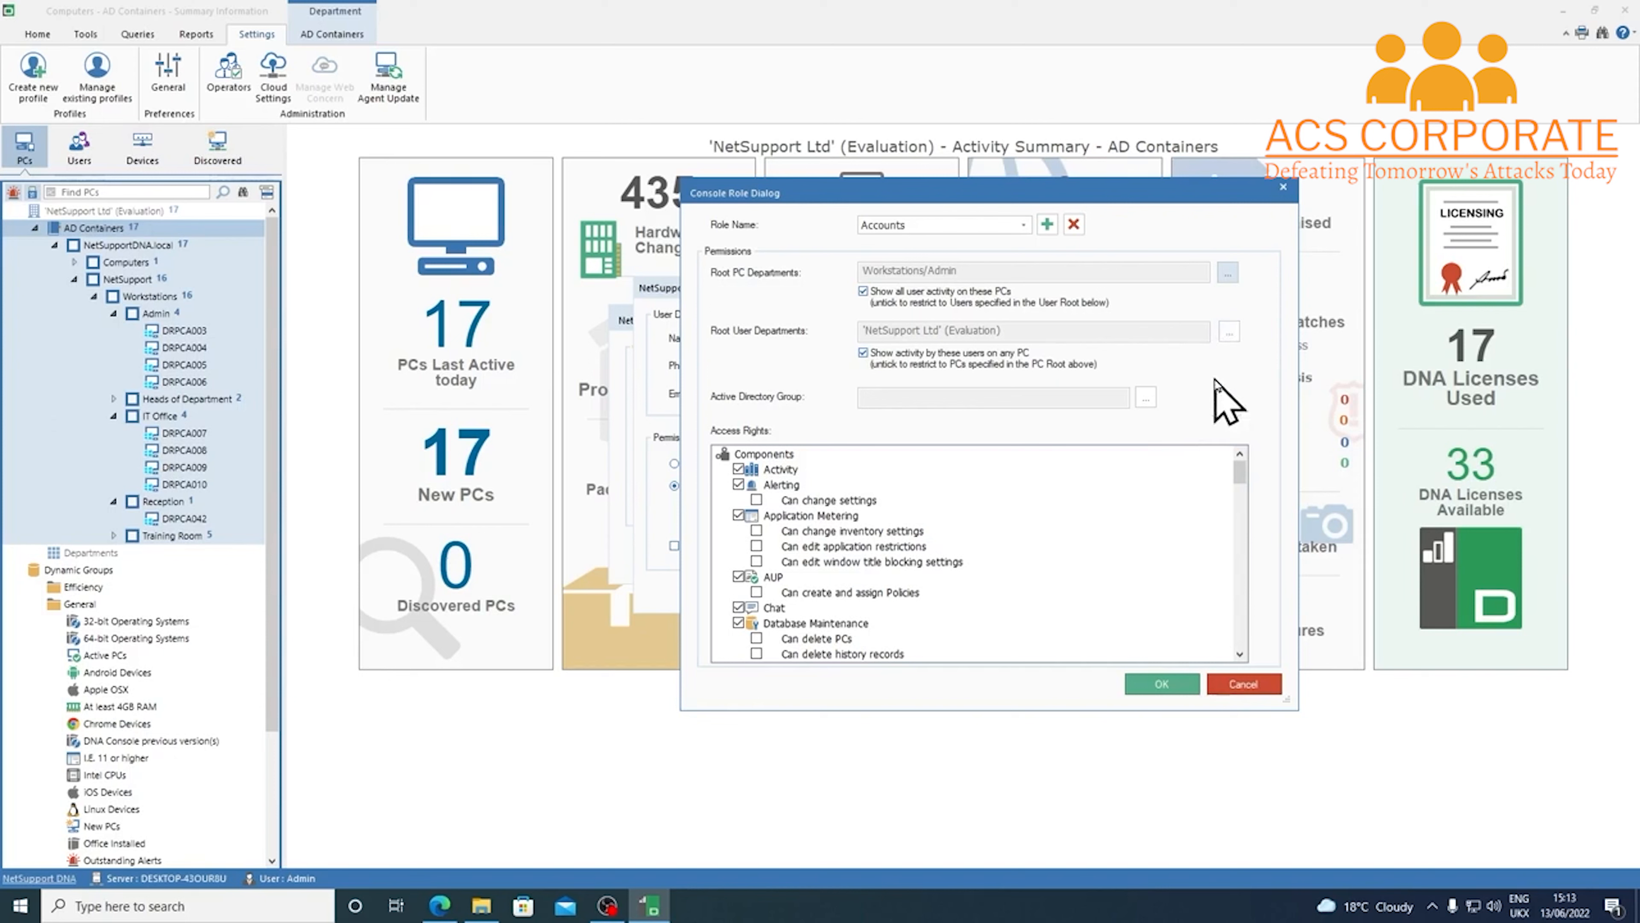
Set the role's root user departments to Users/Accounts and Users/Admin
click(1229, 331)
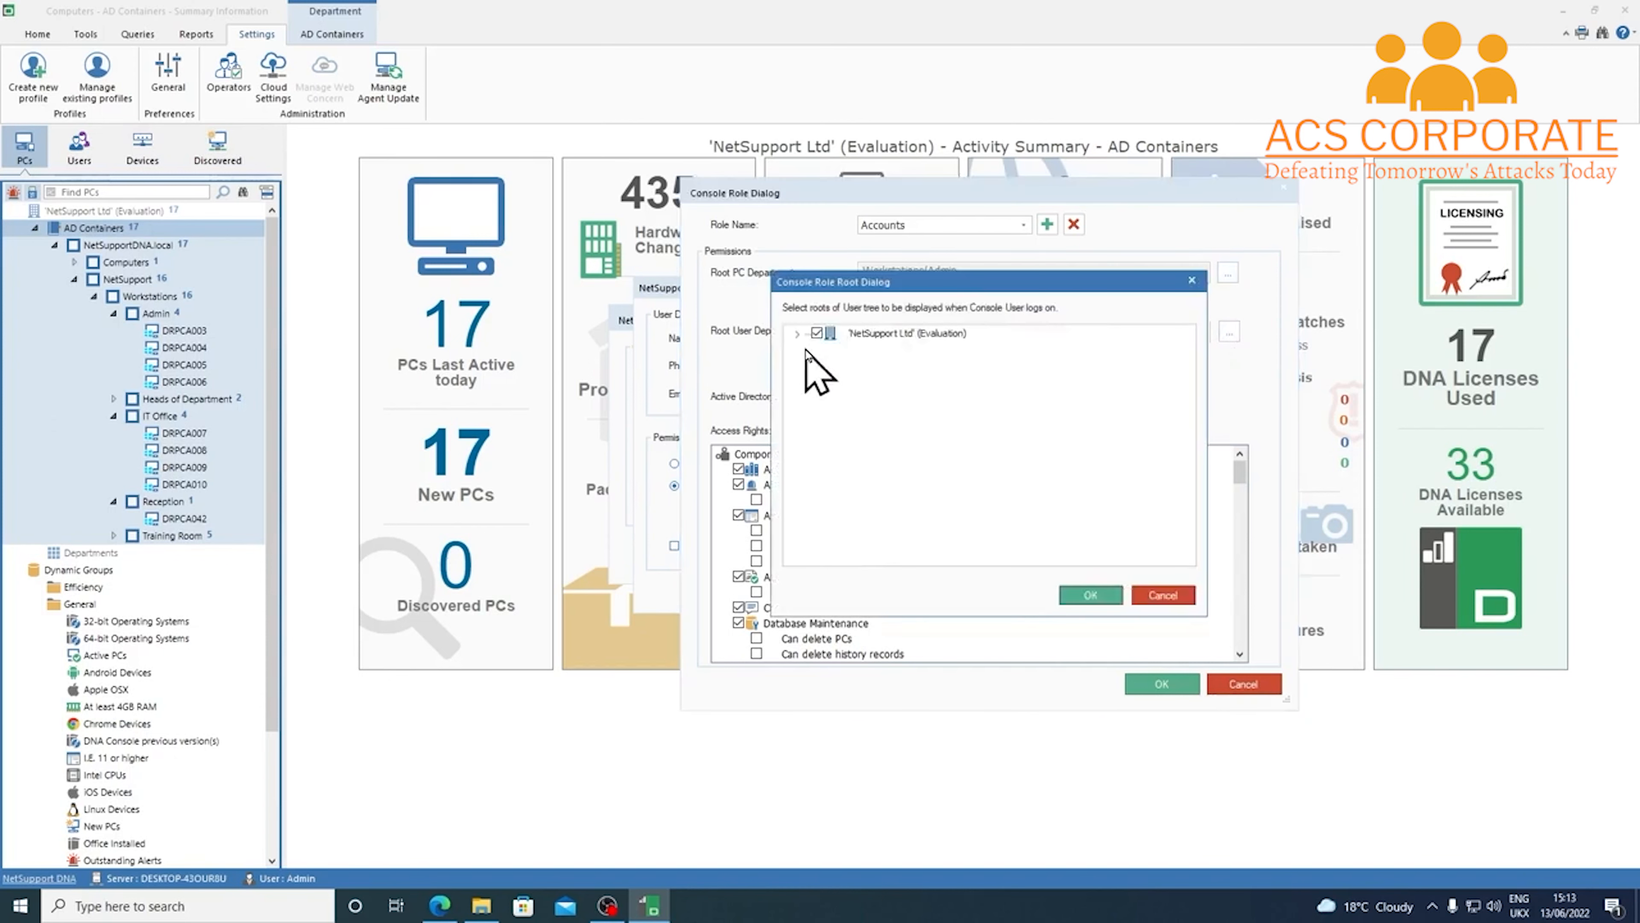
click(797, 333)
click(822, 348)
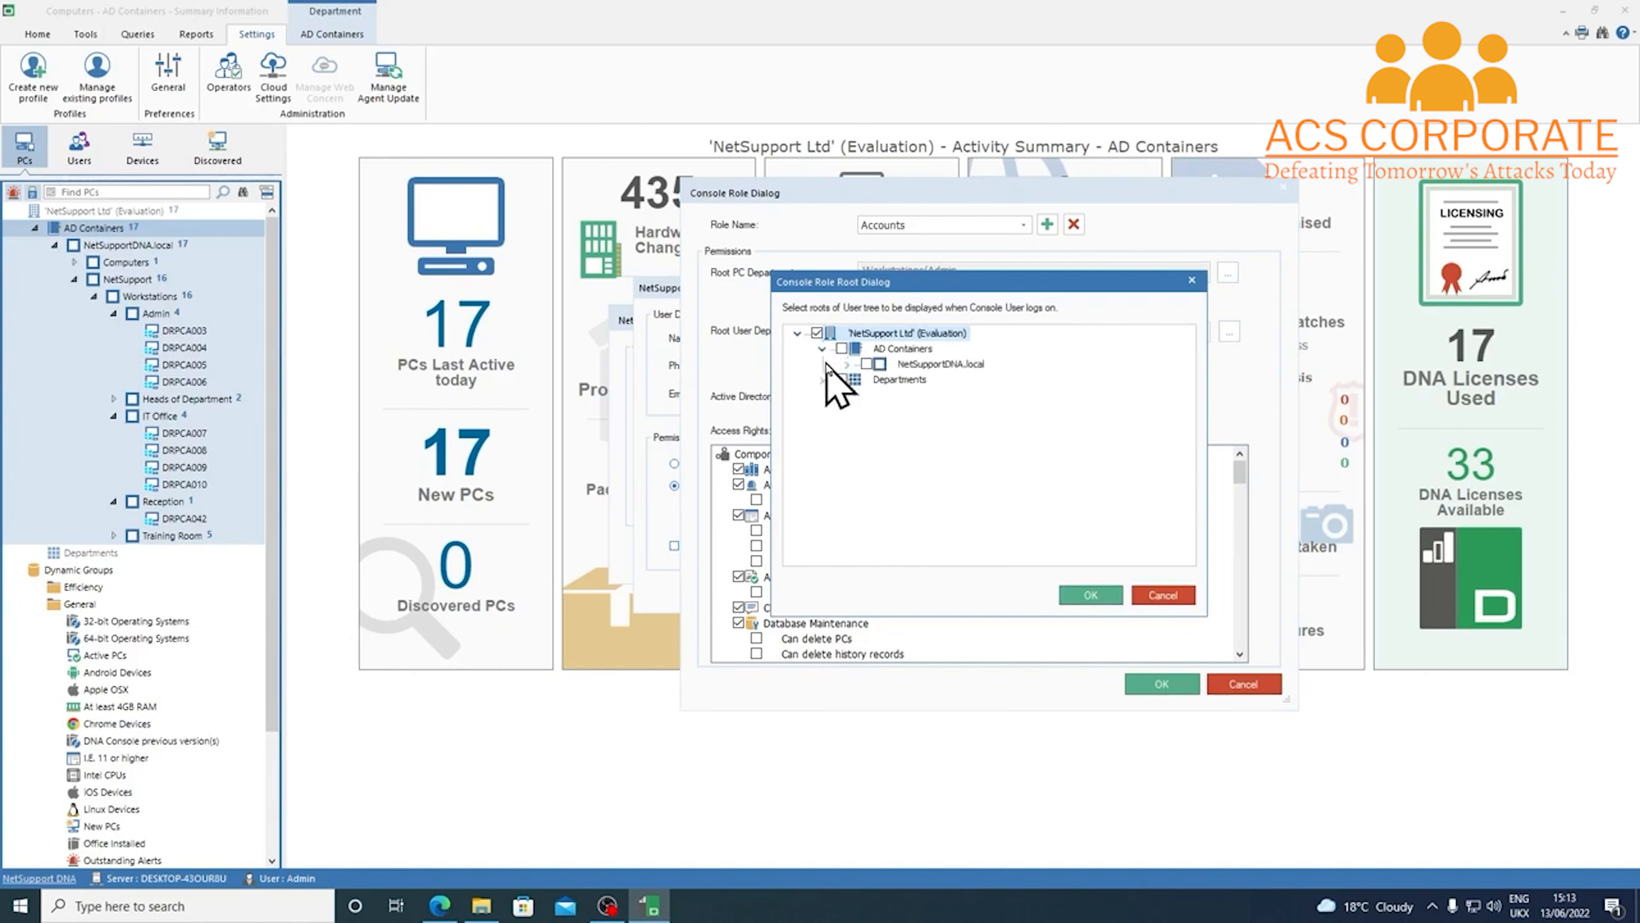
click(846, 364)
click(871, 379)
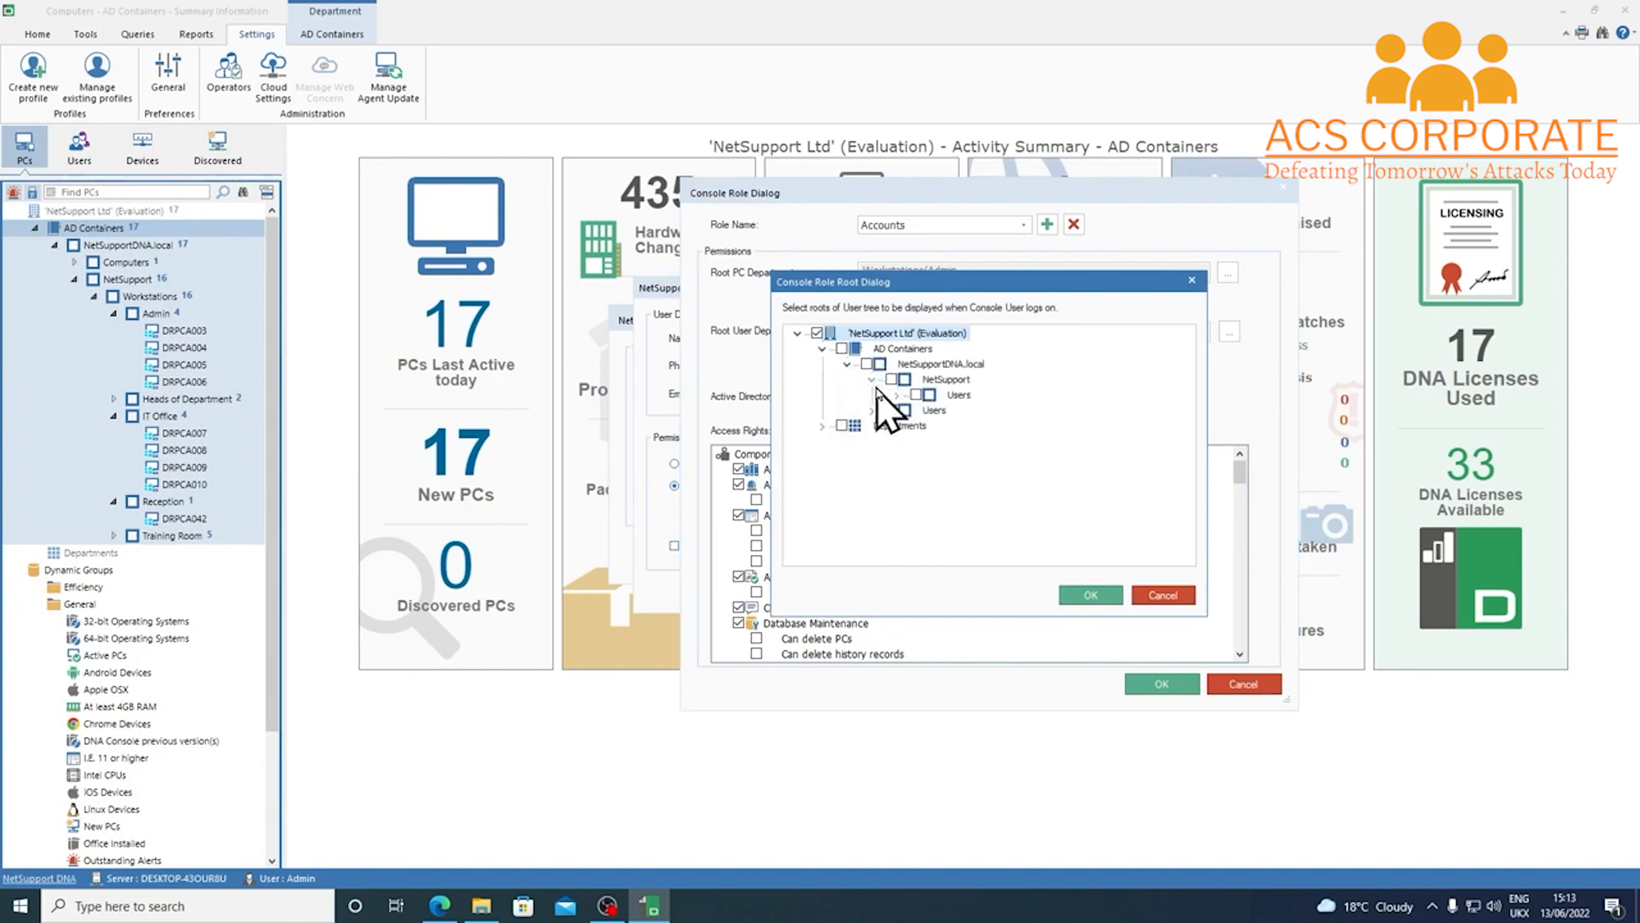
click(896, 395)
click(941, 409)
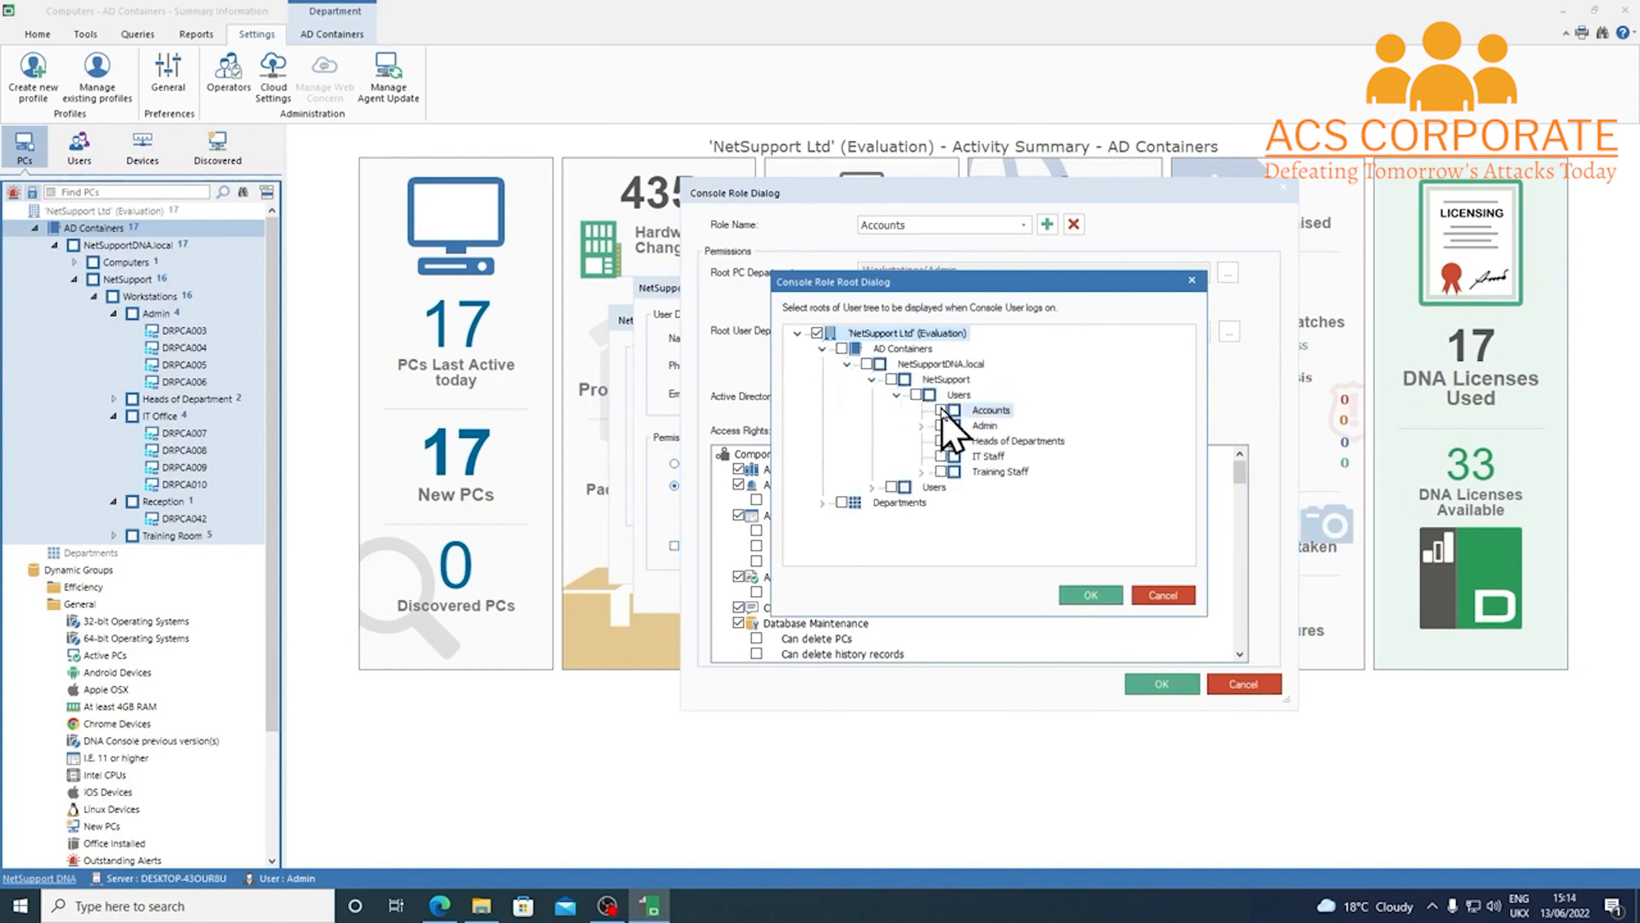
click(941, 425)
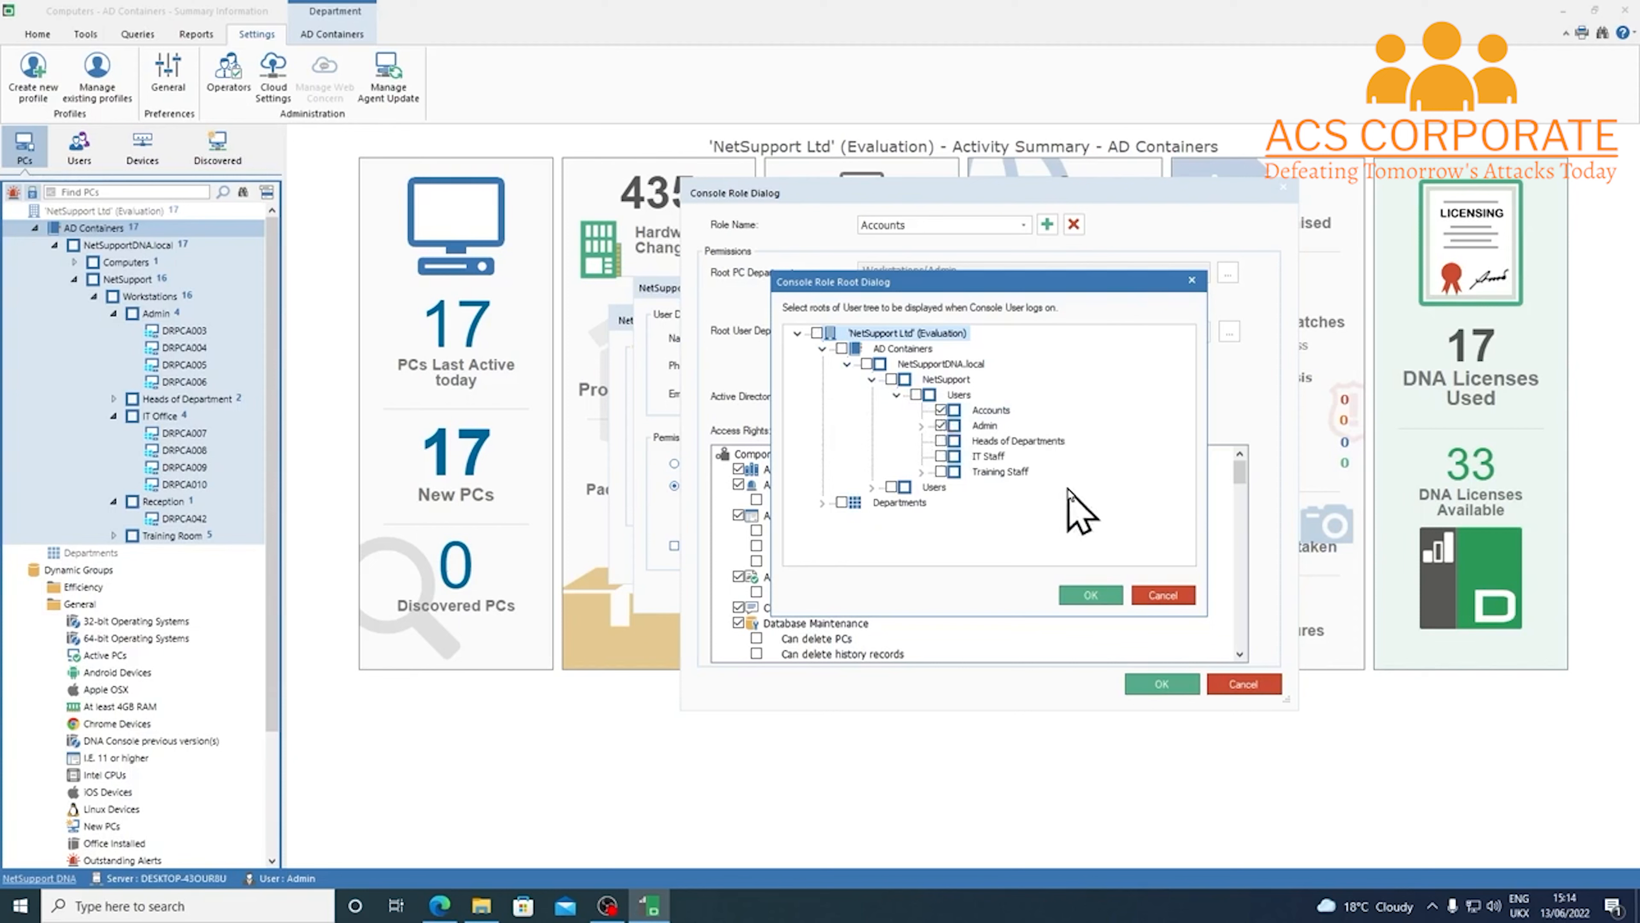
click(1090, 596)
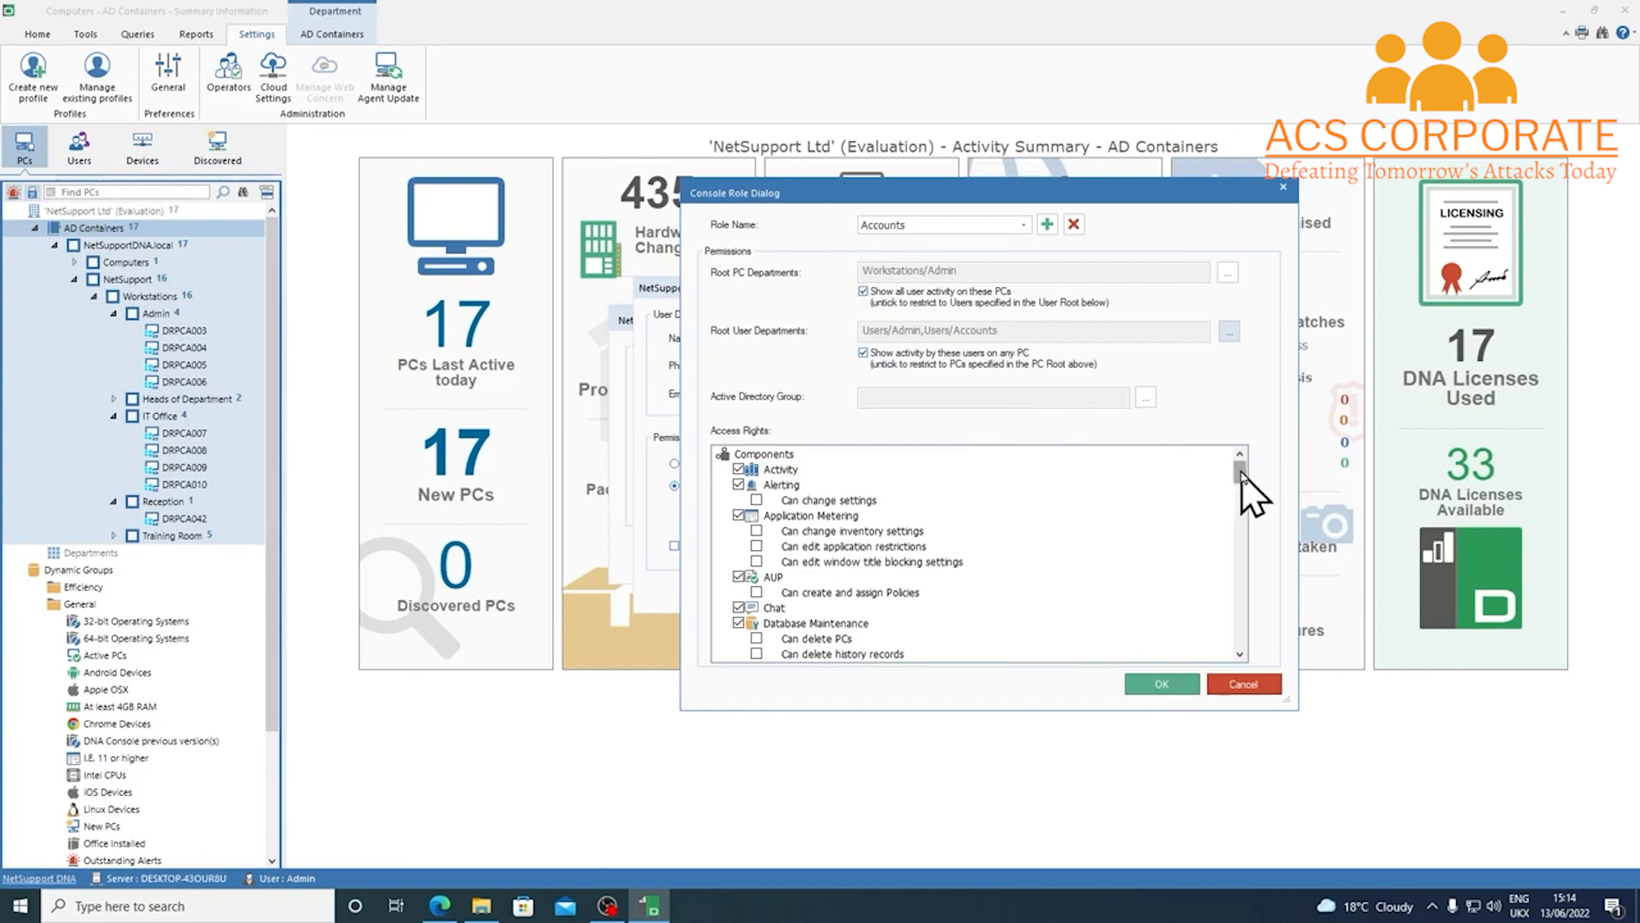
drag(1241, 475, 1230, 647)
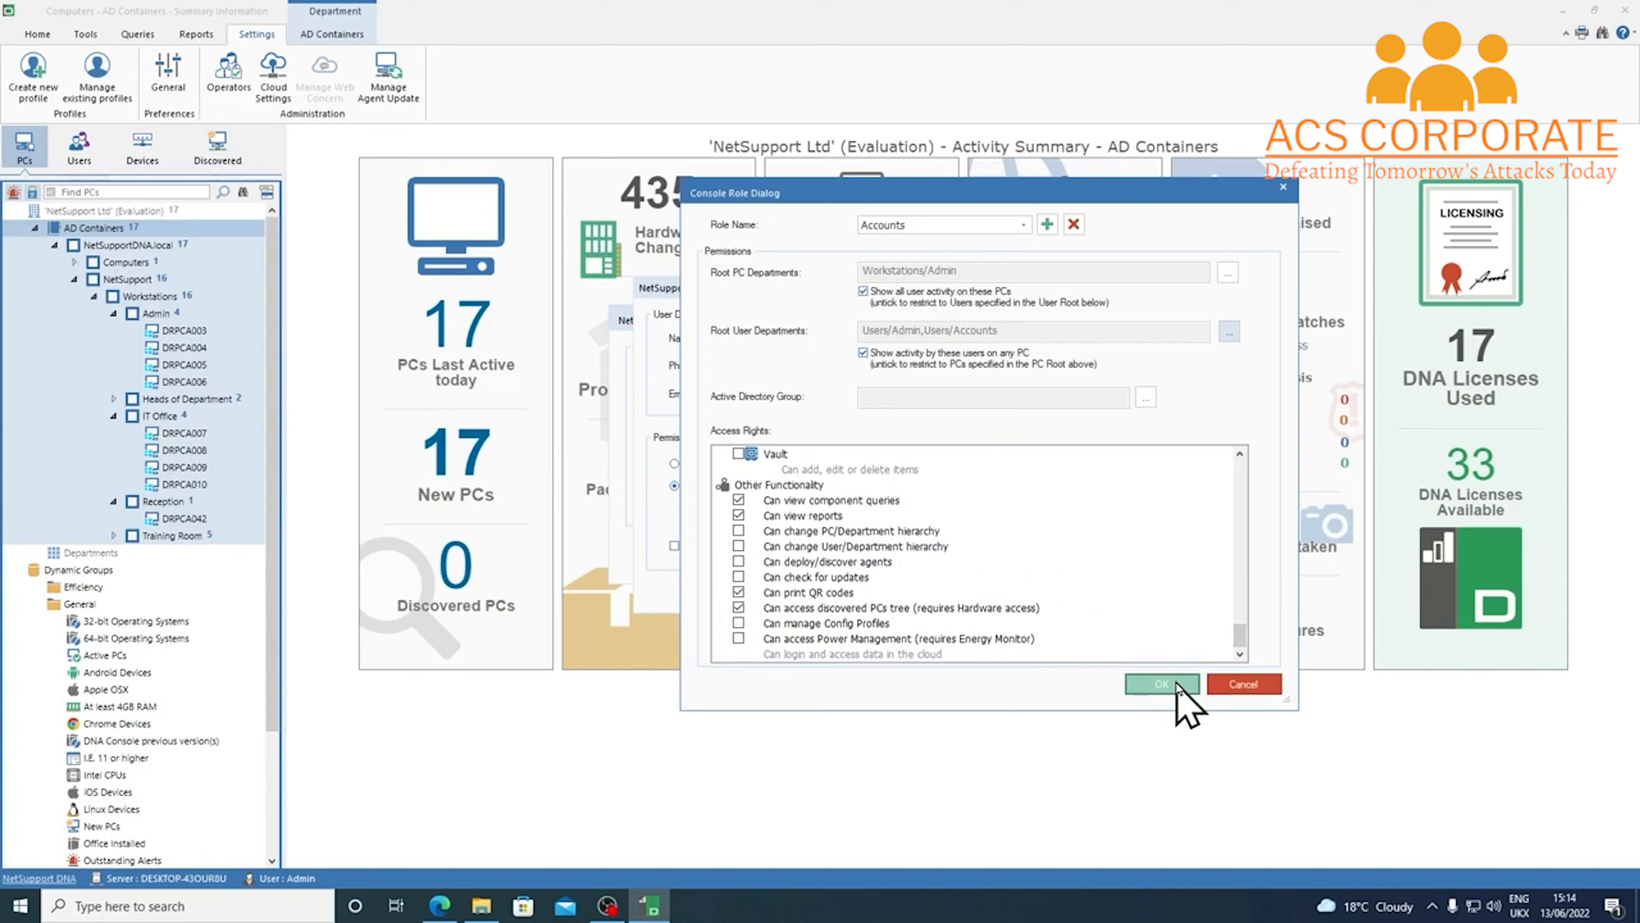
Save the Accounts role, assign it to the new operator, and confirm the operator
click(1162, 683)
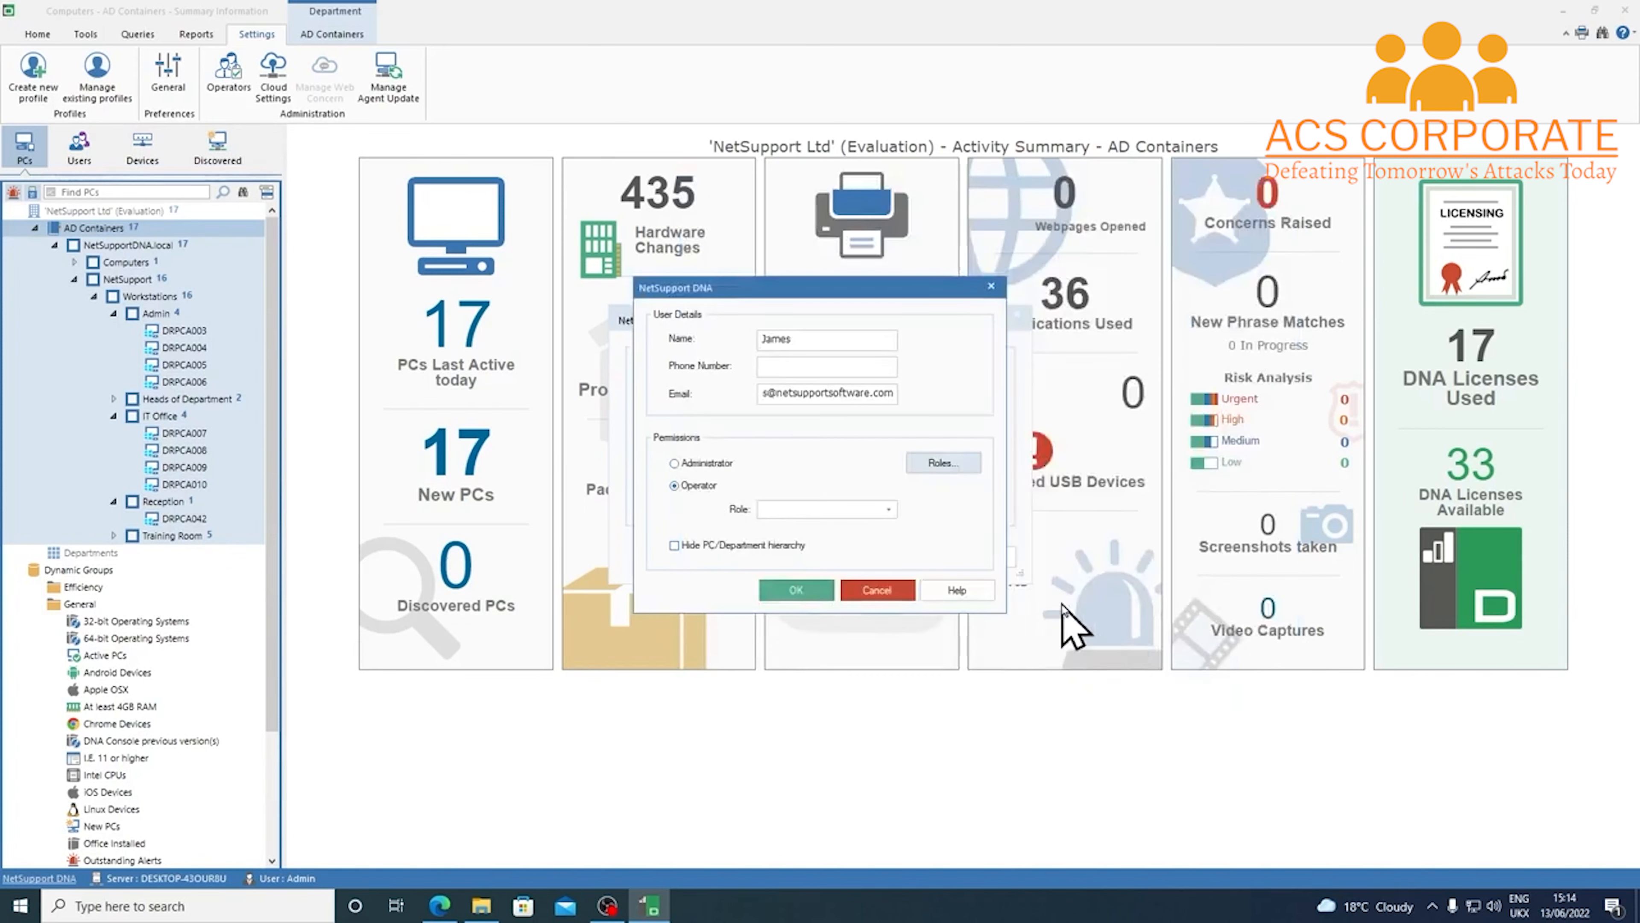
click(890, 509)
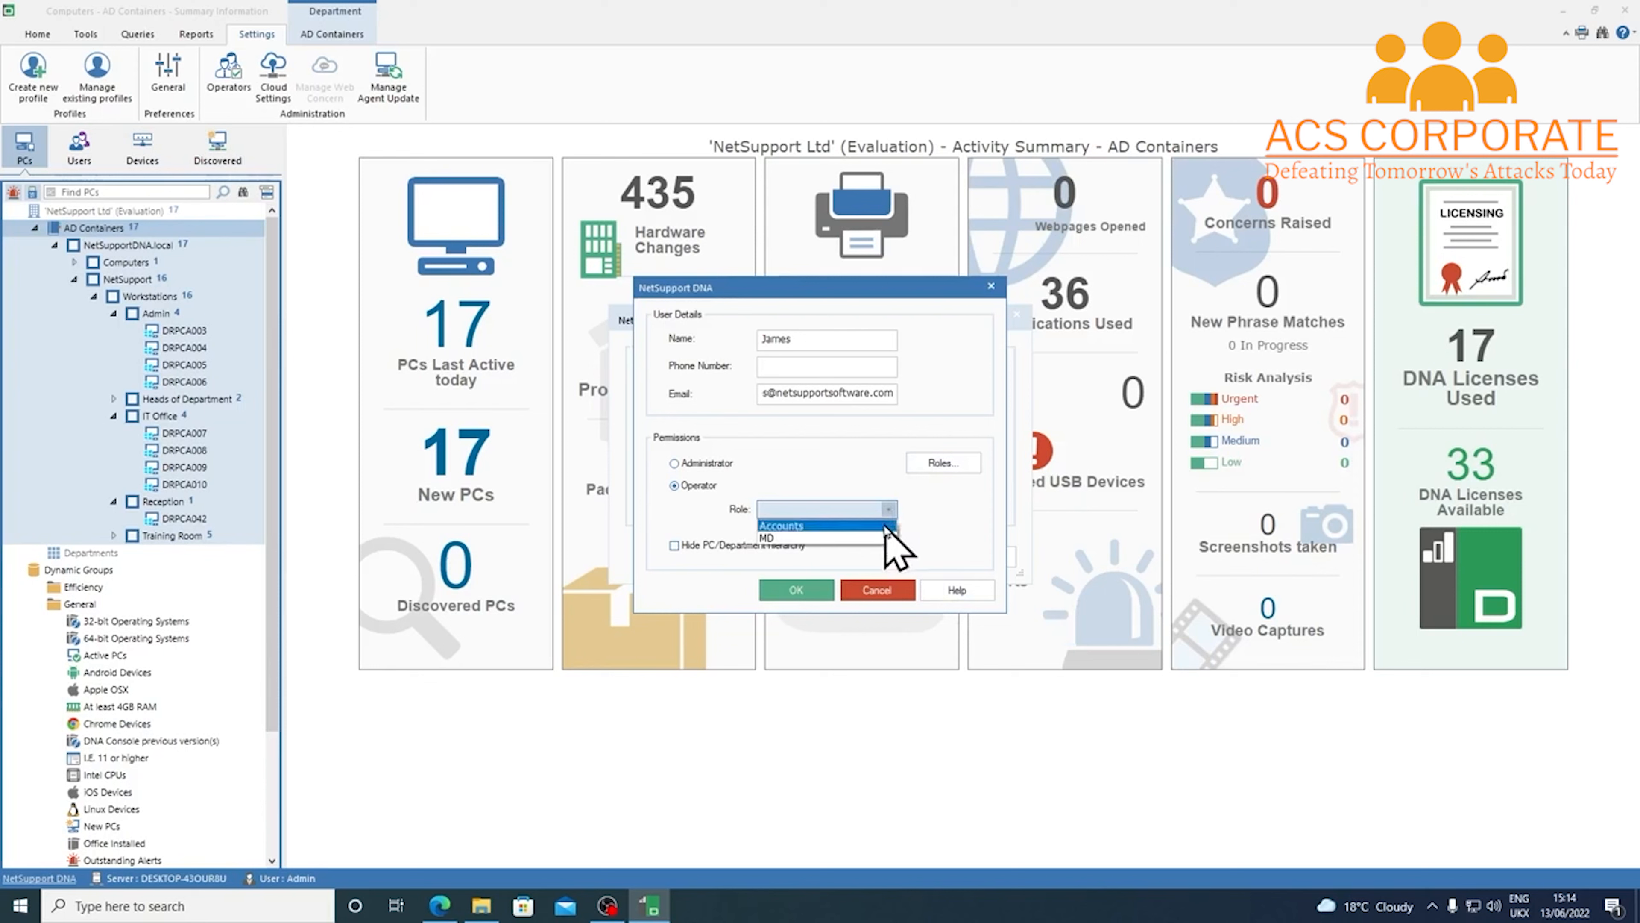
click(885, 525)
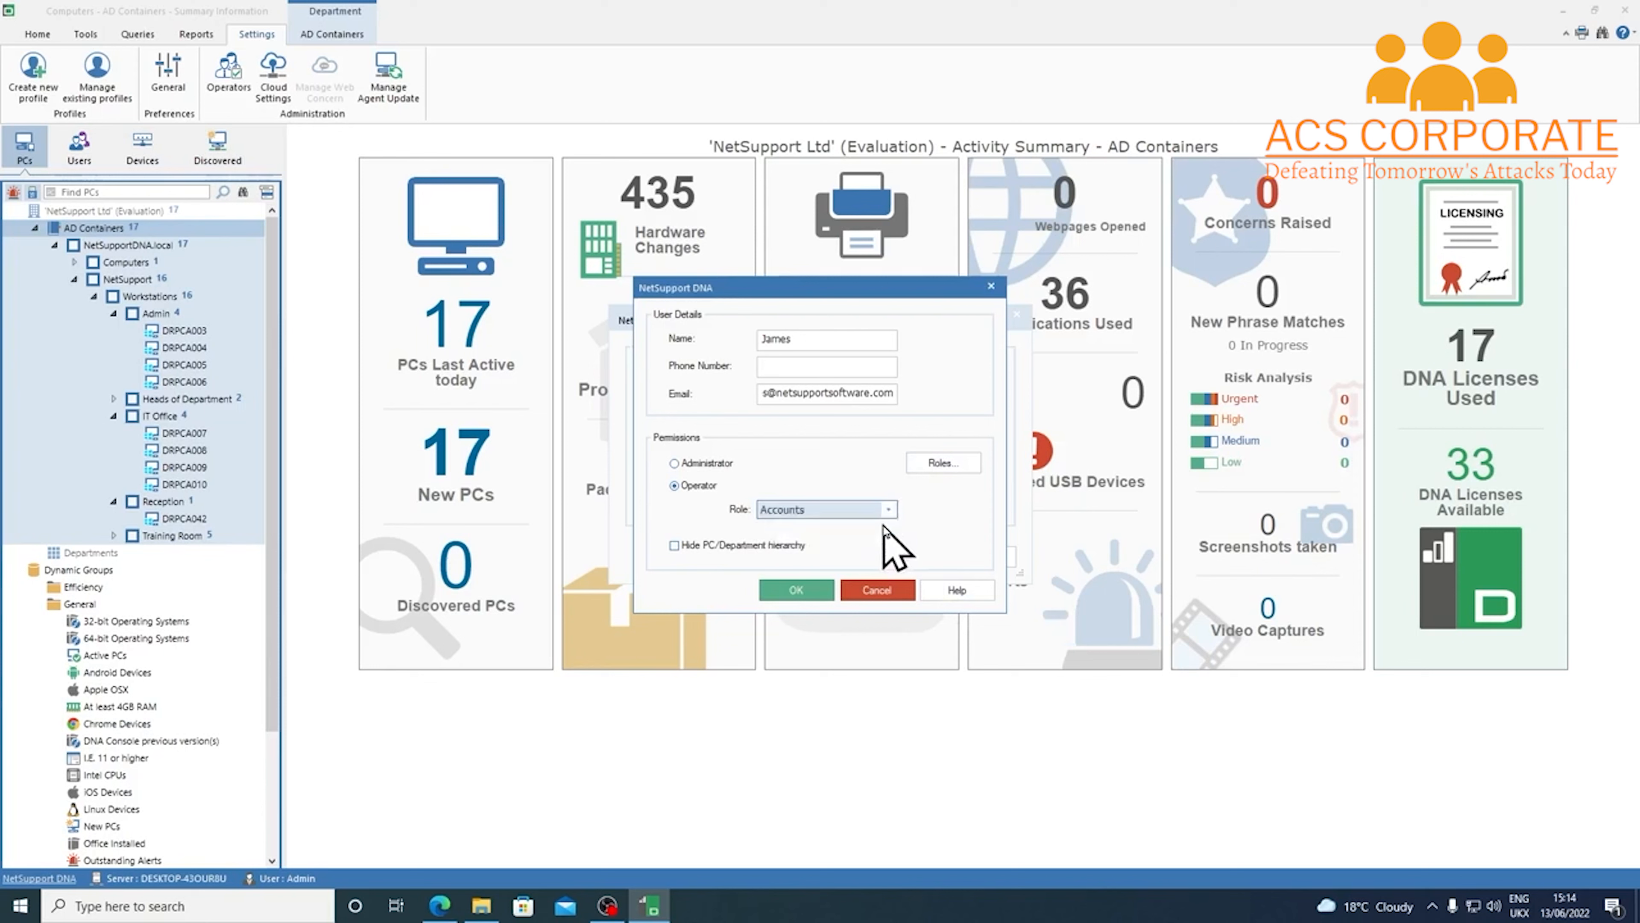
click(824, 590)
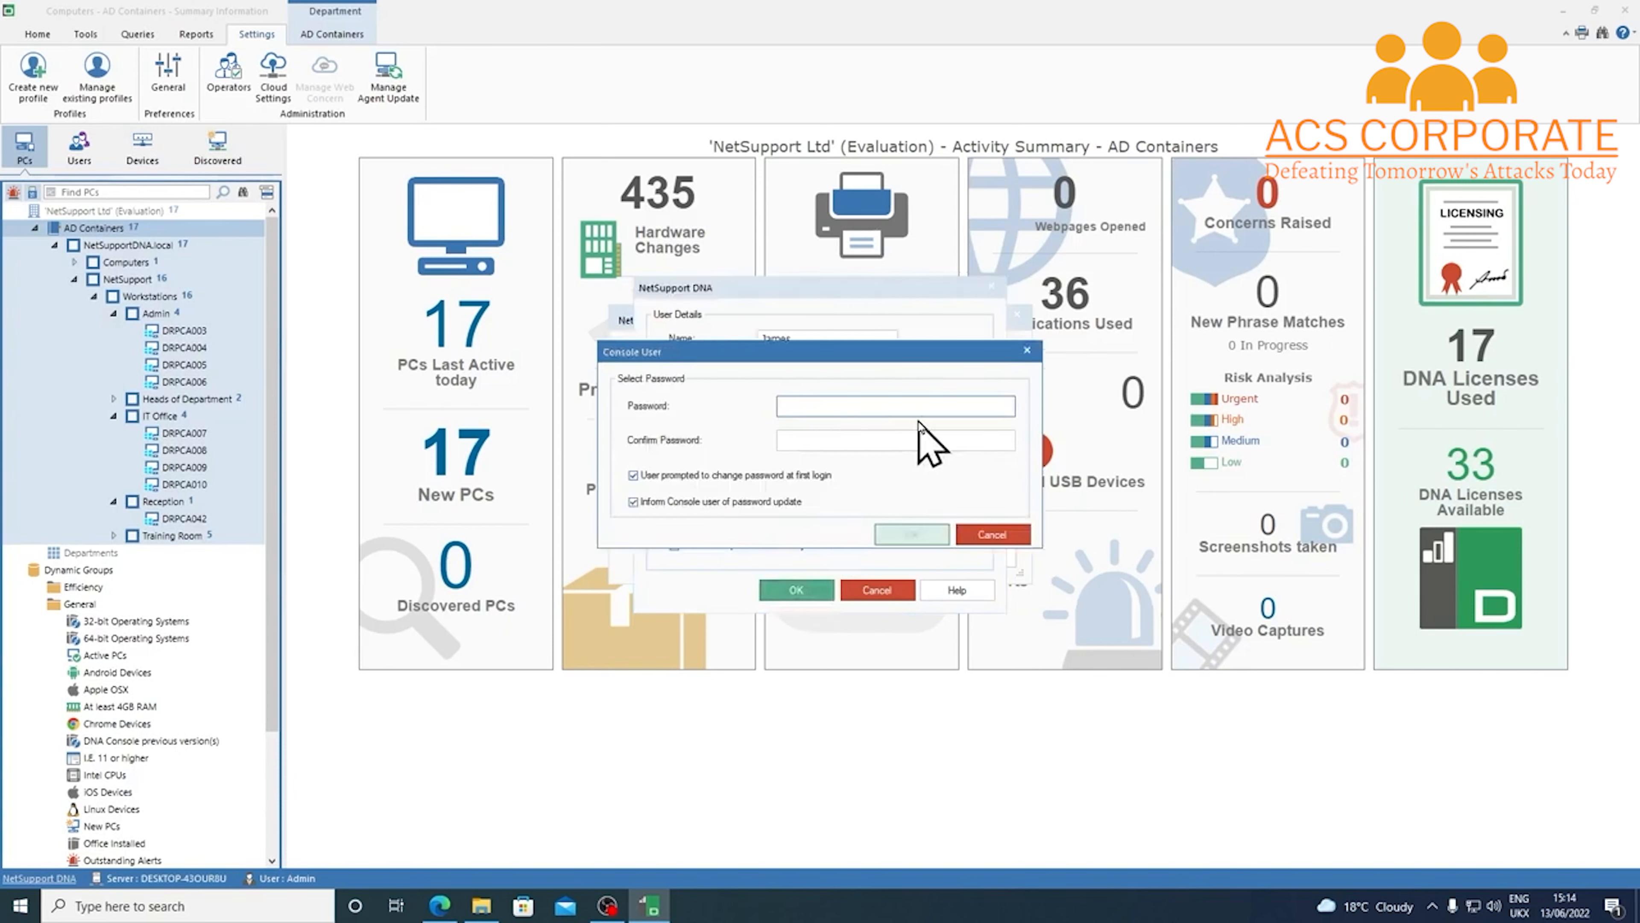
Enter and confirm the operator's password, then acknowledge the secure storage notice
text(123)
click(791, 446)
text(123)
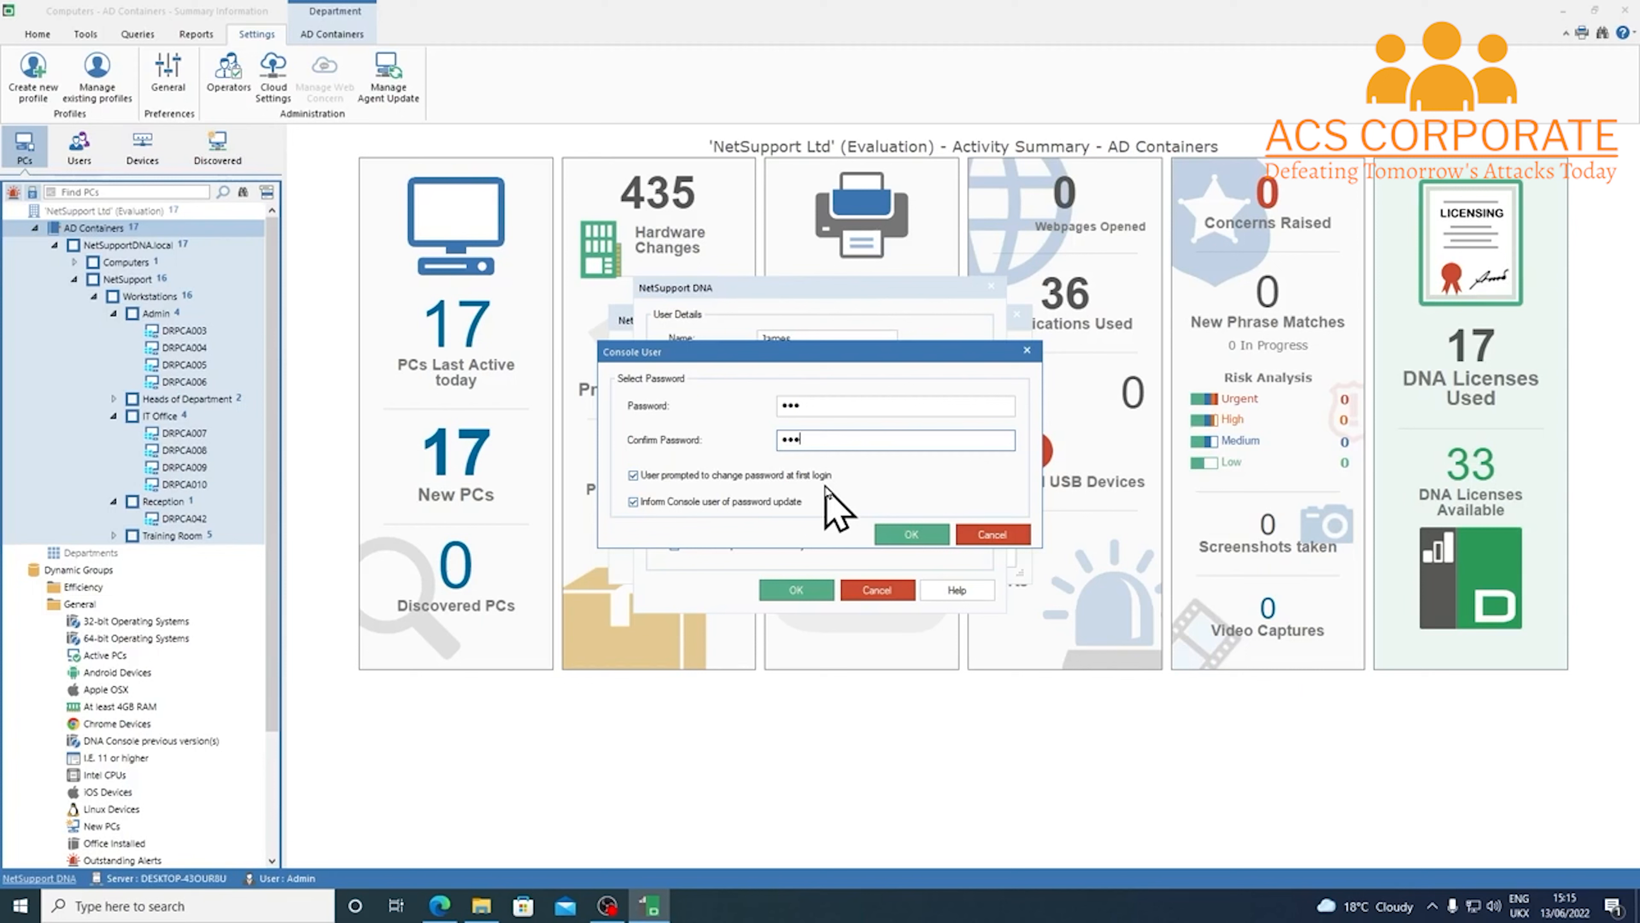
click(923, 536)
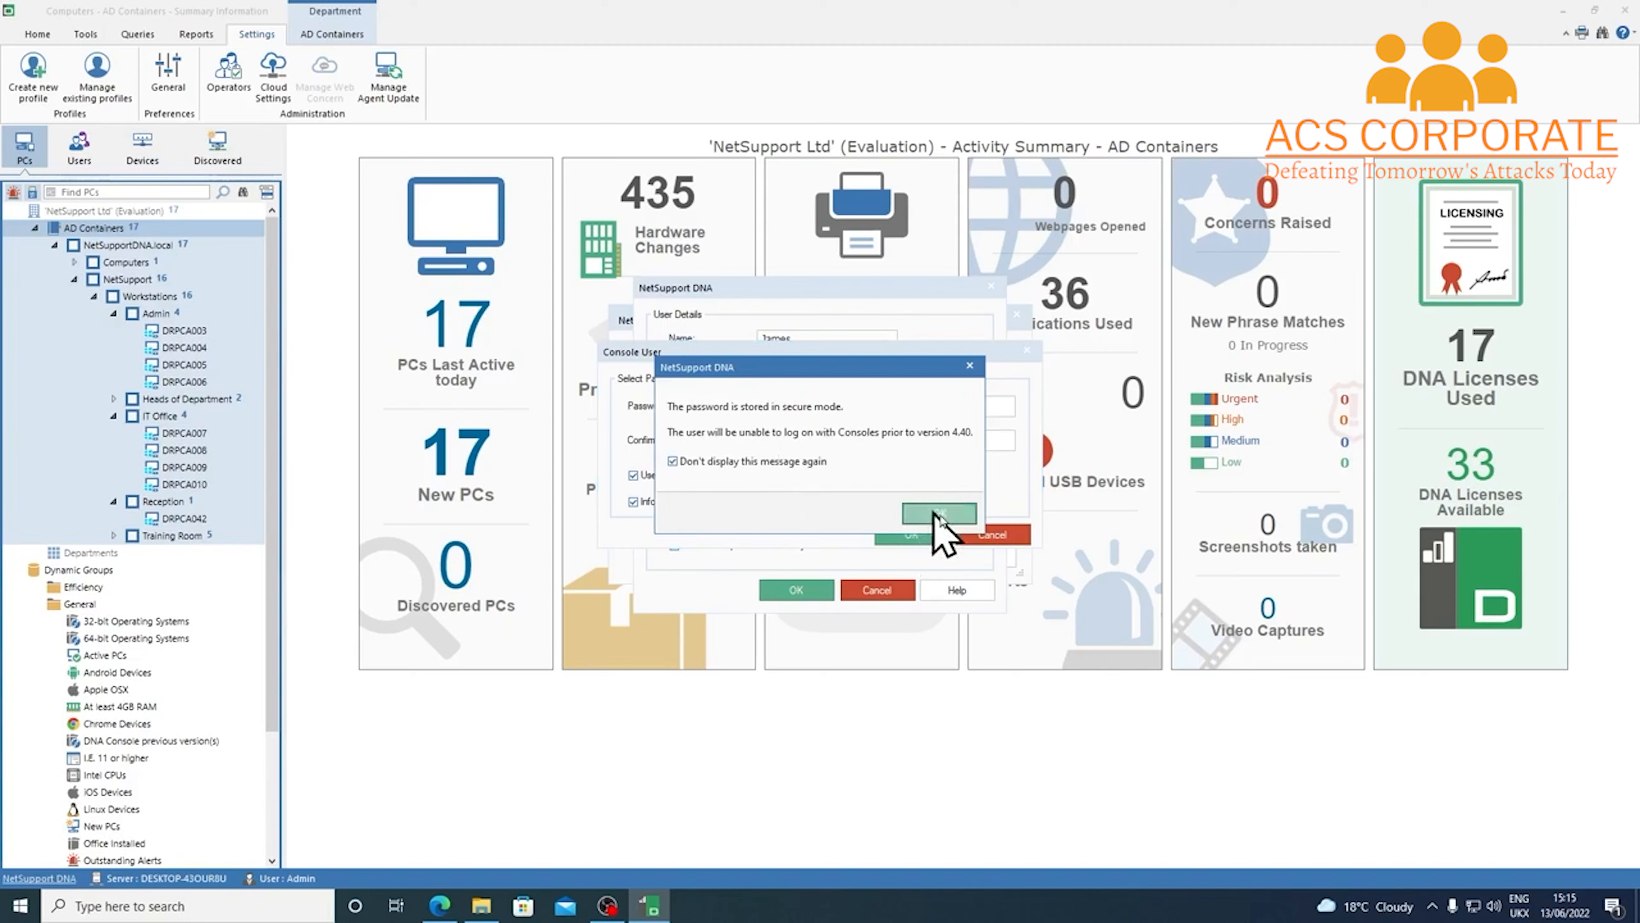
click(962, 517)
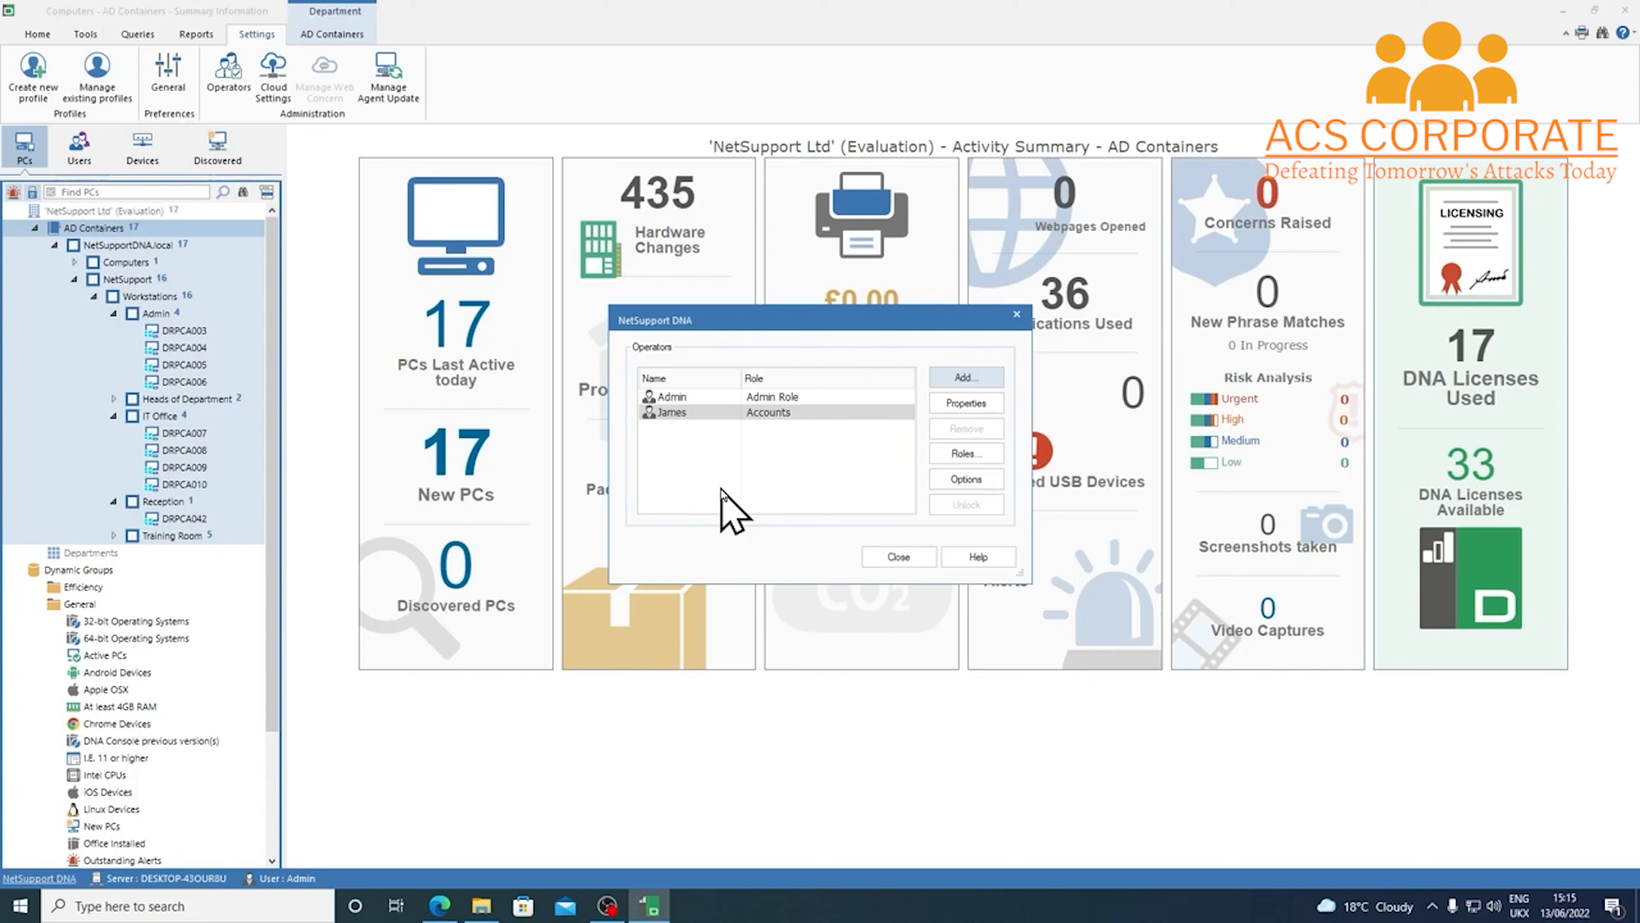
Add a read-only console role named 'Accounts 2'
click(966, 453)
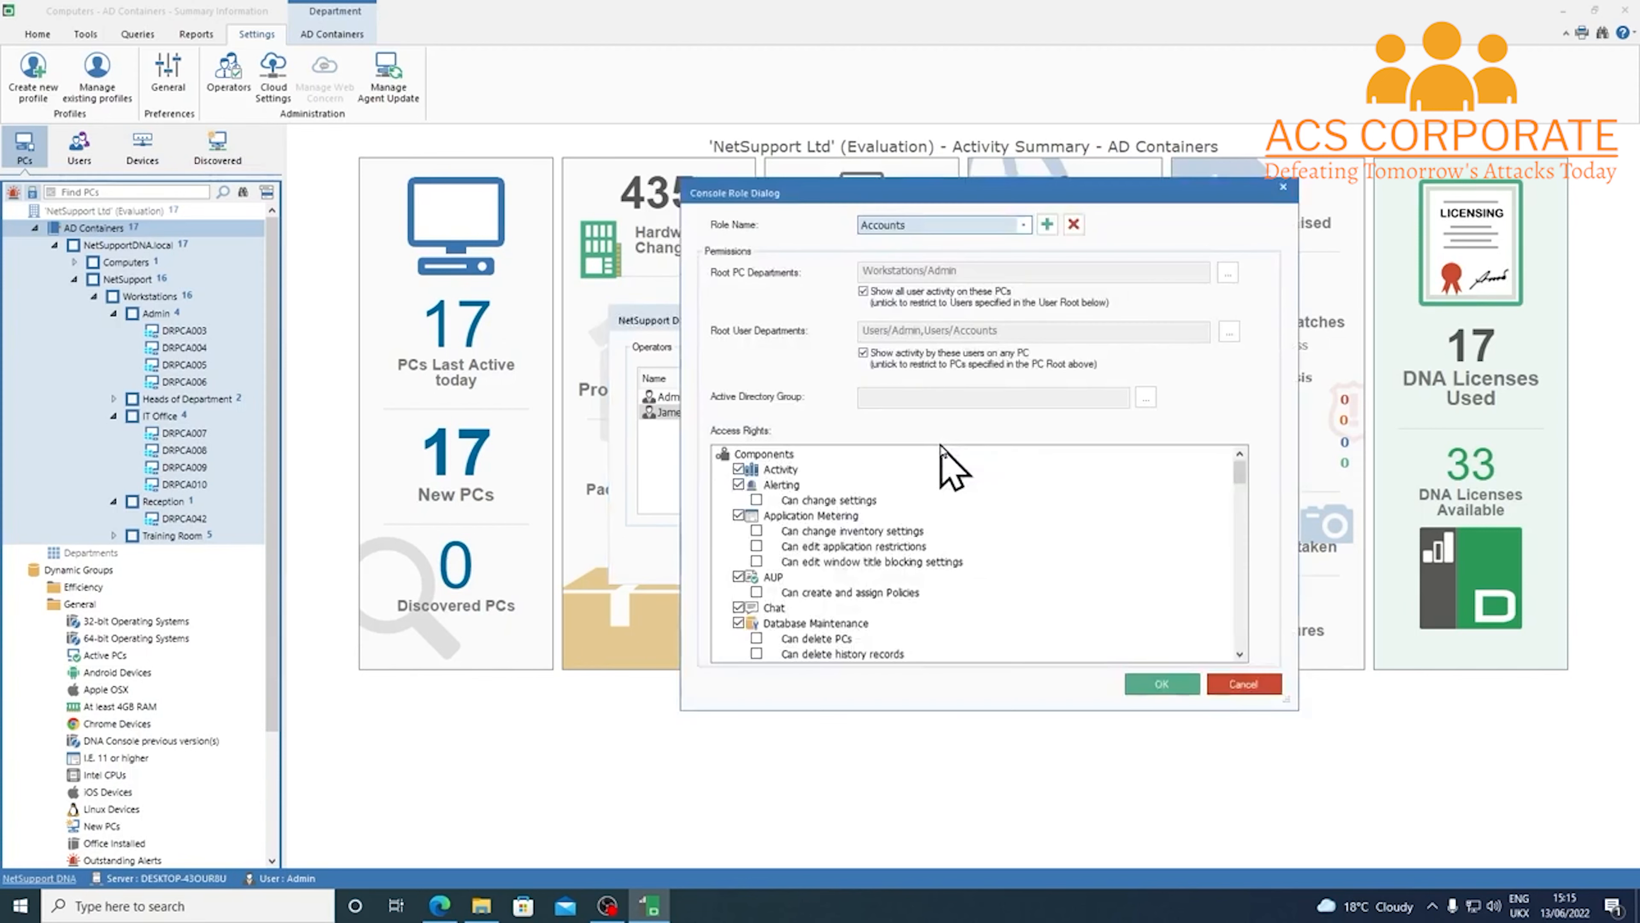
click(1052, 228)
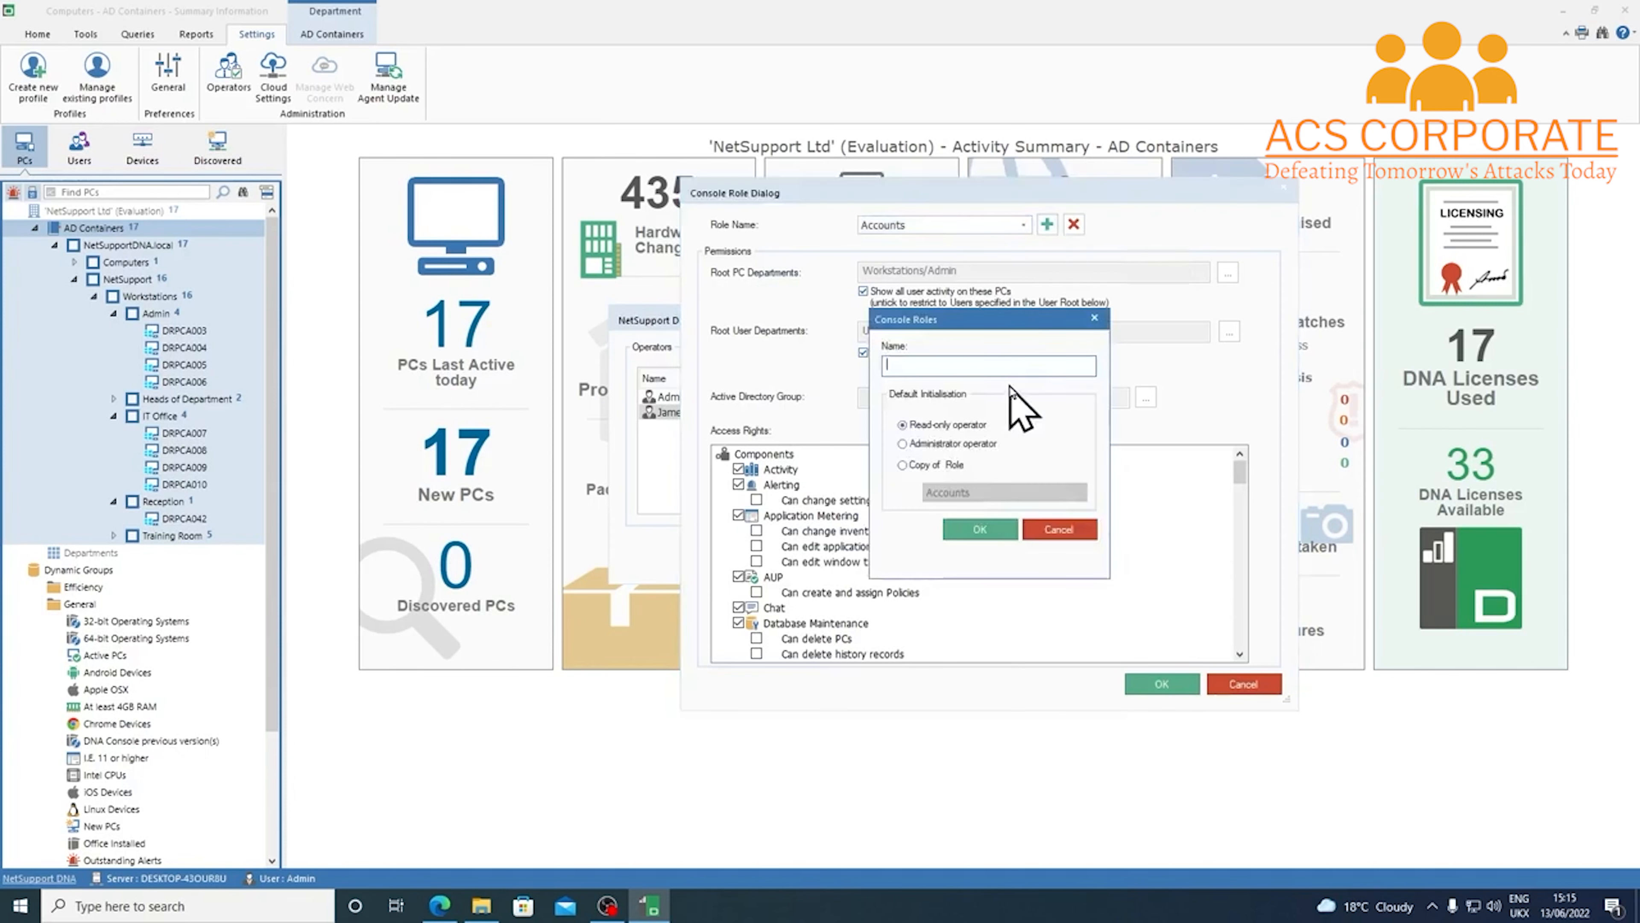
text(Accounts 2)
click(1002, 532)
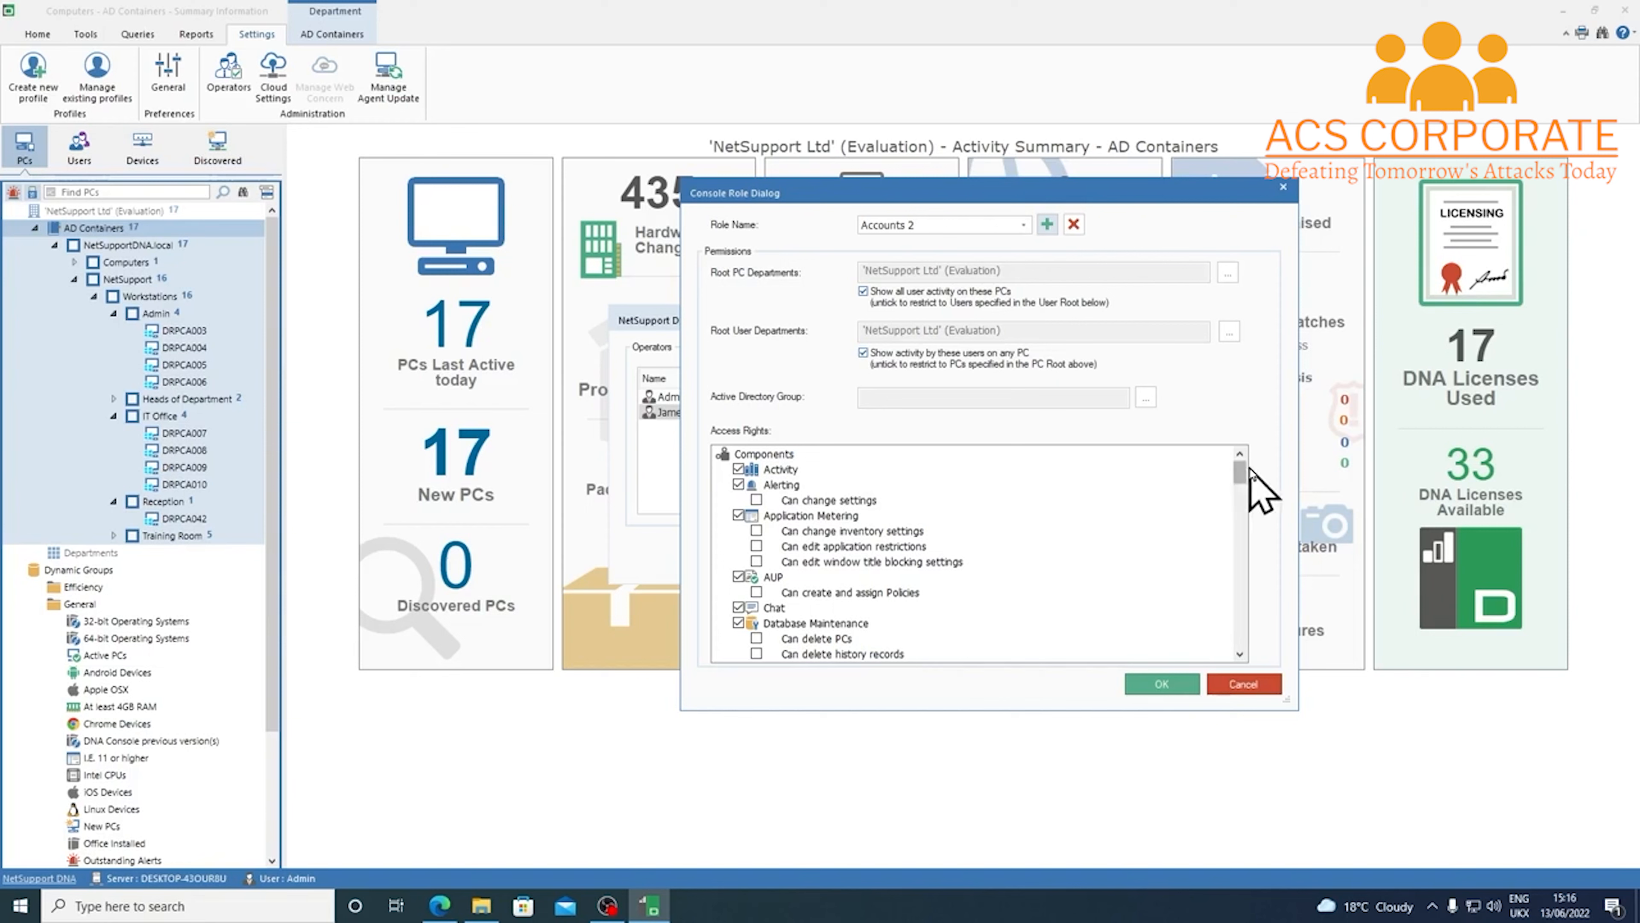
Link Accounts 2 to the 'Accounts DNA Console Users' group in NetSupportDNA.local and save it
click(1145, 397)
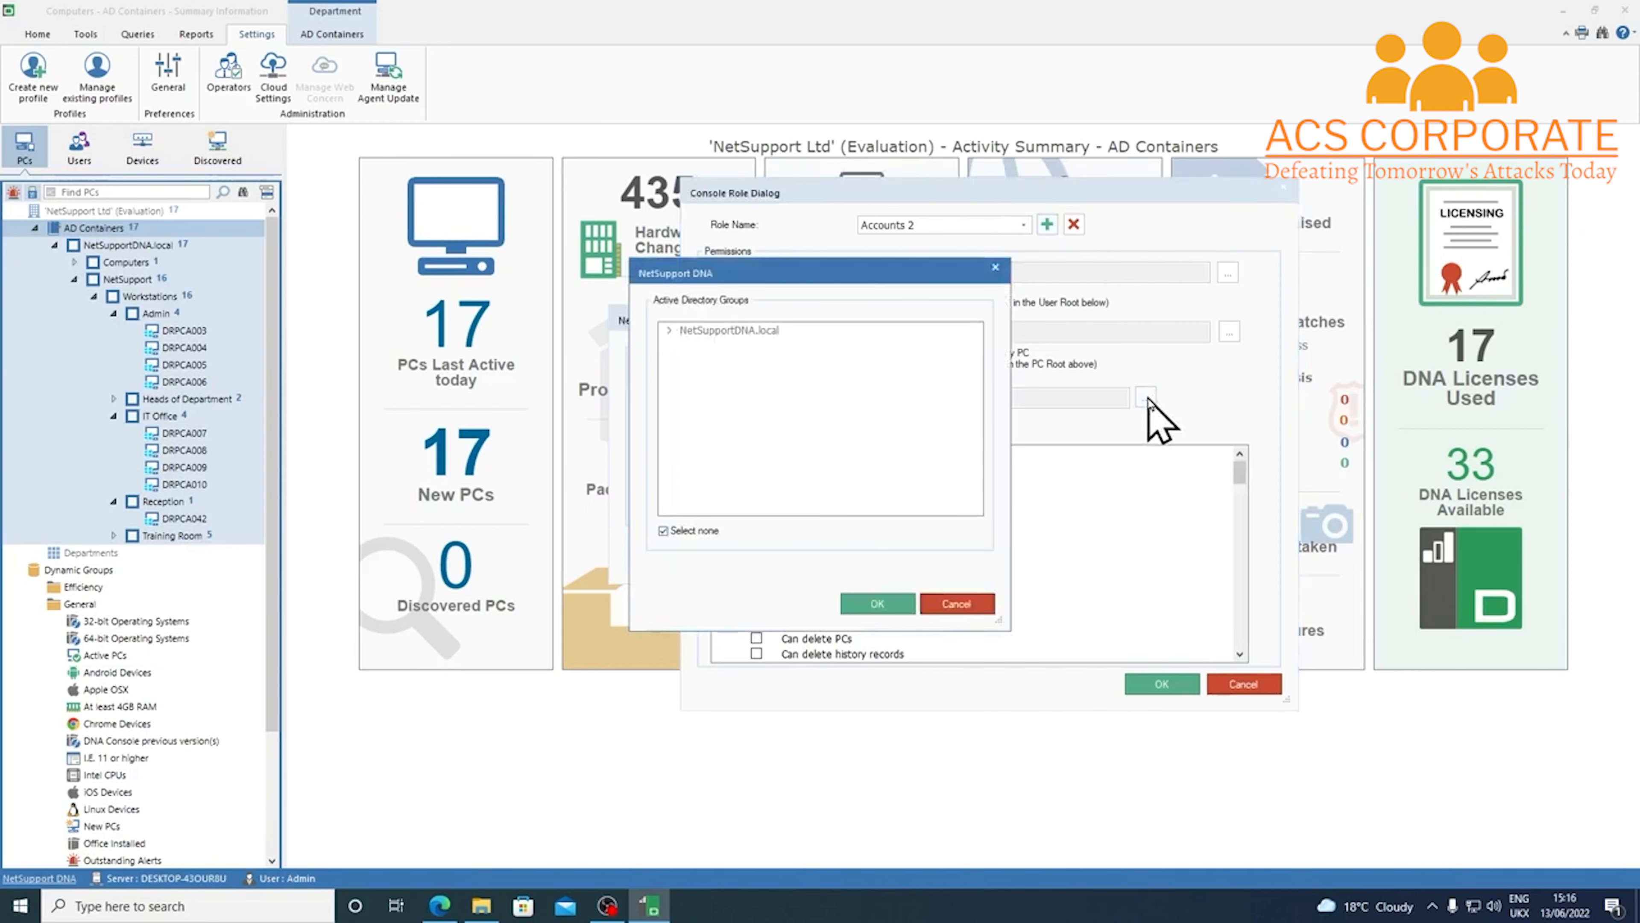
click(679, 536)
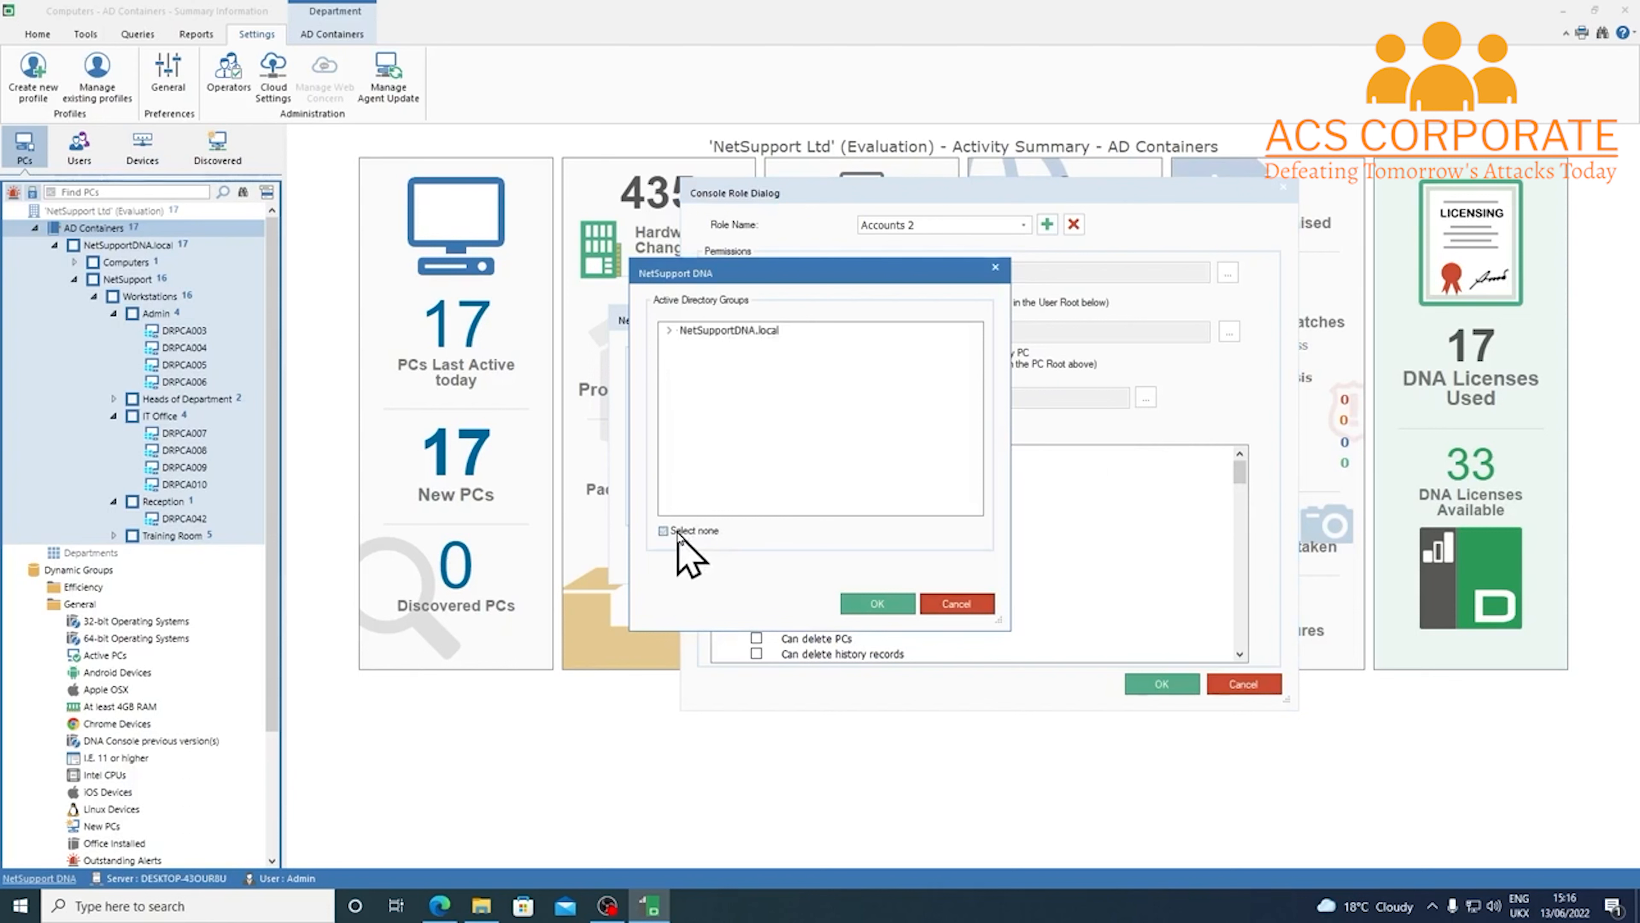
click(670, 330)
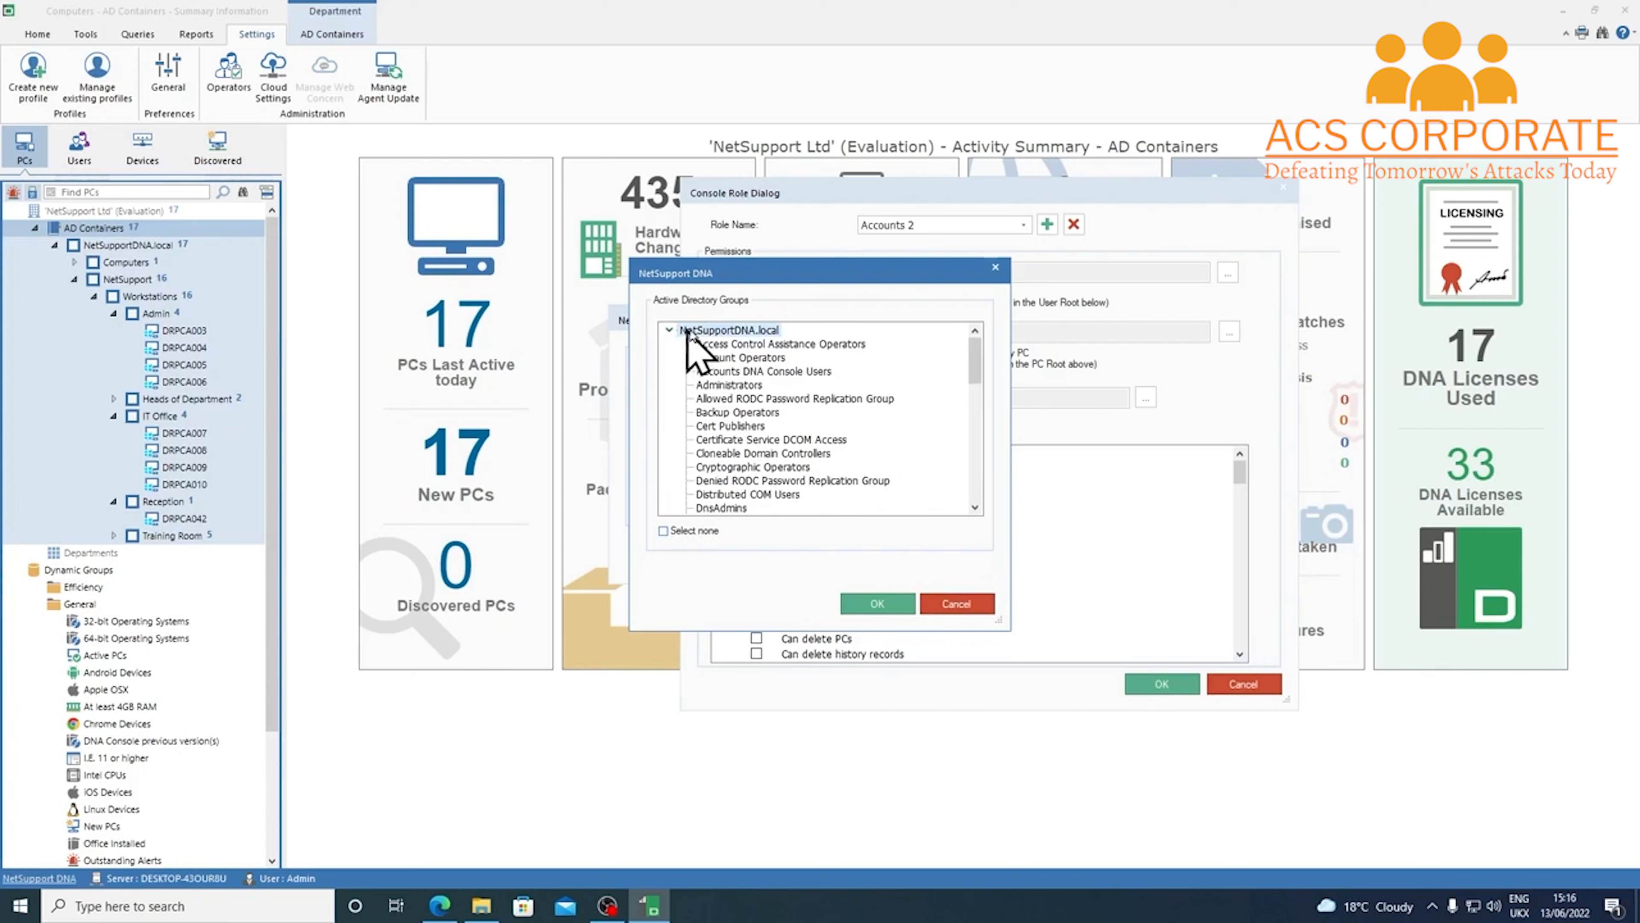
click(800, 372)
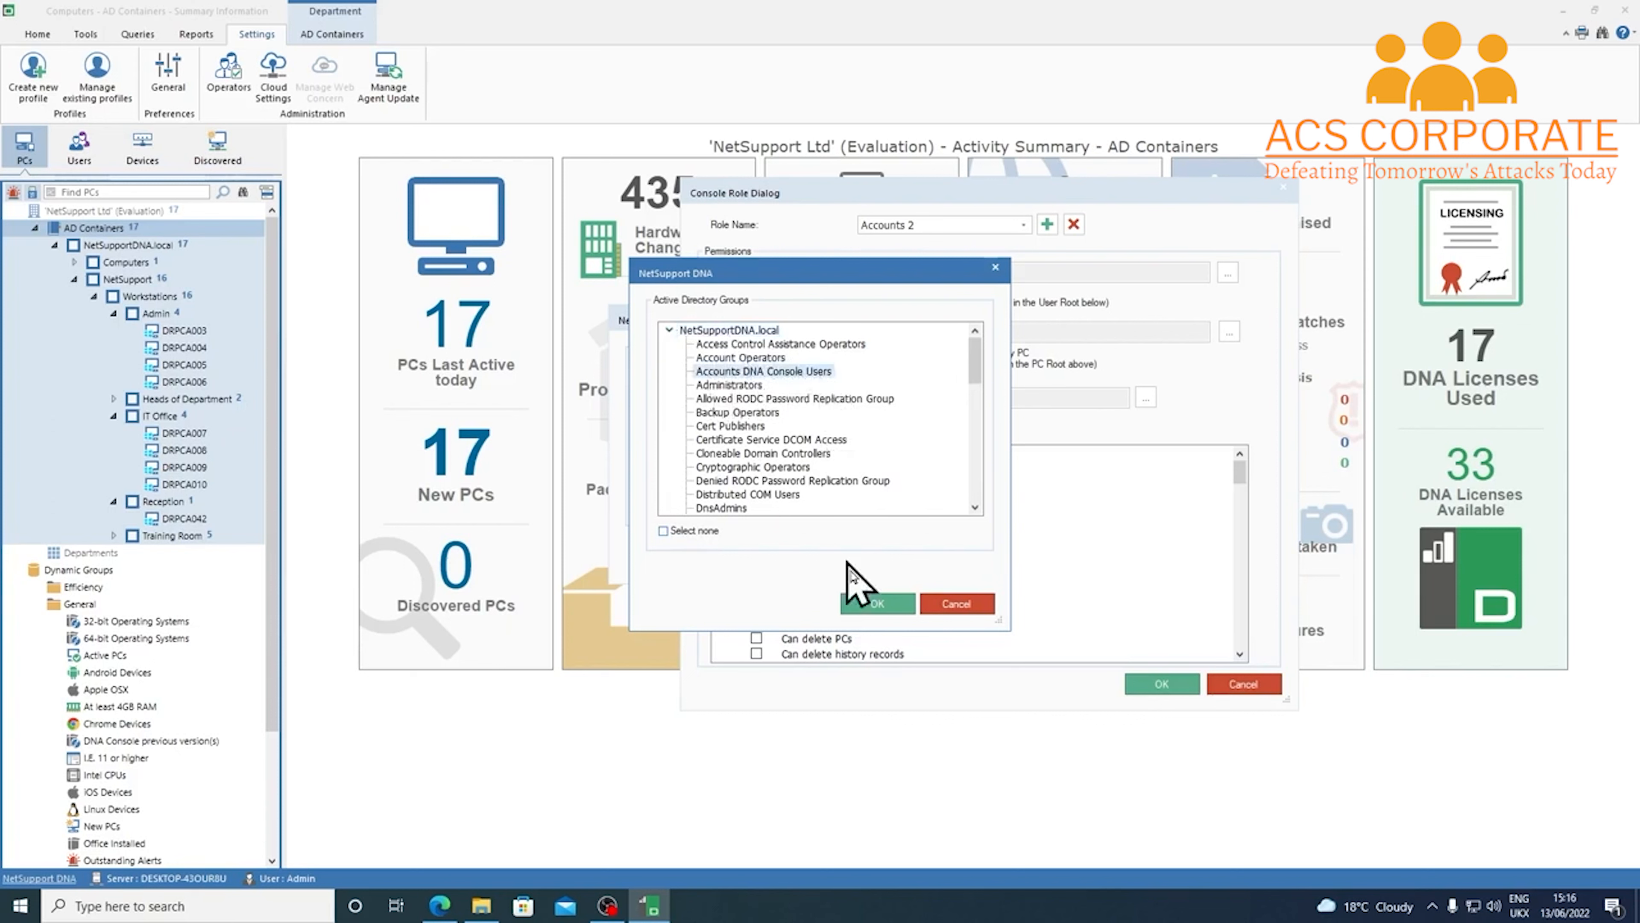
click(903, 607)
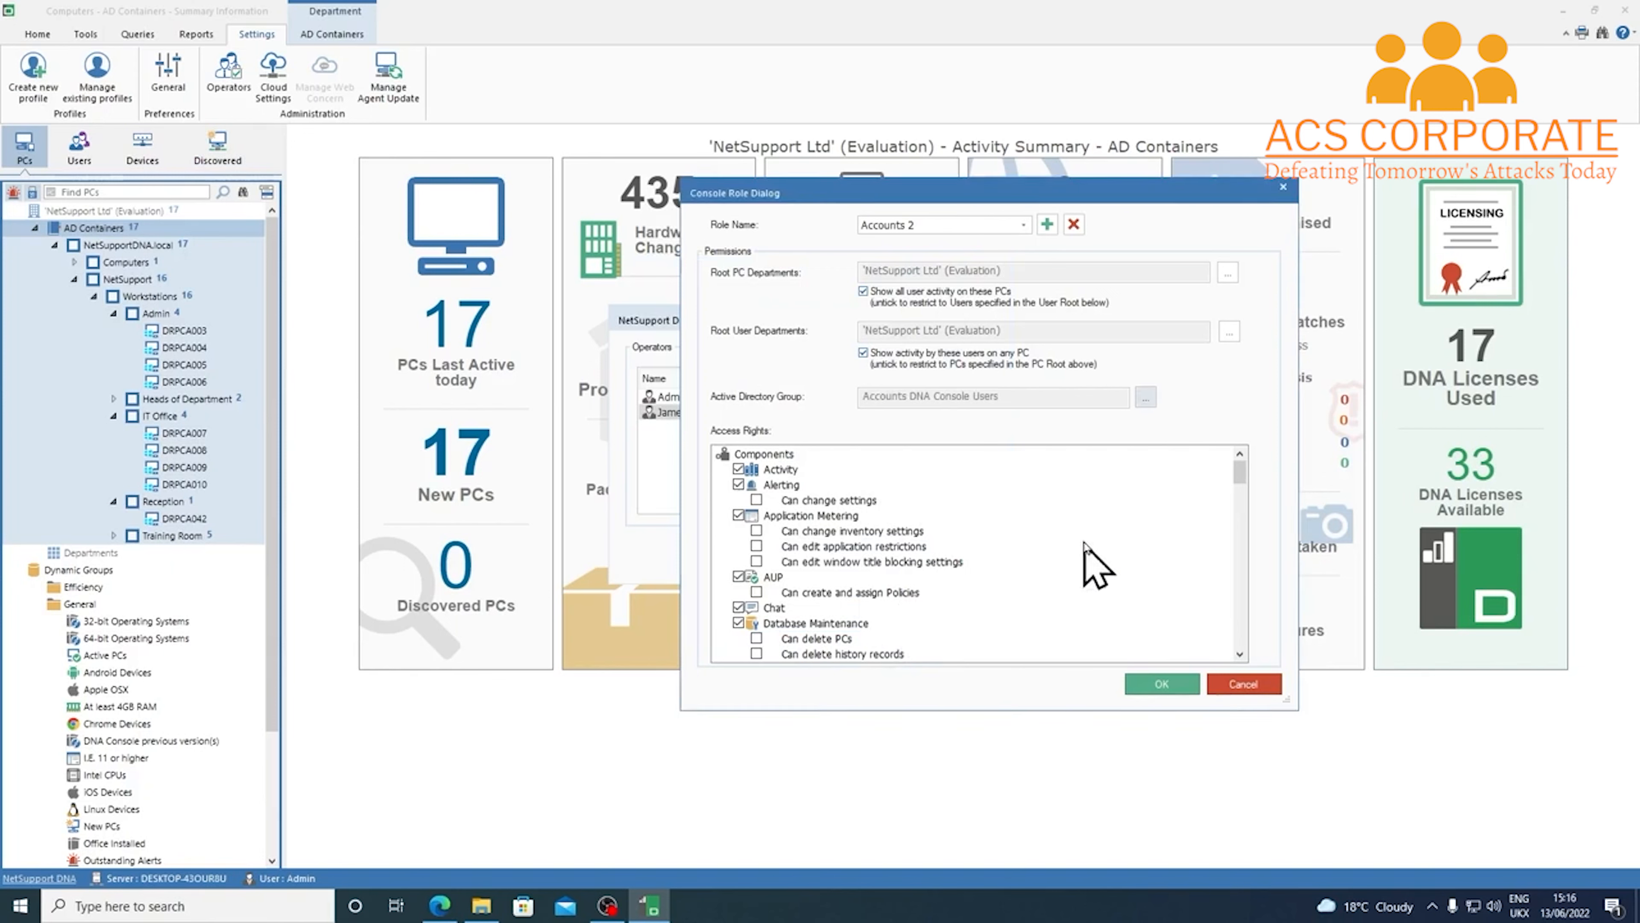
click(1242, 492)
drag(1244, 489, 1241, 610)
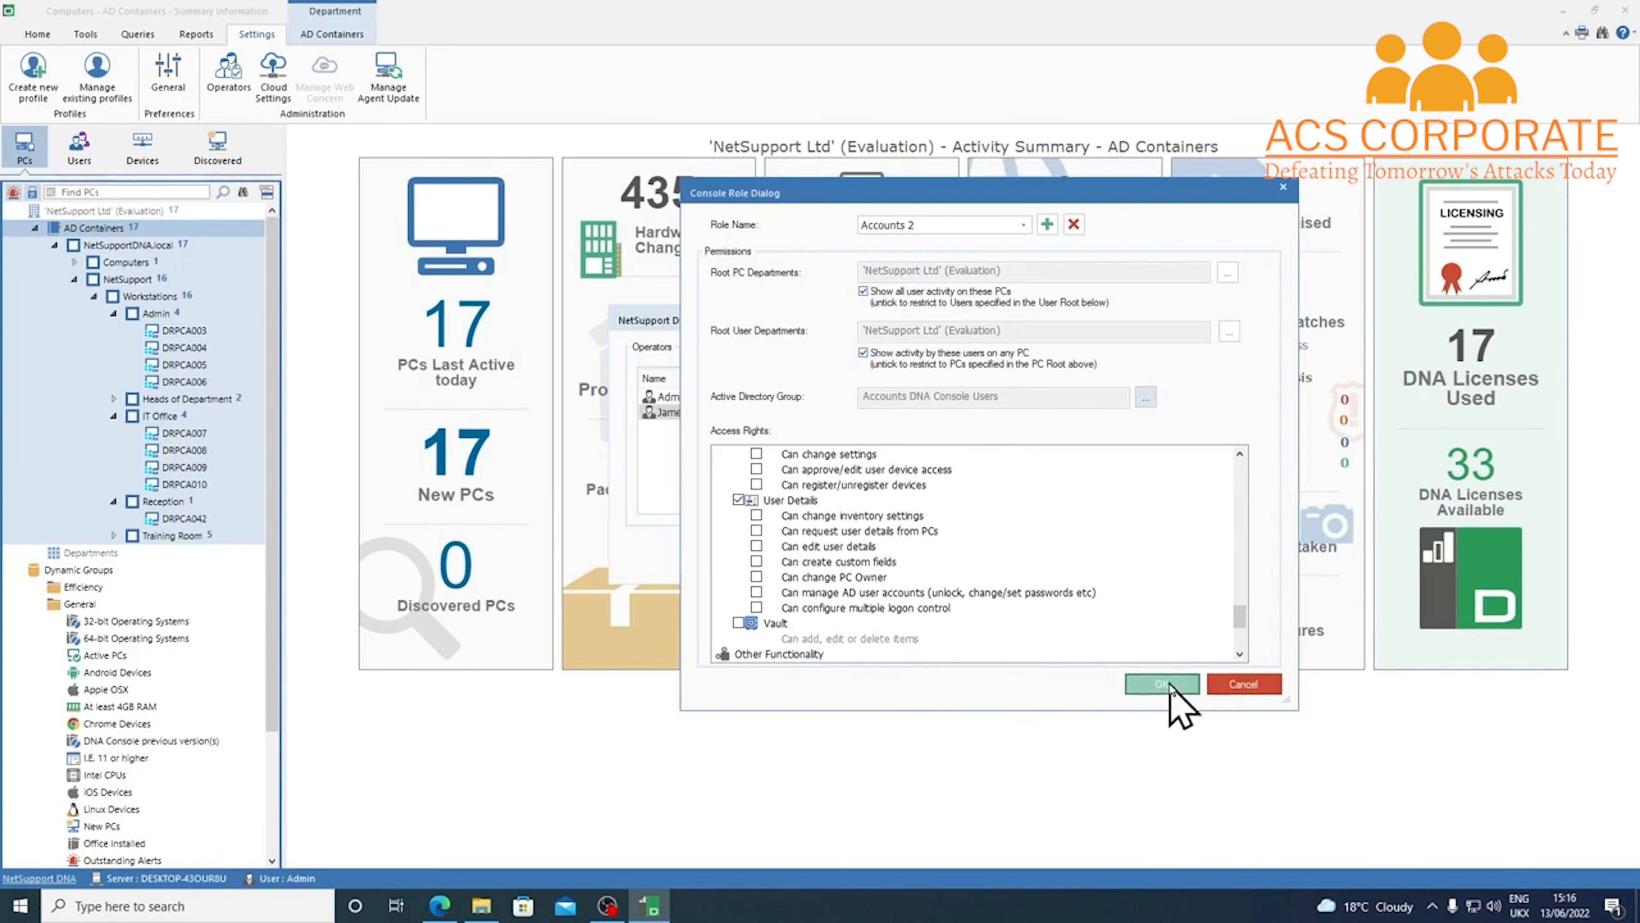
click(1150, 684)
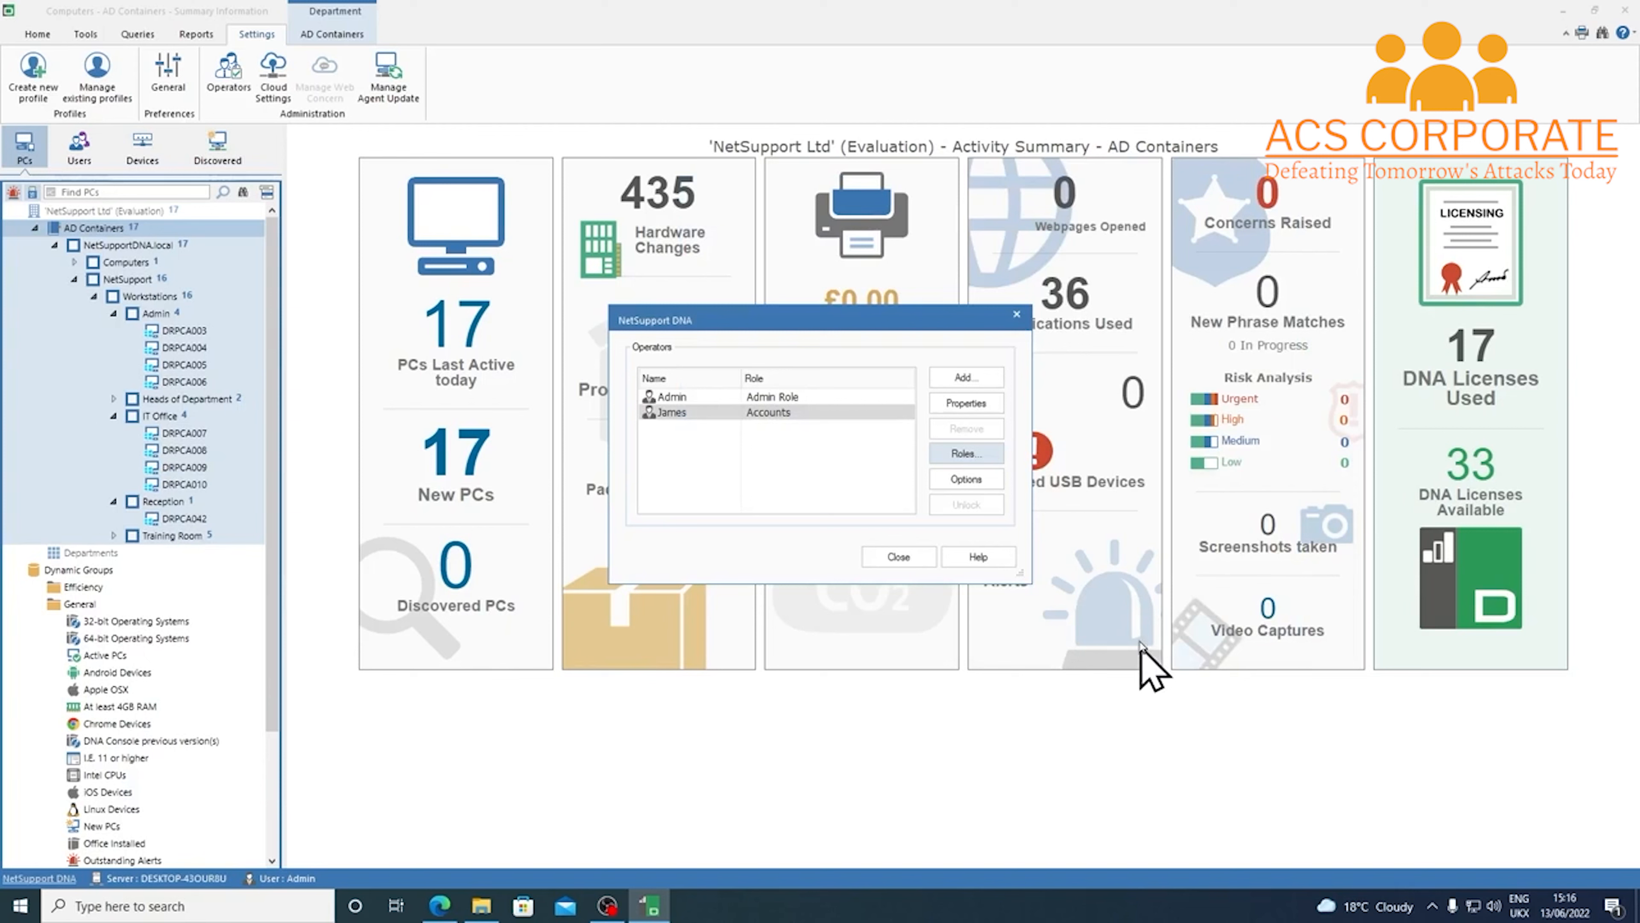
Close the Operators dialog to return to the AD Containers summary
click(865, 557)
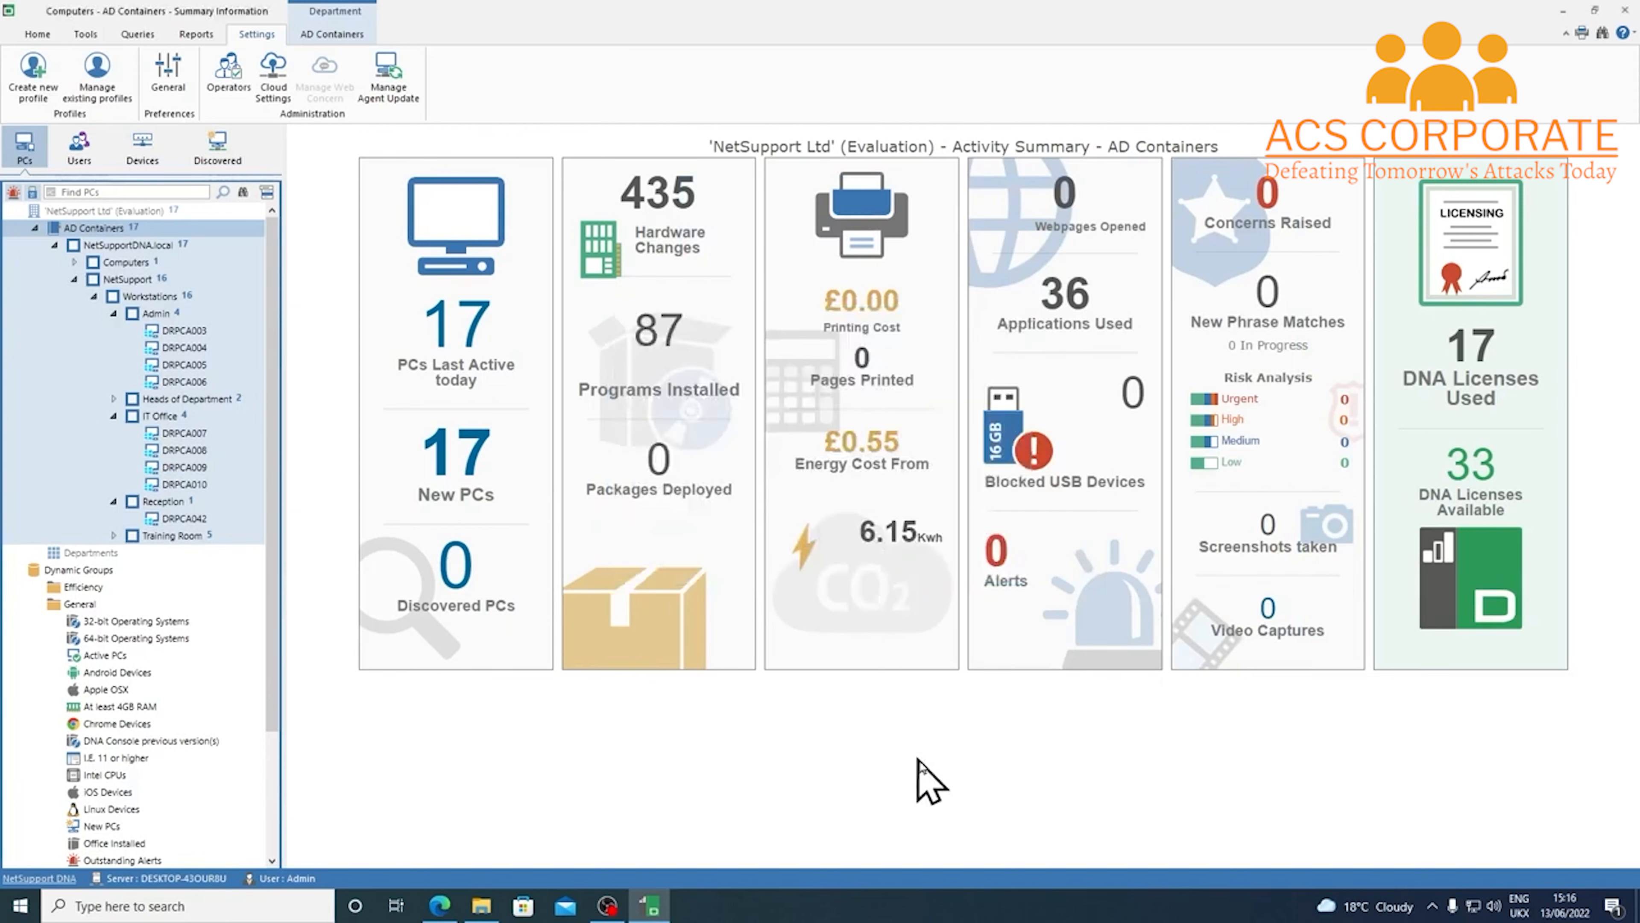
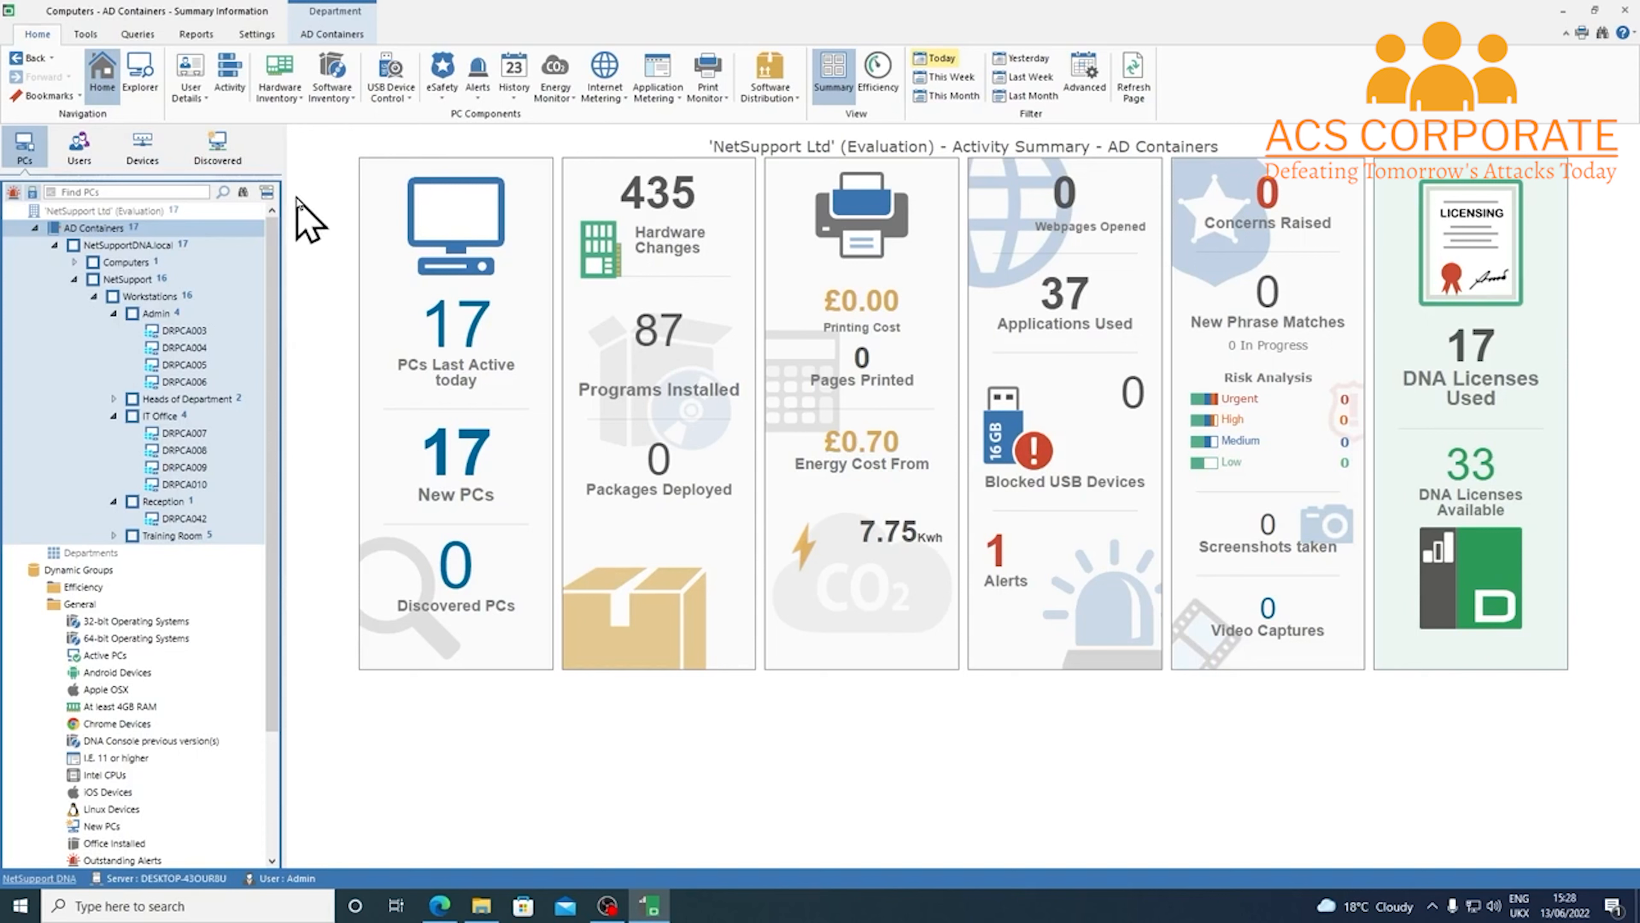
From the Settings tab, open General console preferences and bring up the Time Periods settings
click(268, 37)
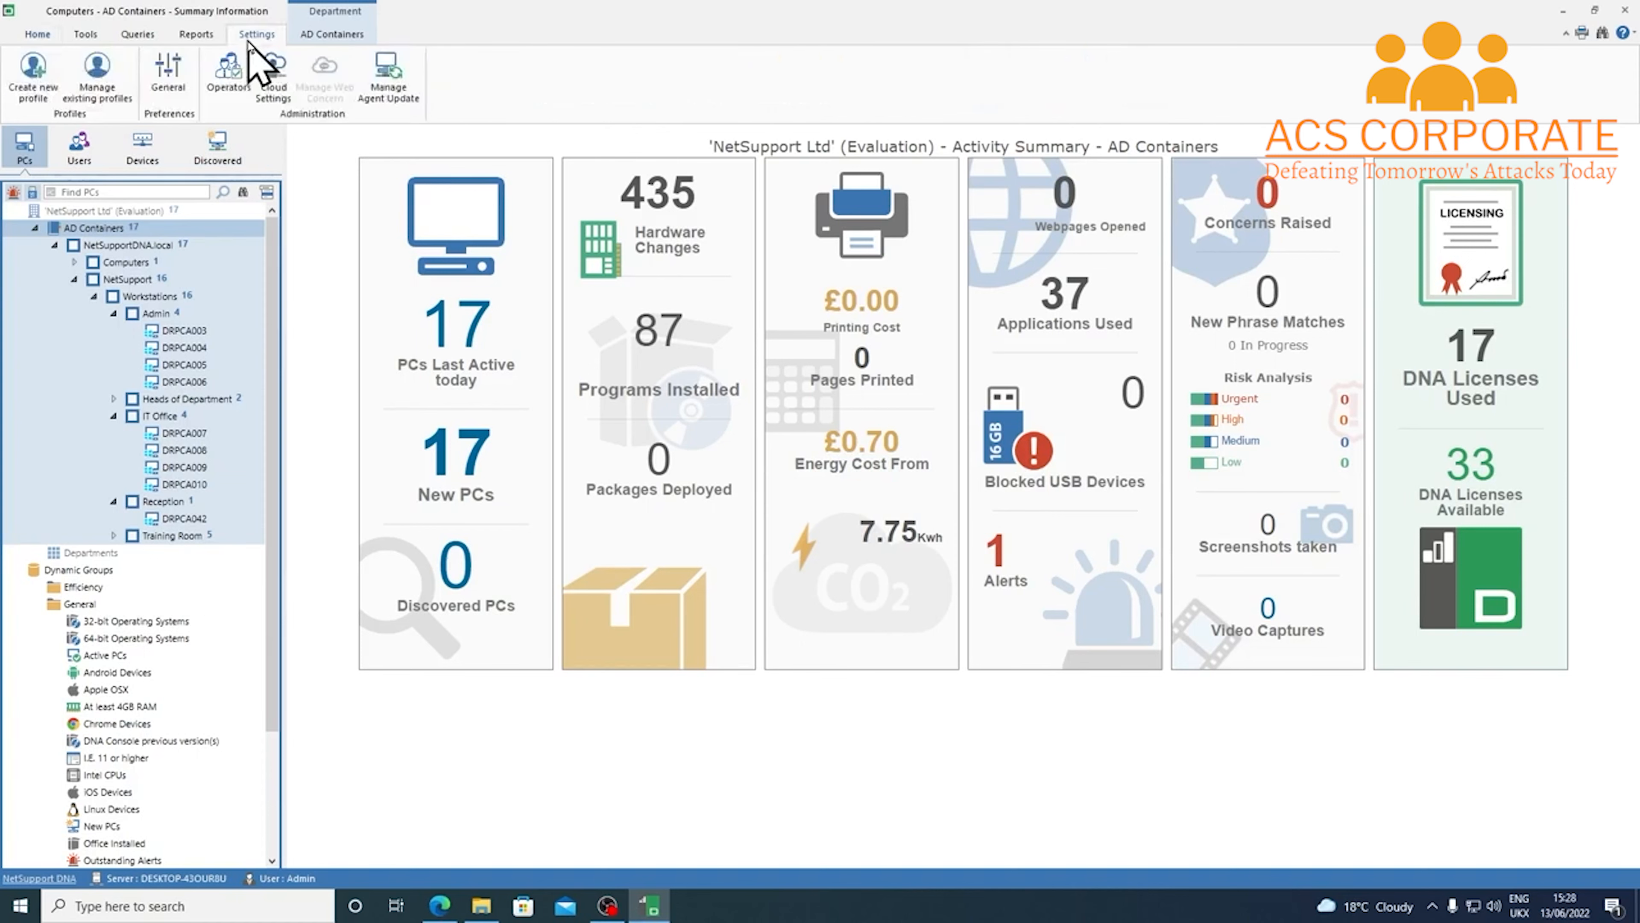
click(187, 89)
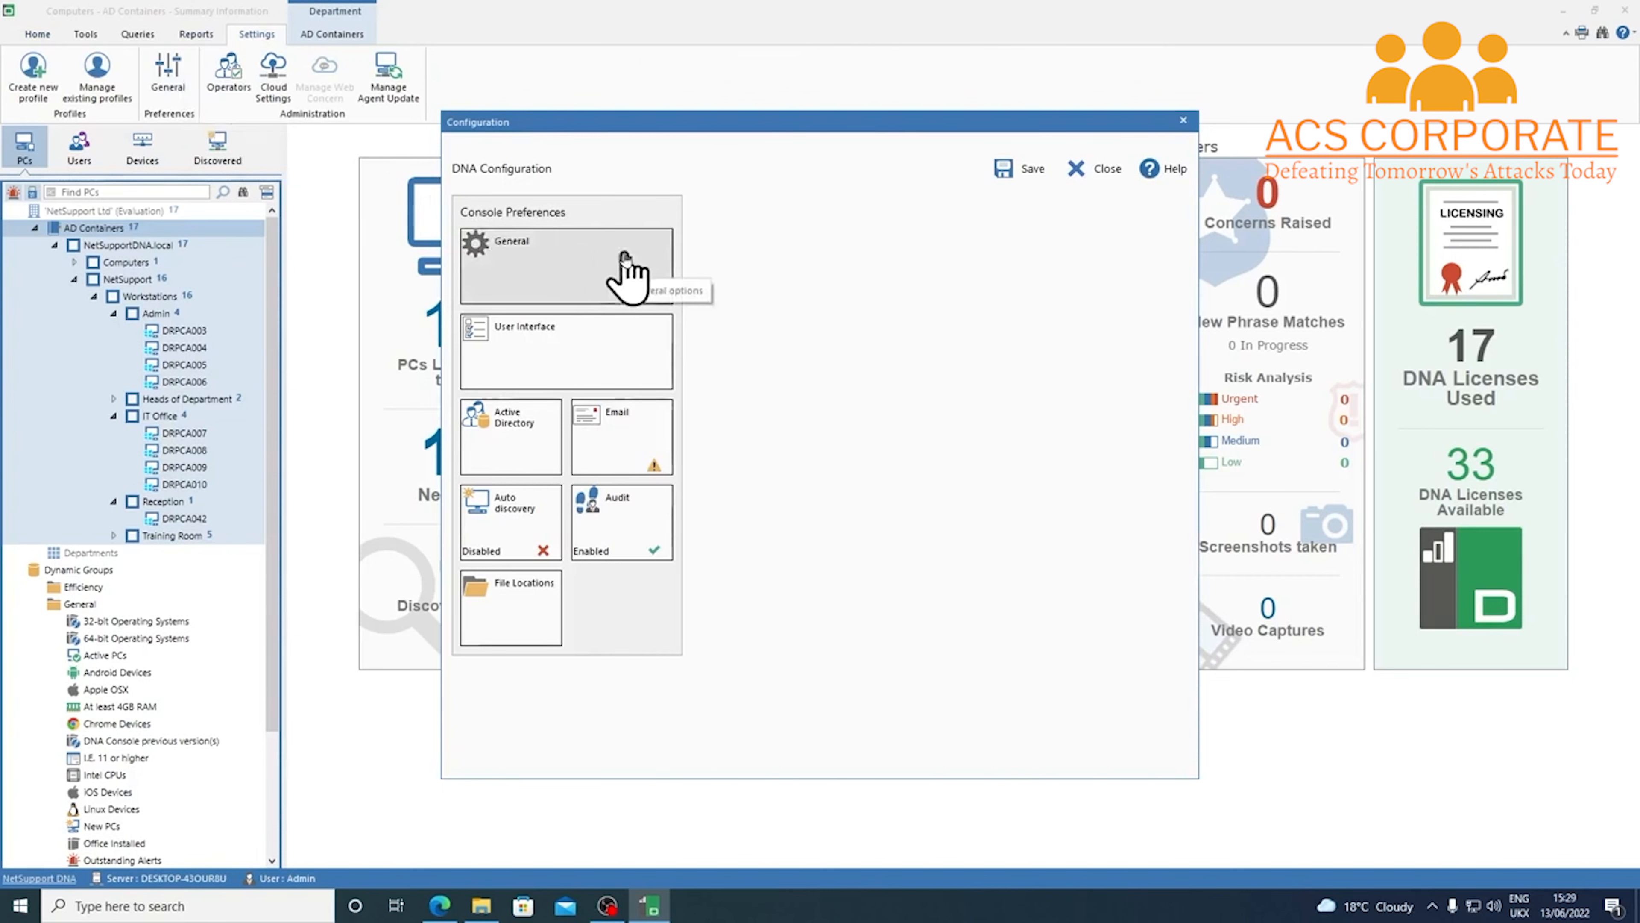
click(627, 275)
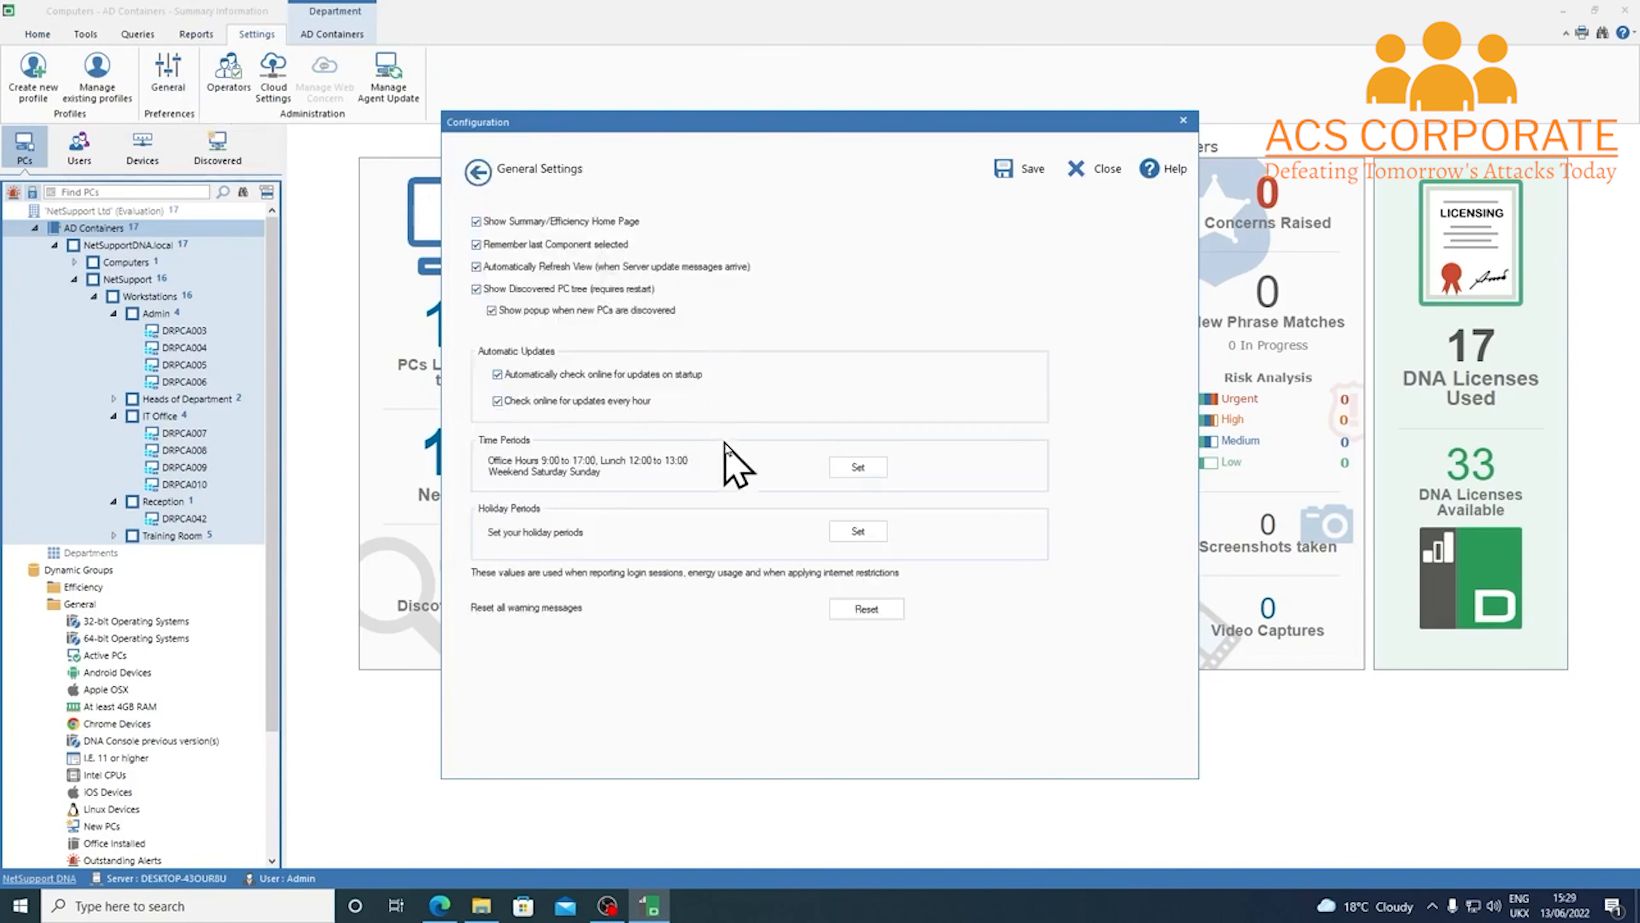
click(880, 470)
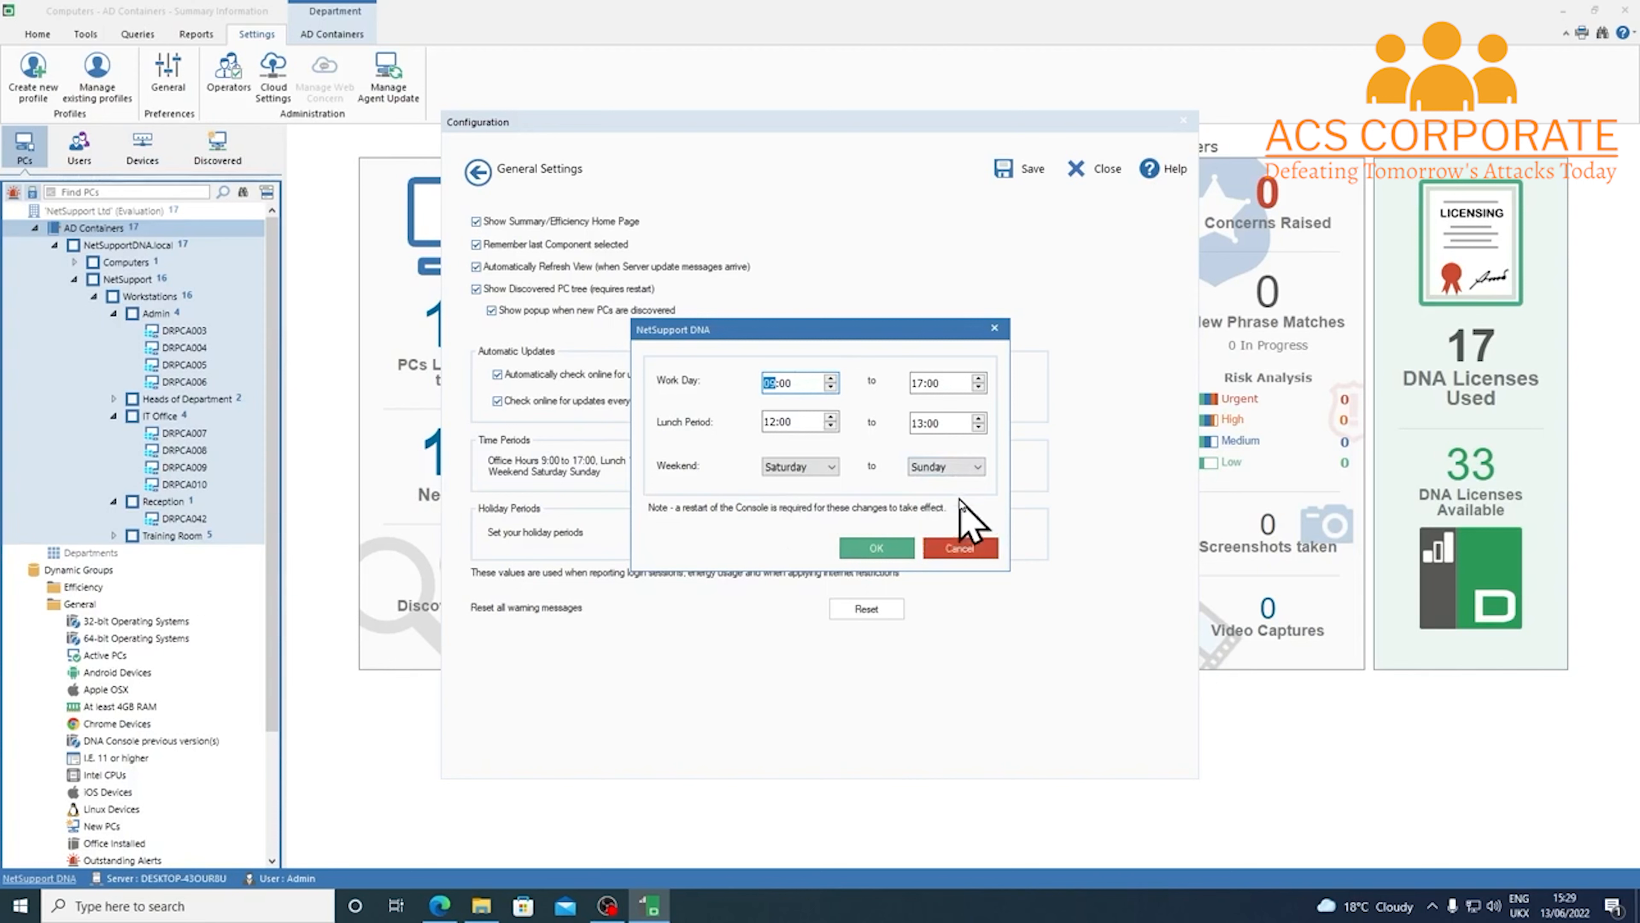
Keep work day 09:00–17:00, lunch 12:00–13:00 and Saturday–Sunday weekend, then view the Holiday Periods list
click(868, 549)
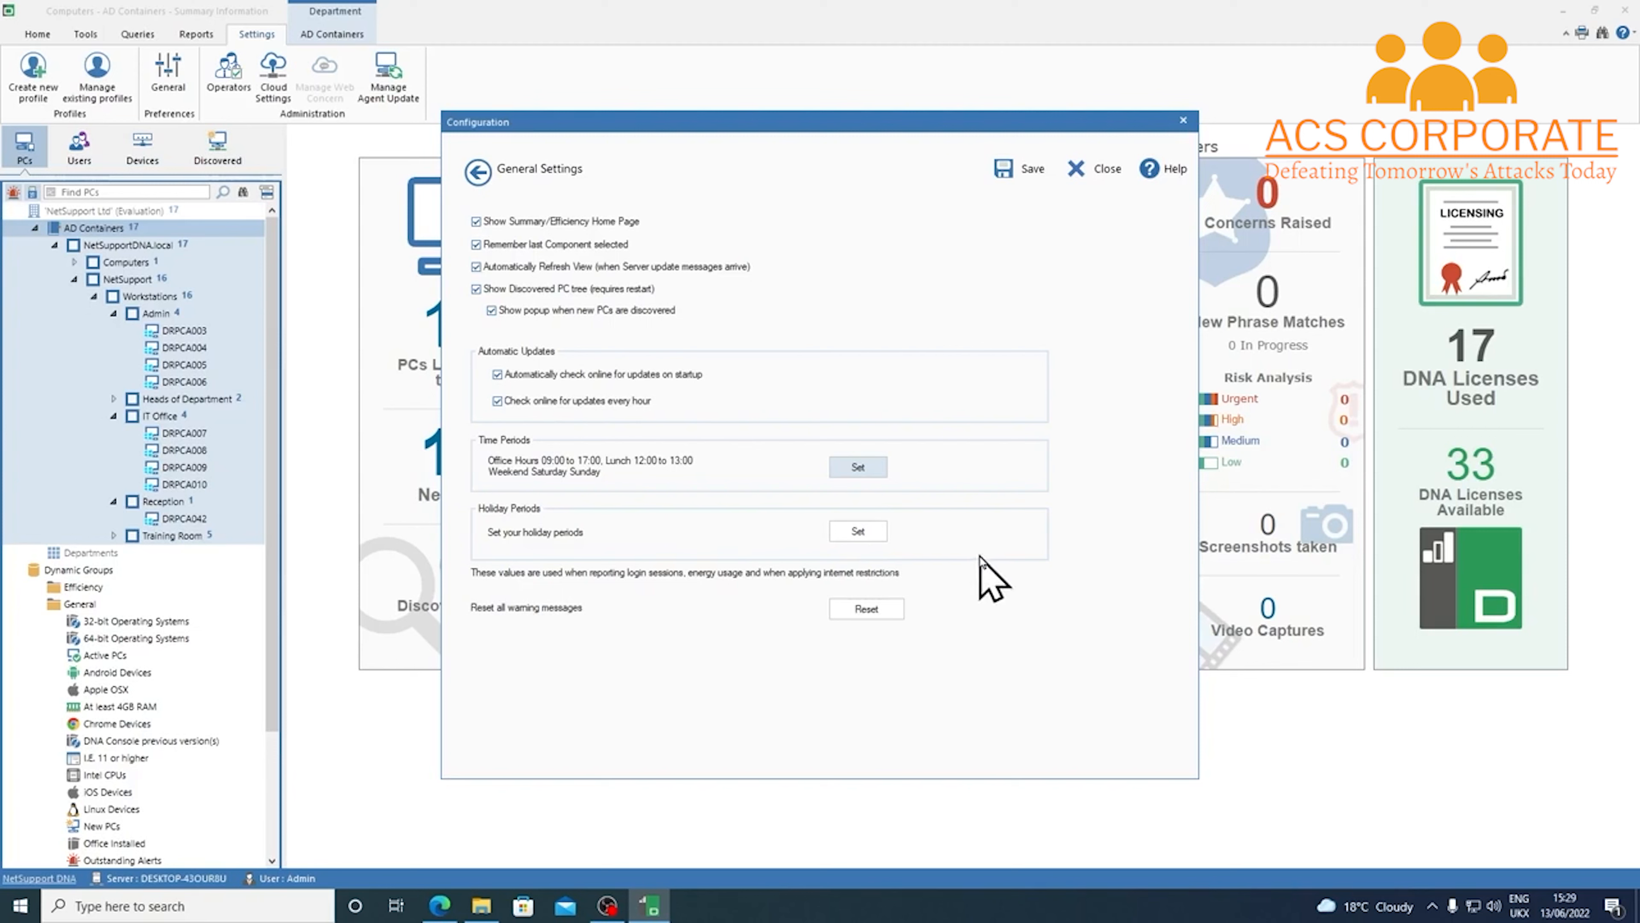
click(883, 531)
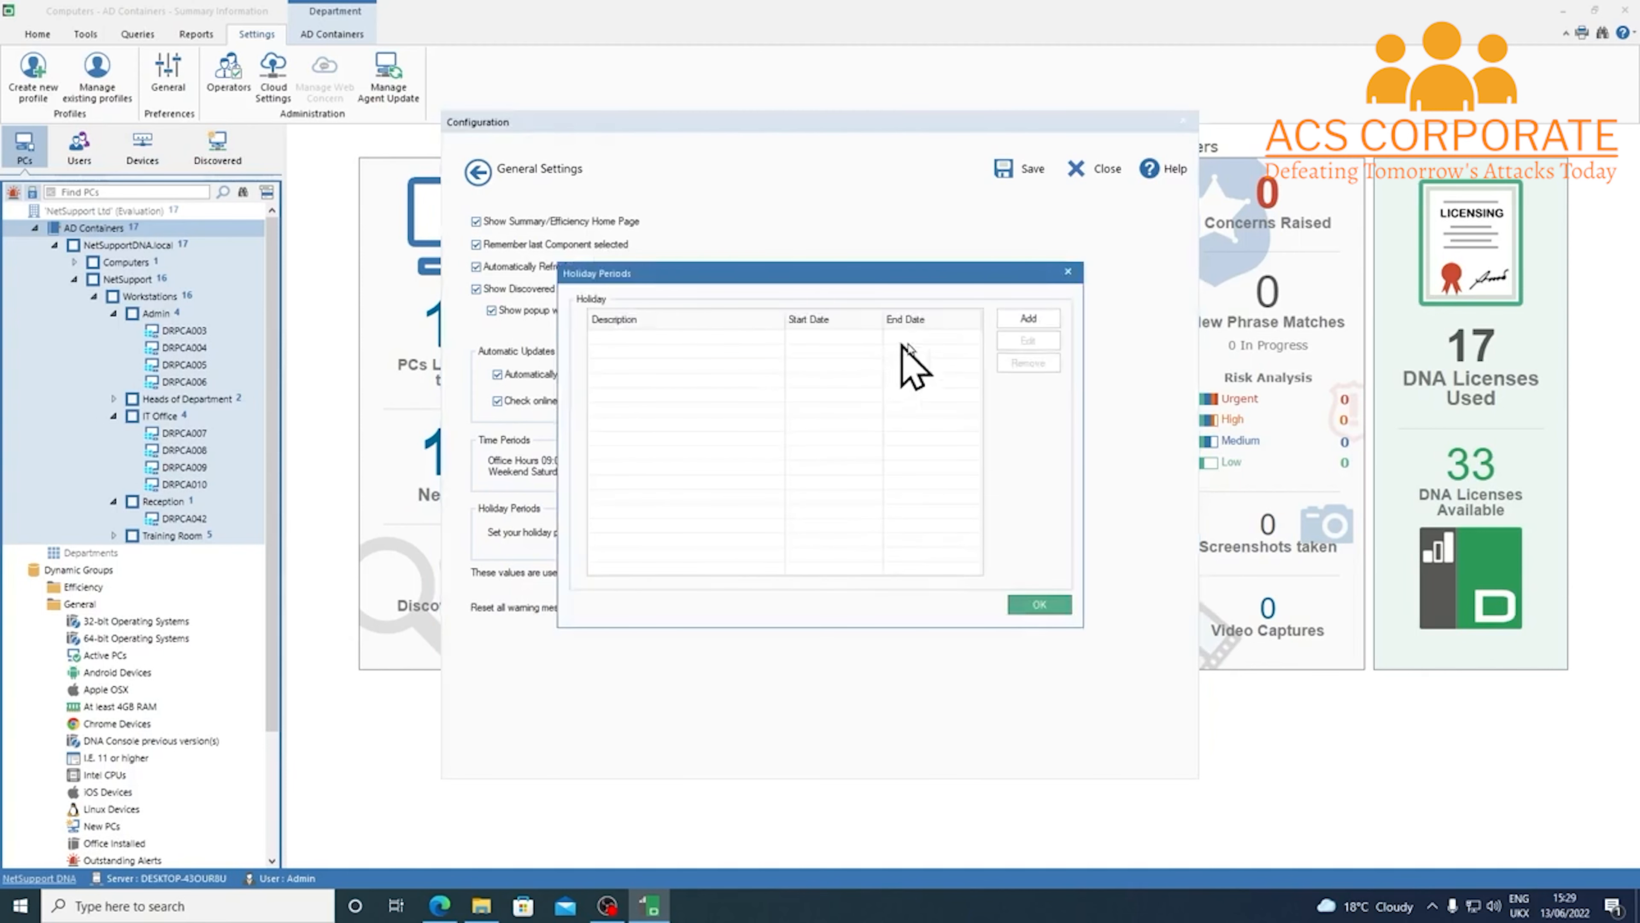
click(1030, 317)
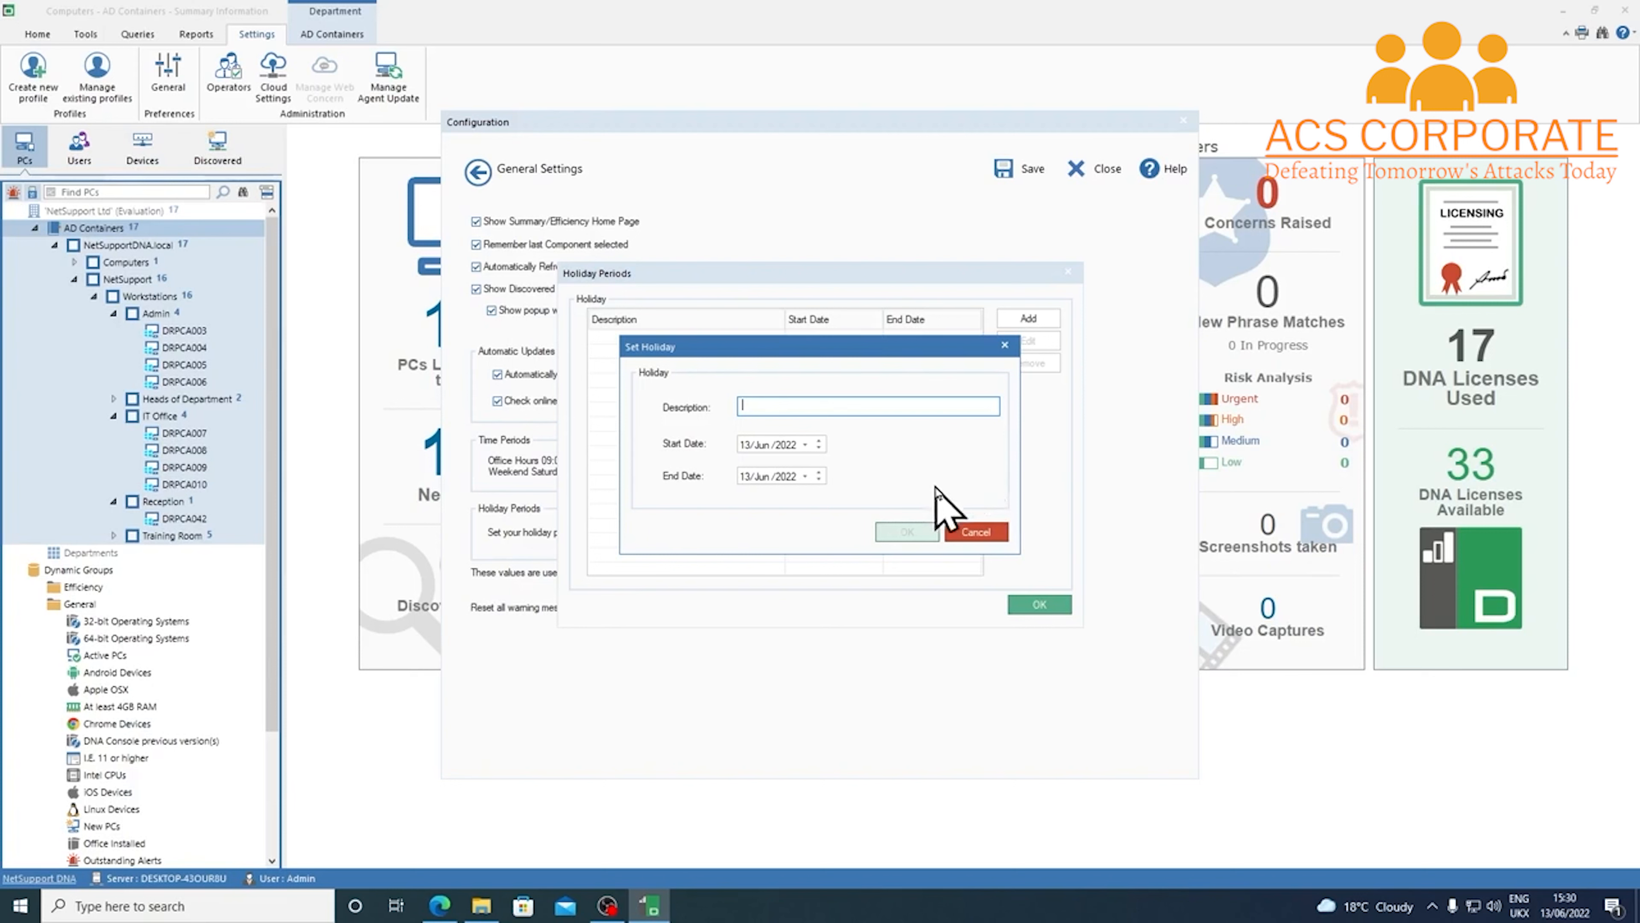
click(977, 531)
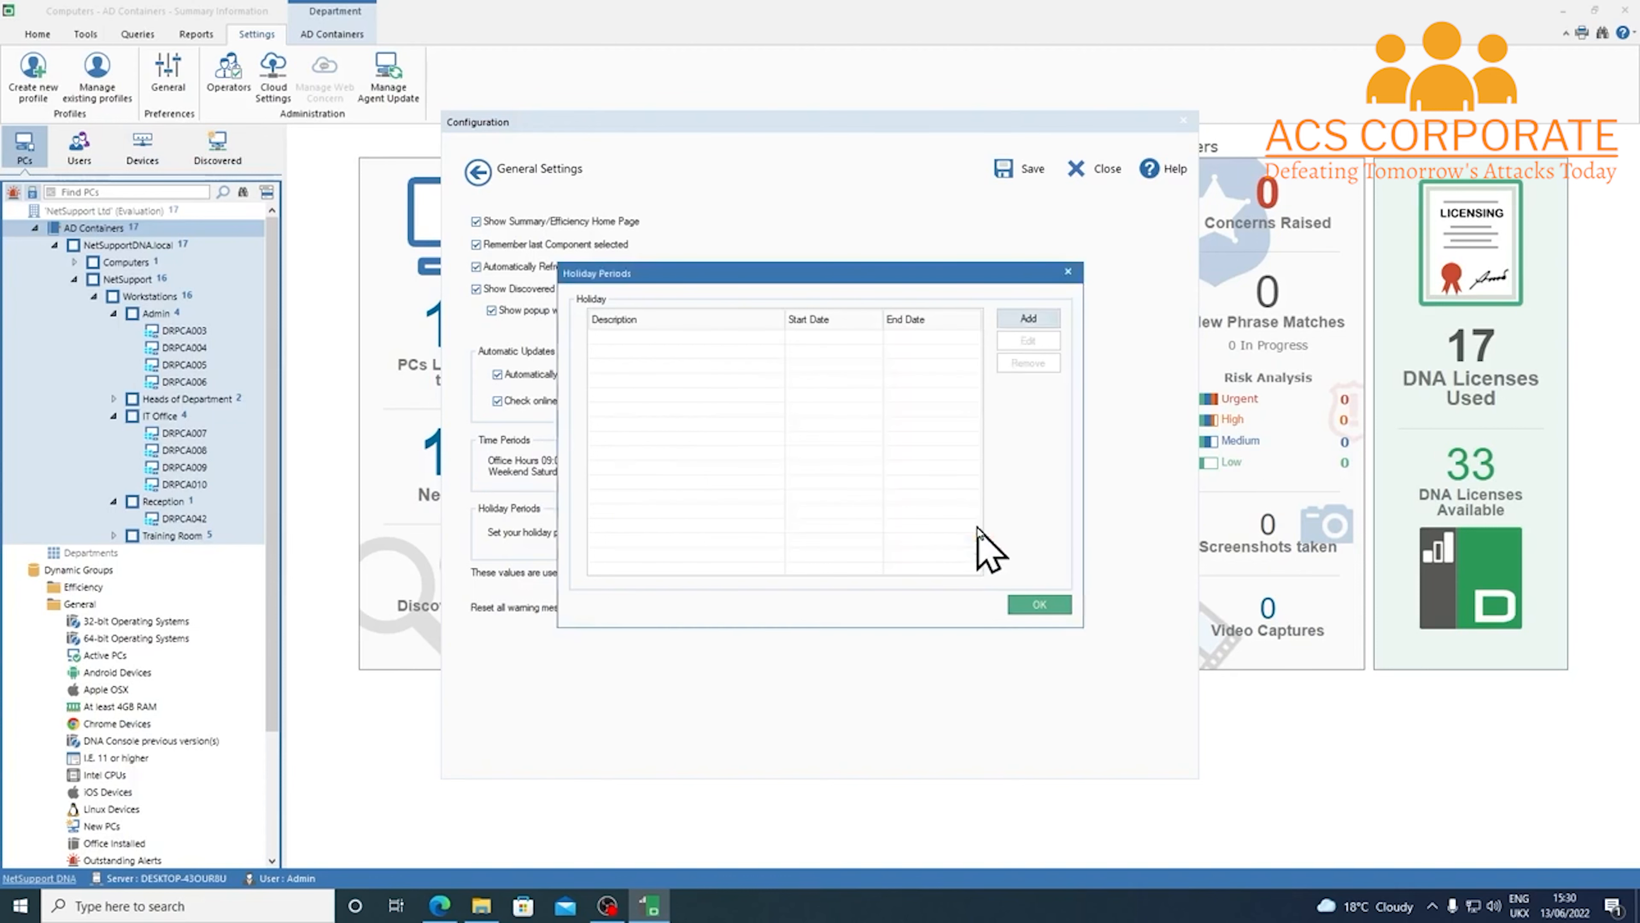
click(1039, 605)
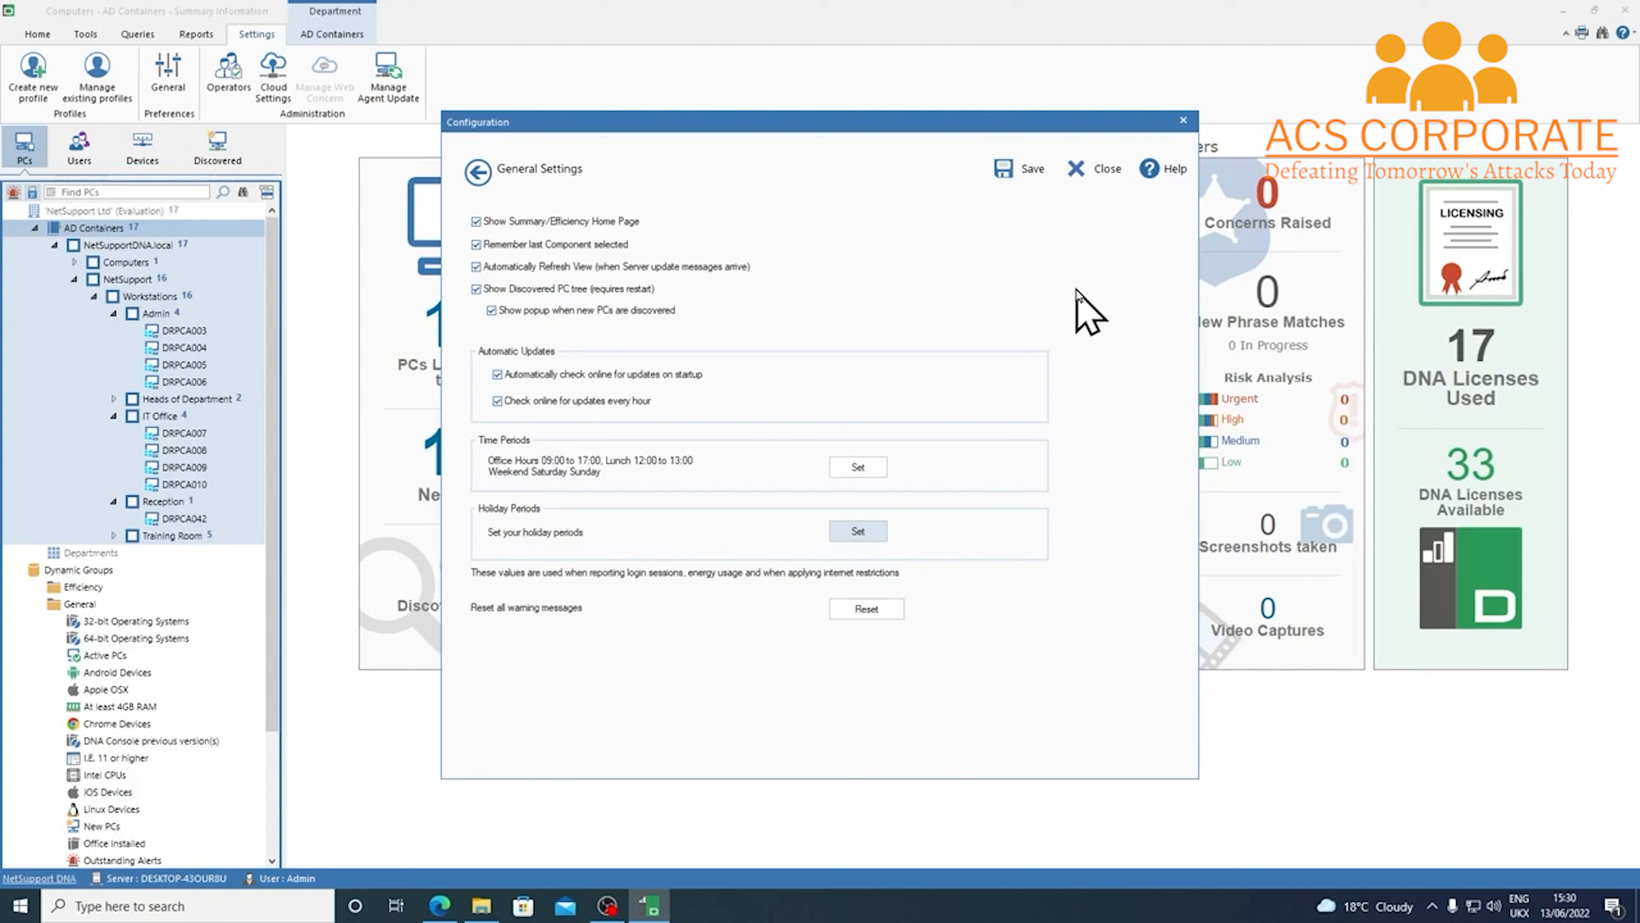
Open the console preferences help and list the search topics matching 'operators'
click(1162, 171)
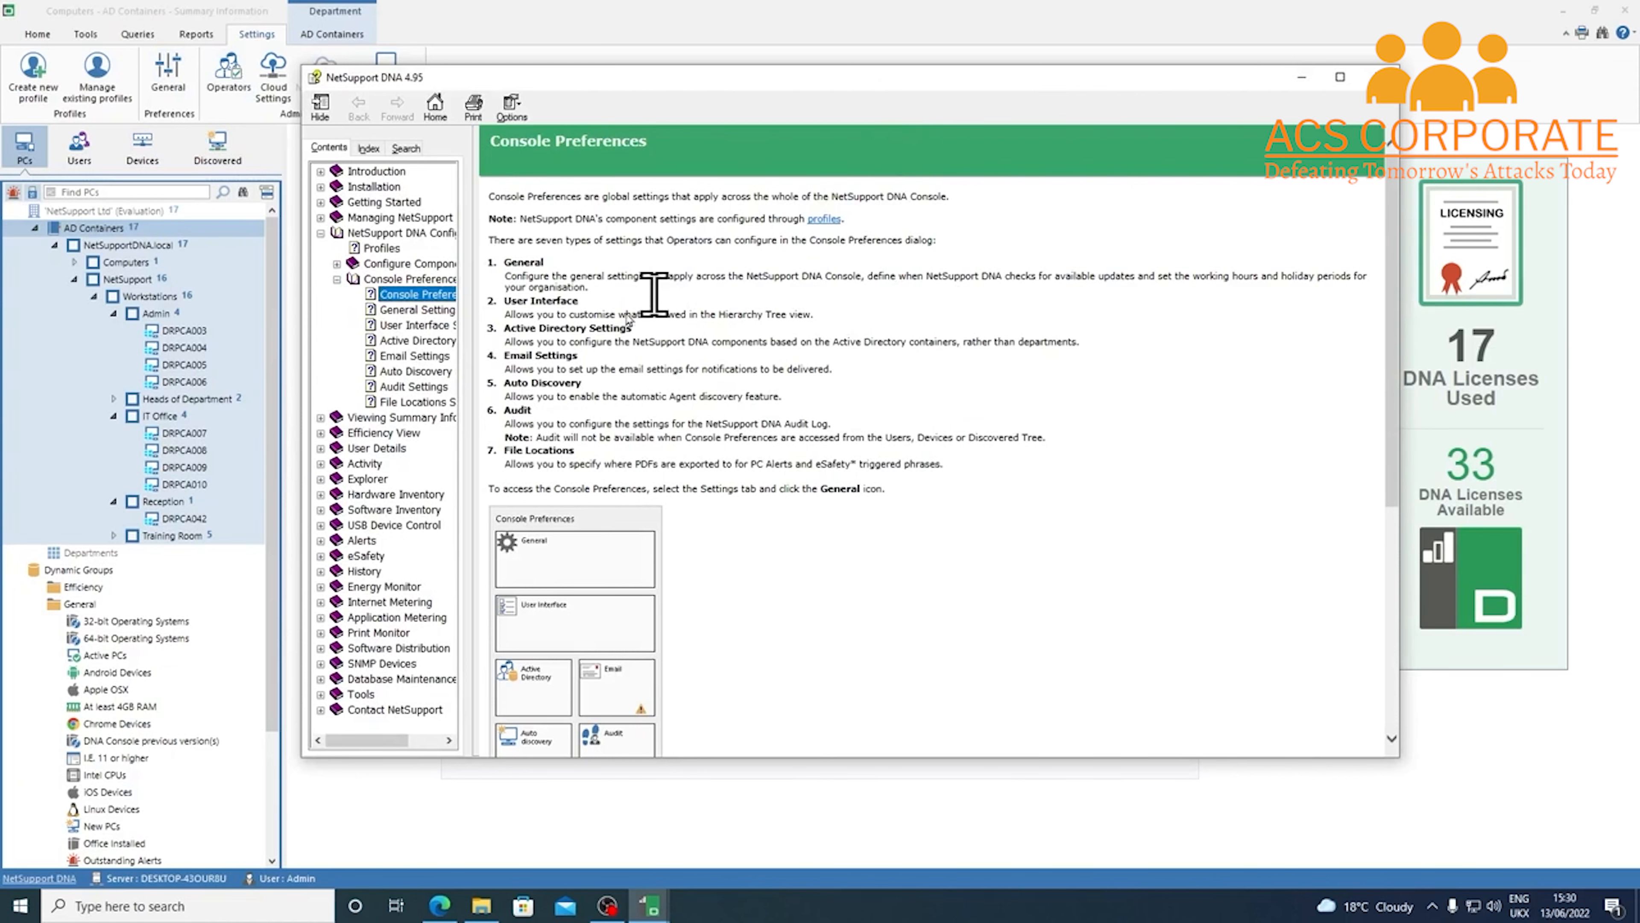
drag(475, 329, 569, 326)
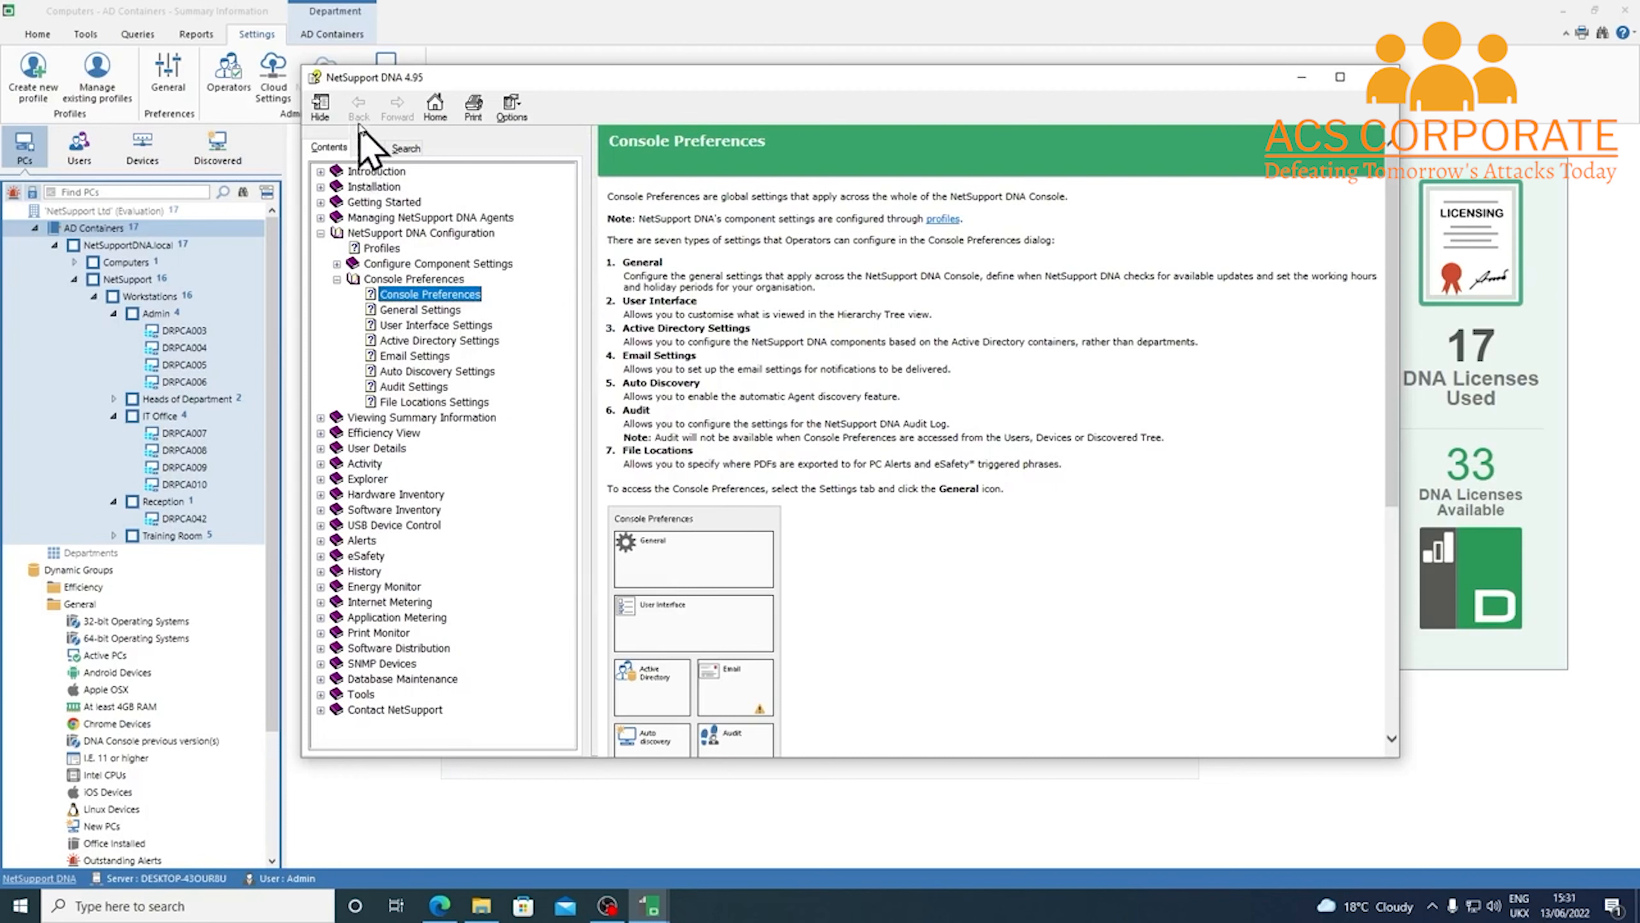
click(407, 148)
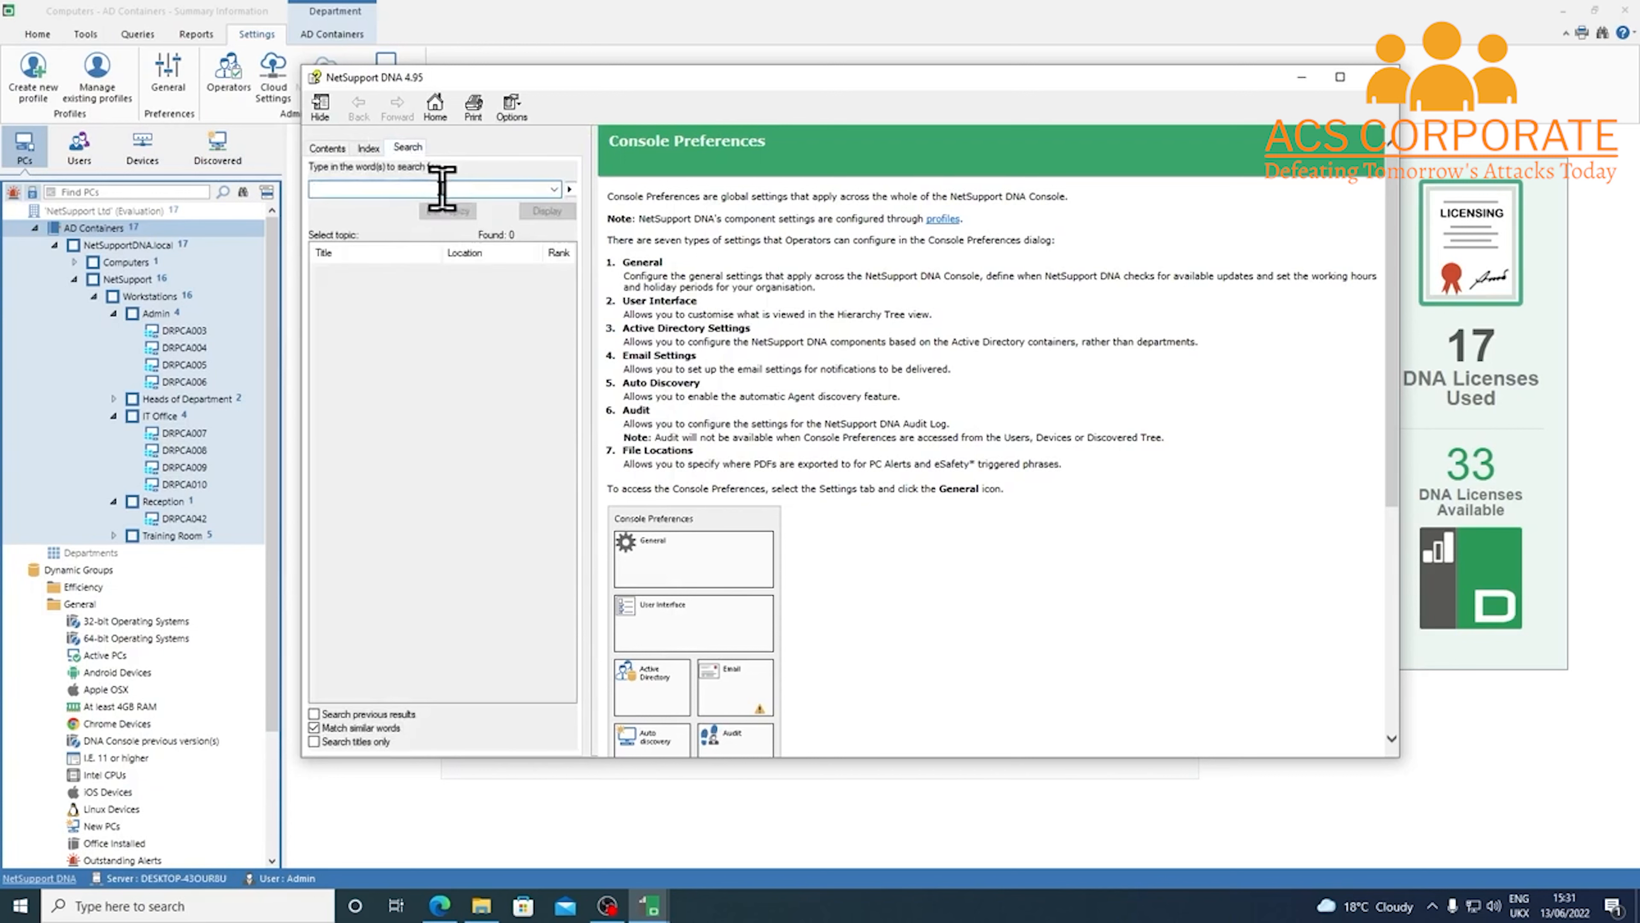
text(operators)
click(427, 214)
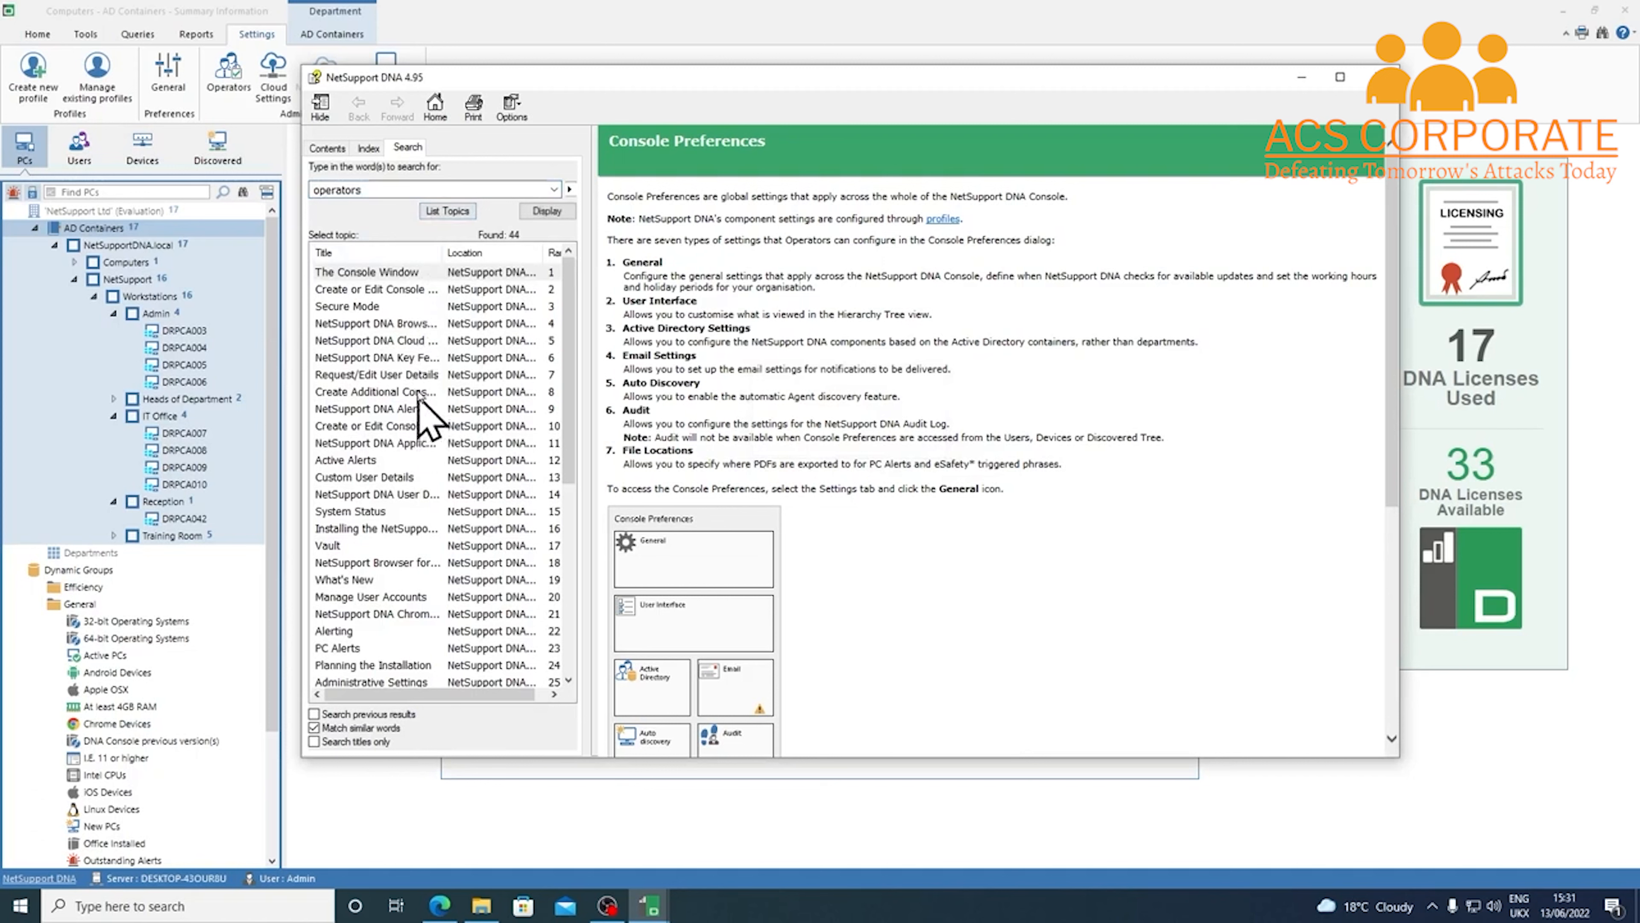
Read the 'Create or Edit Console Roles' topic, then close the help window
drag(443, 252, 482, 252)
click(446, 290)
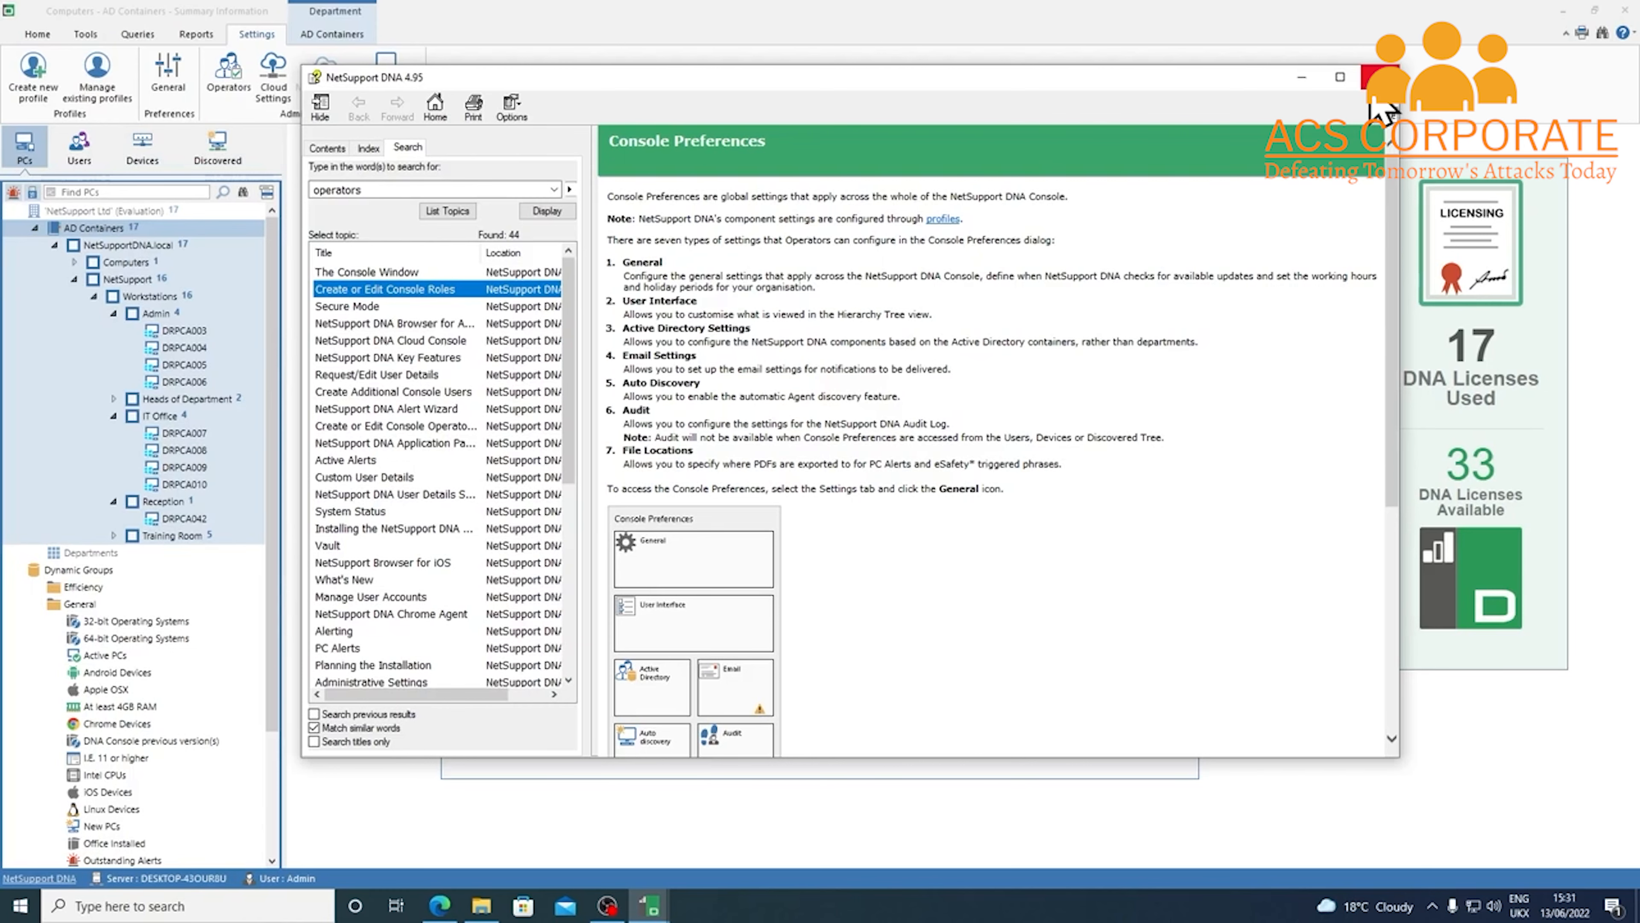
click(1377, 79)
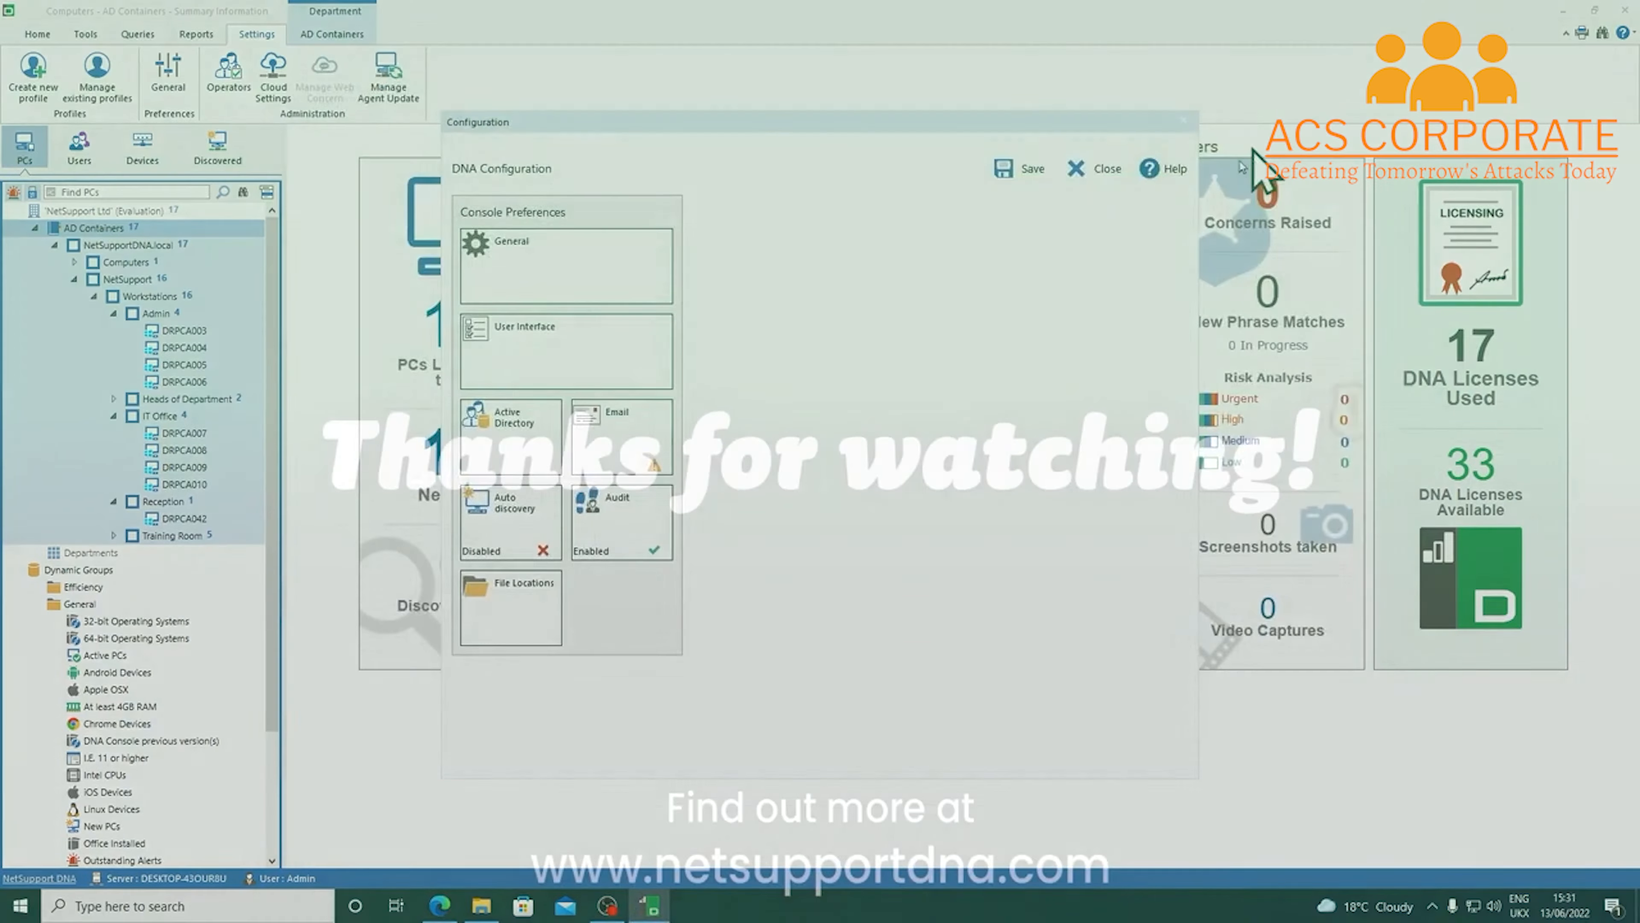